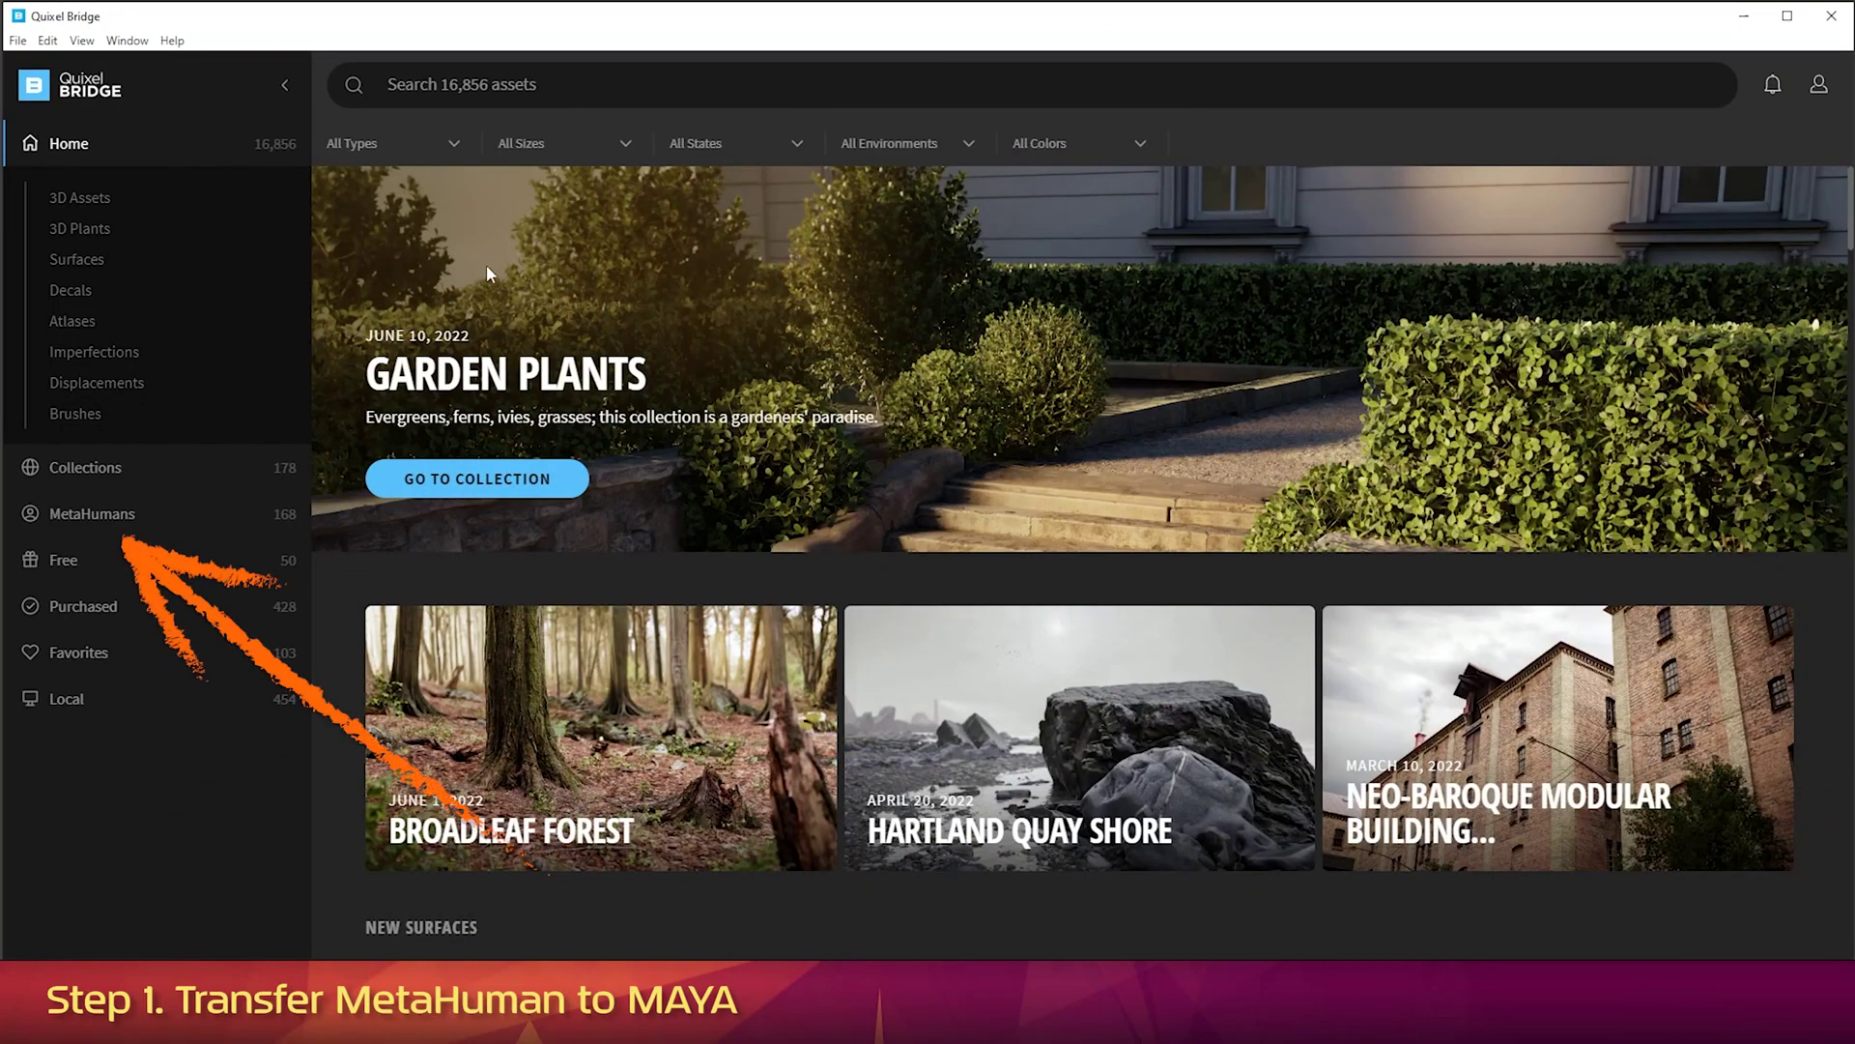
# Open Erno from the UE5 MetaHuman presets and review its Download Settings Models tab.
pyautogui.click(95, 515)
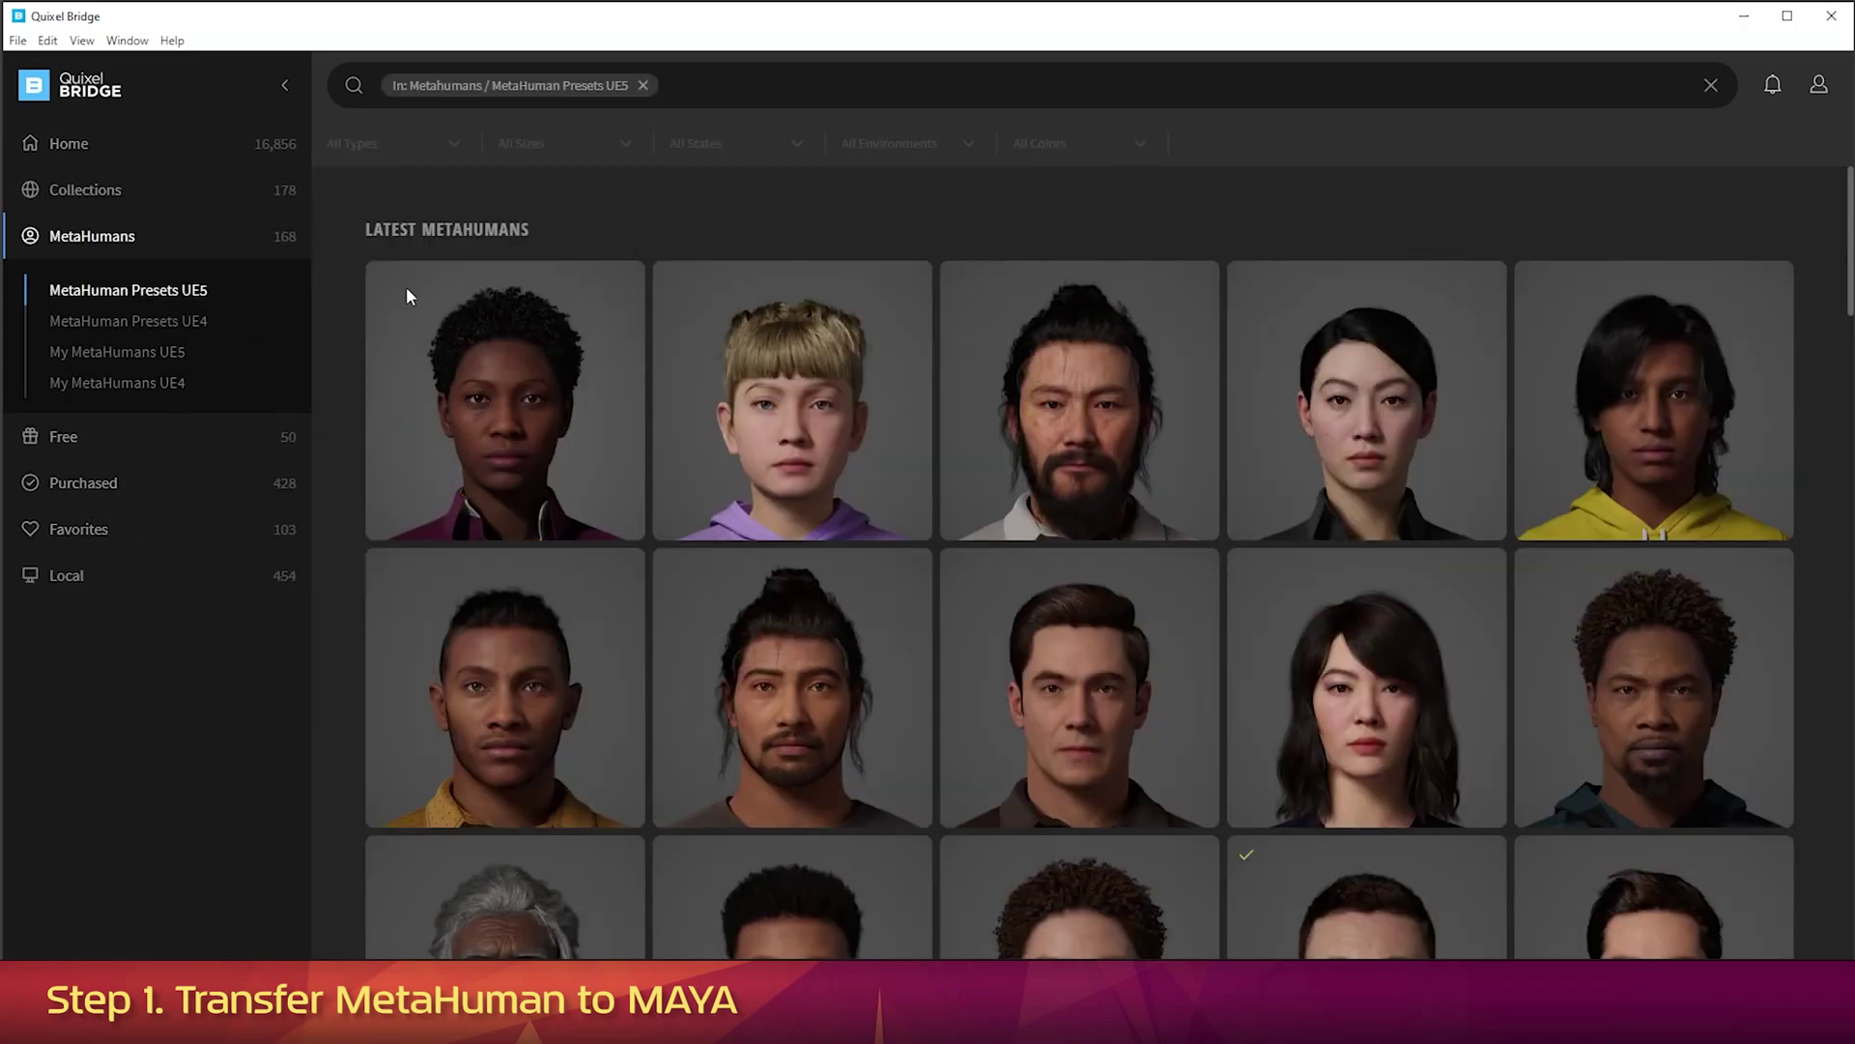
pyautogui.scroll(-4, 1320, 580)
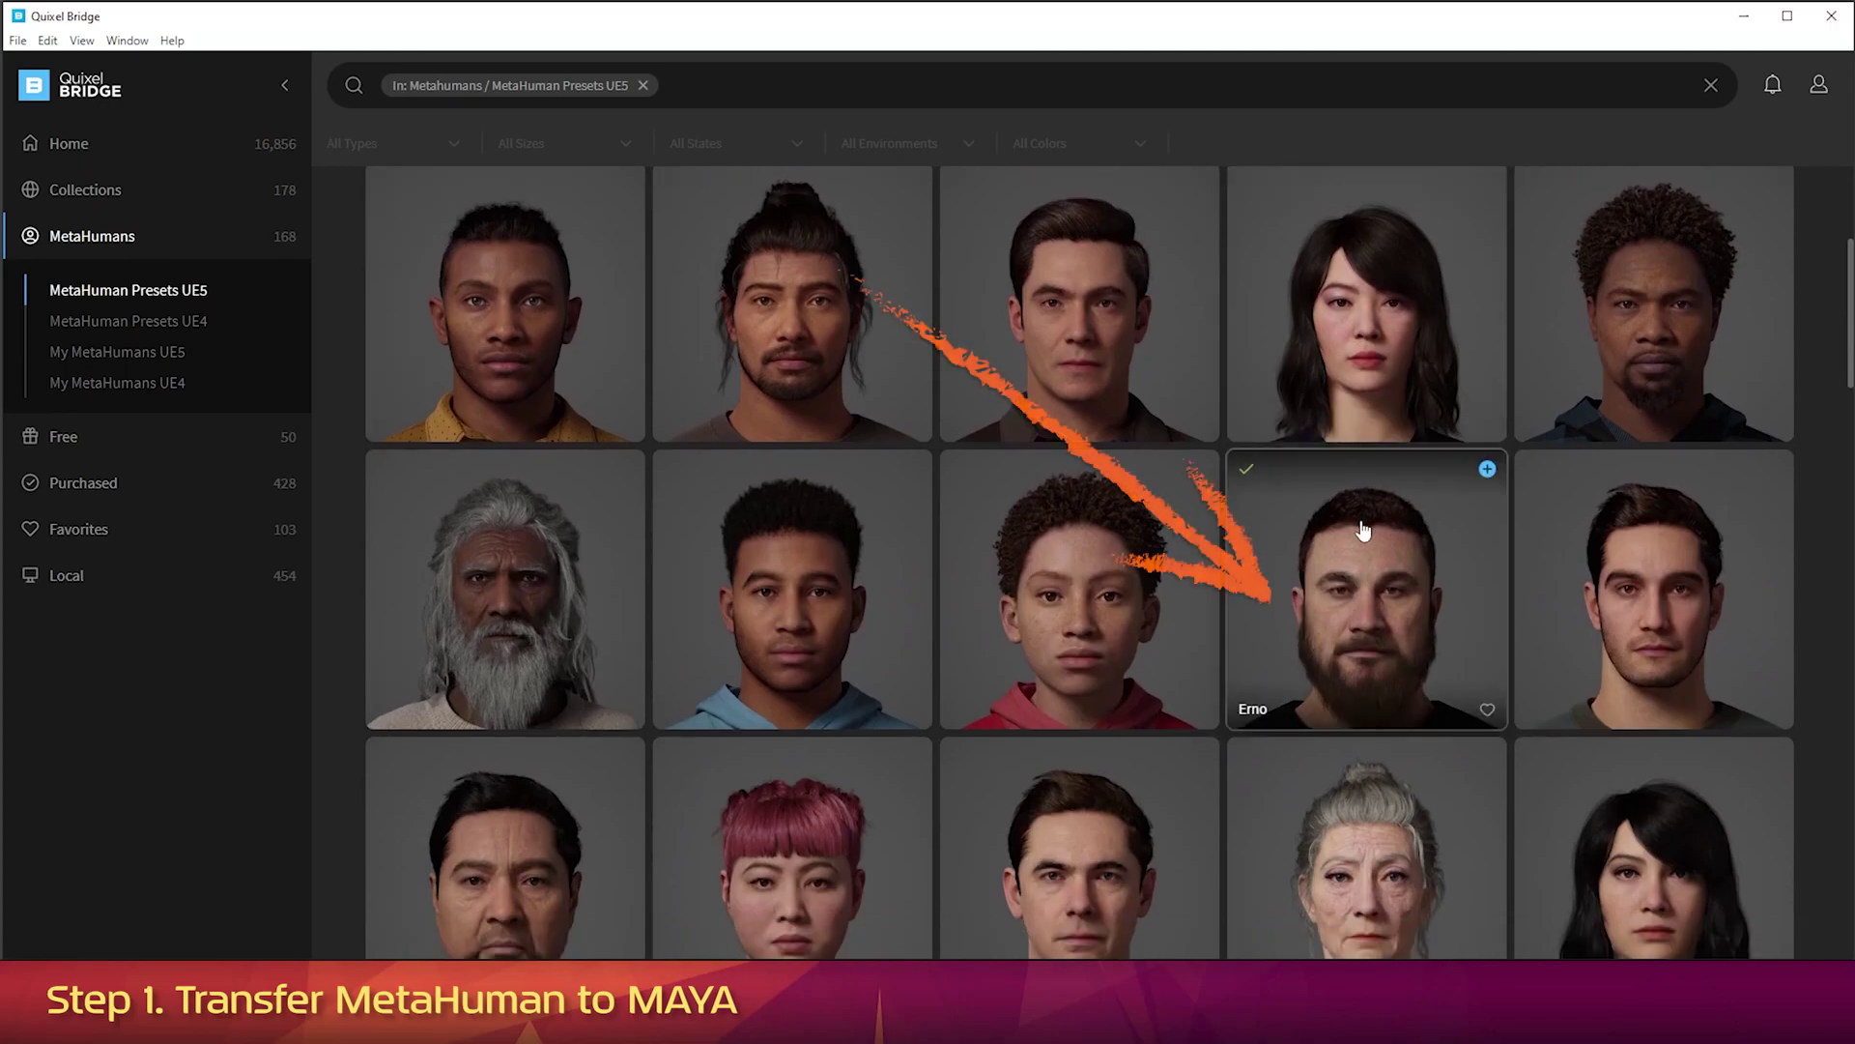
pyautogui.click(1374, 594)
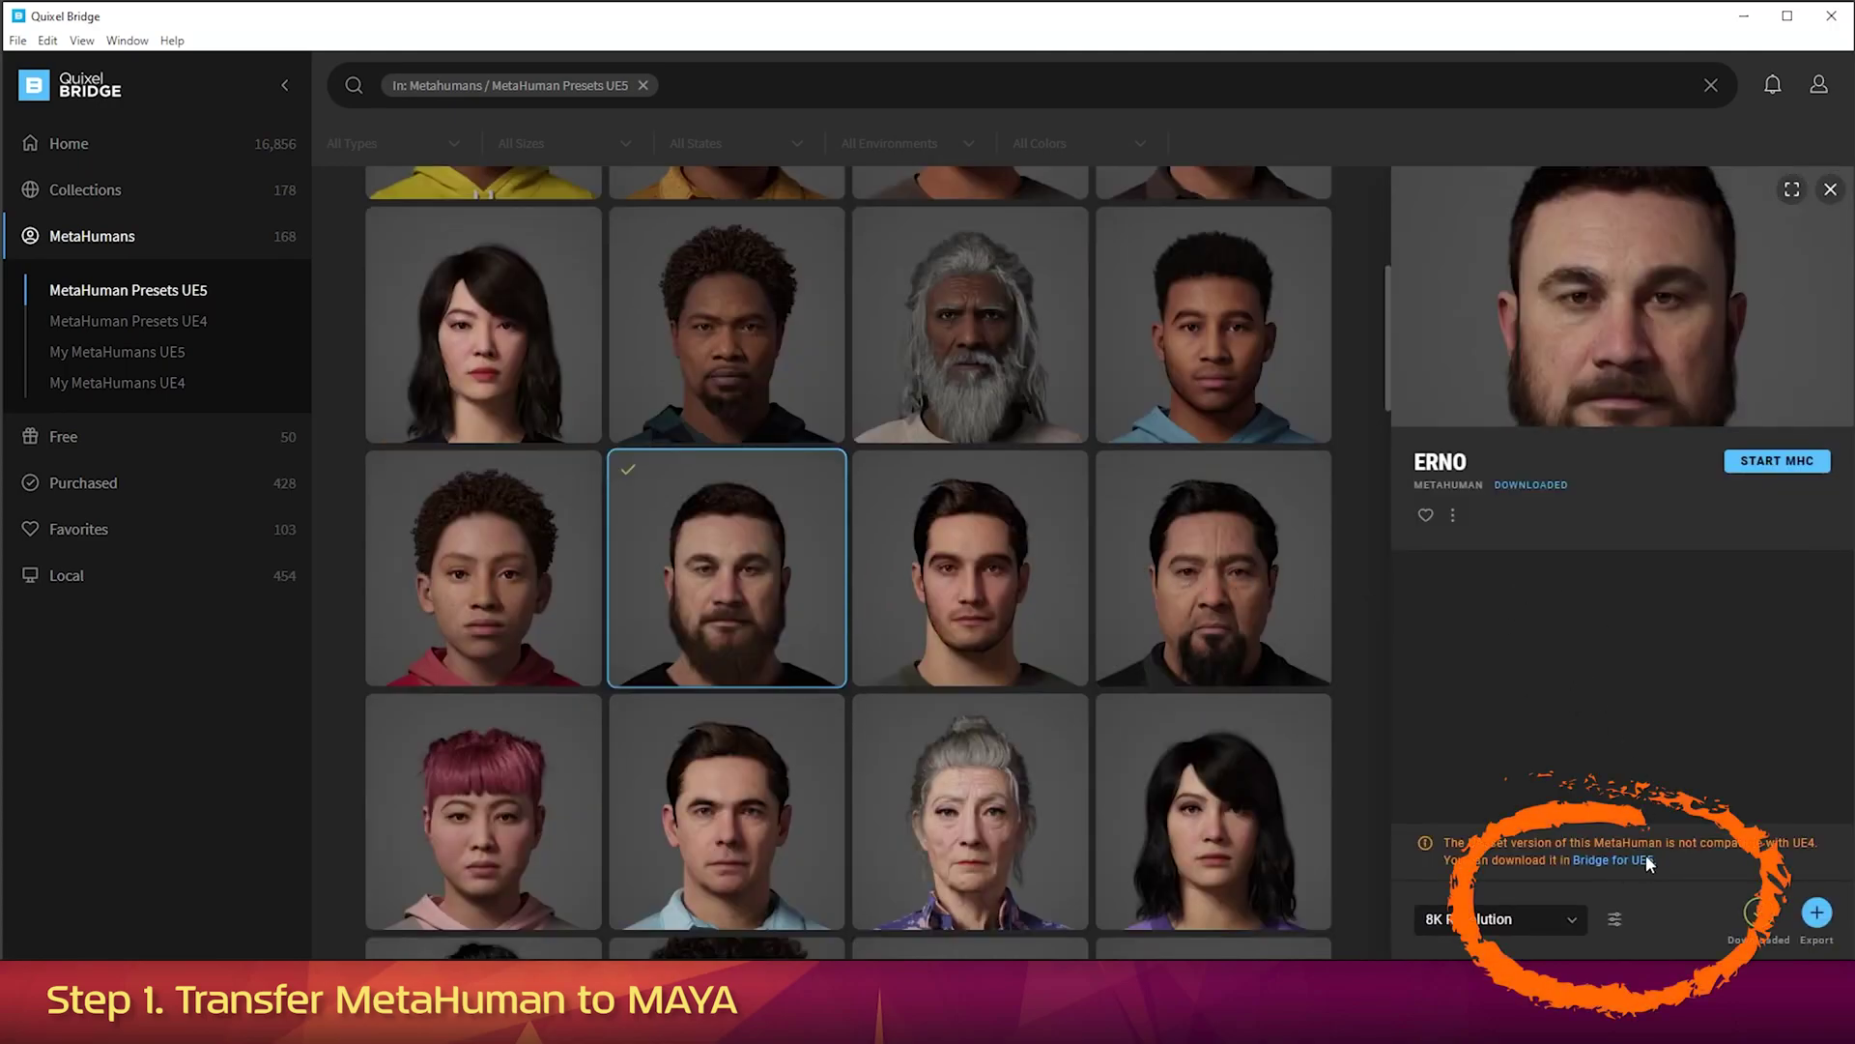
pyautogui.click(1614, 921)
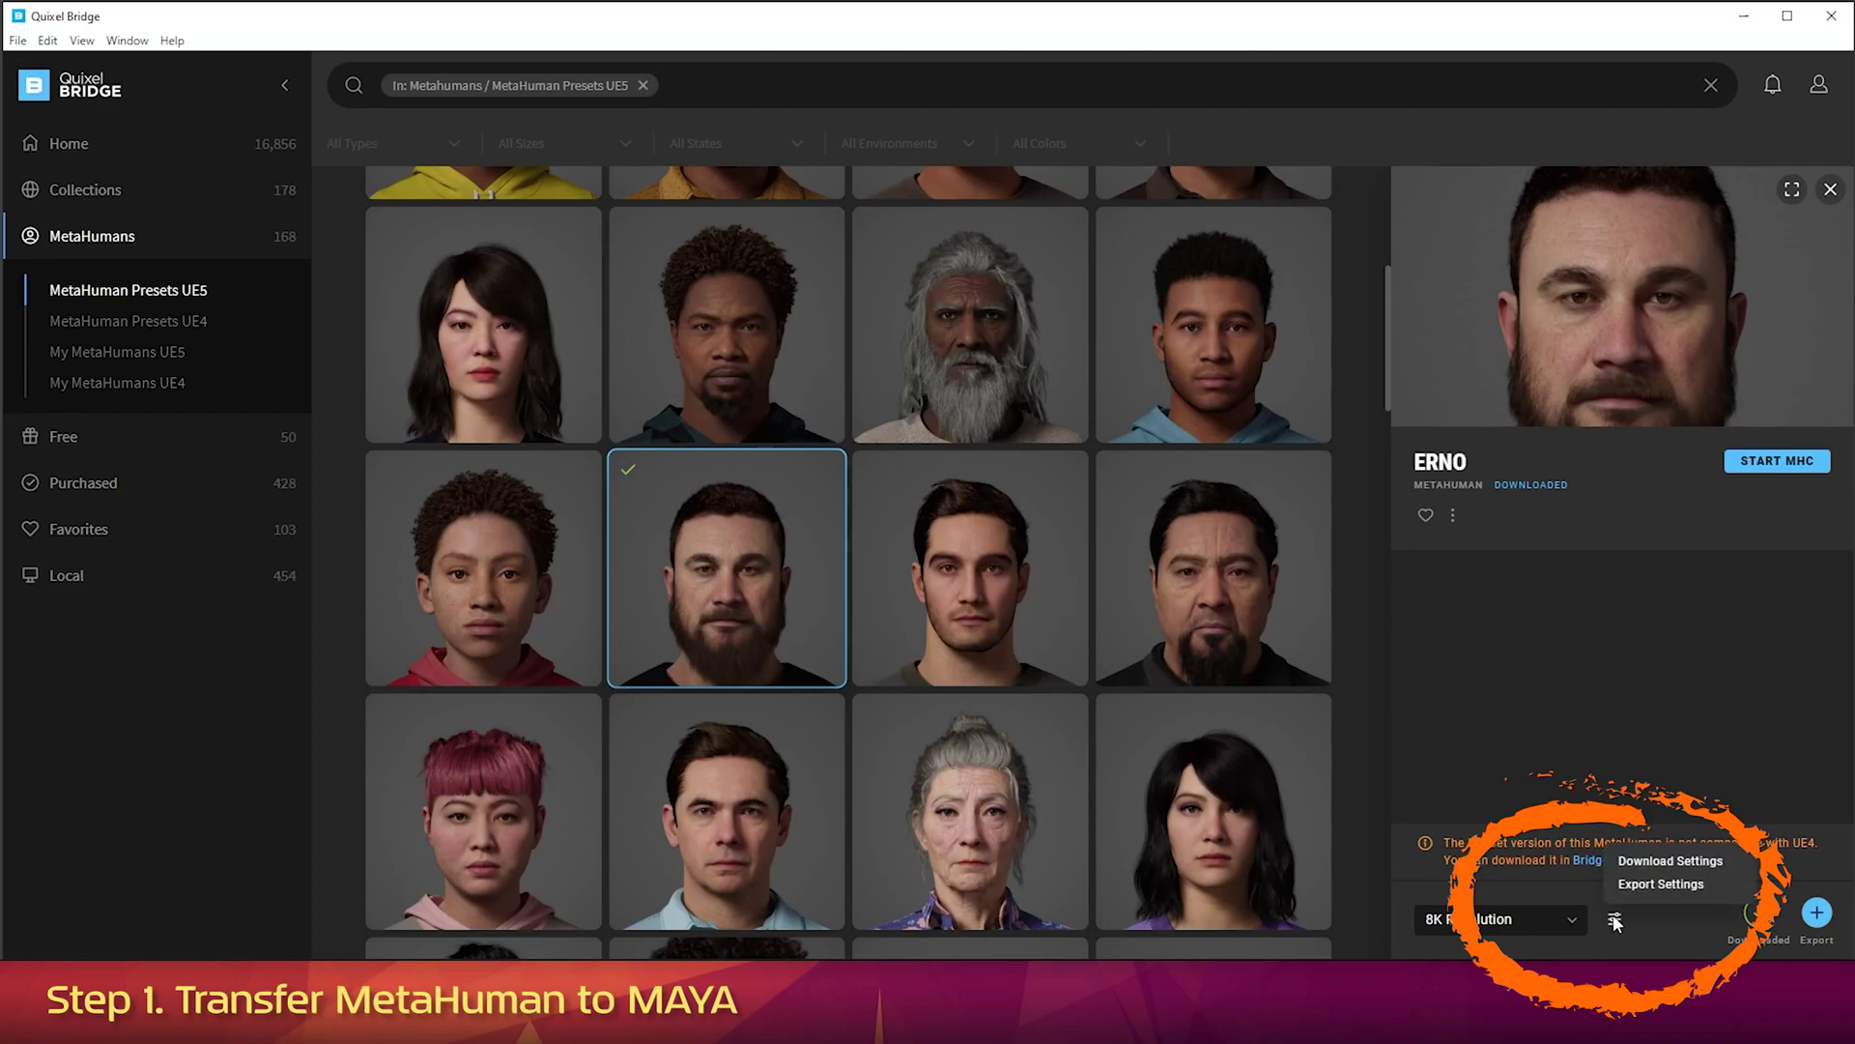
pyautogui.click(1670, 861)
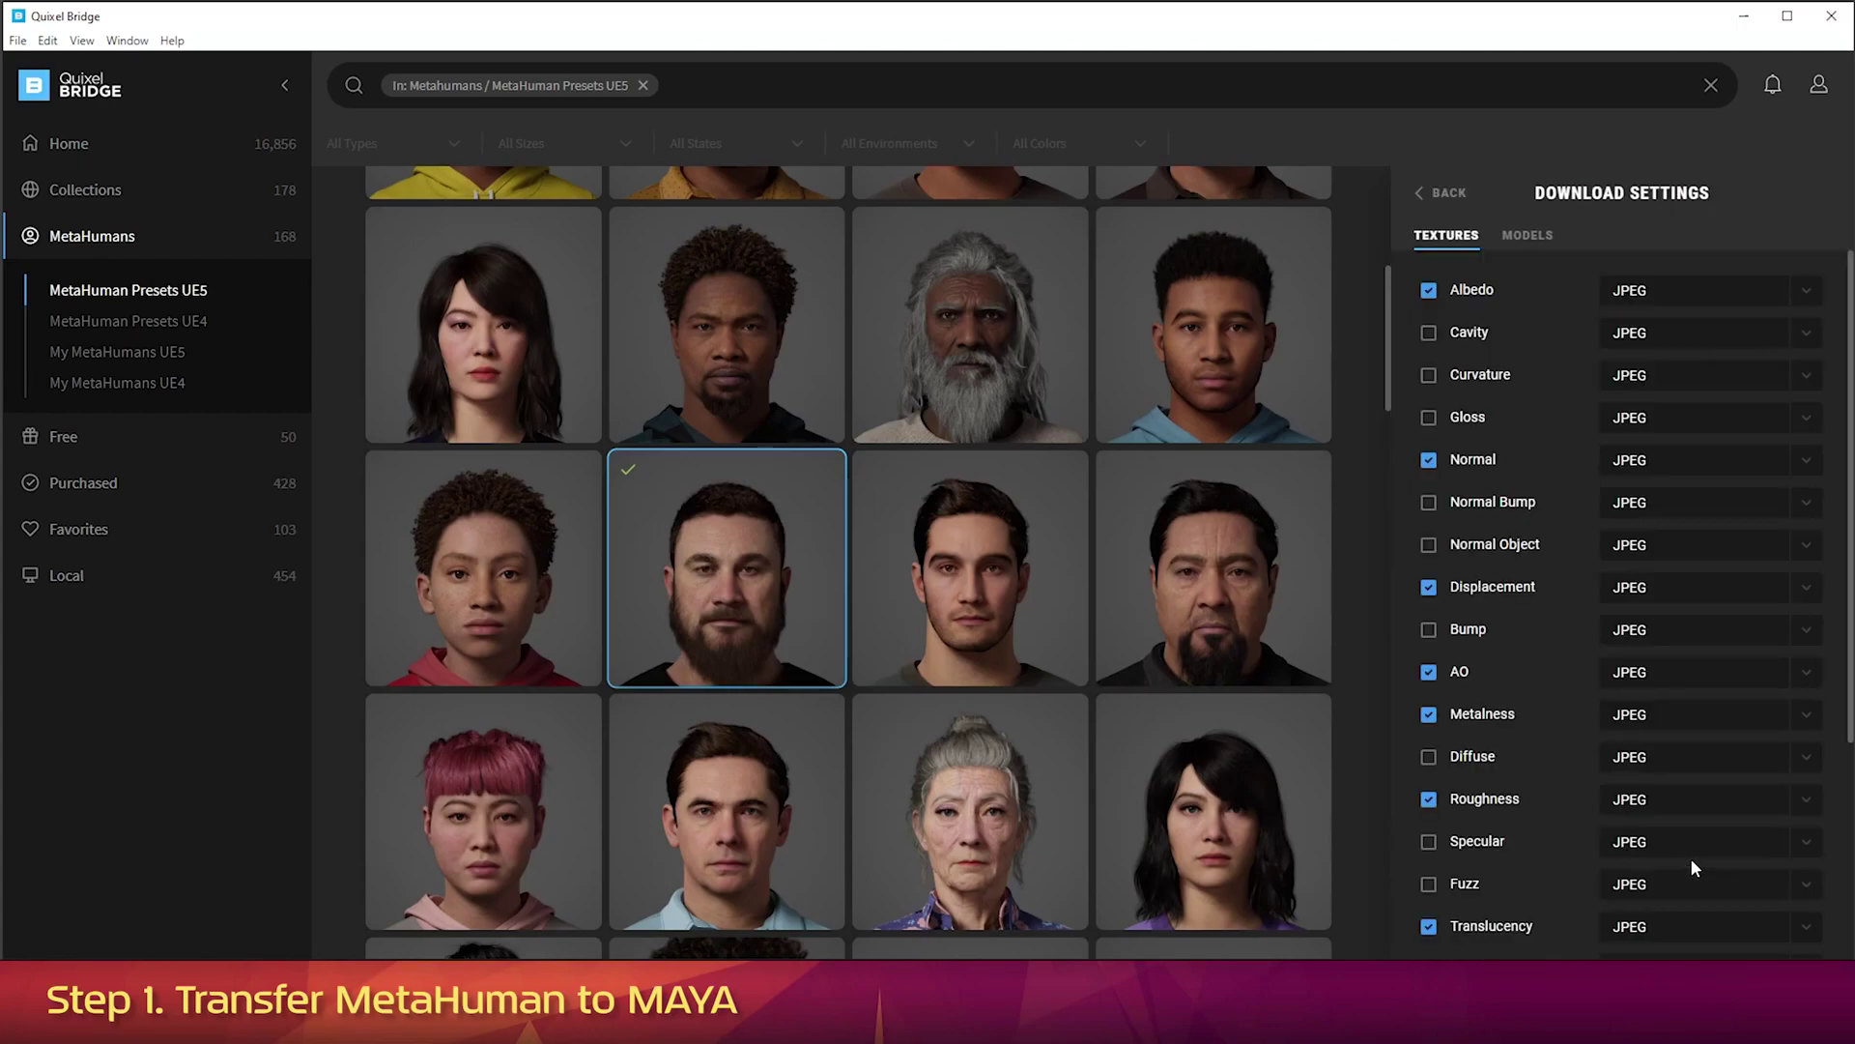
pyautogui.click(1534, 238)
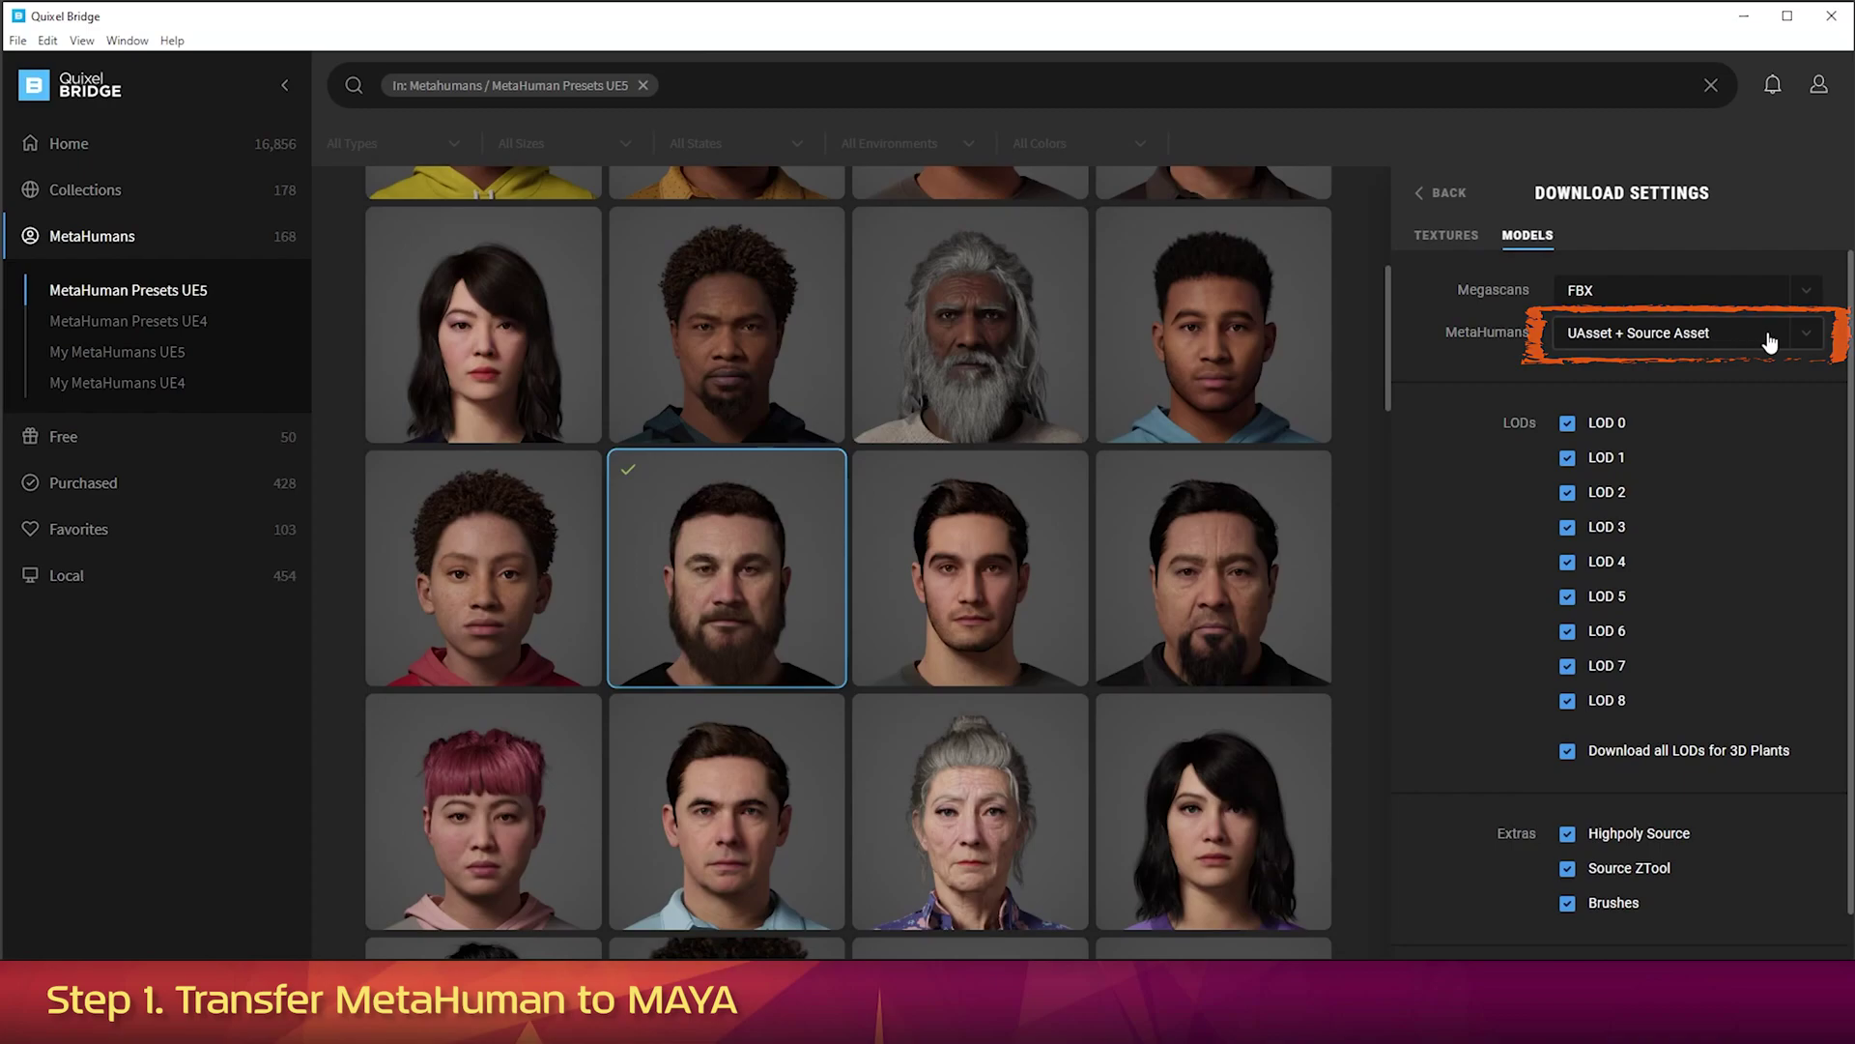
# Confirm Erno's Export Settings use Maya as export target and review the Models tab.
pyautogui.click(1442, 195)
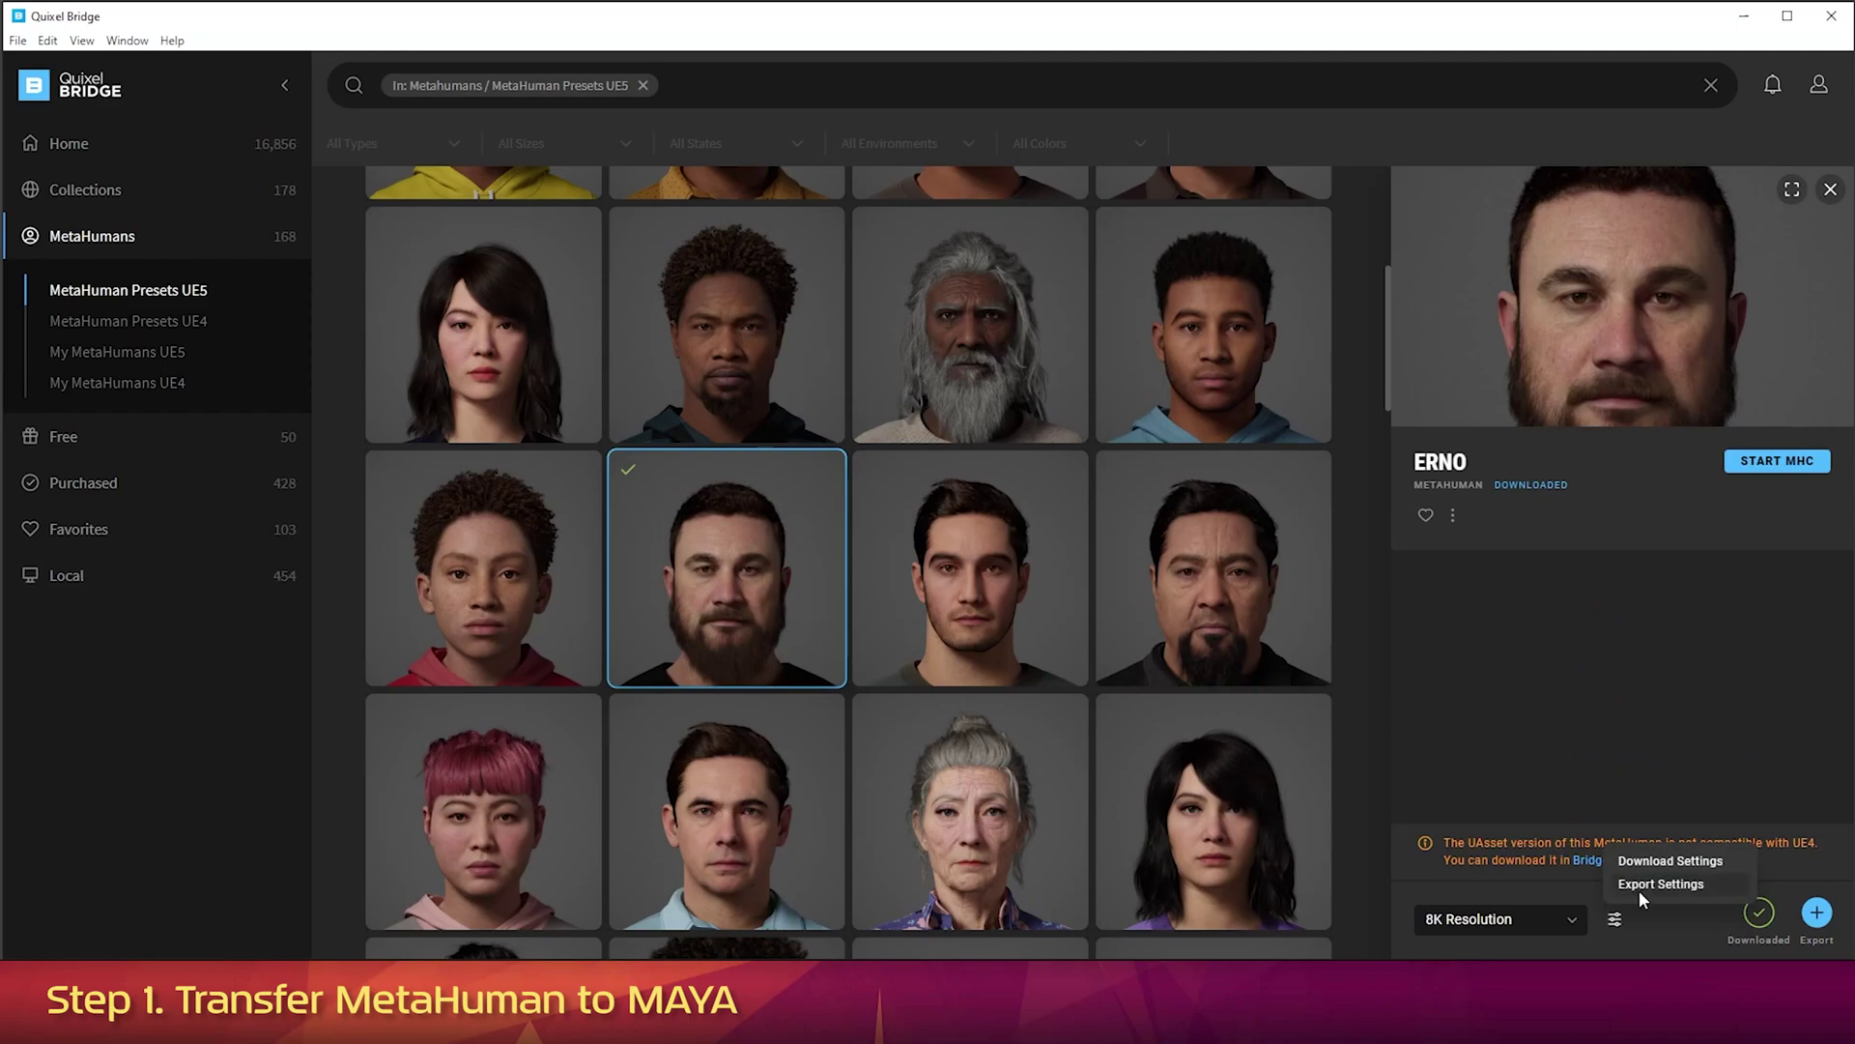
pyautogui.click(1640, 890)
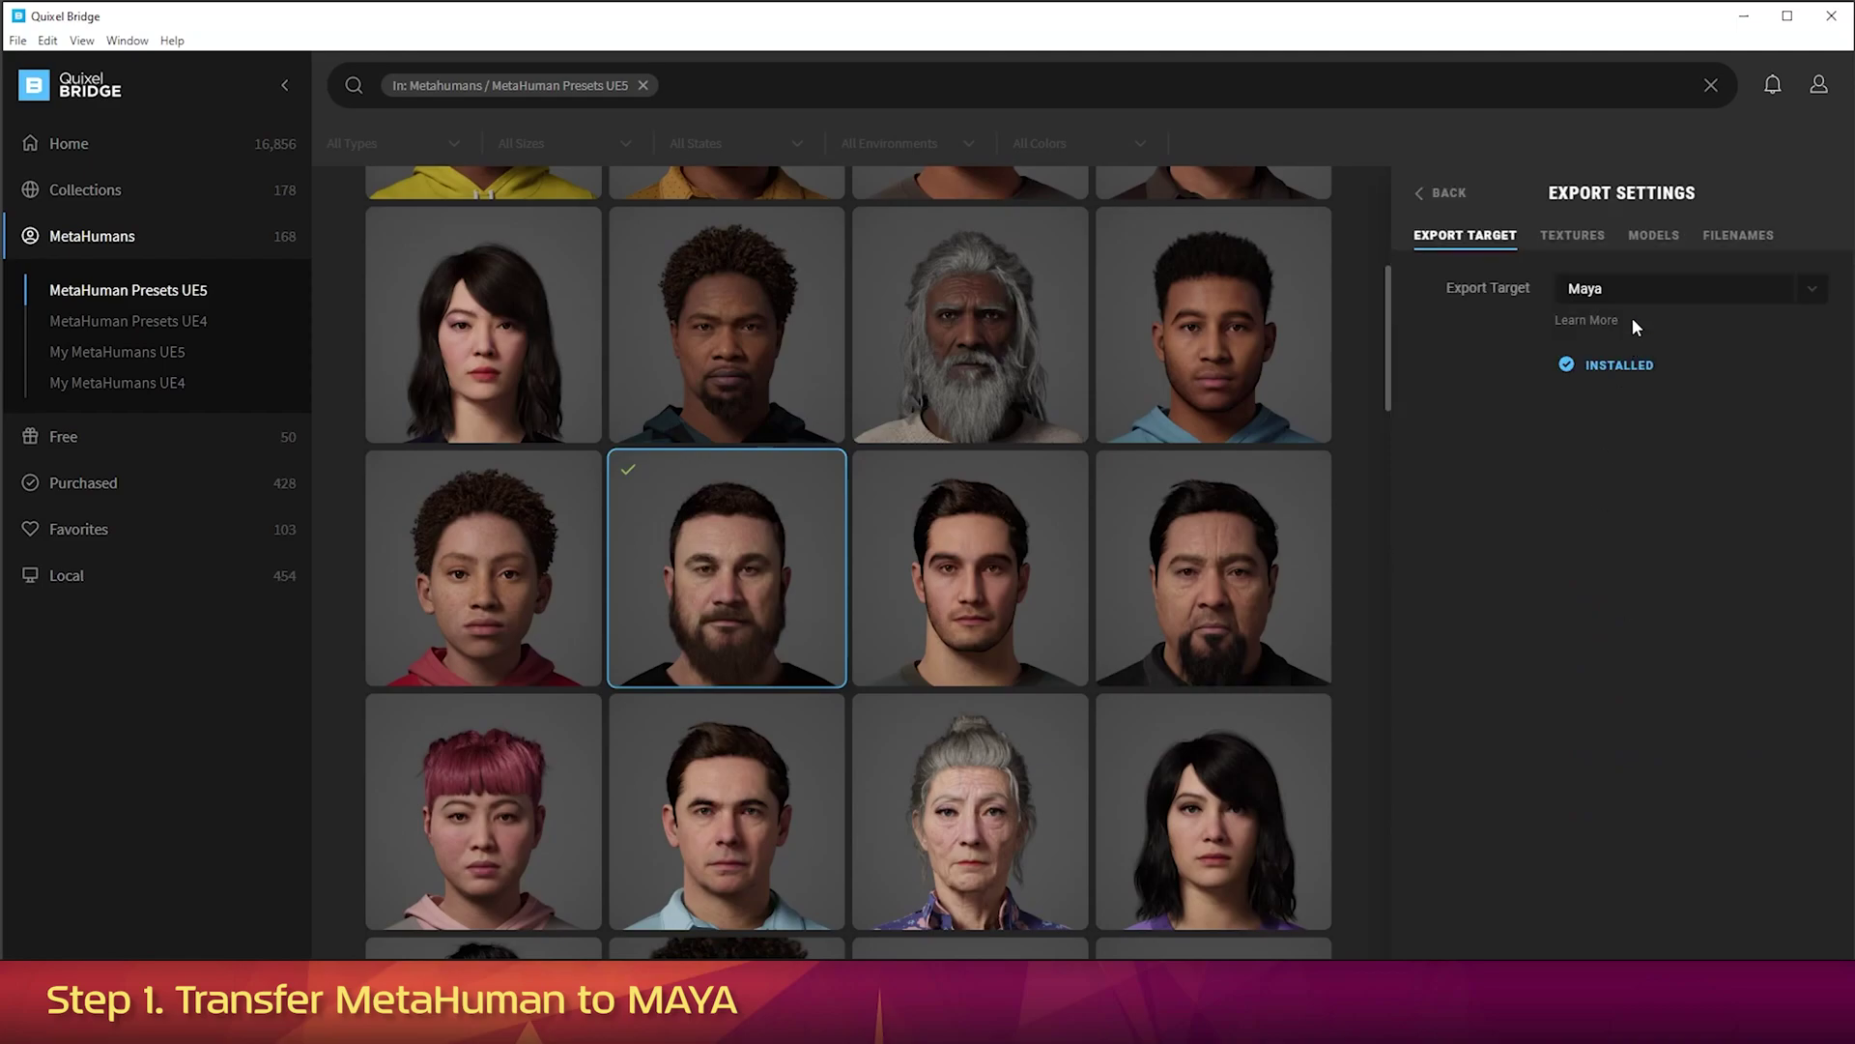
pyautogui.click(1664, 235)
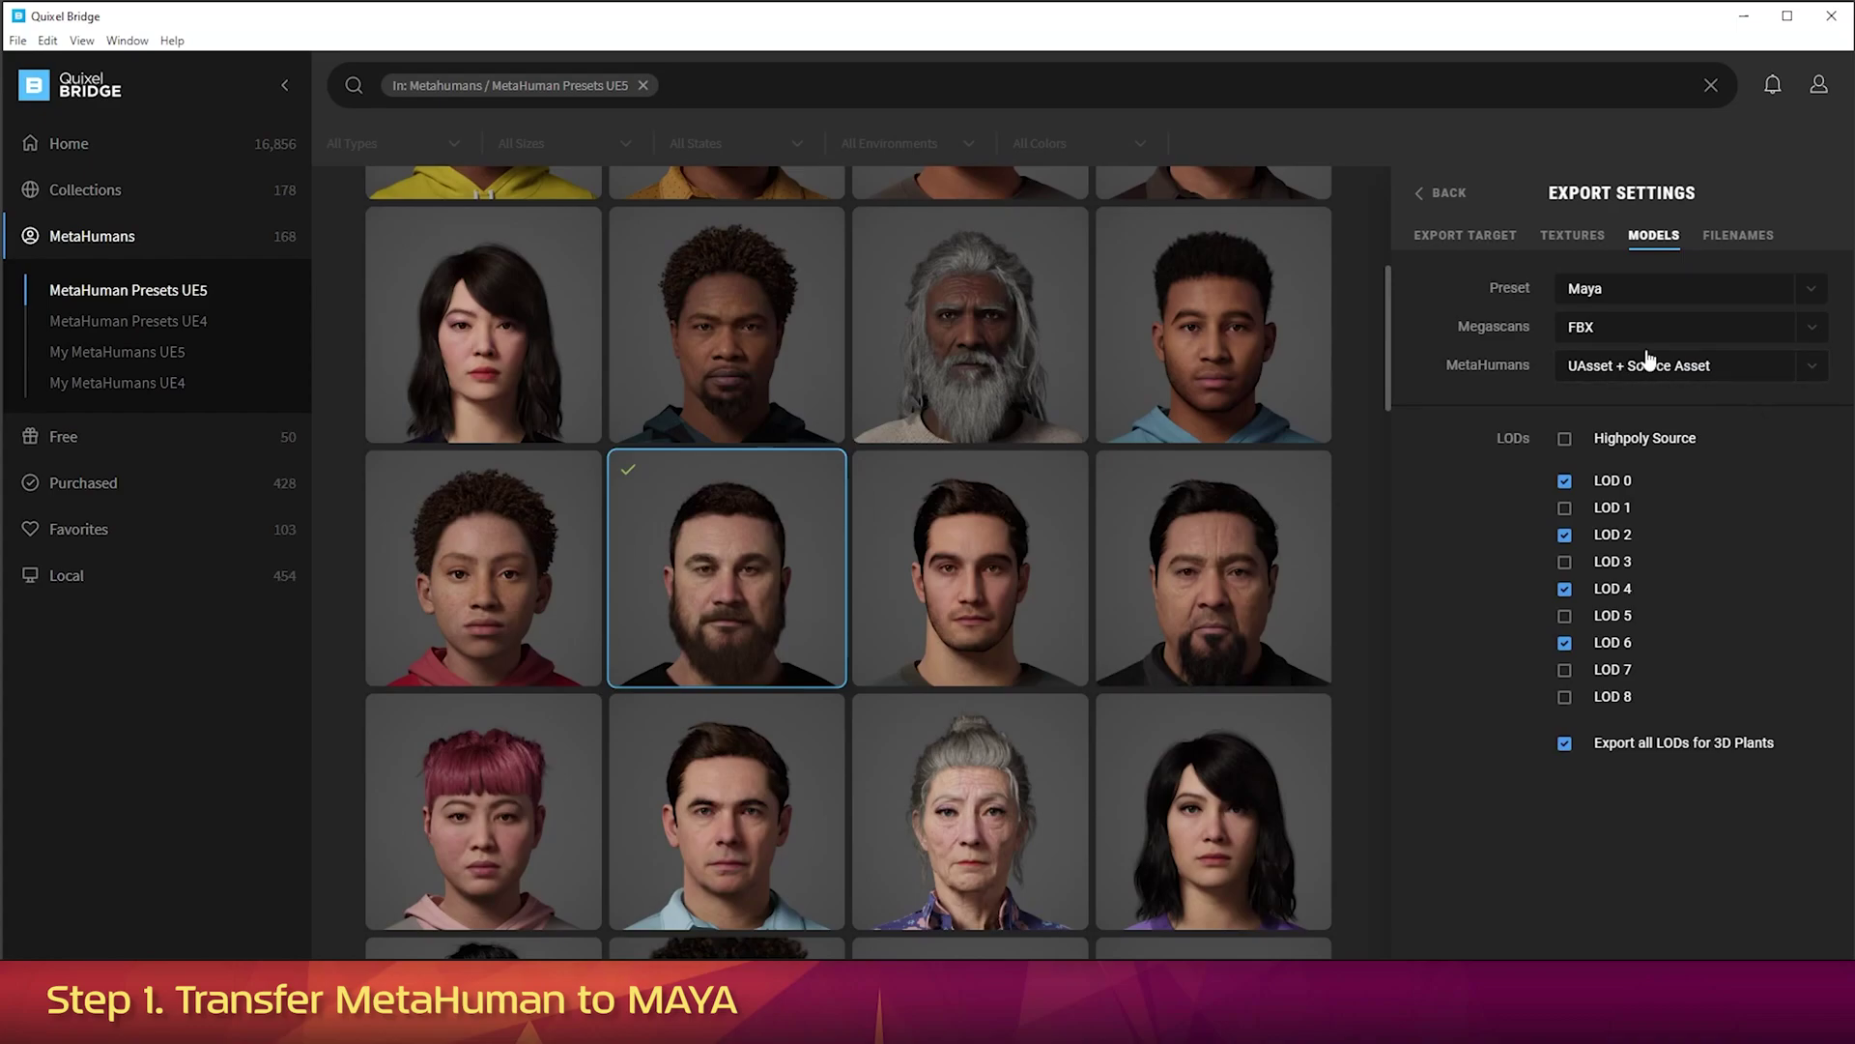
pyautogui.click(1438, 242)
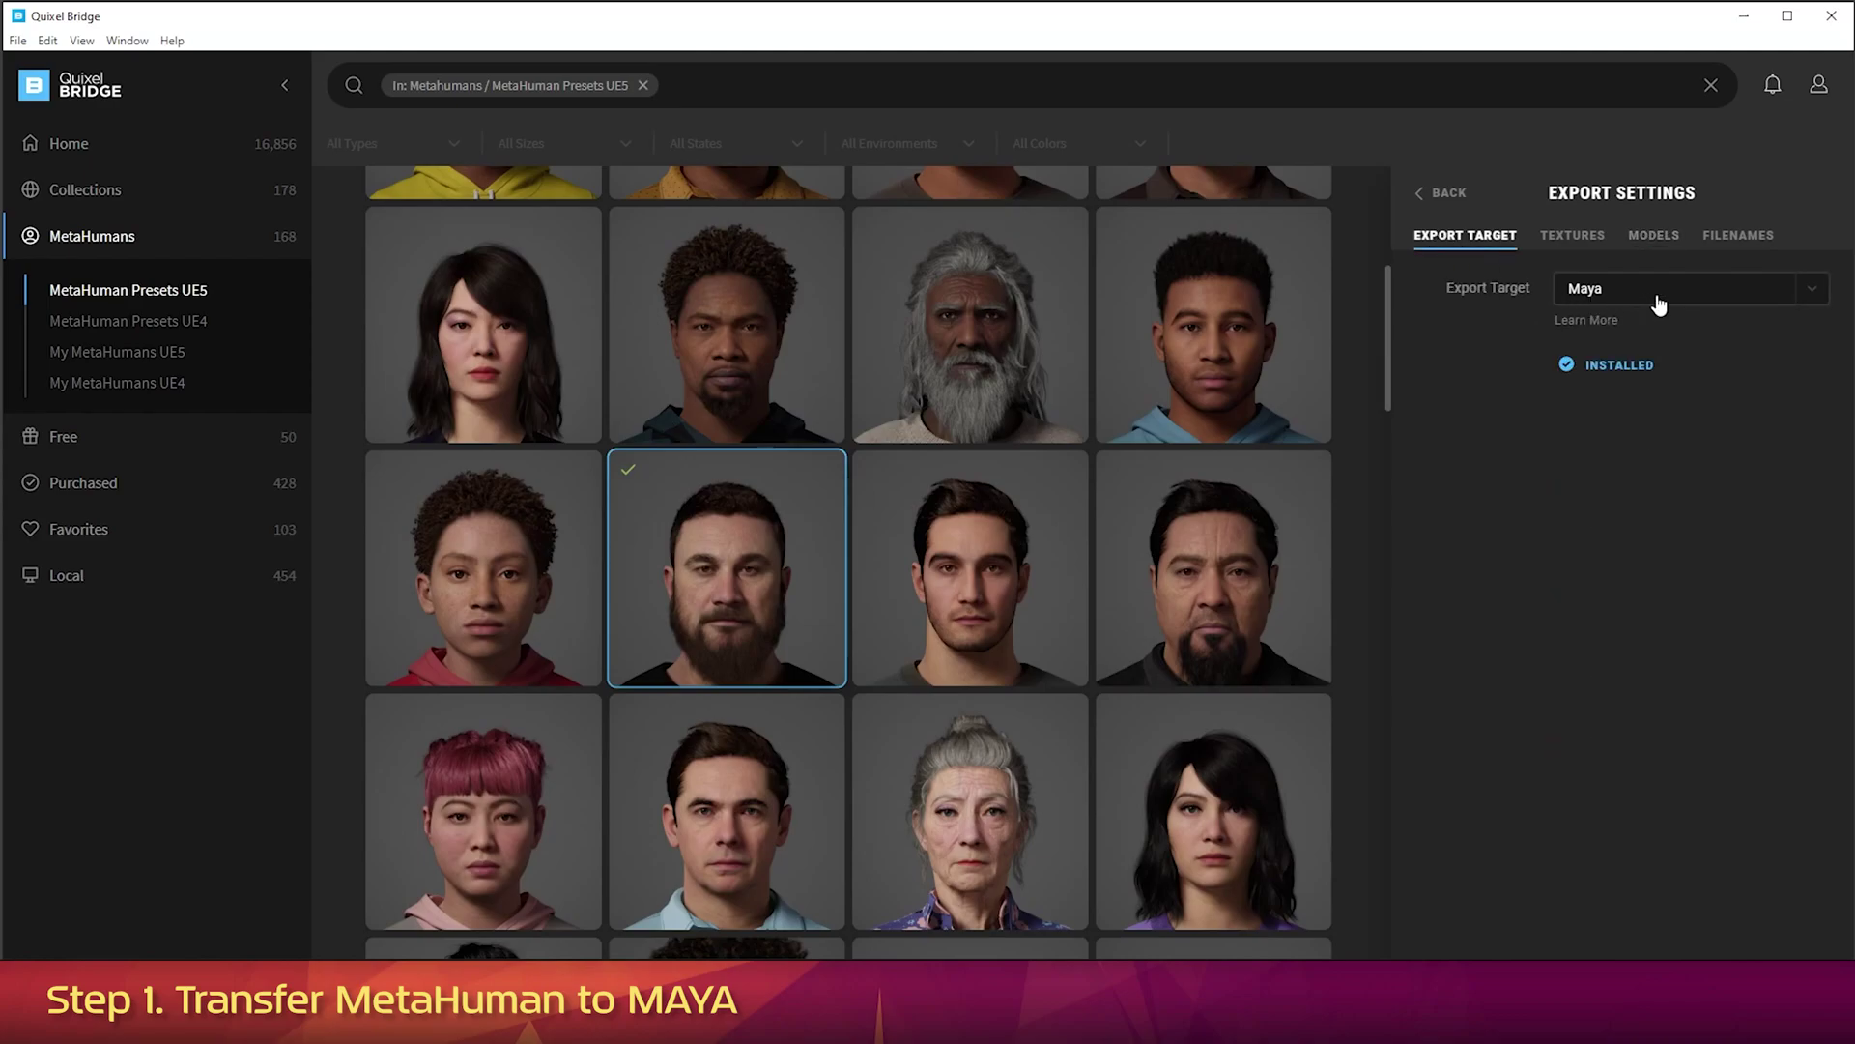
pyautogui.click(1445, 196)
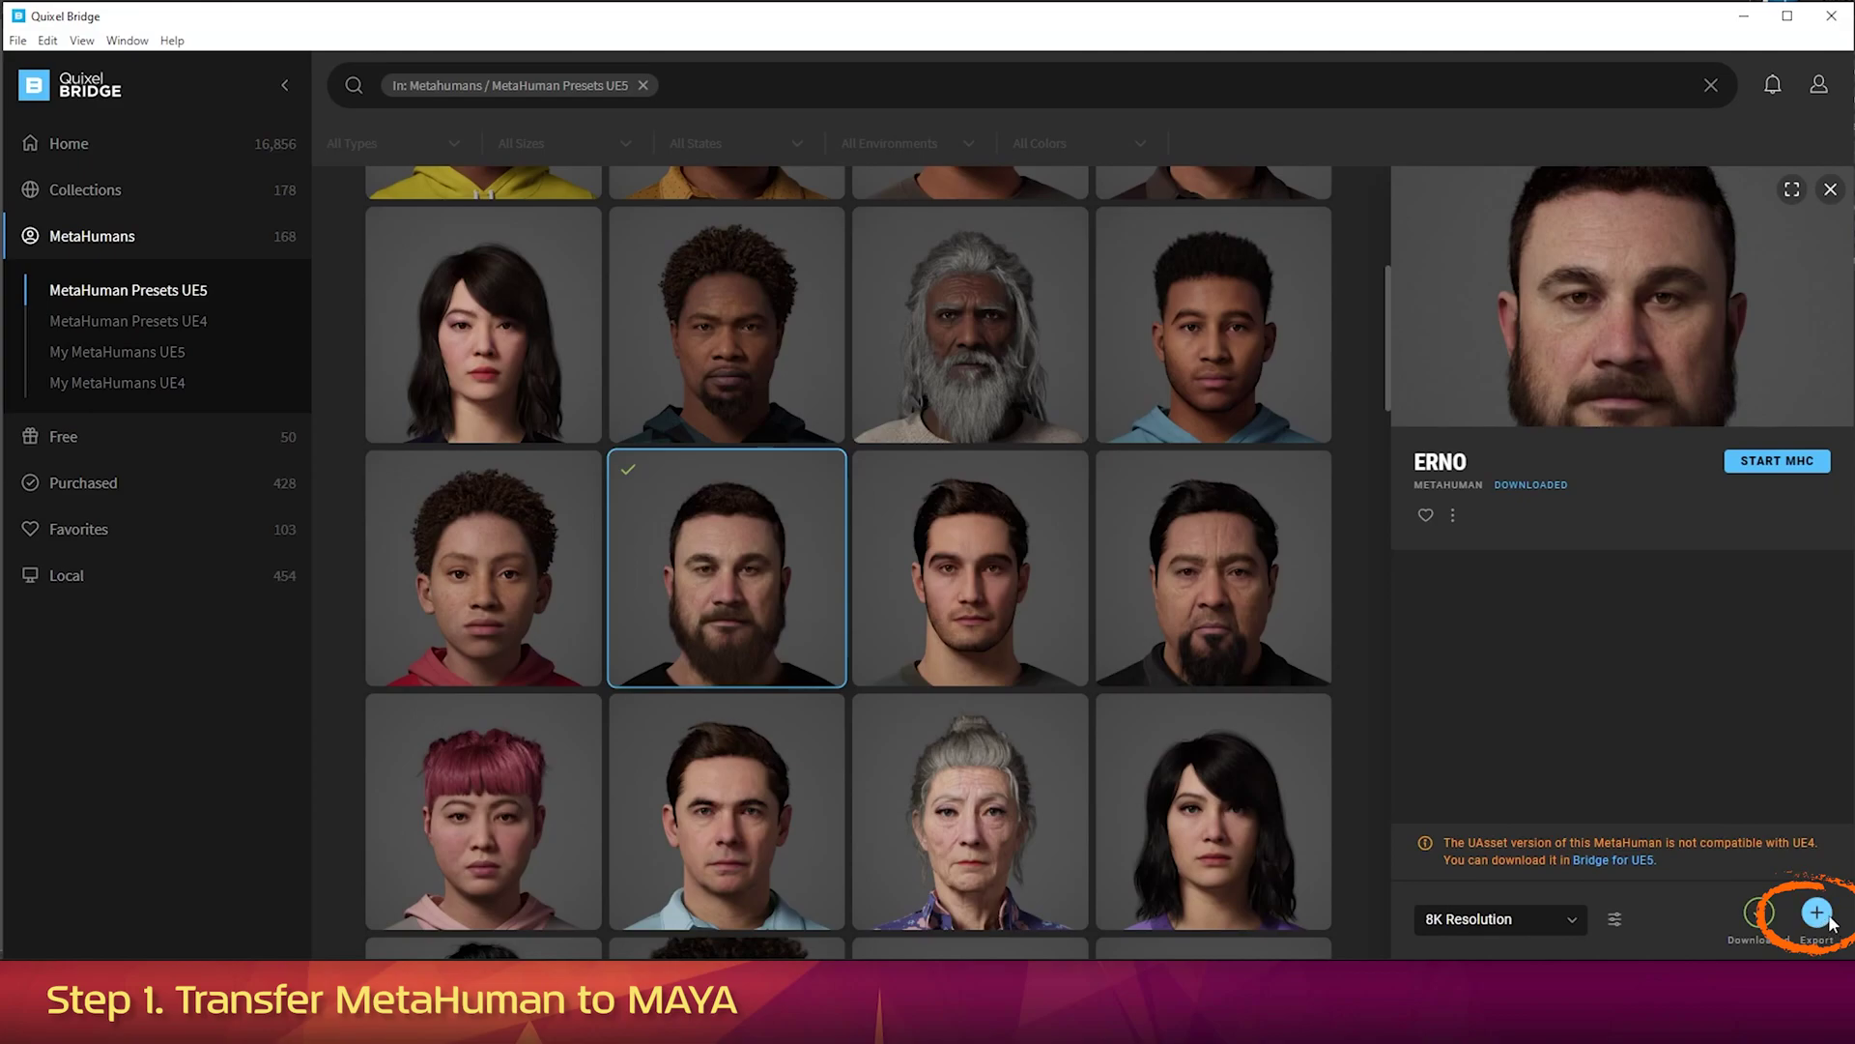
# Export Erno from Bridge to Maya, accept the import, and close the Unsupported nodes warning.
pyautogui.click(1817, 913)
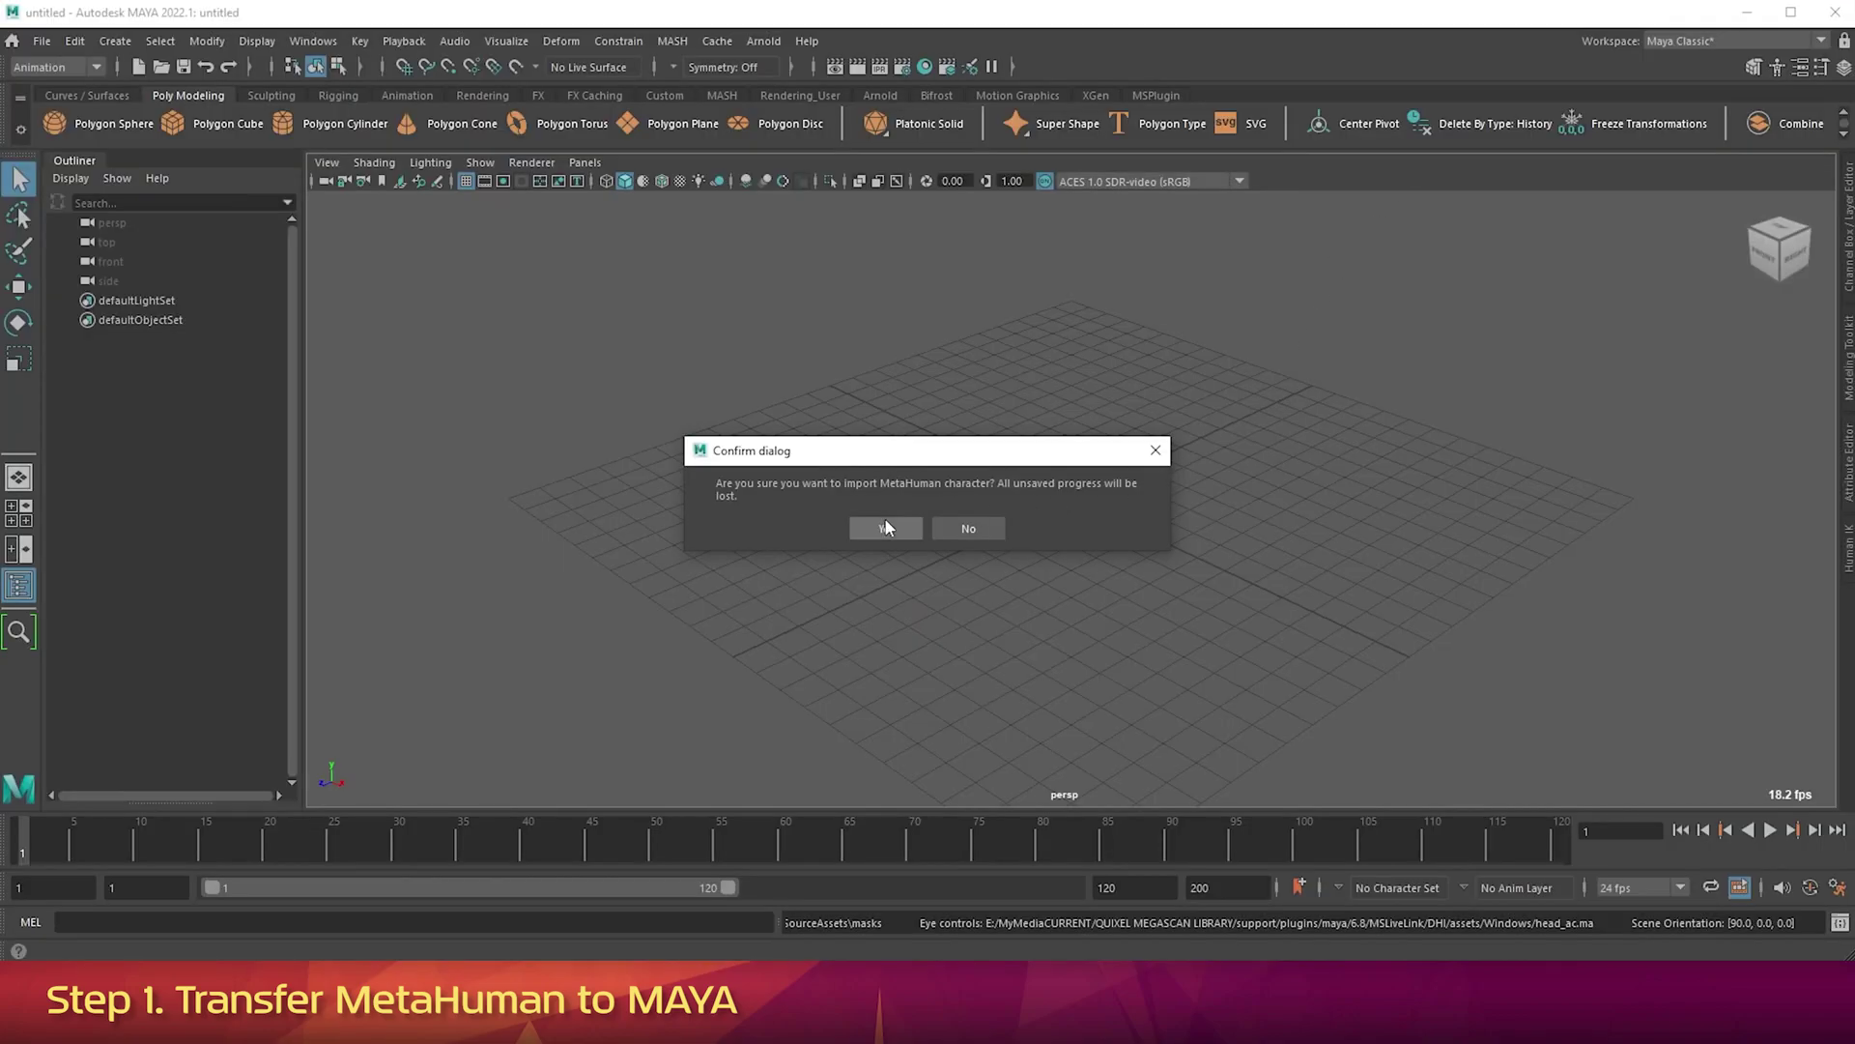
pyautogui.click(887, 528)
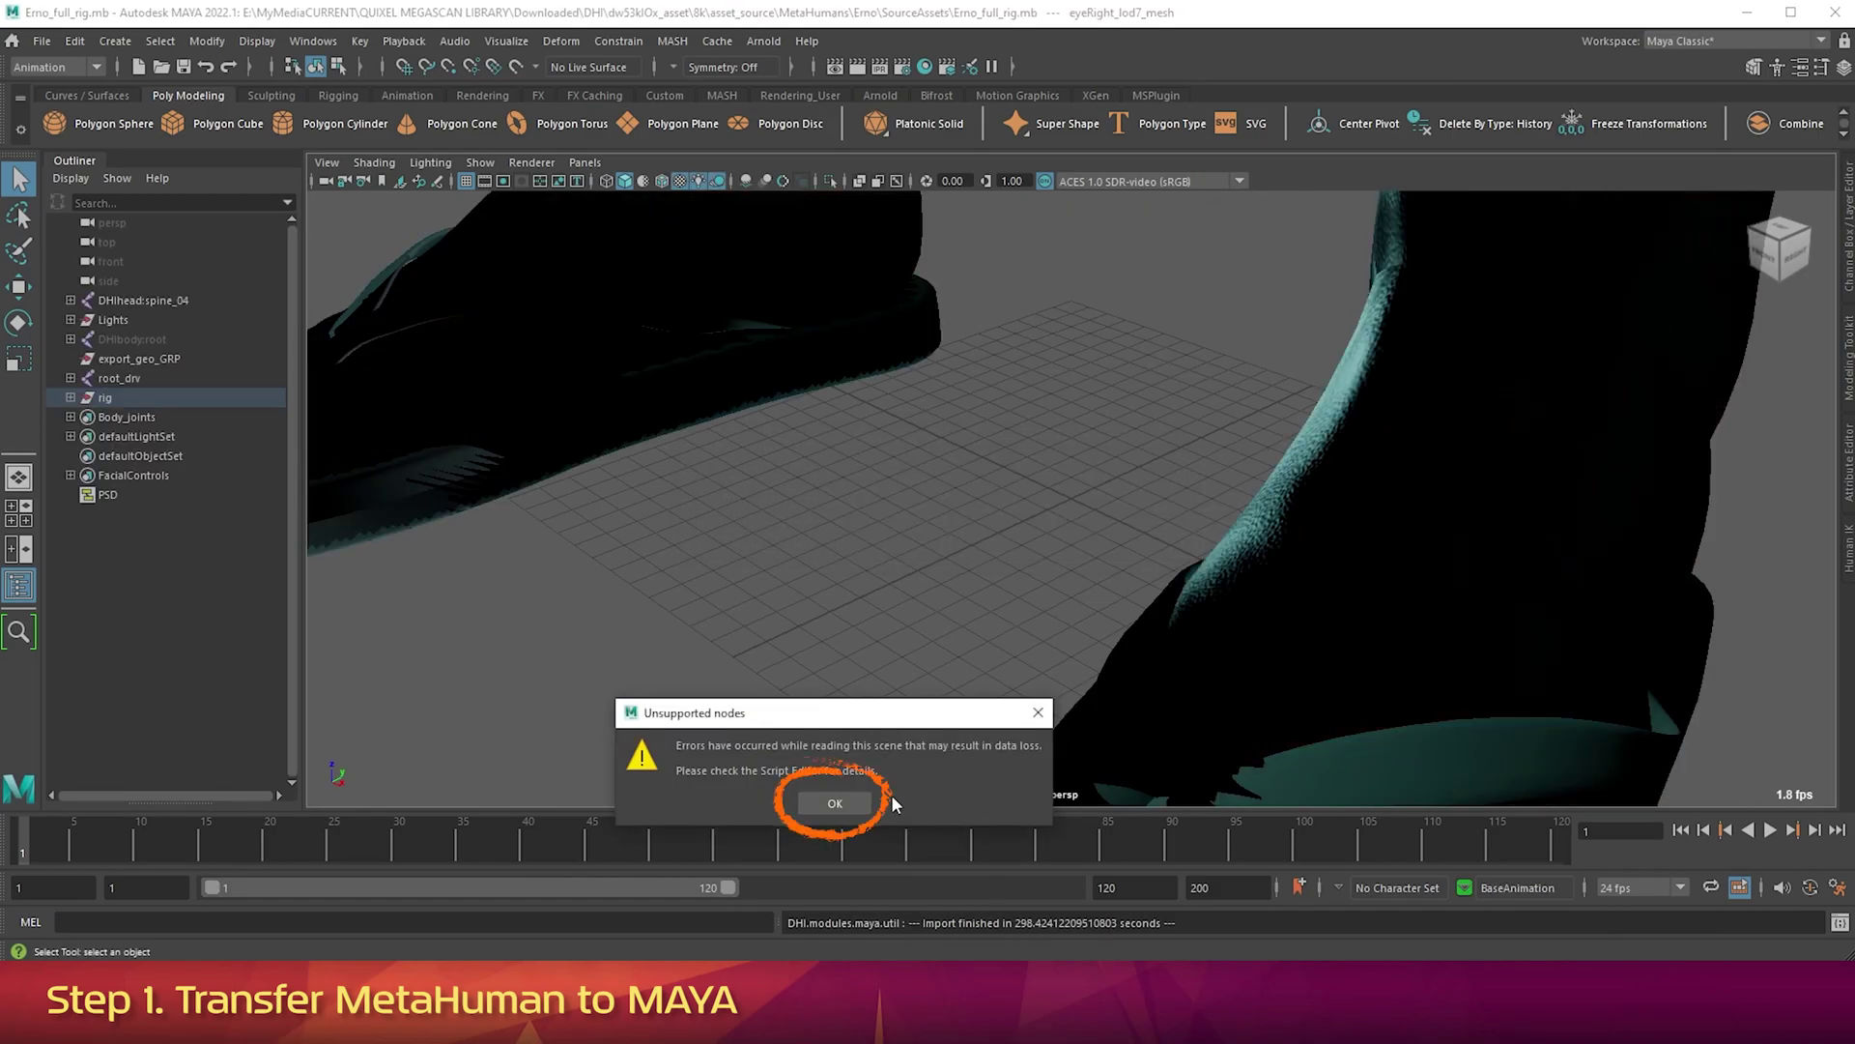
pyautogui.click(834, 803)
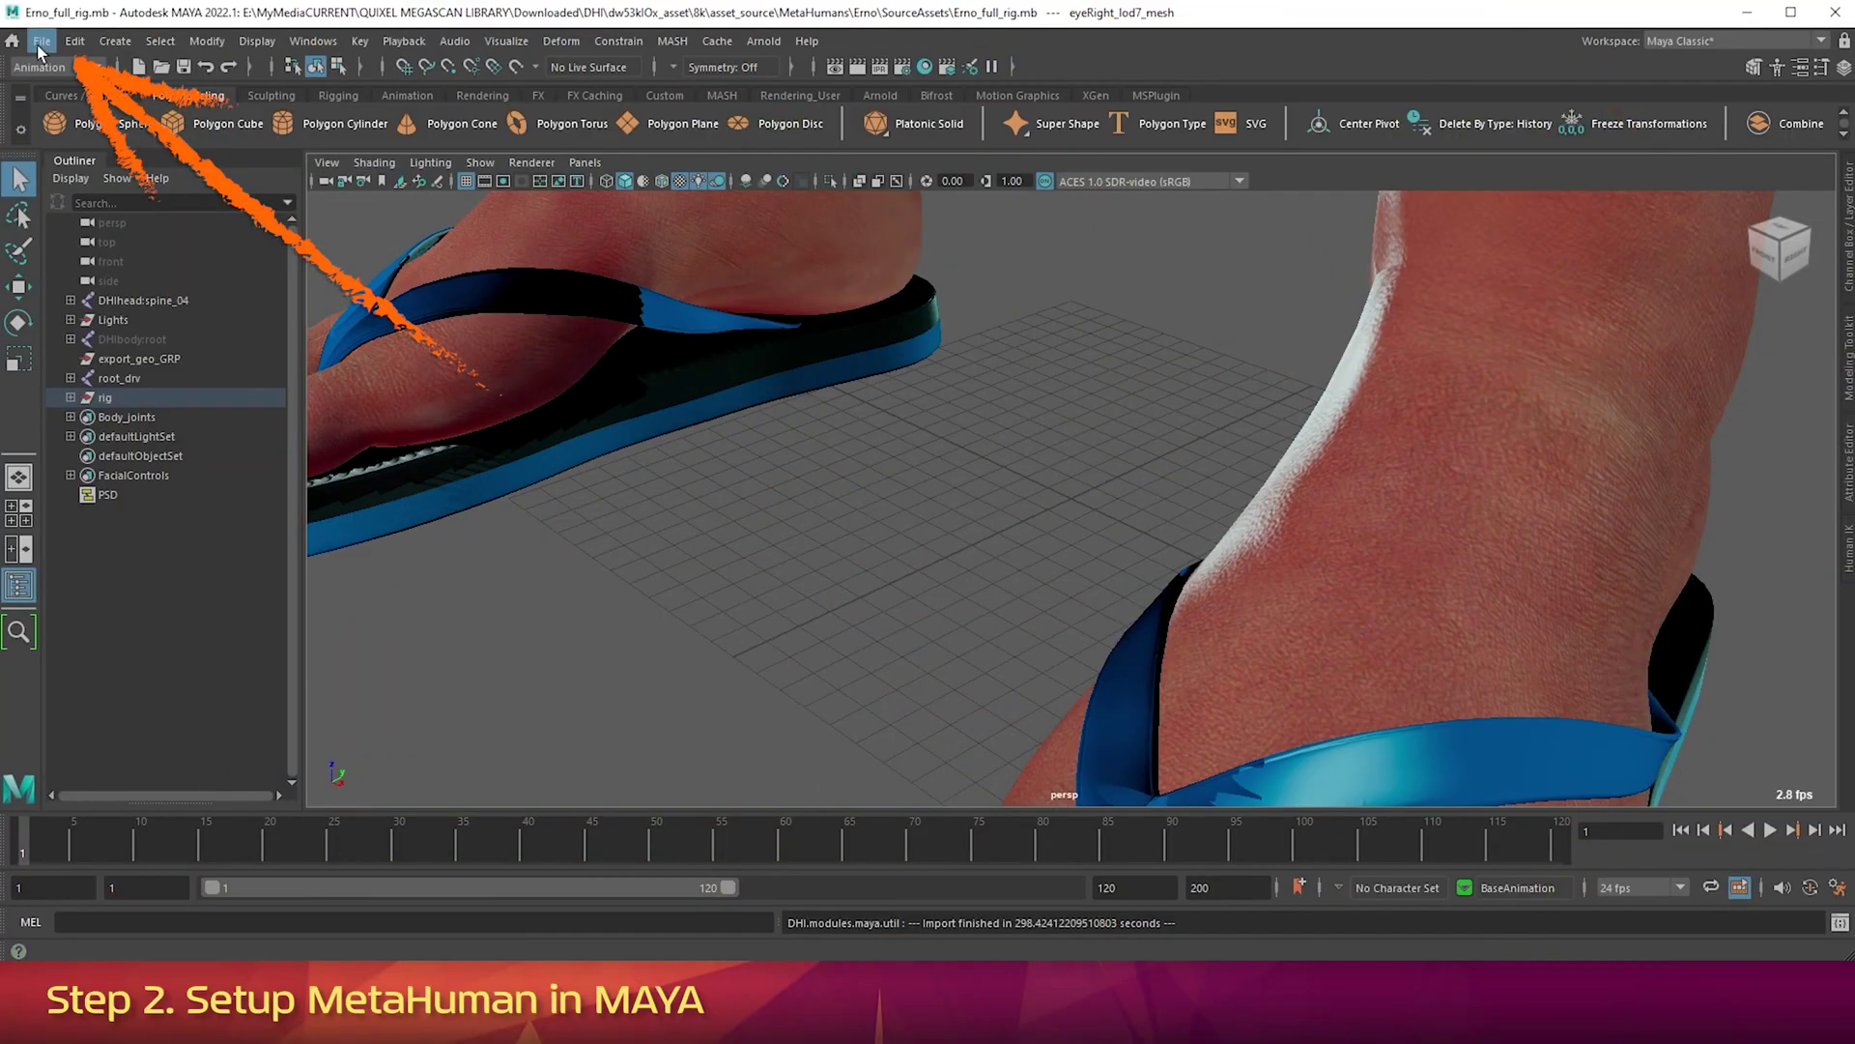
# Save the scene under the new name Erno_hikrig.mb.
pyautogui.click(40, 45)
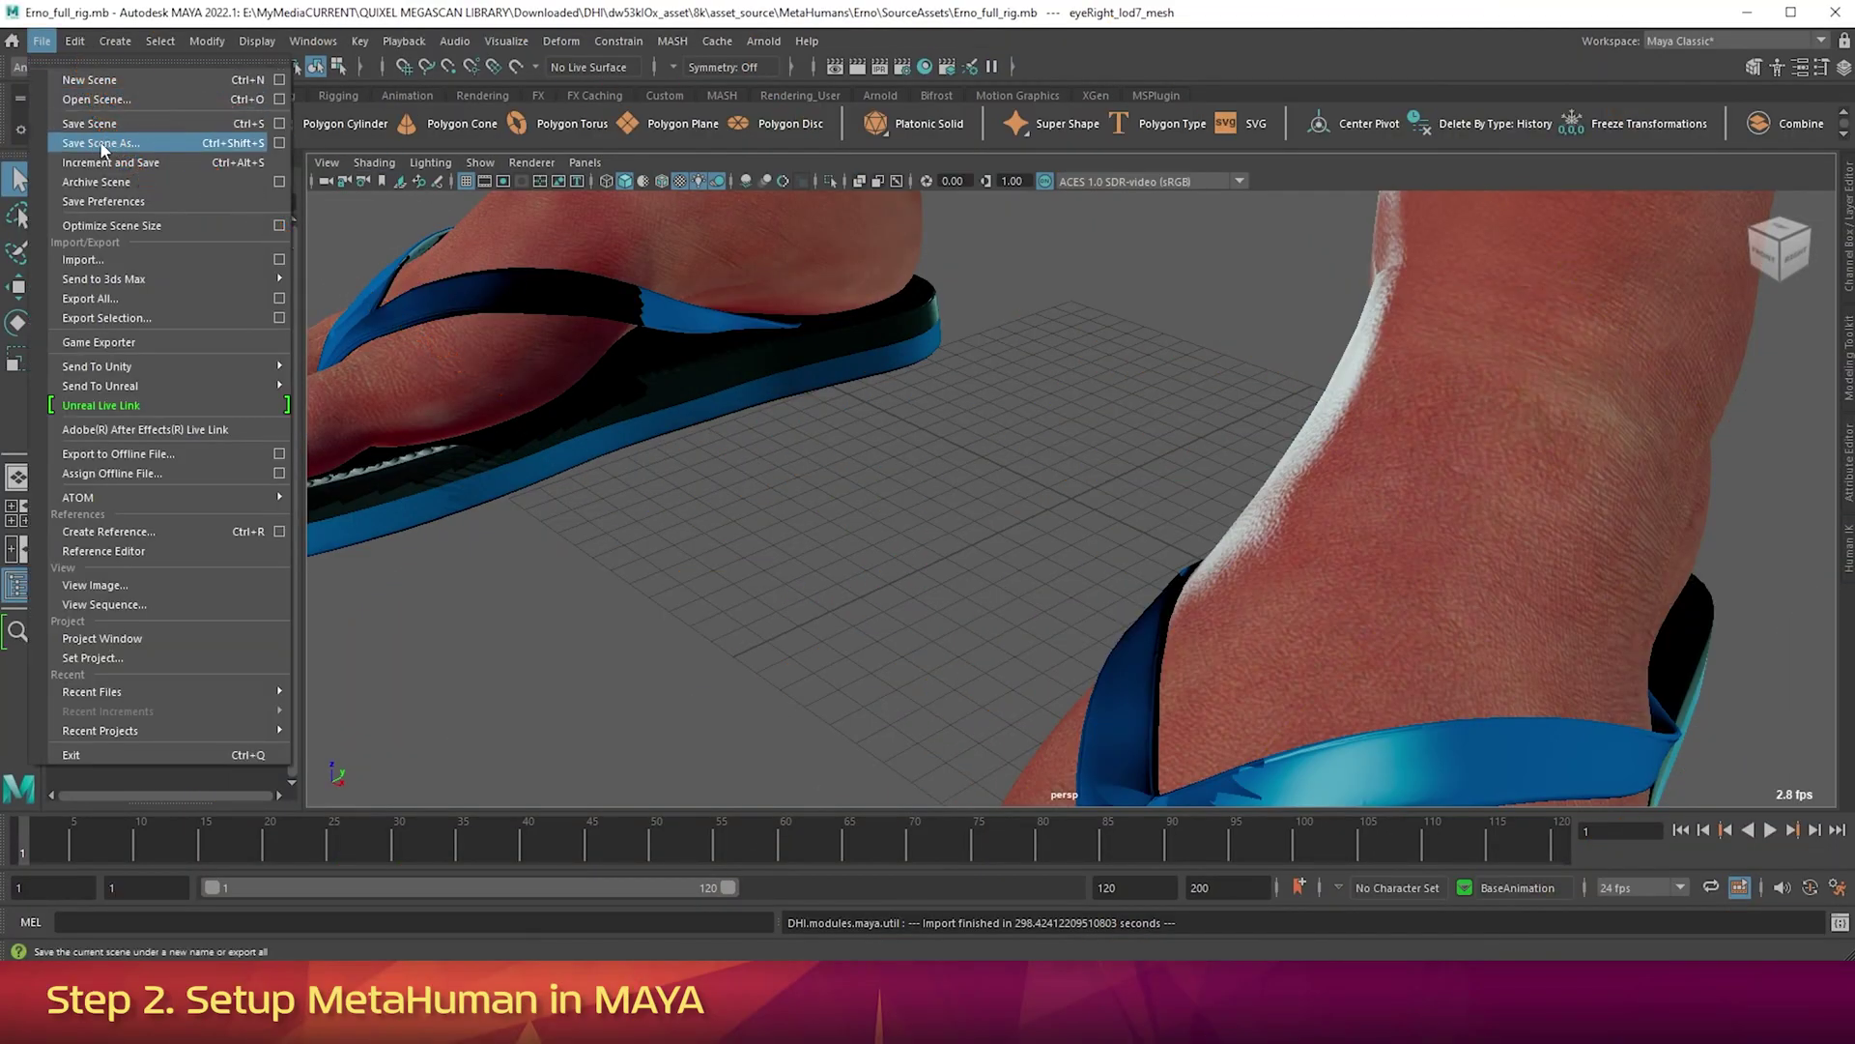
pyautogui.click(101, 143)
pyautogui.write('Erno_hikrig.mb')
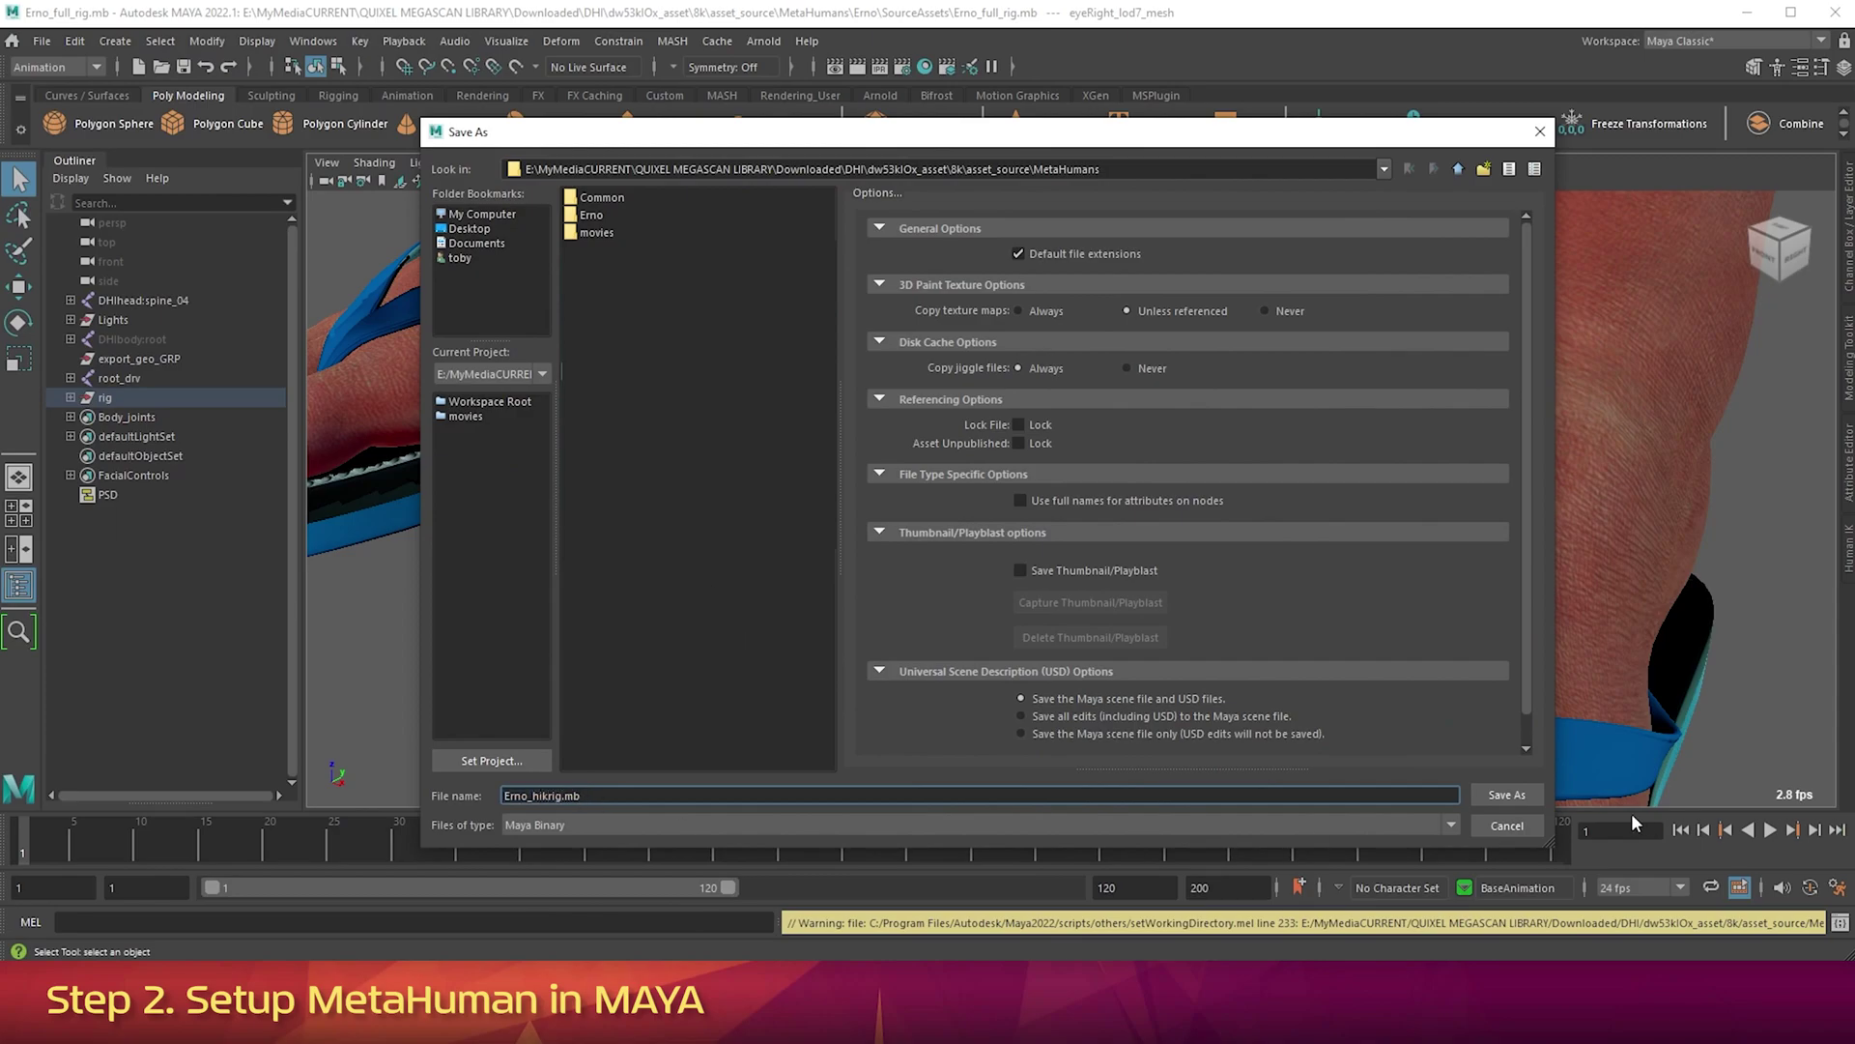
pyautogui.click(1495, 798)
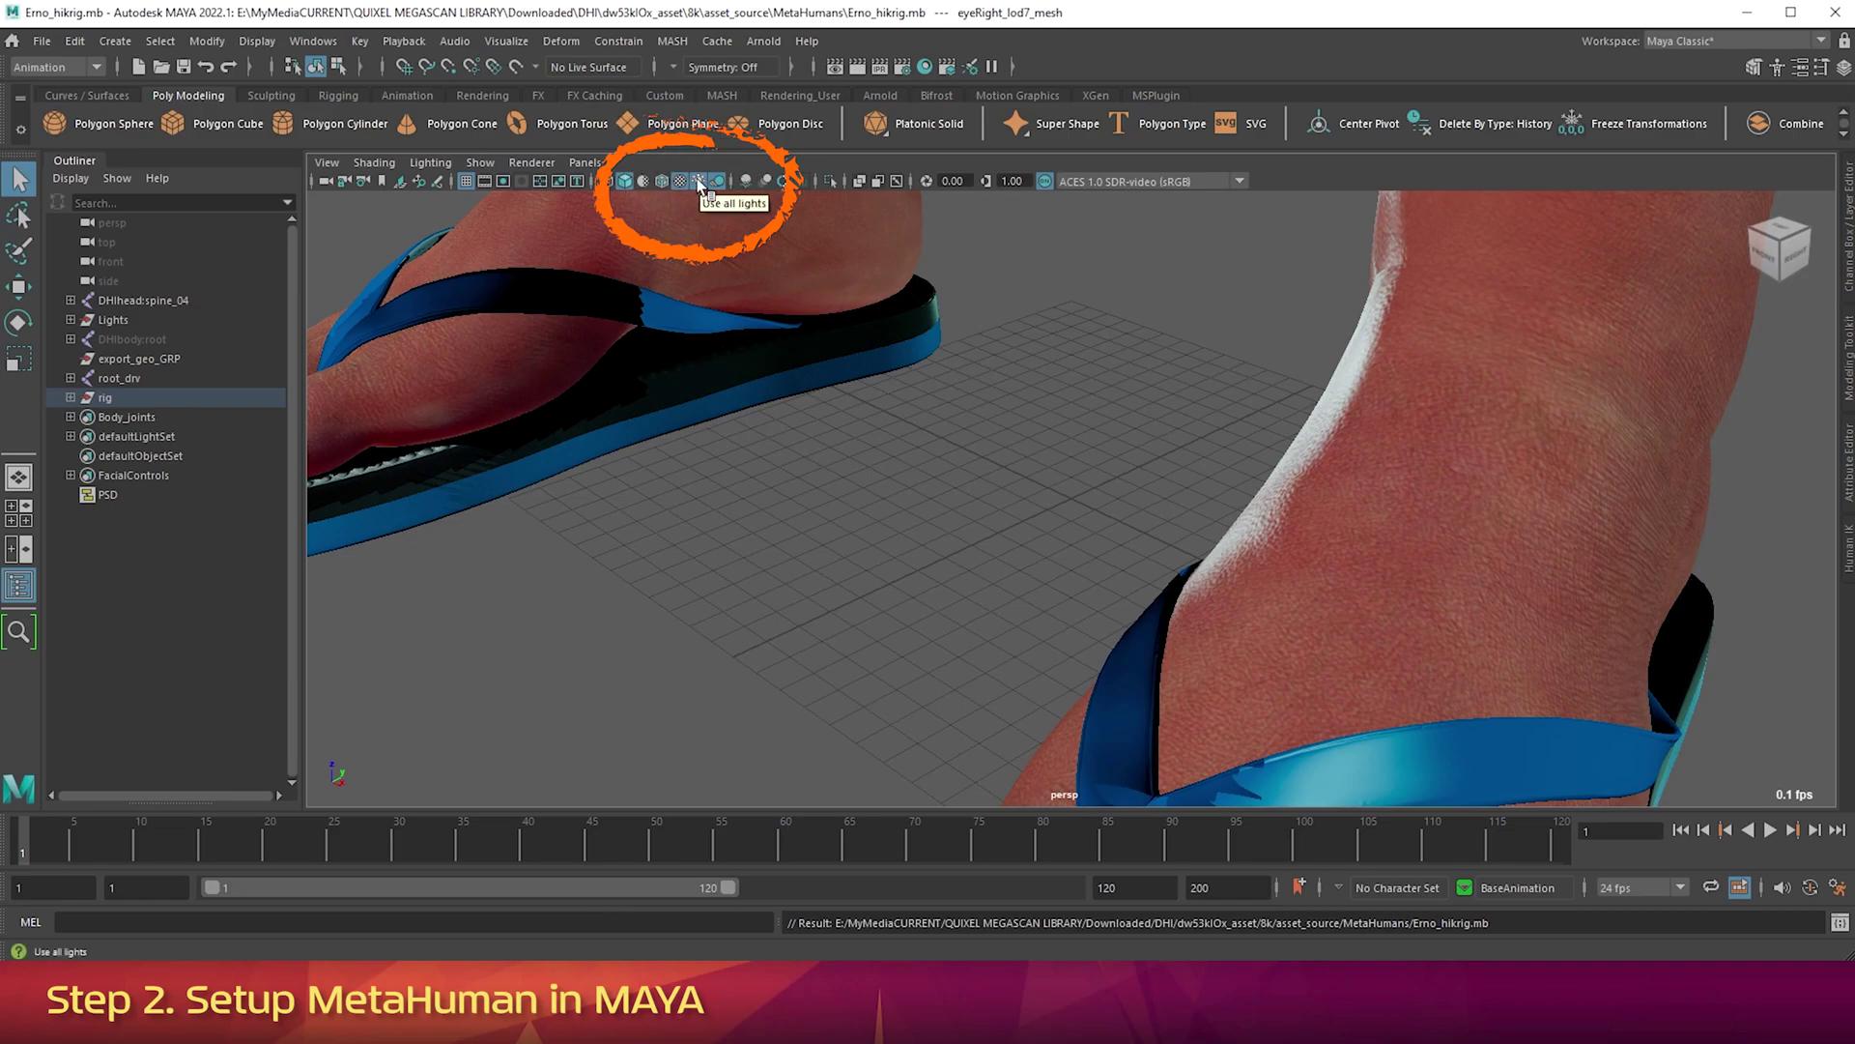
# In Preferences, set the world up axis to Y and disable color management.
pyautogui.click(315, 42)
pyautogui.moveTo(369, 256)
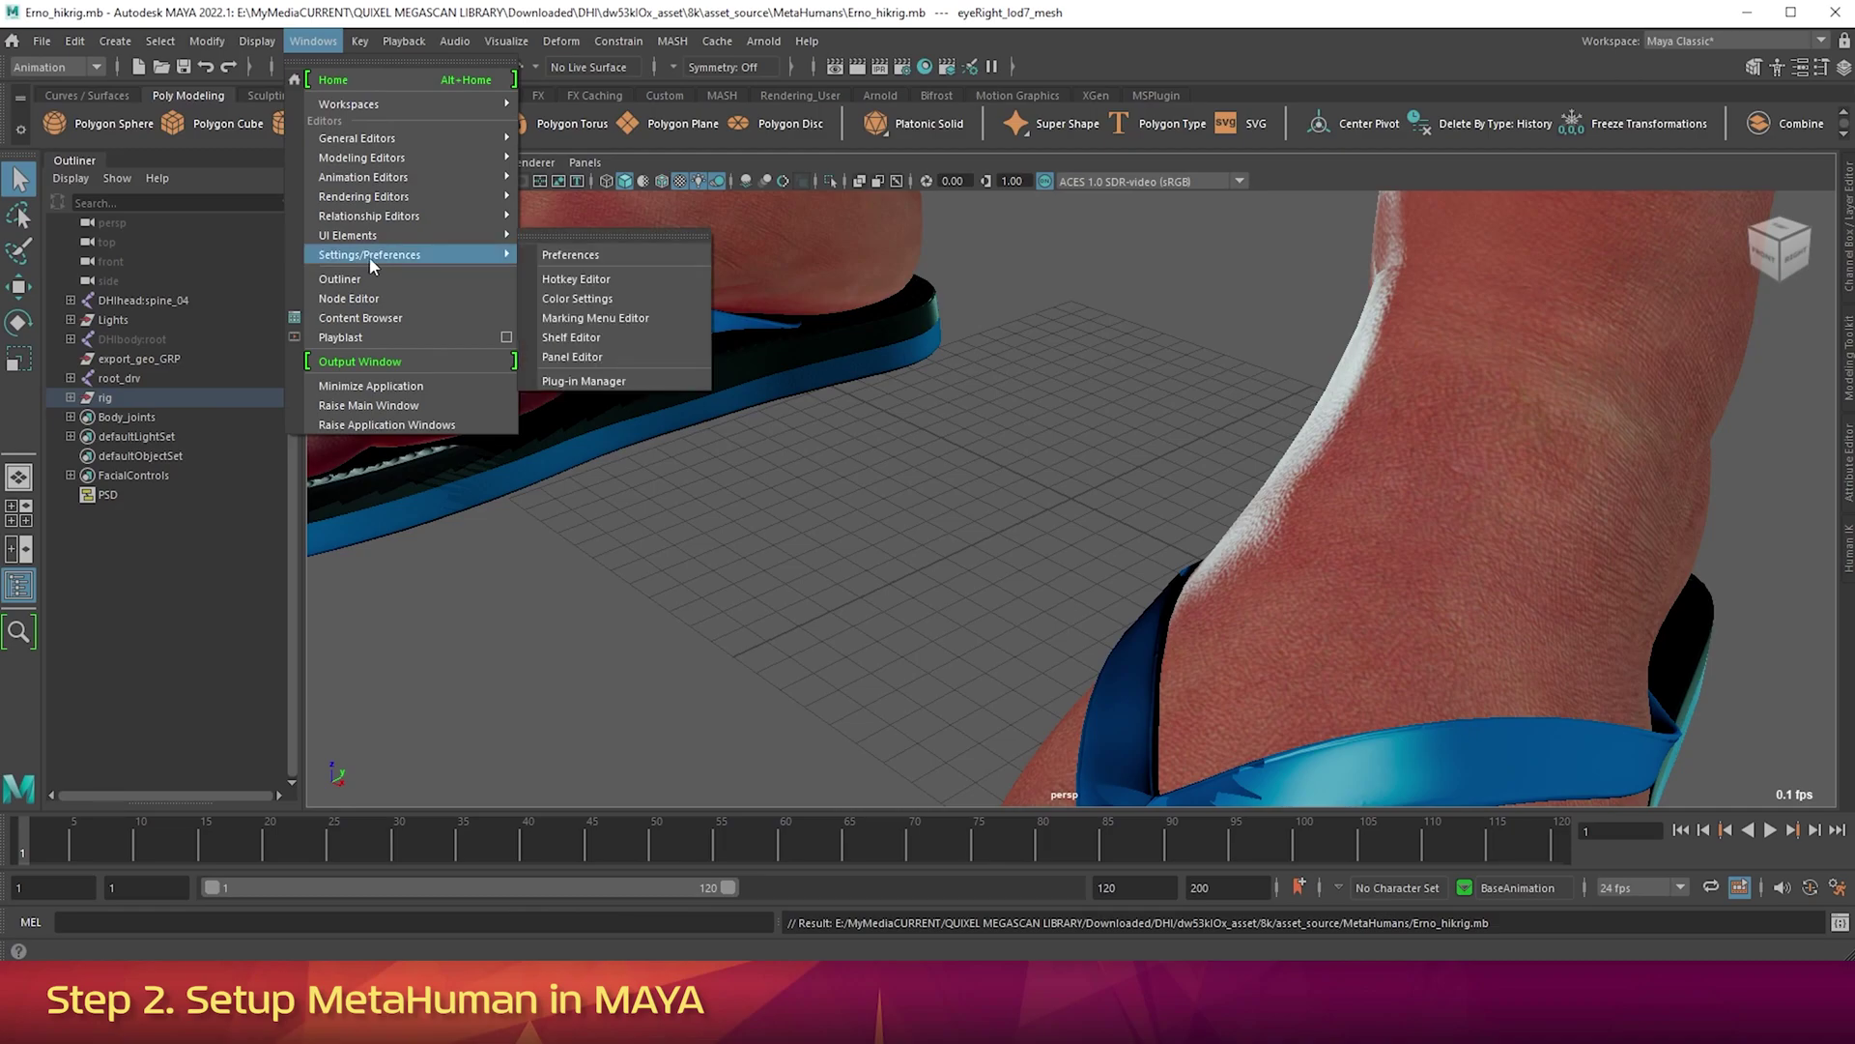
pyautogui.click(580, 257)
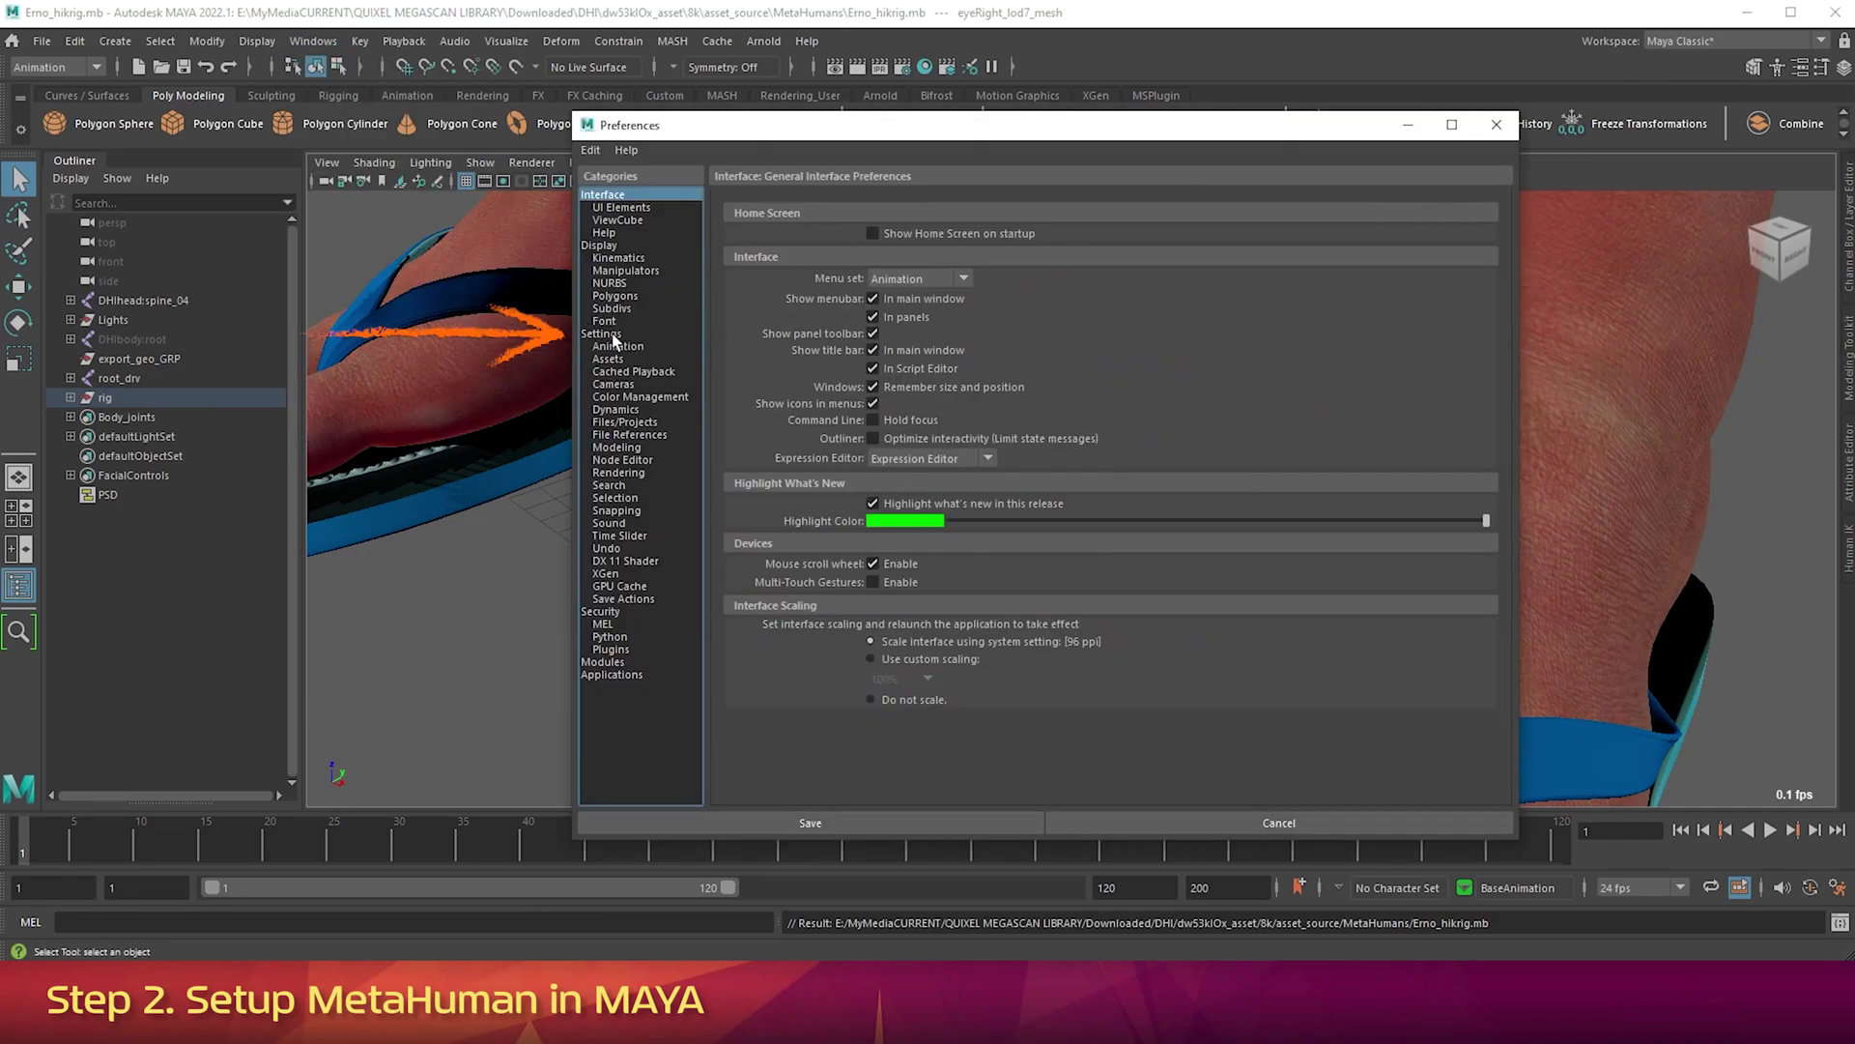
pyautogui.click(601, 333)
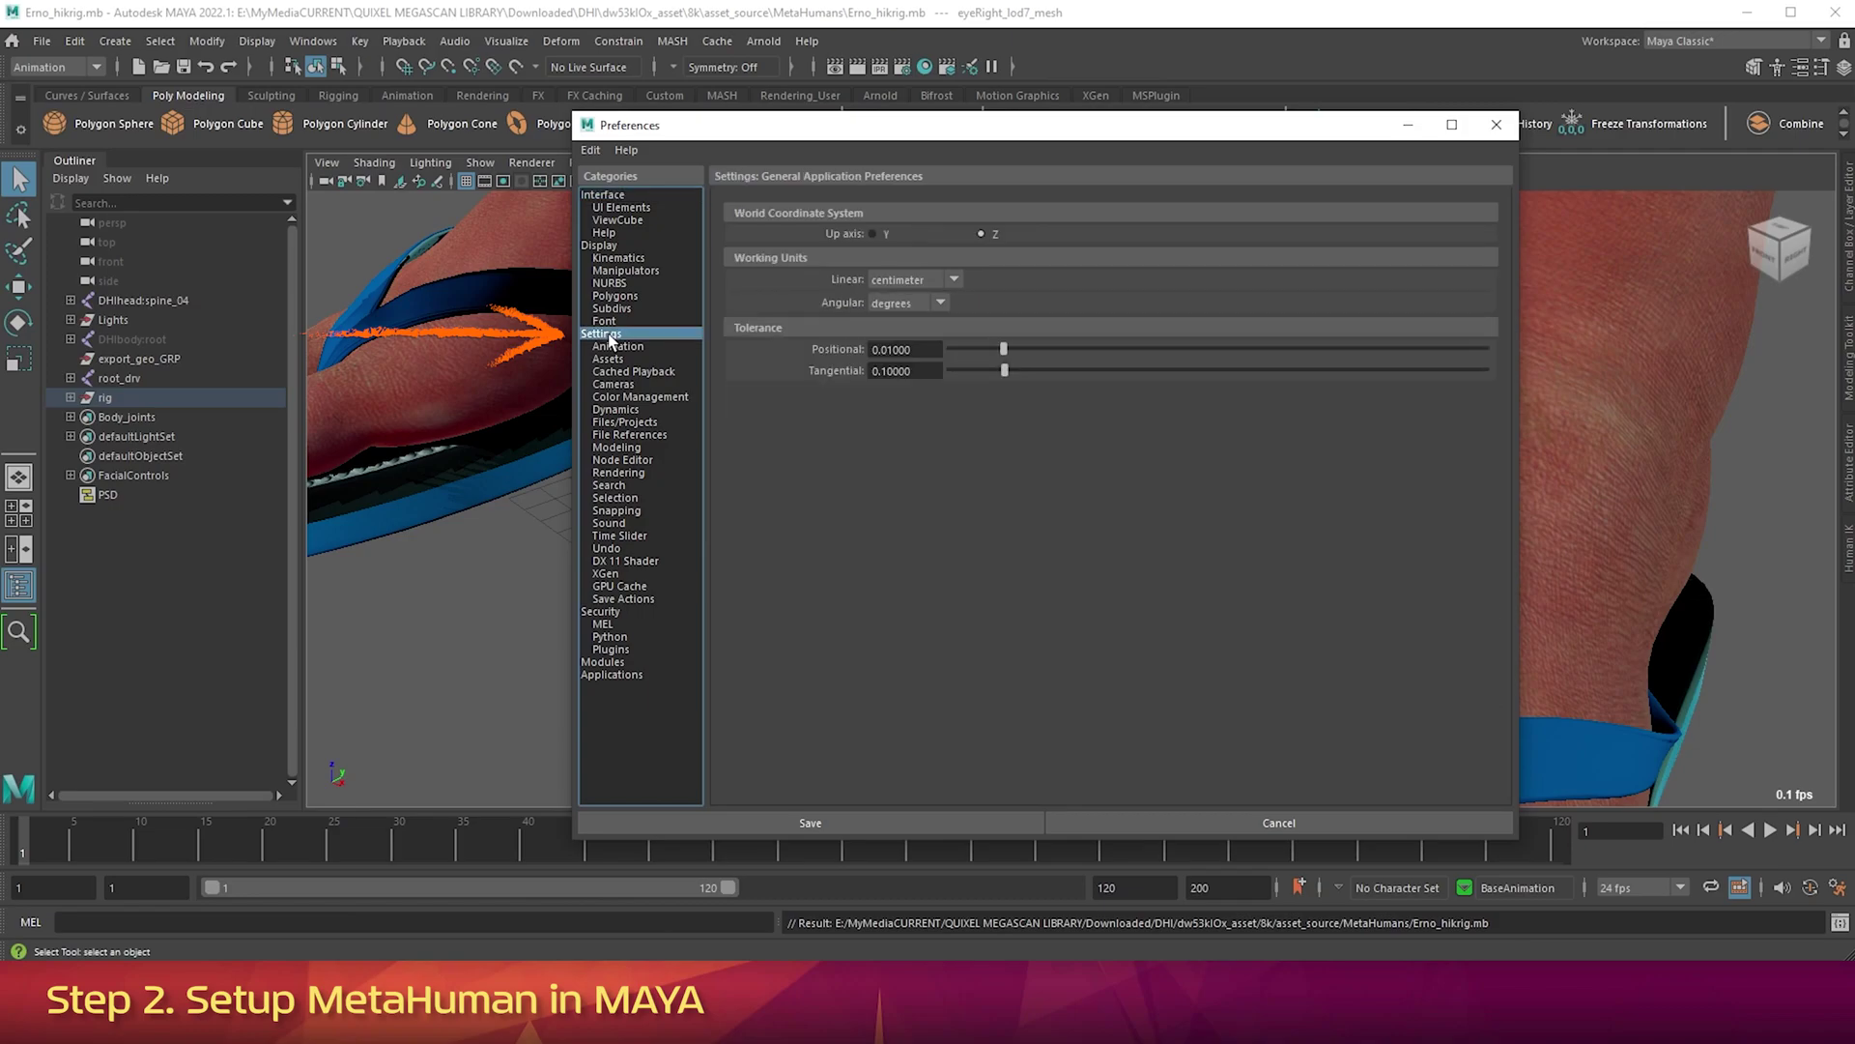
pyautogui.click(873, 234)
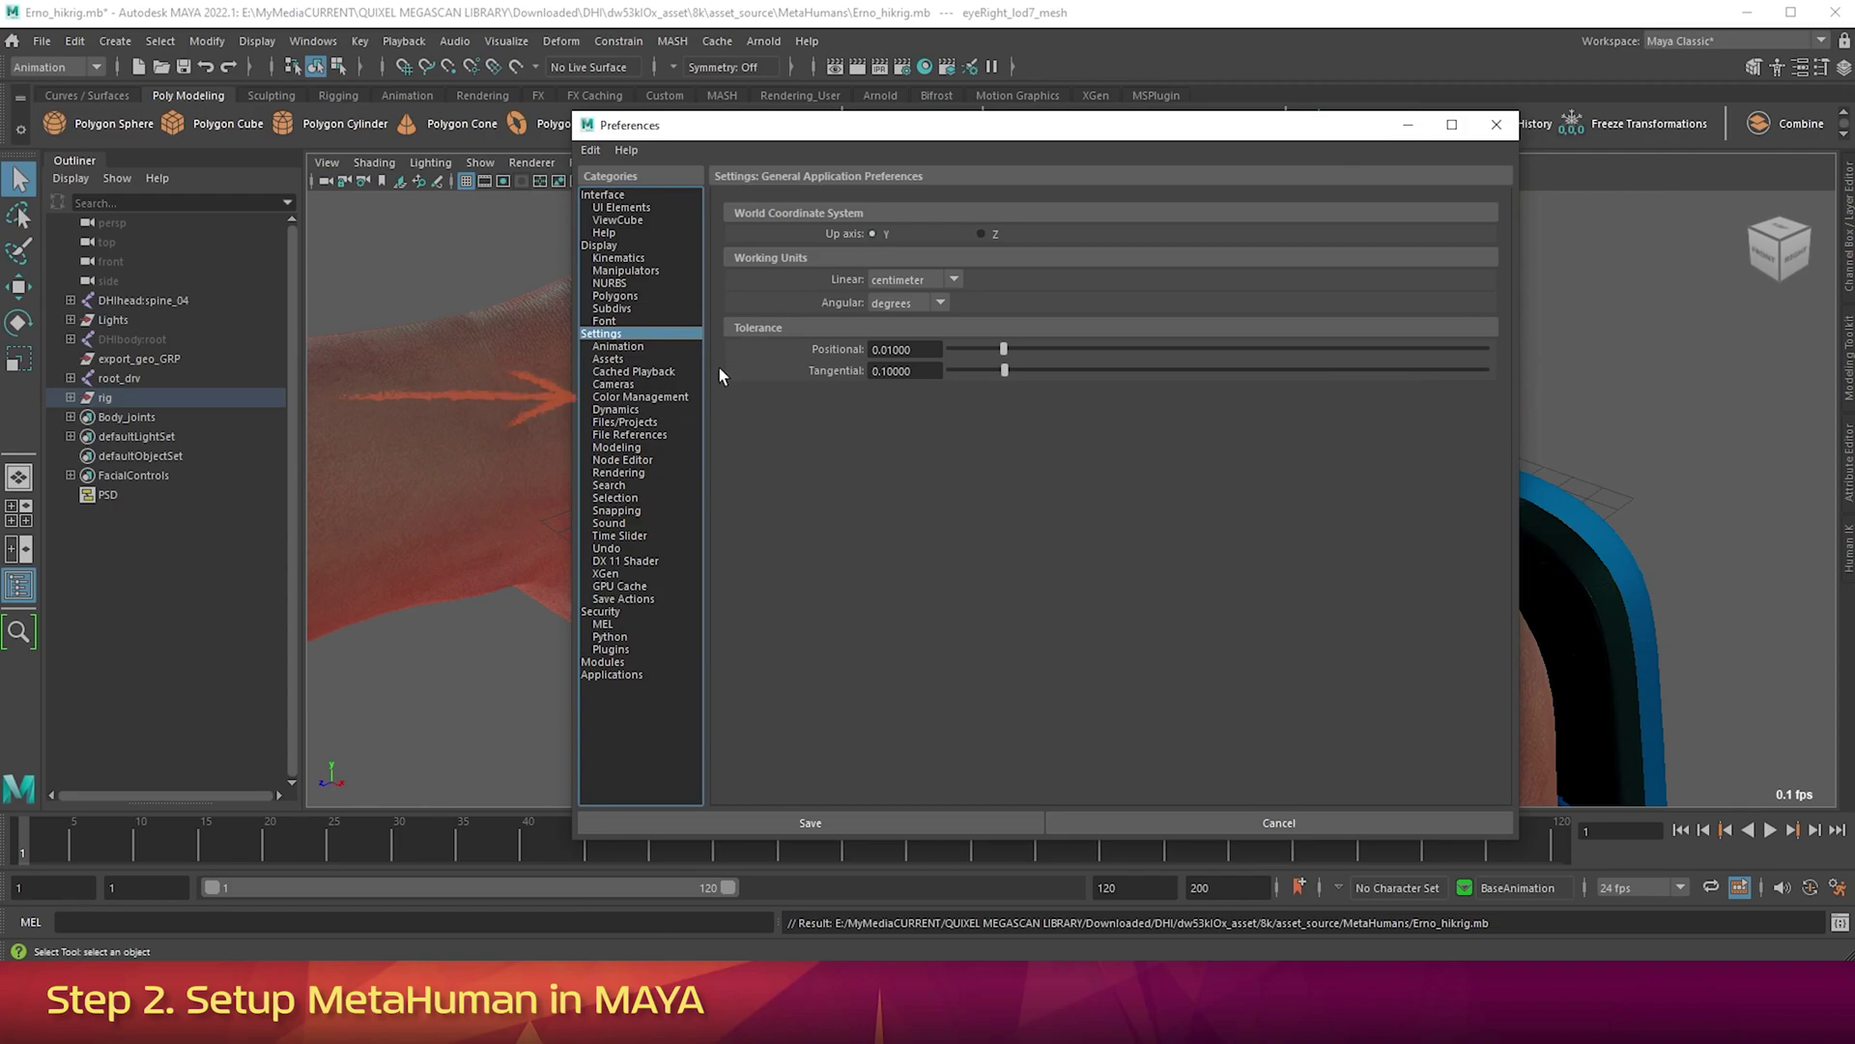
pyautogui.click(668, 398)
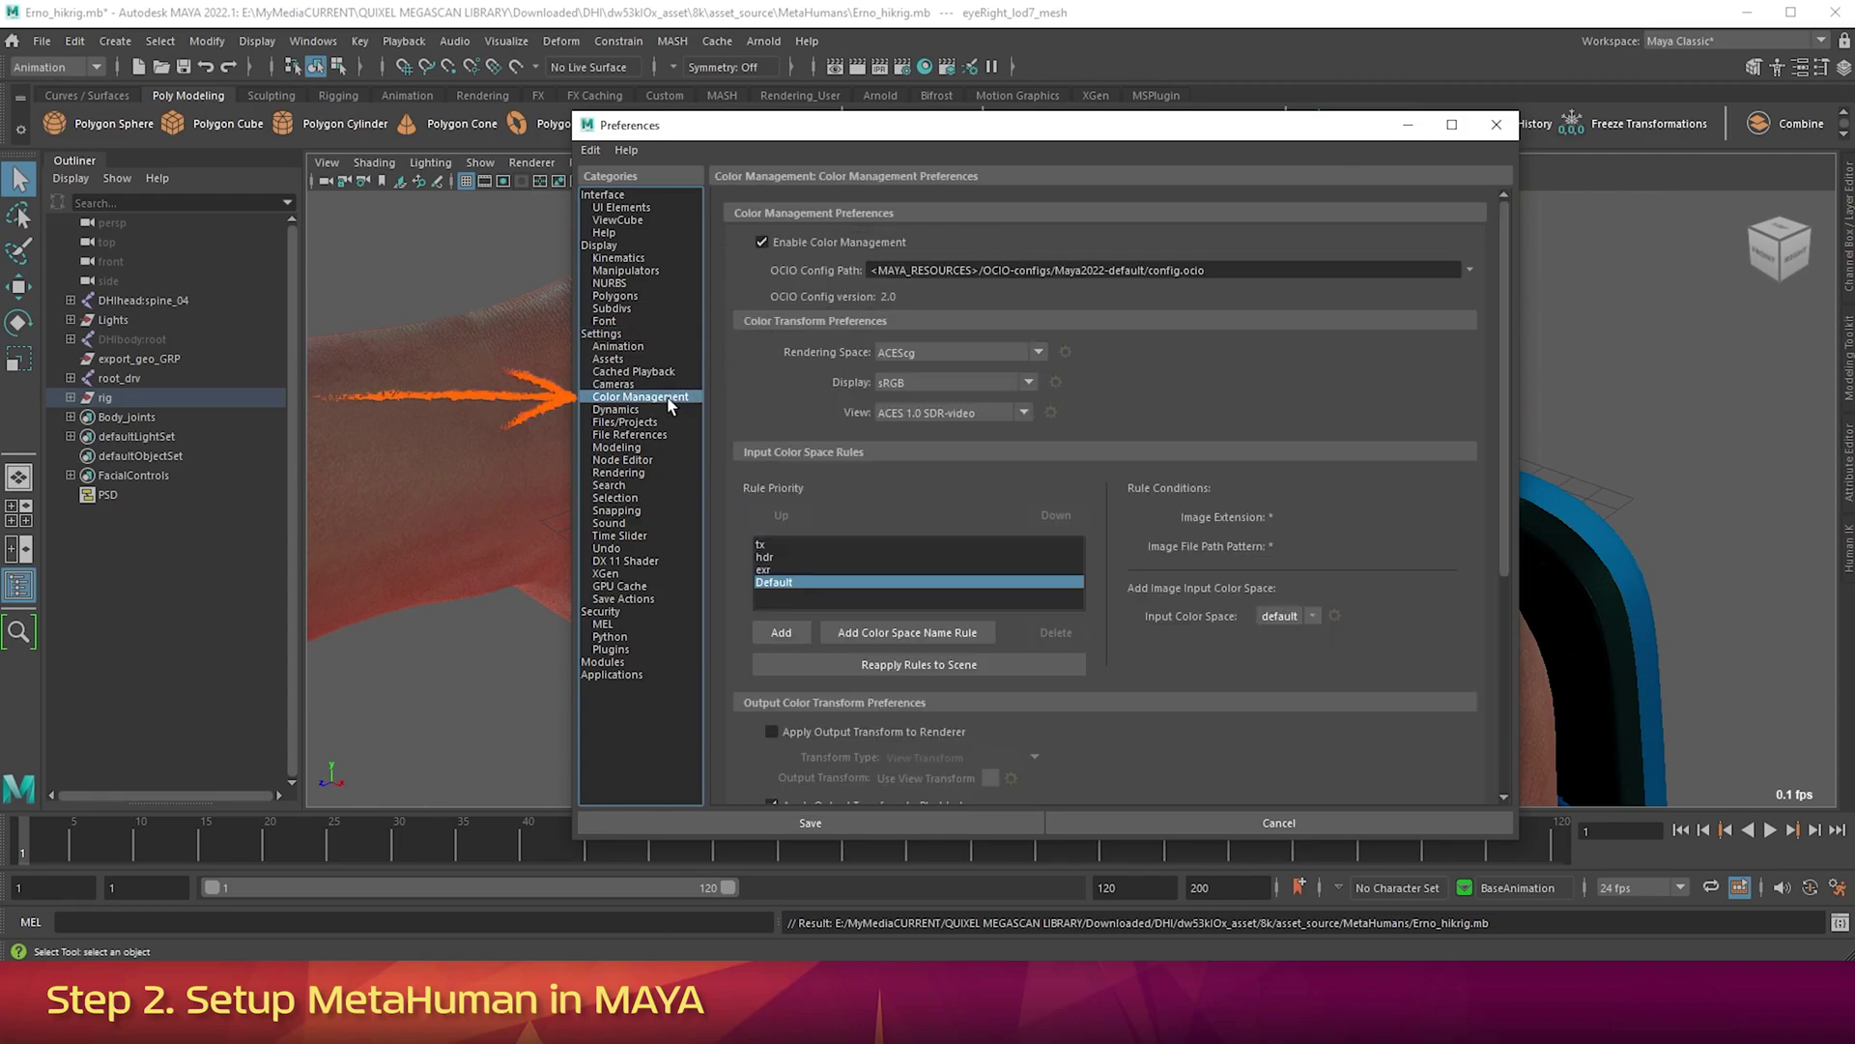
pyautogui.click(797, 243)
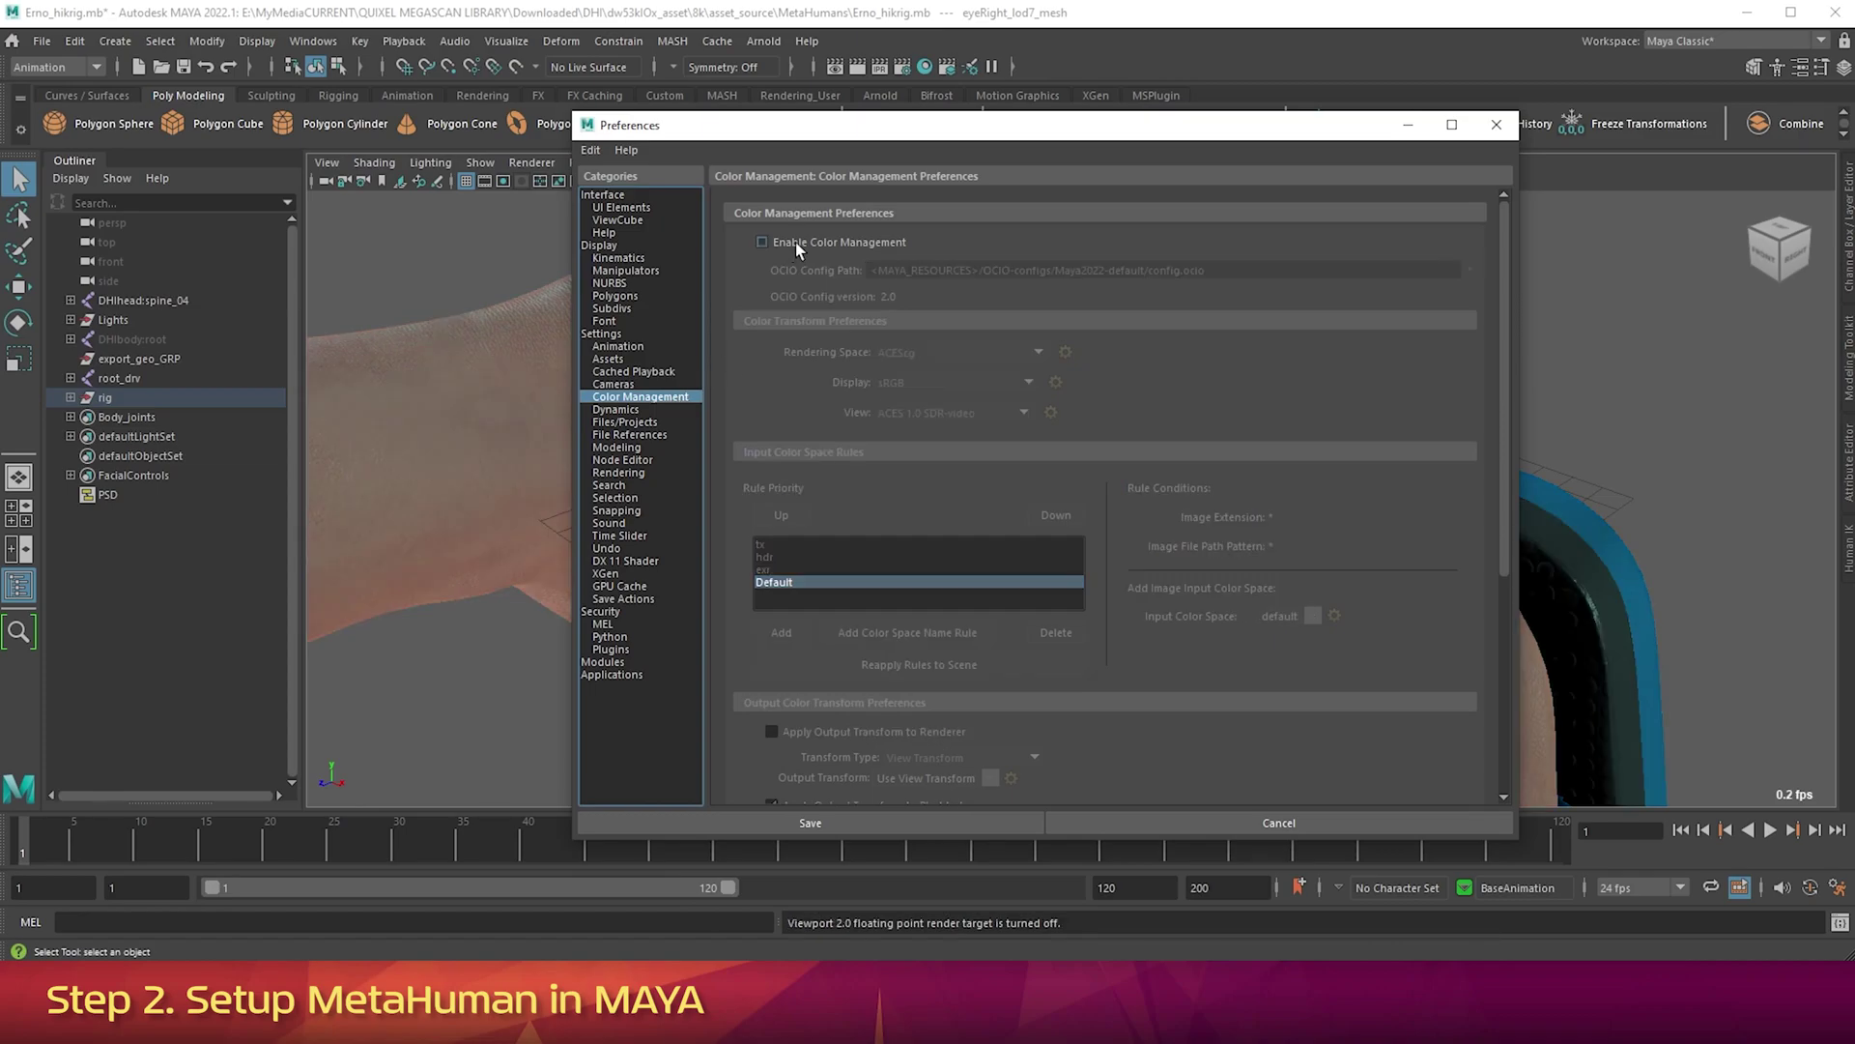
# Keep Independent Euler-angle curves as the HIK curve default and save the preferences.
pyautogui.click(628, 348)
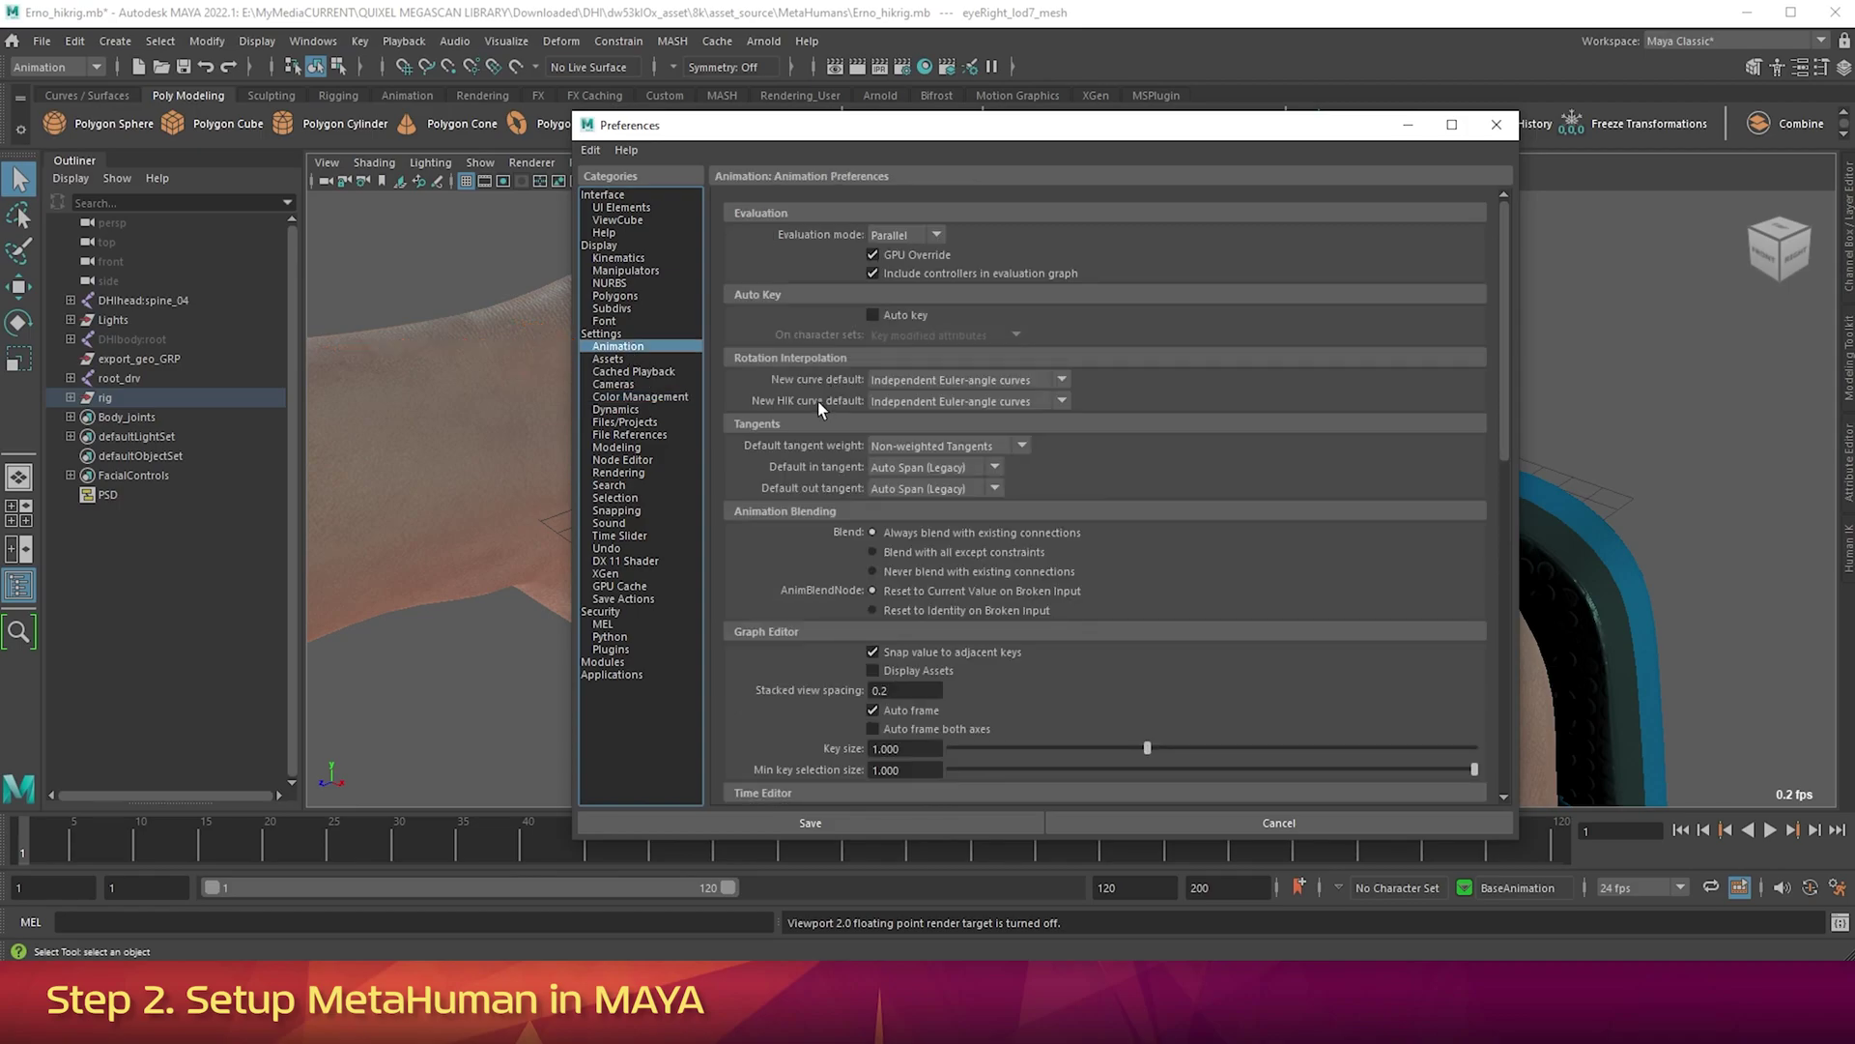
pyautogui.click(915, 402)
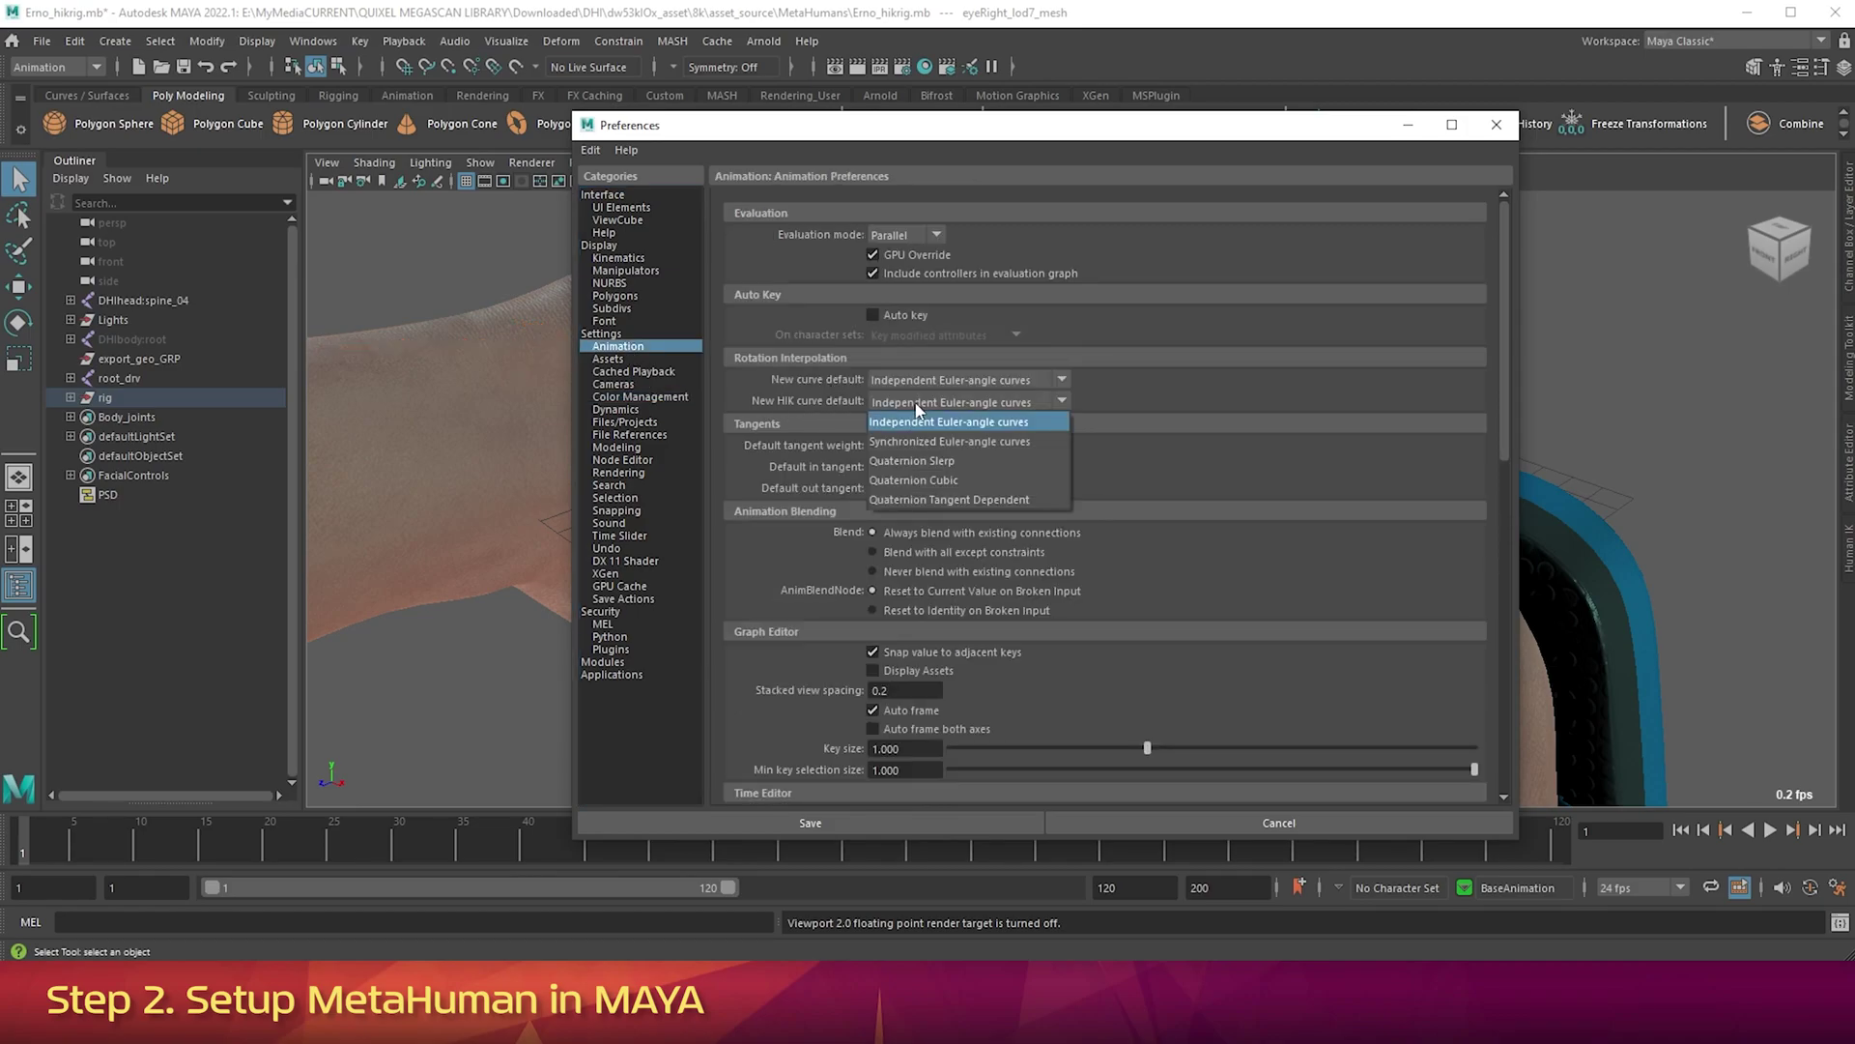
pyautogui.click(916, 423)
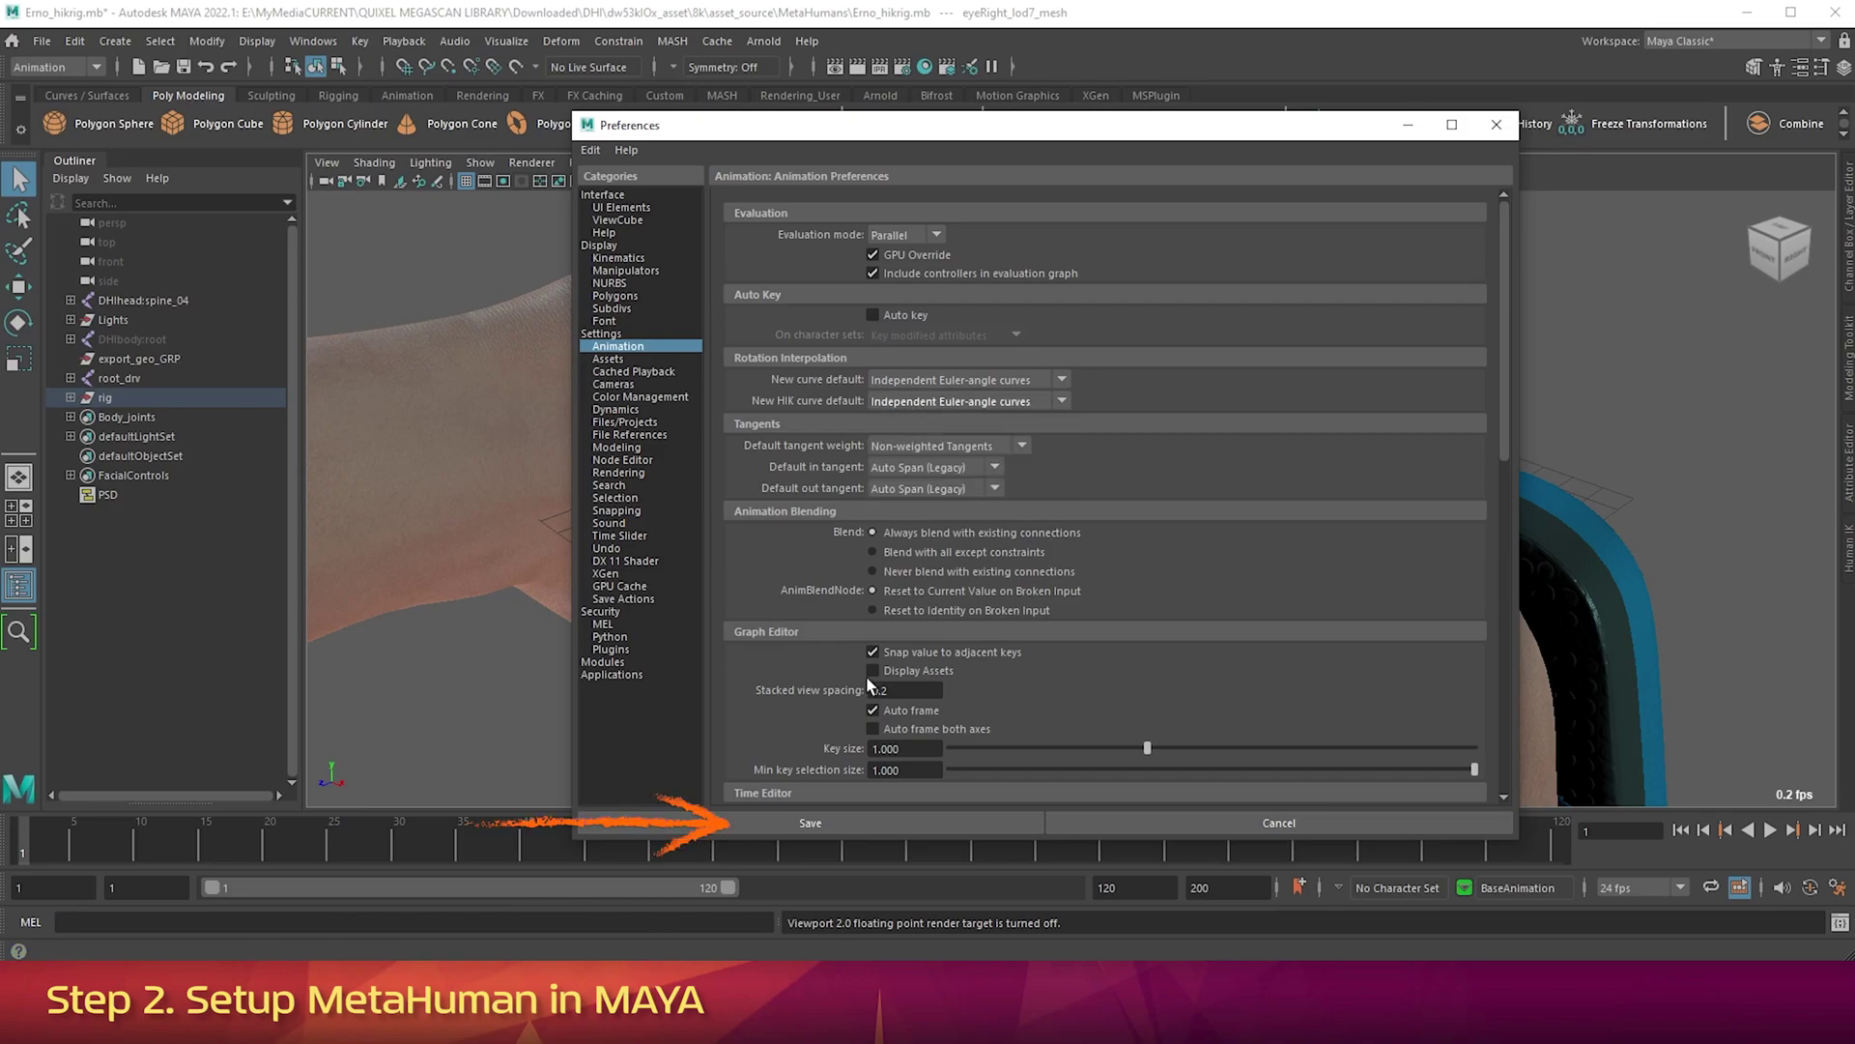
pyautogui.click(848, 823)
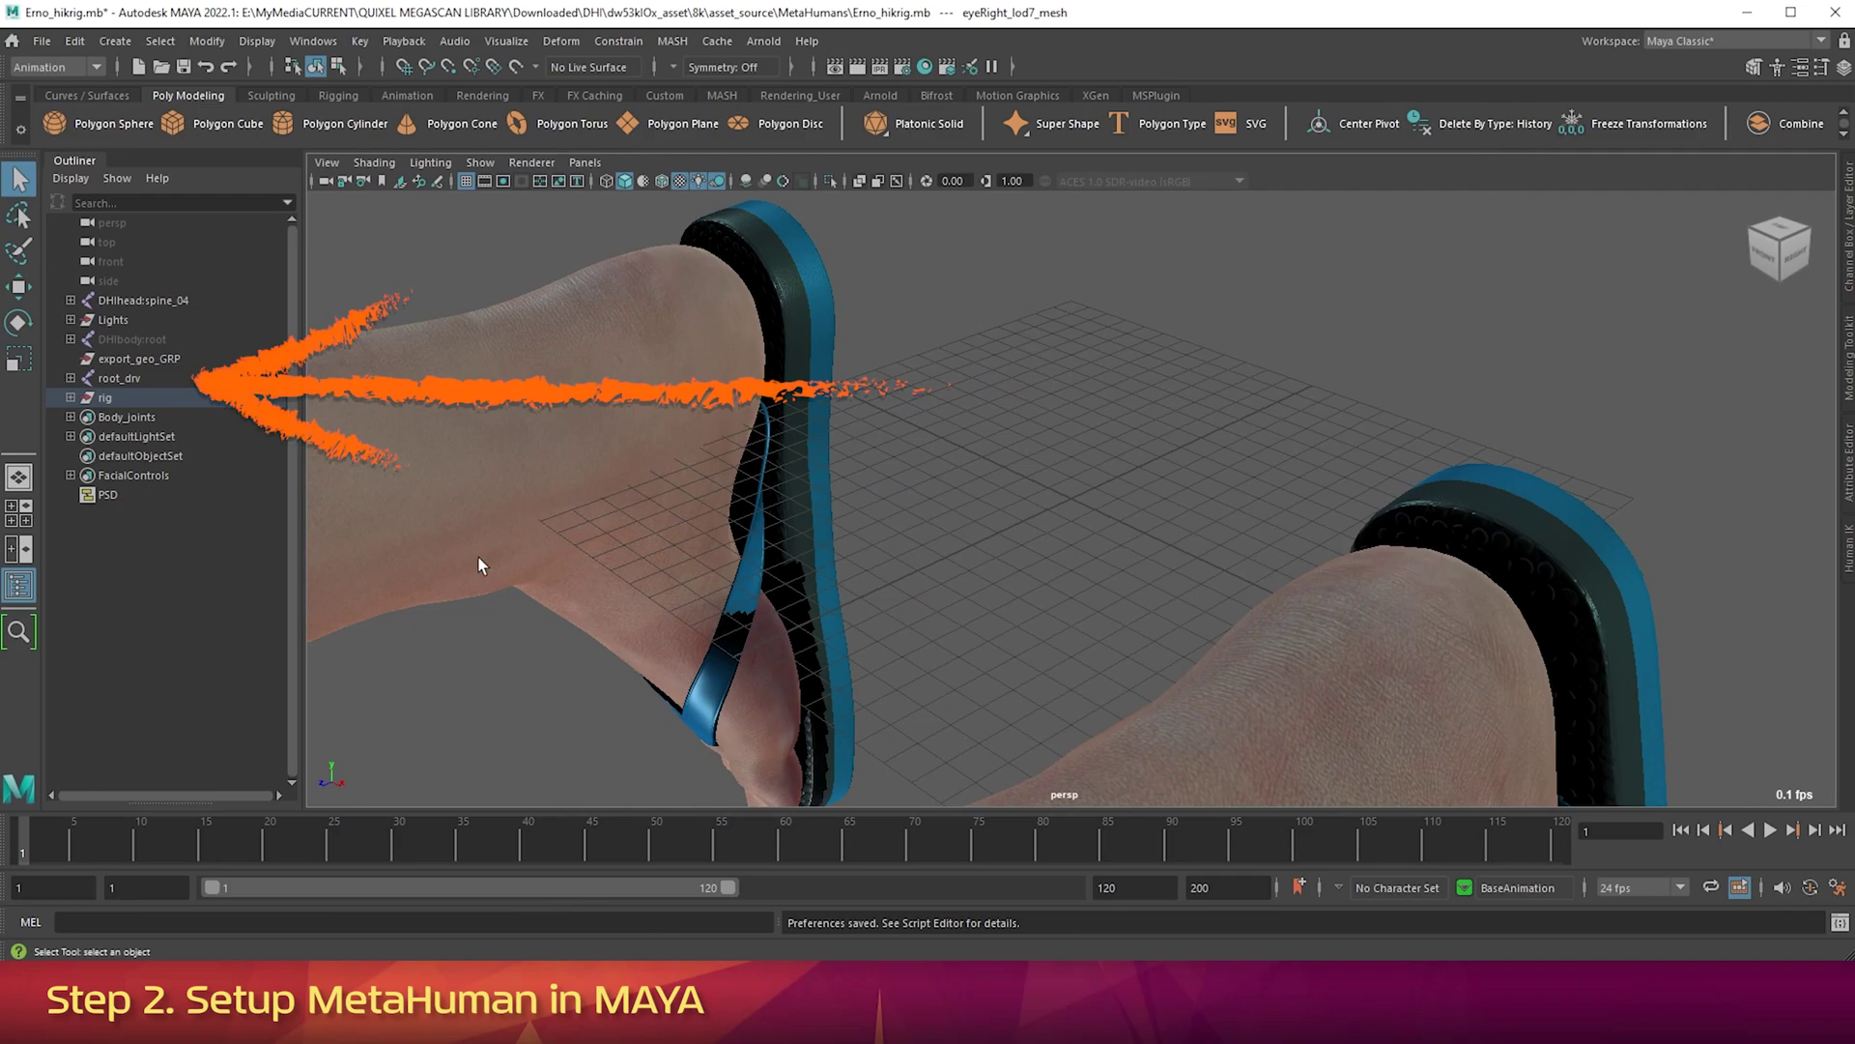
# Set root_drv's Rotate X to -90 in the Channel Box.
pyautogui.click(128, 381)
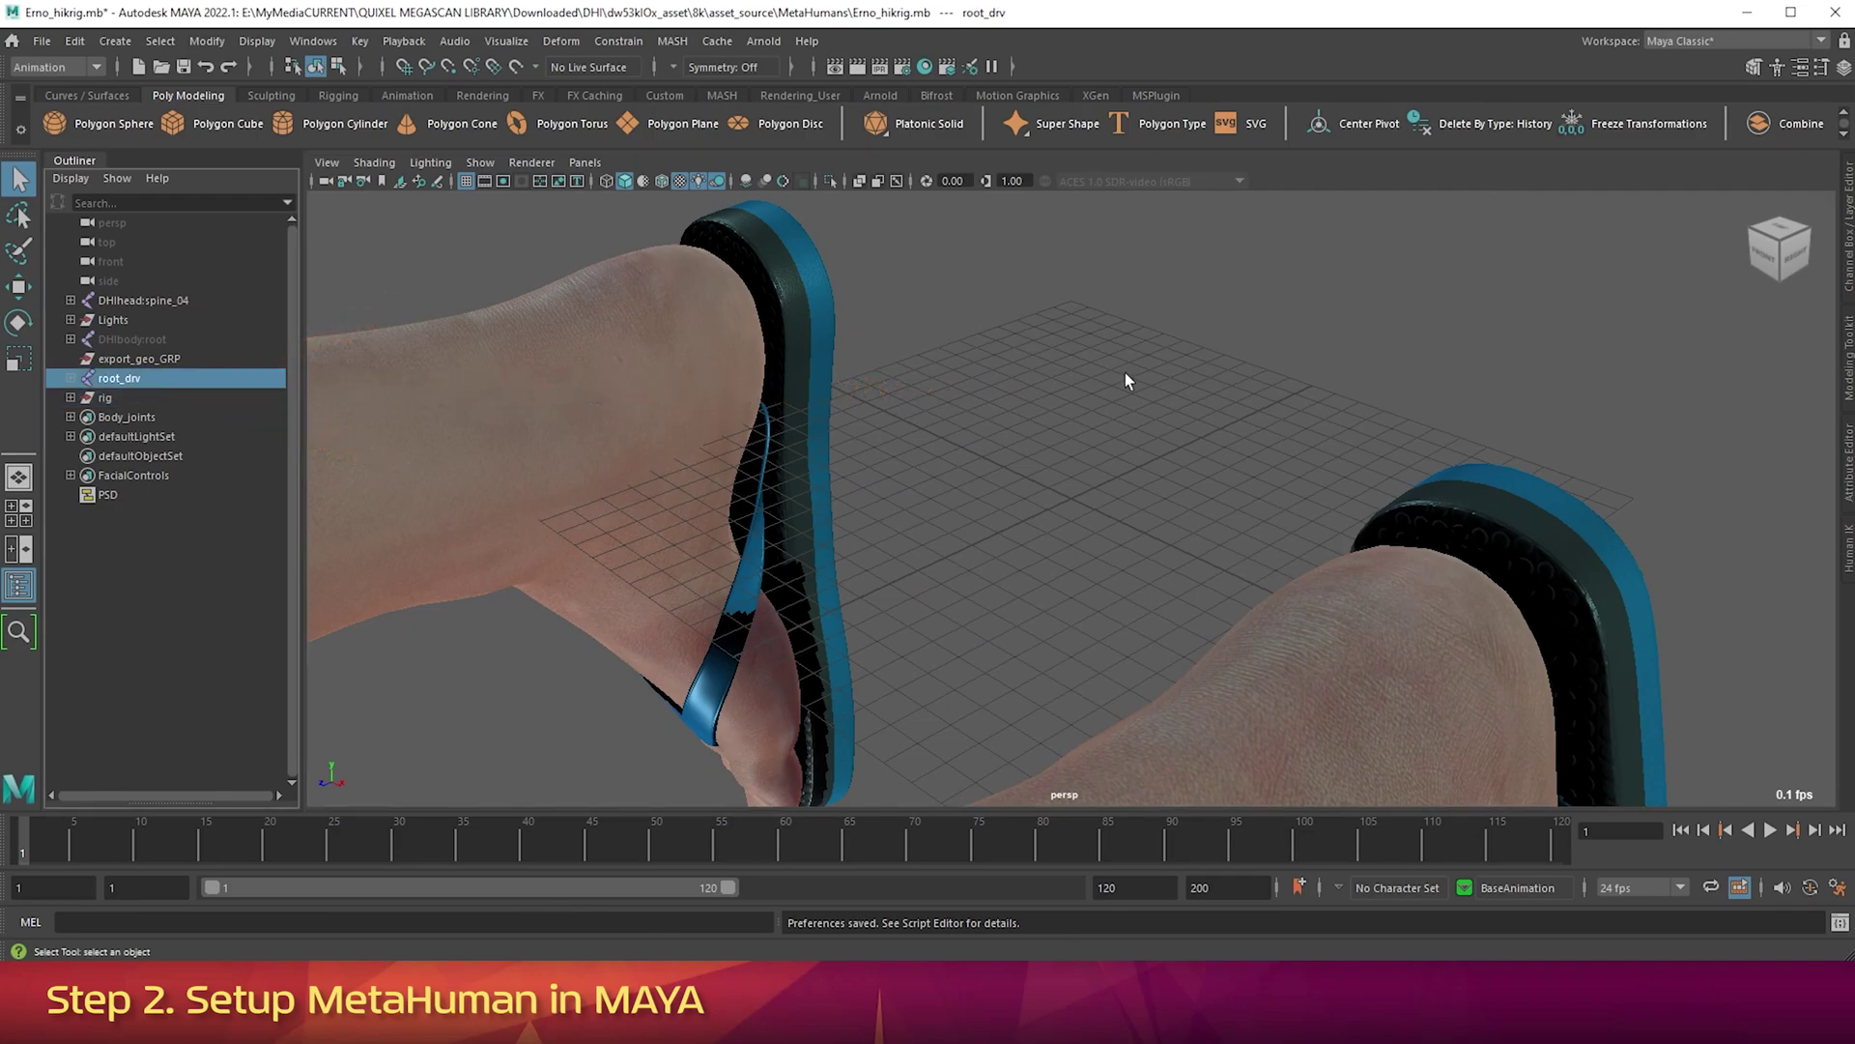
pyautogui.click(1848, 279)
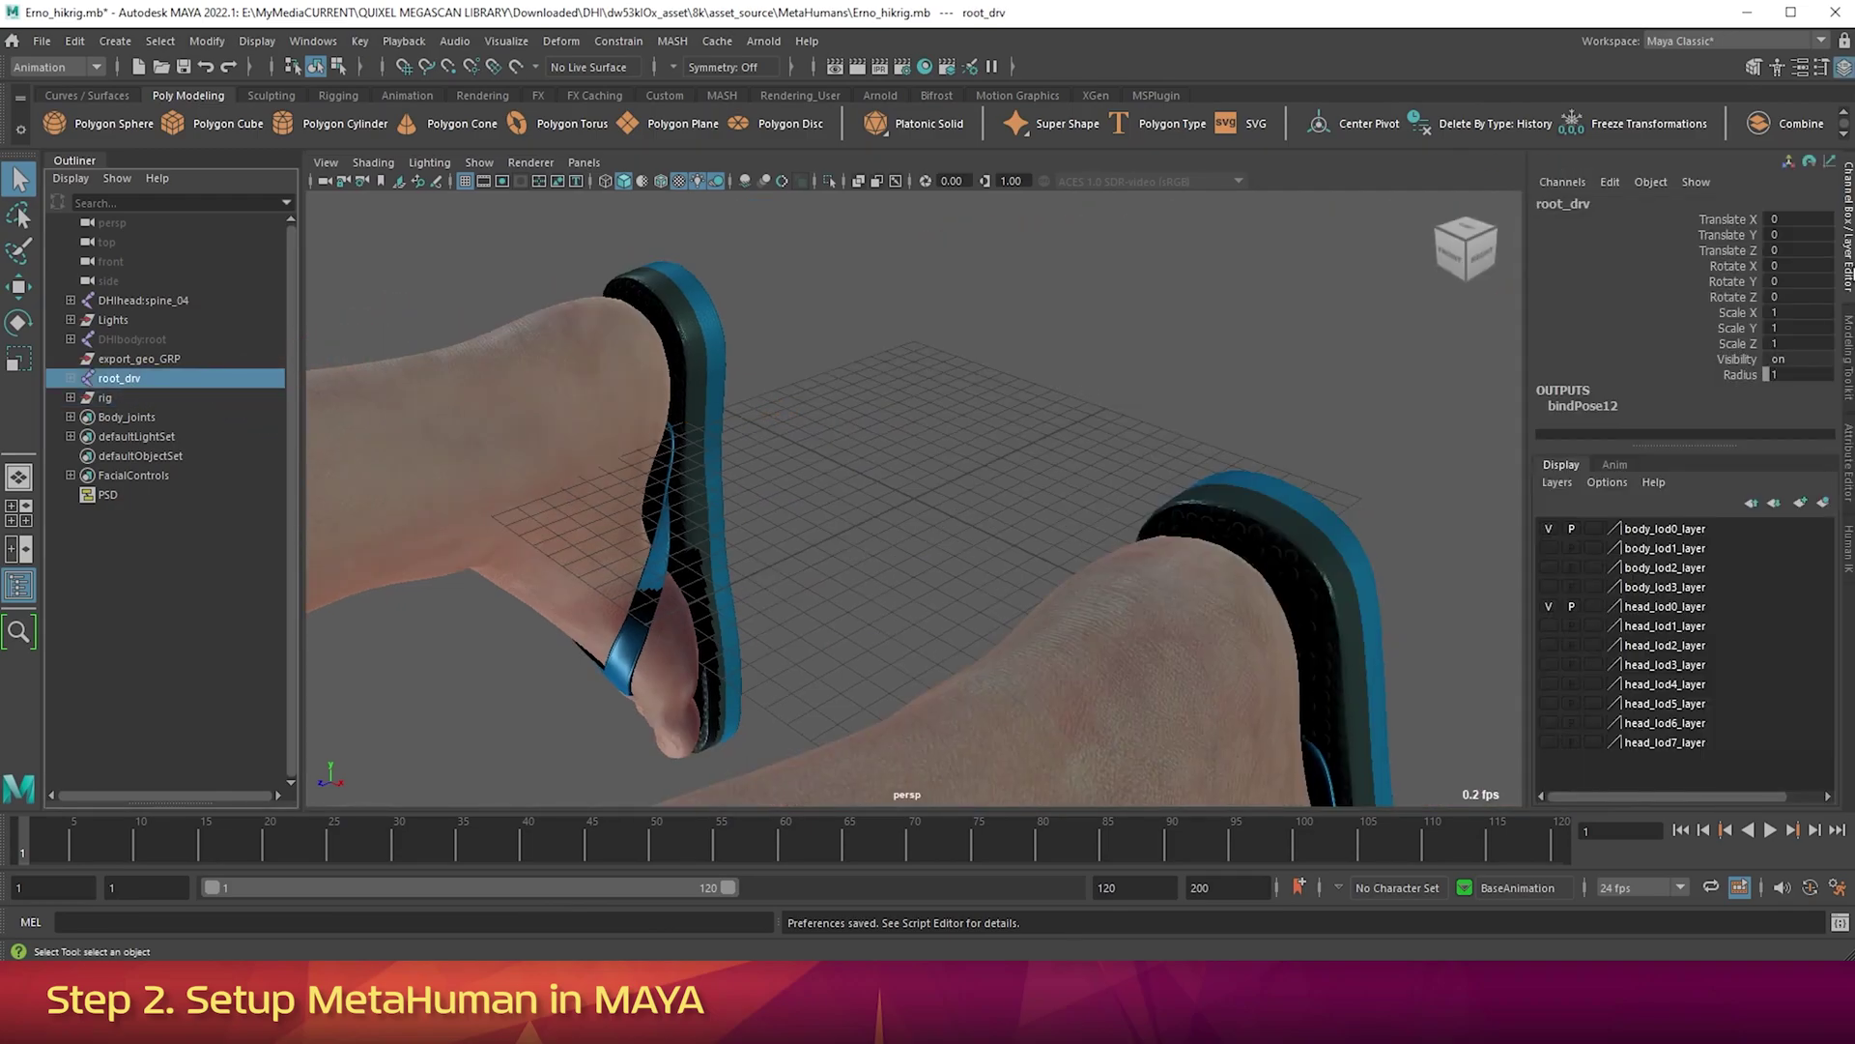
pyautogui.write('-90')
pyautogui.press('Return')
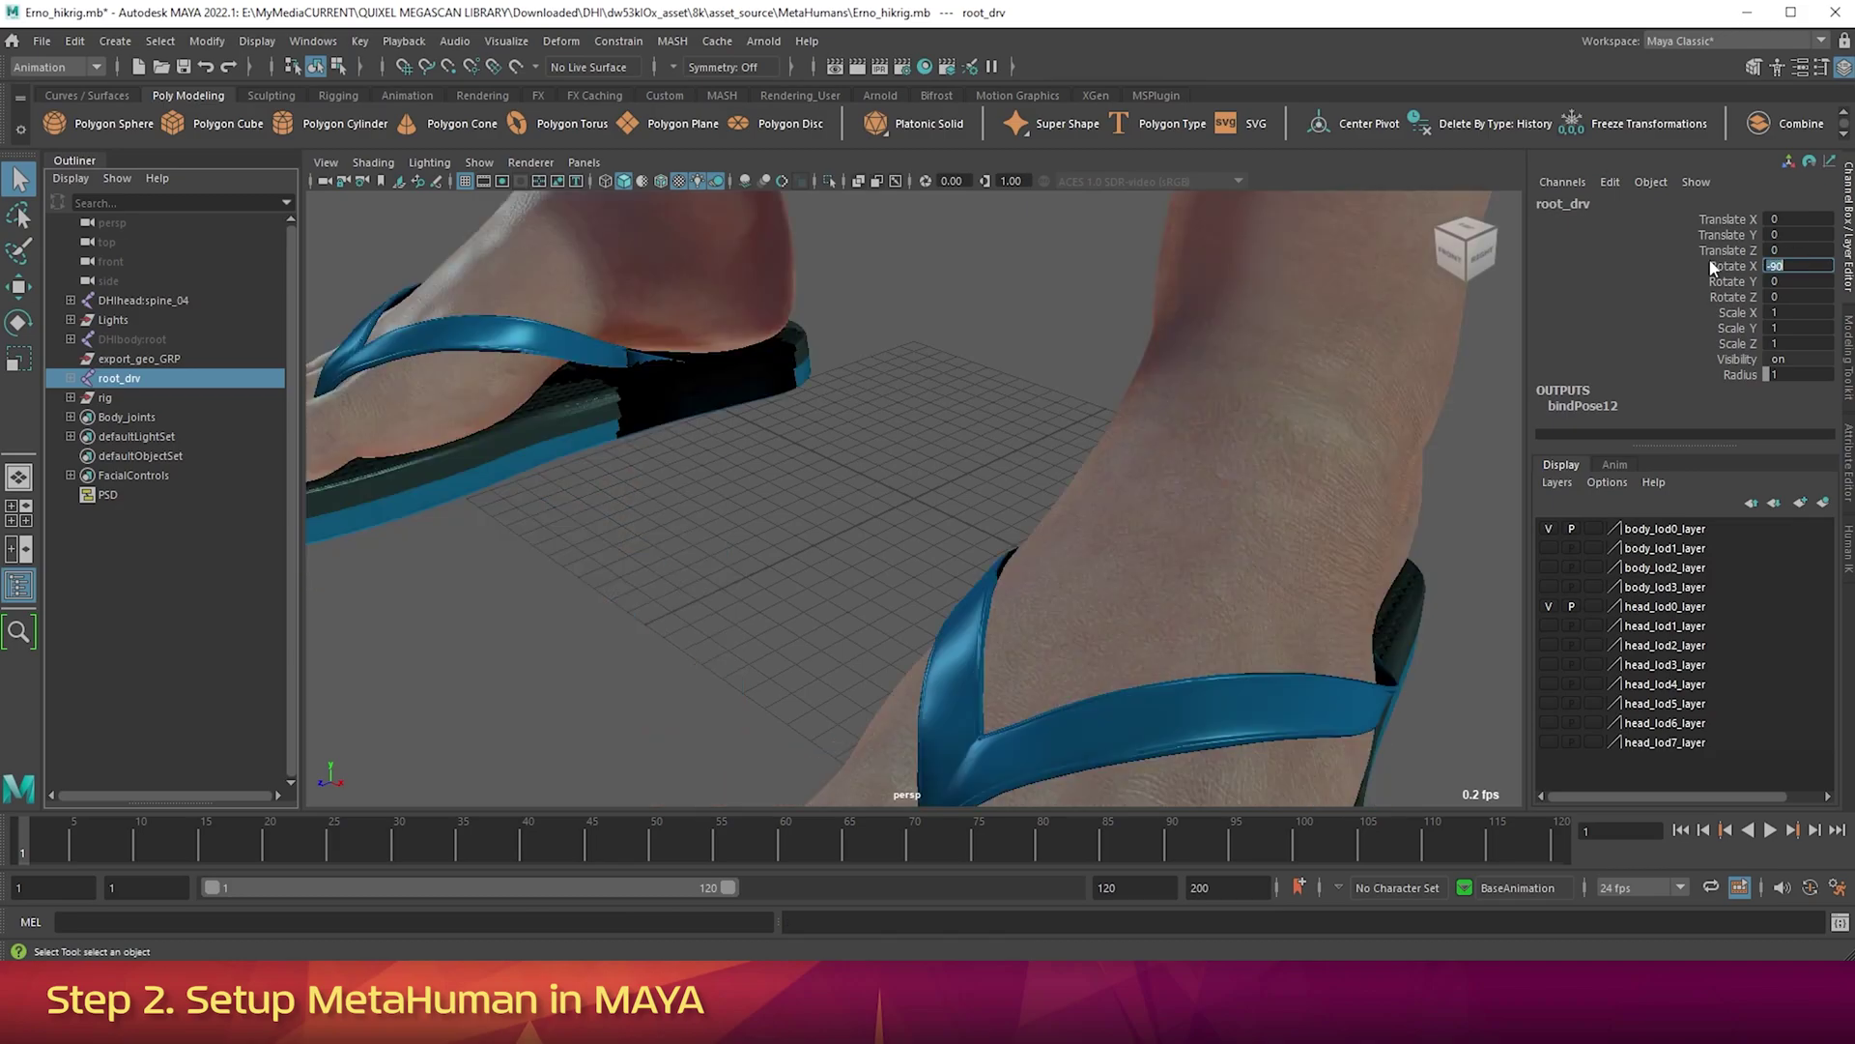
# Find headRig_grp under rig > head_grp and set its Rotate X to -90.
pyautogui.click(71, 398)
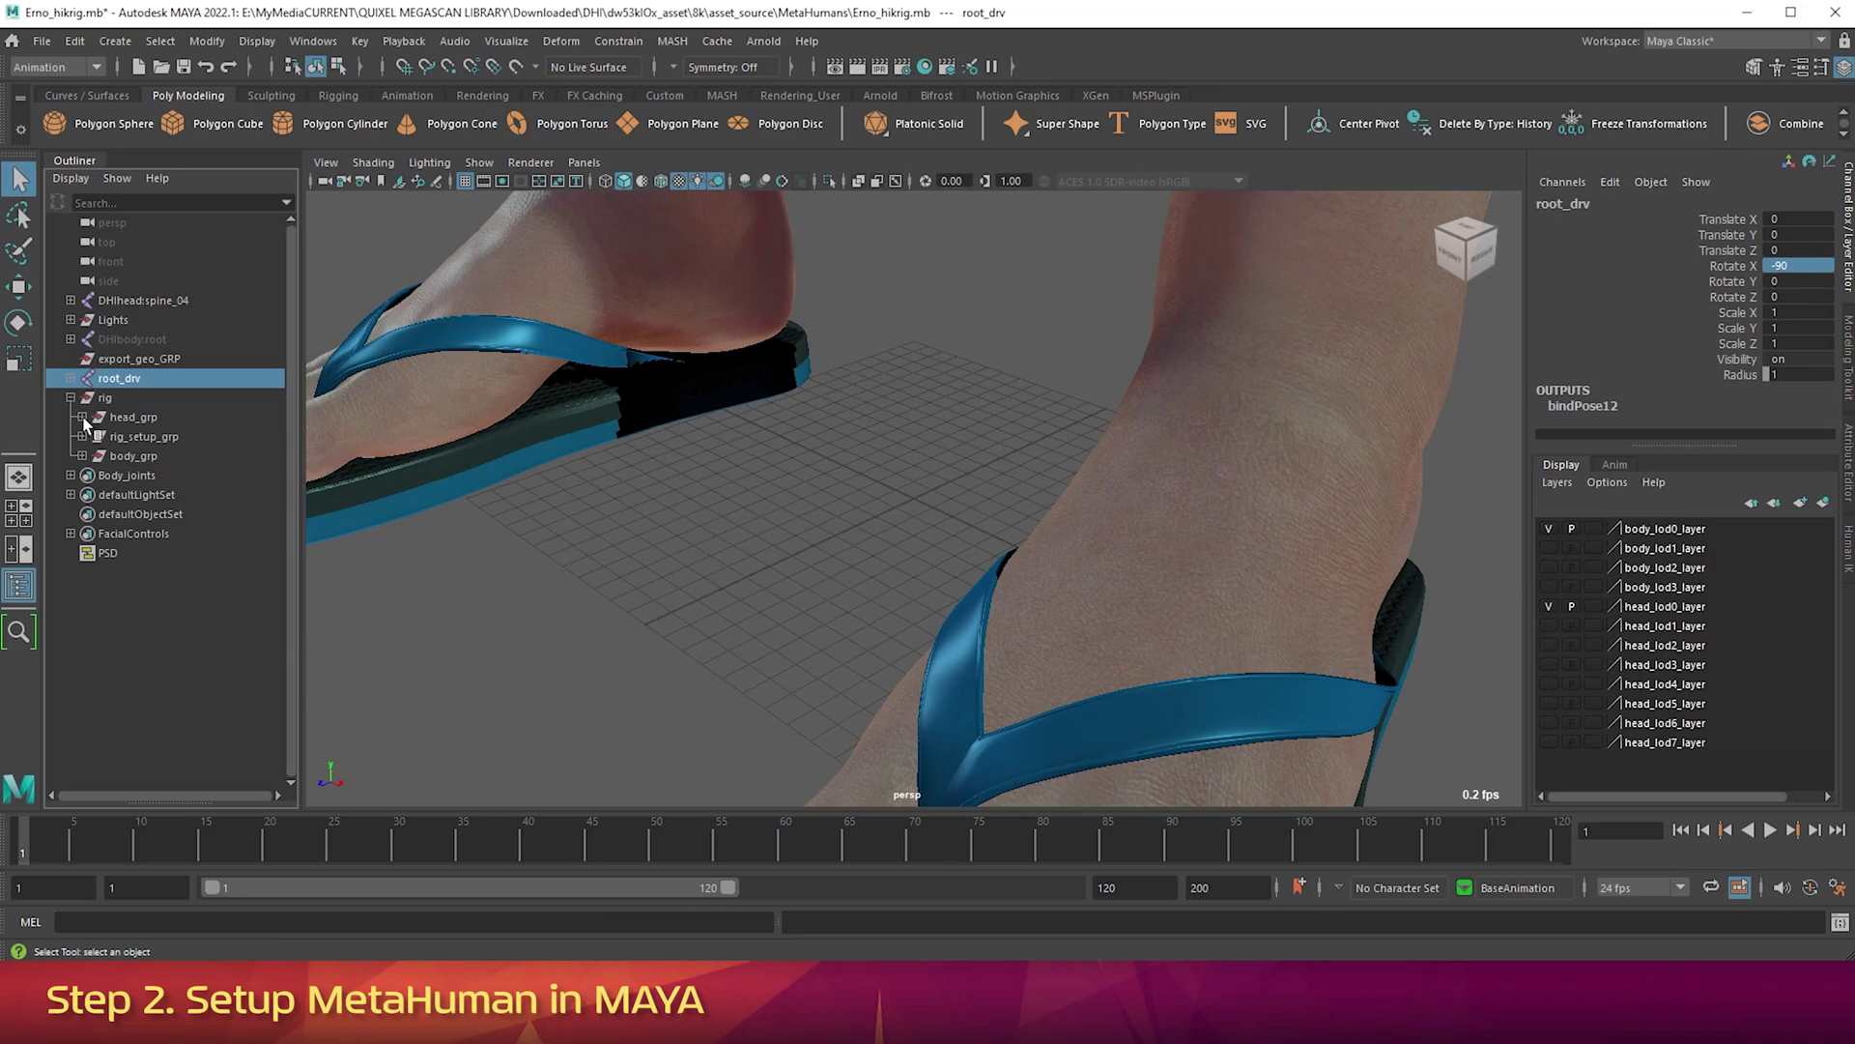
pyautogui.click(82, 416)
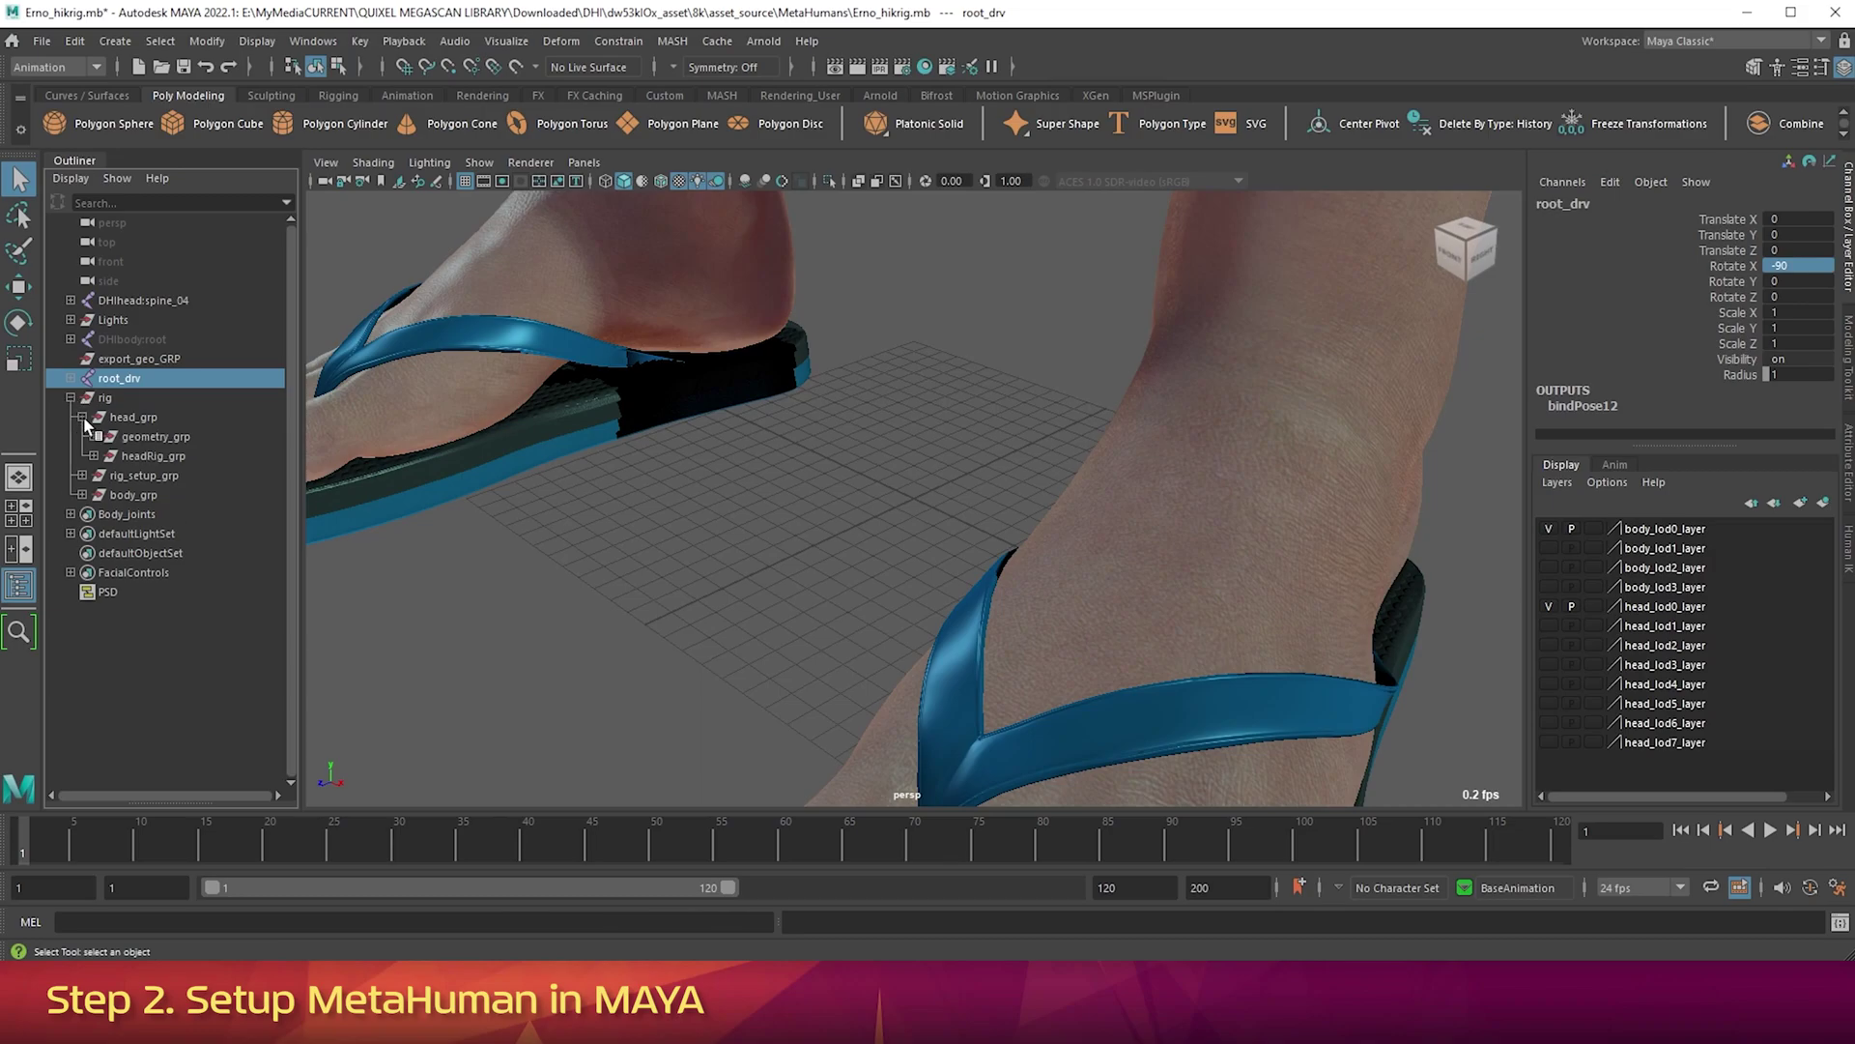
pyautogui.click(143, 455)
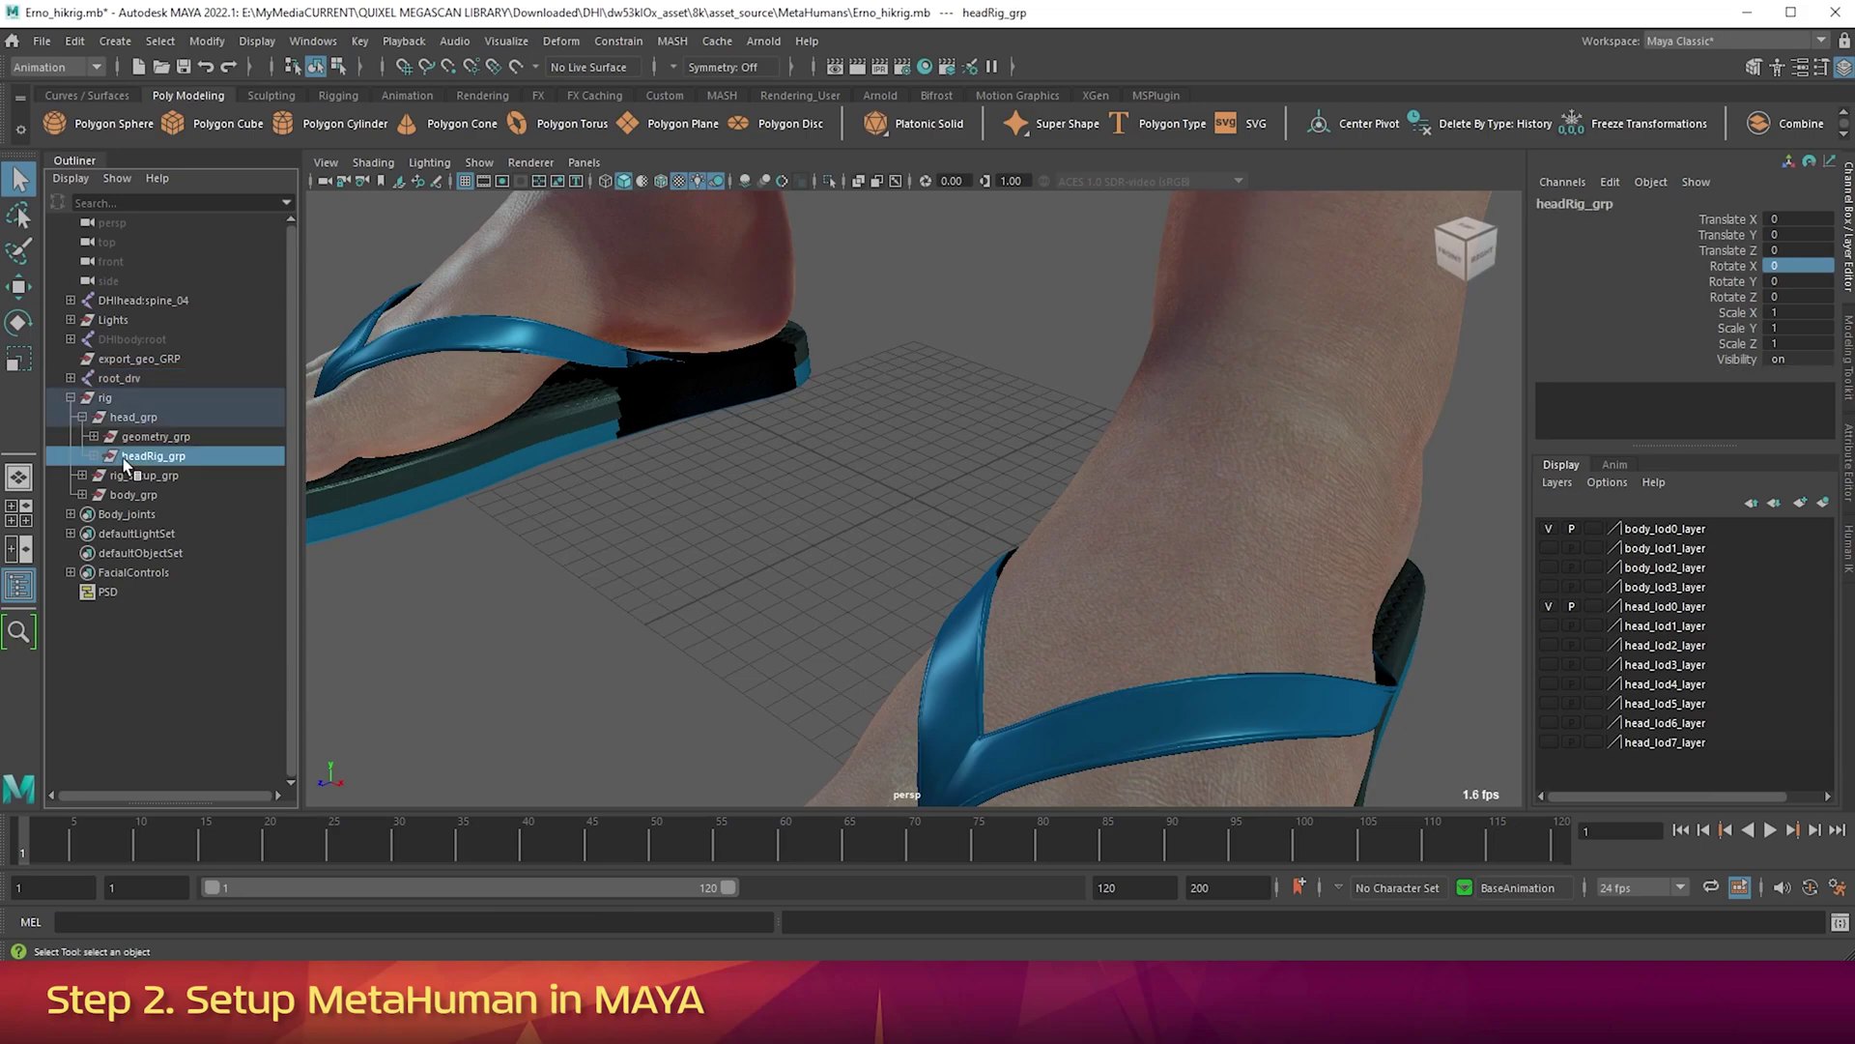
pyautogui.doubleClick(1799, 264)
pyautogui.press('Return')
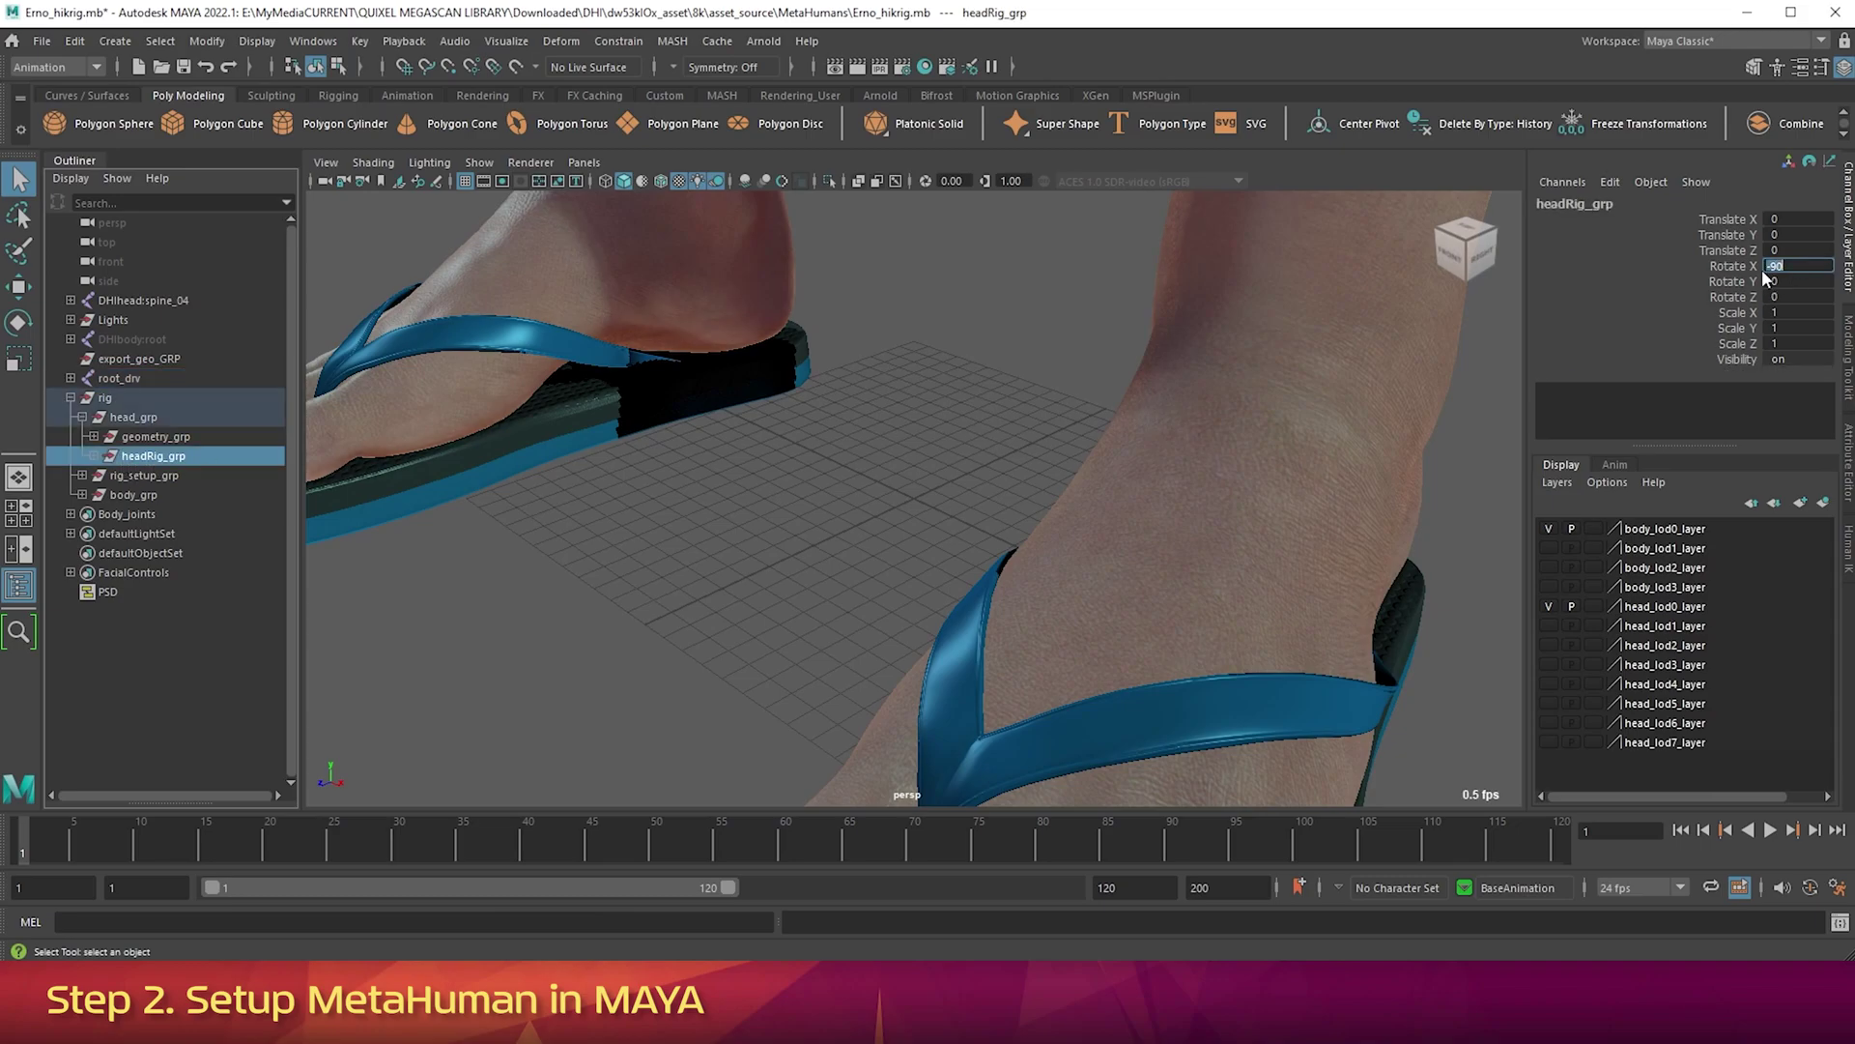
# View the character along the -Z axis and frame the whole standing body.
pyautogui.click(323, 163)
pyautogui.moveTo(357, 344)
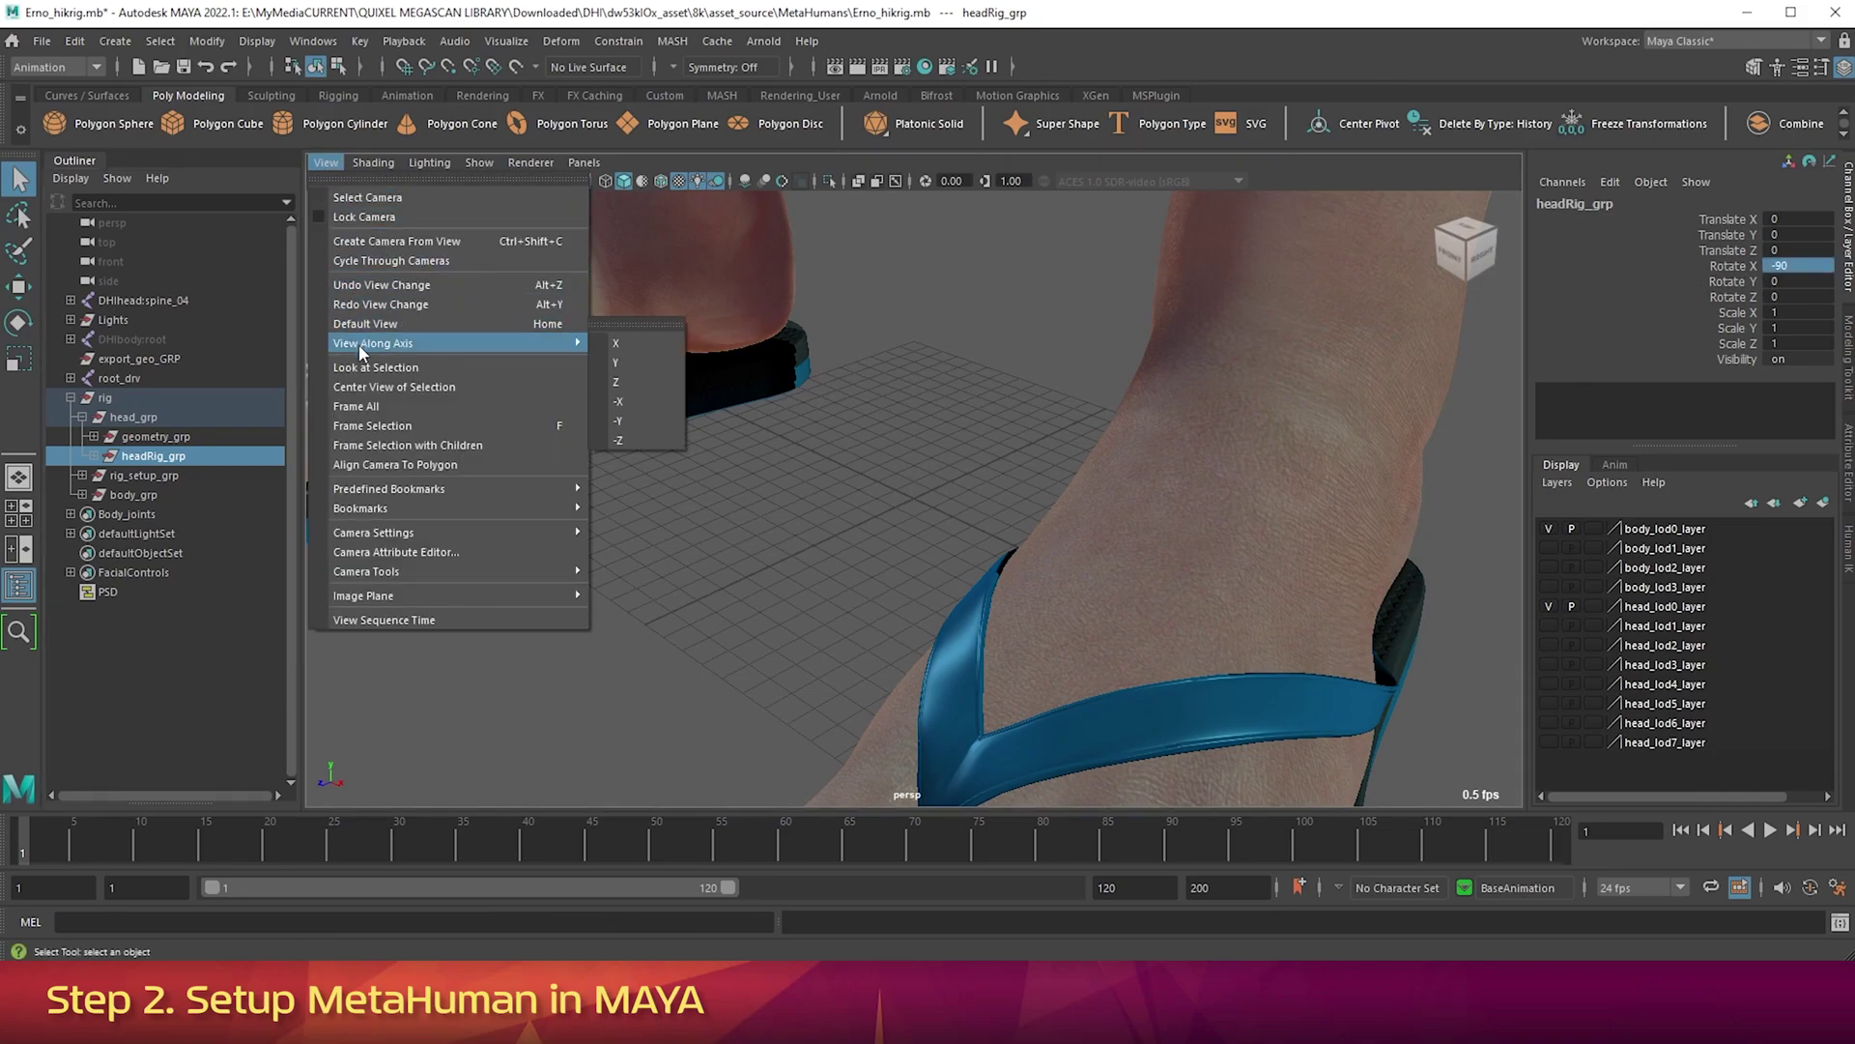
pyautogui.click(623, 441)
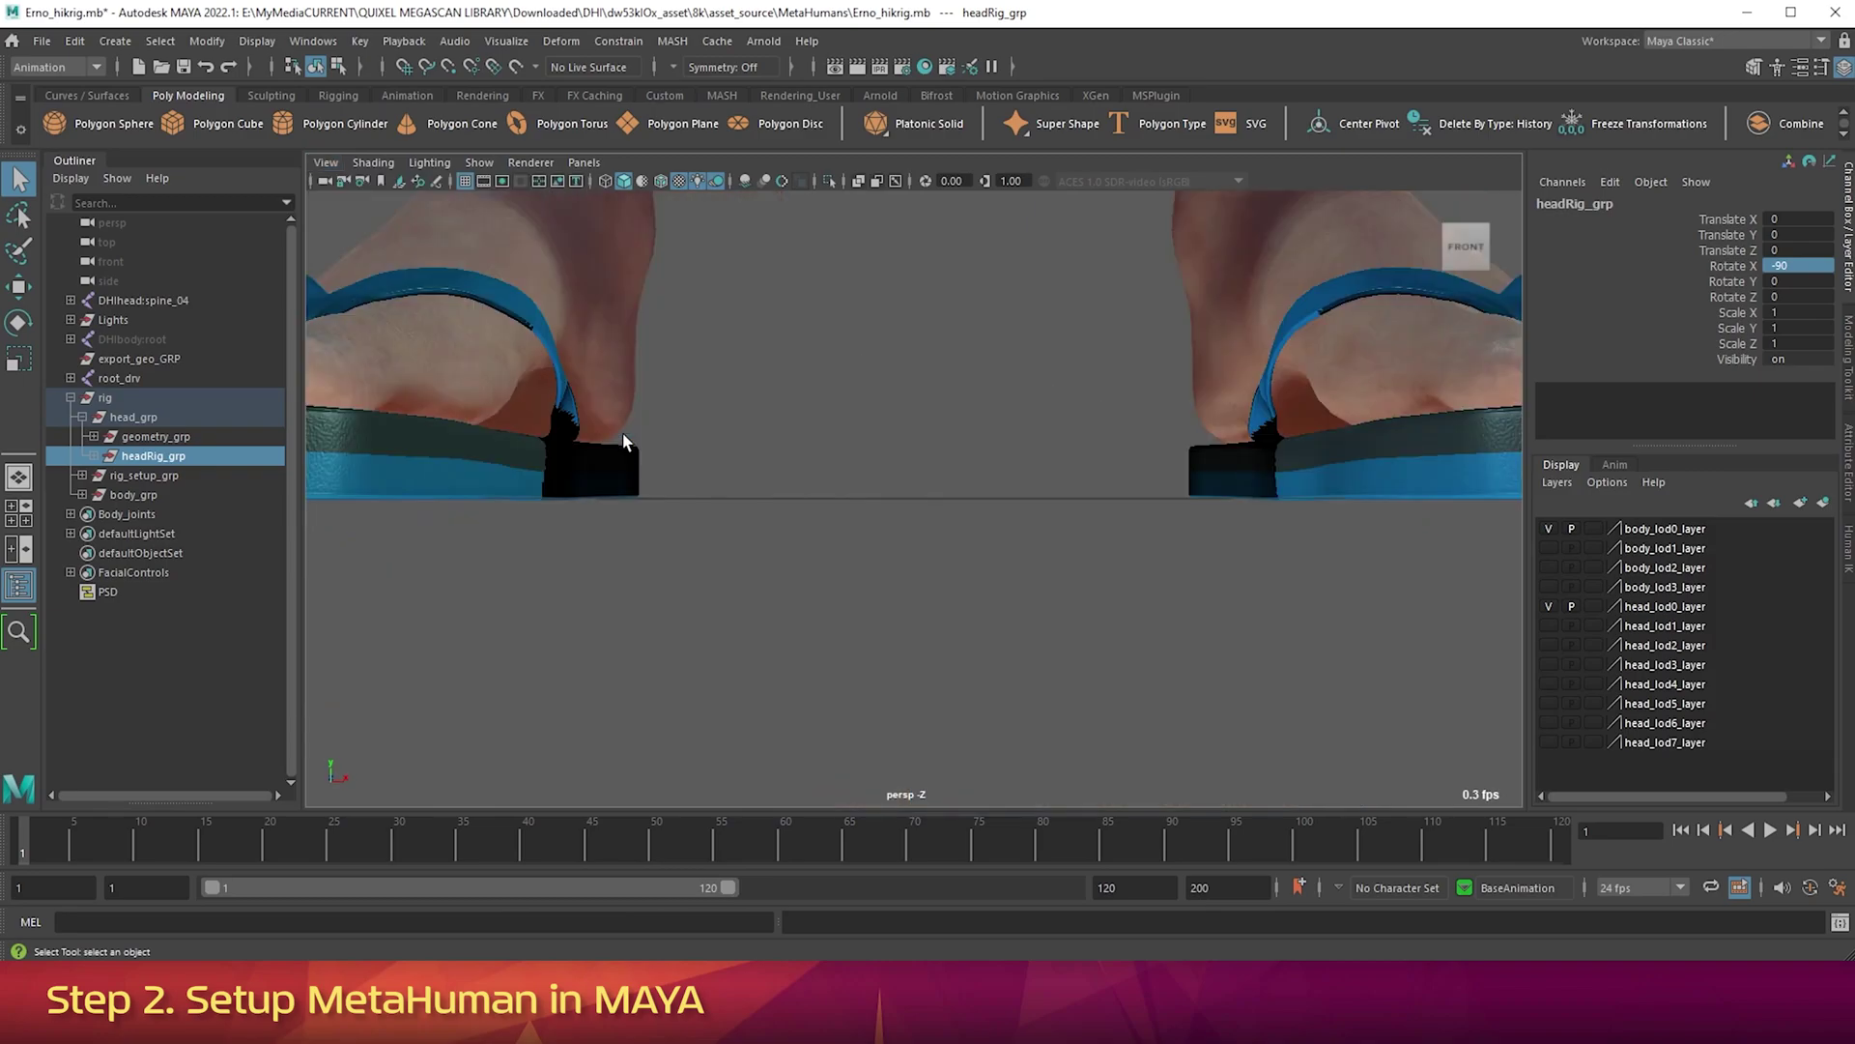
pyautogui.scroll(-8, 926, 424)
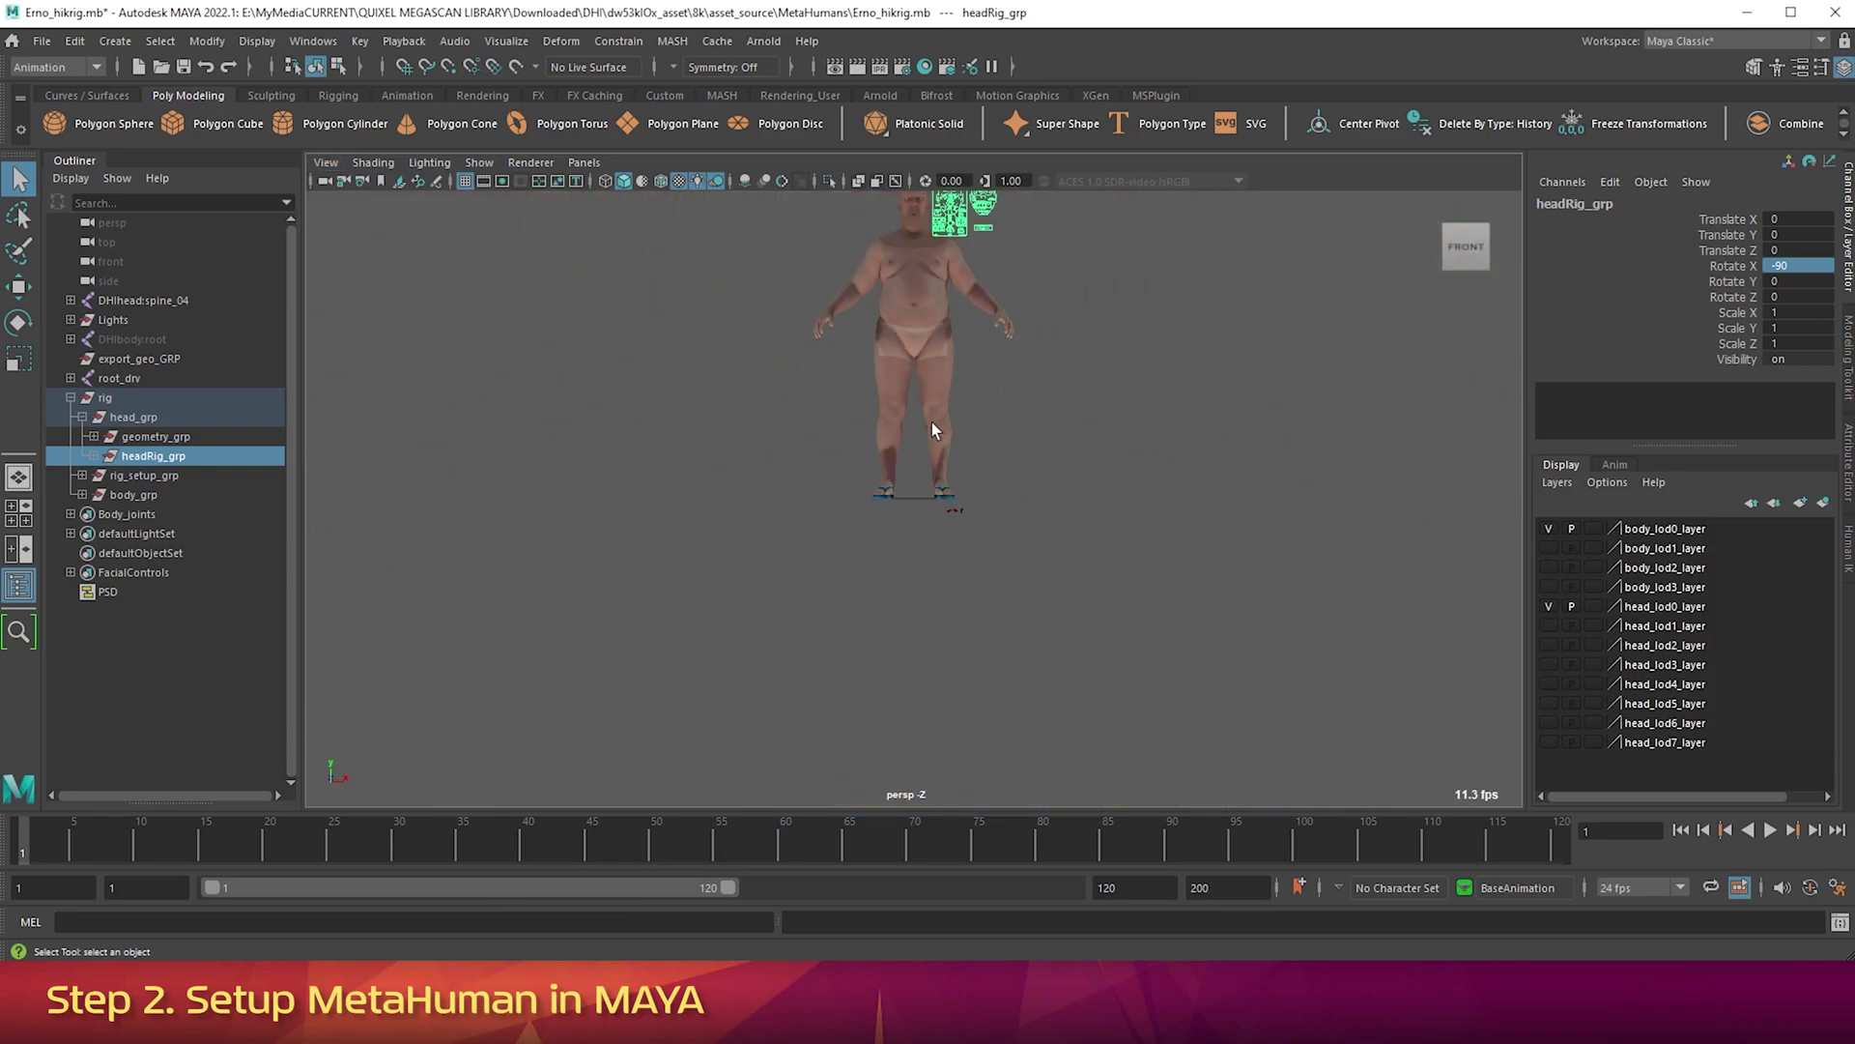
pyautogui.keyDown('alt'); pyautogui.moveTo(938, 380); pyautogui.dragTo(932, 525, button='middle'); pyautogui.keyUp('alt')
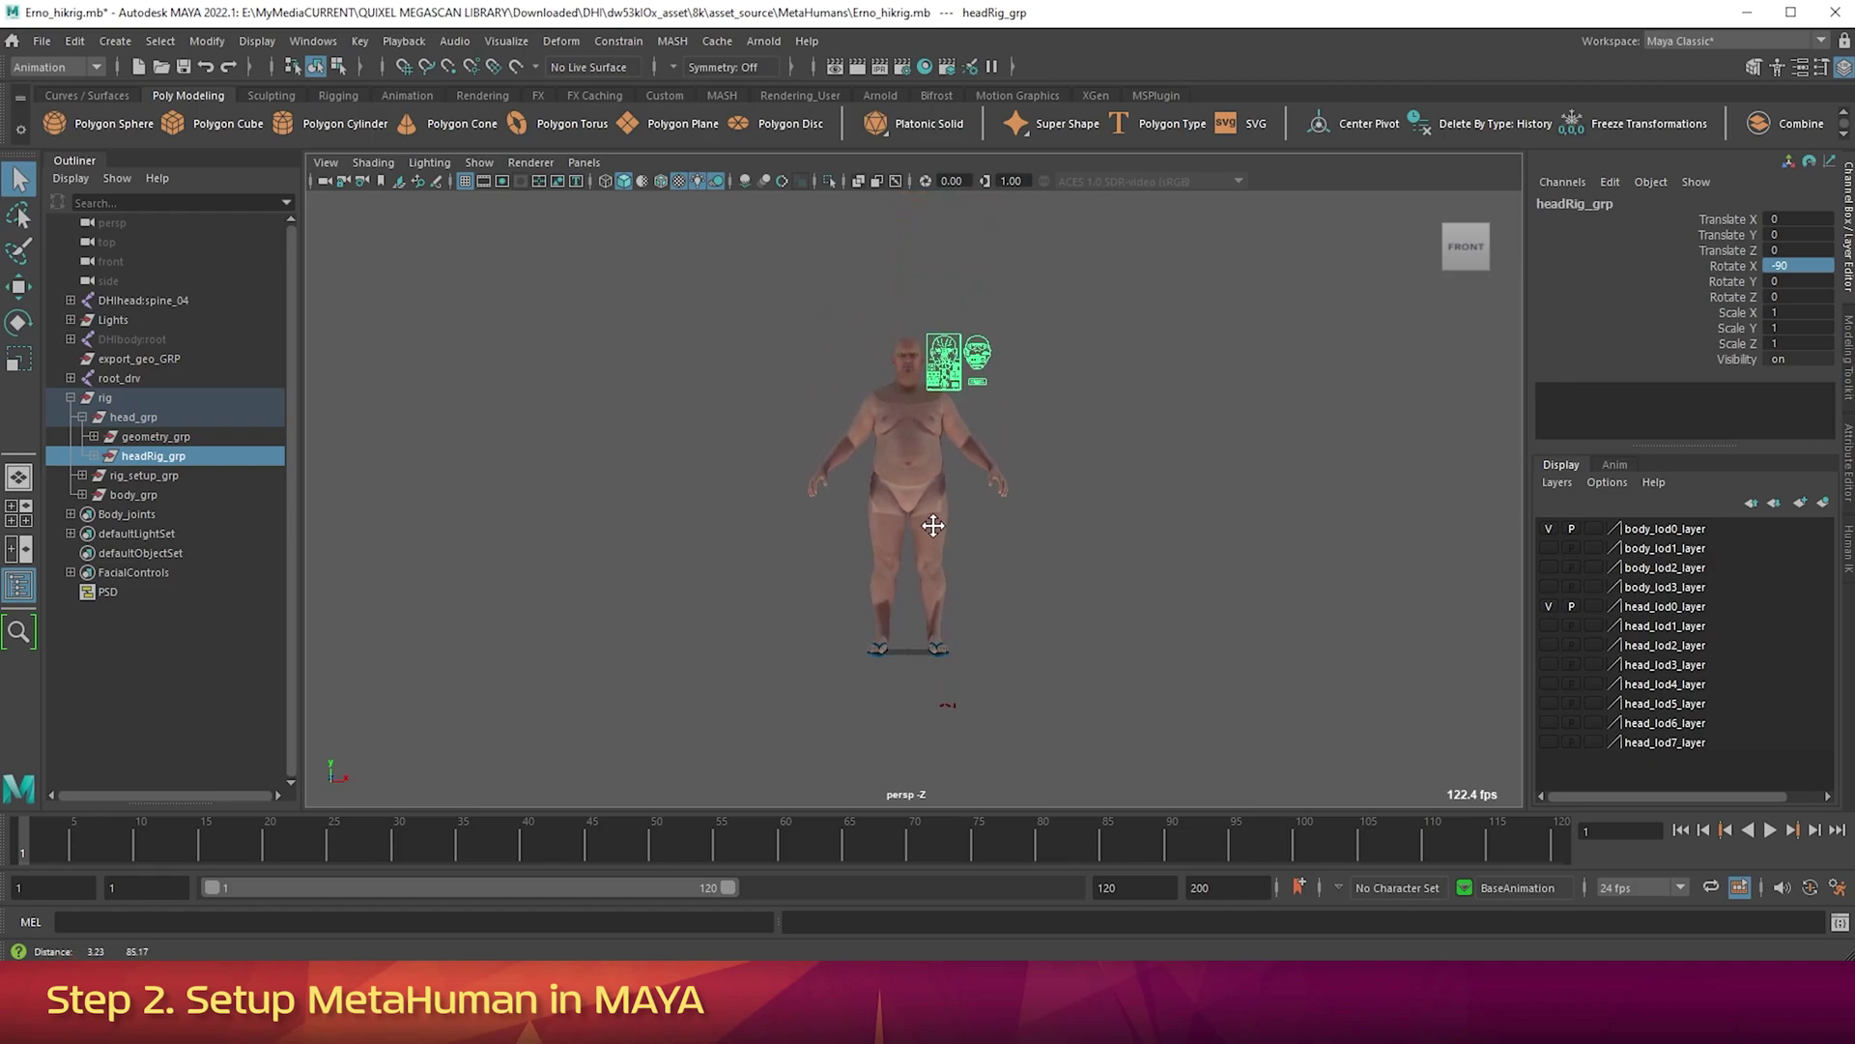
pyautogui.scroll(3, 935, 471)
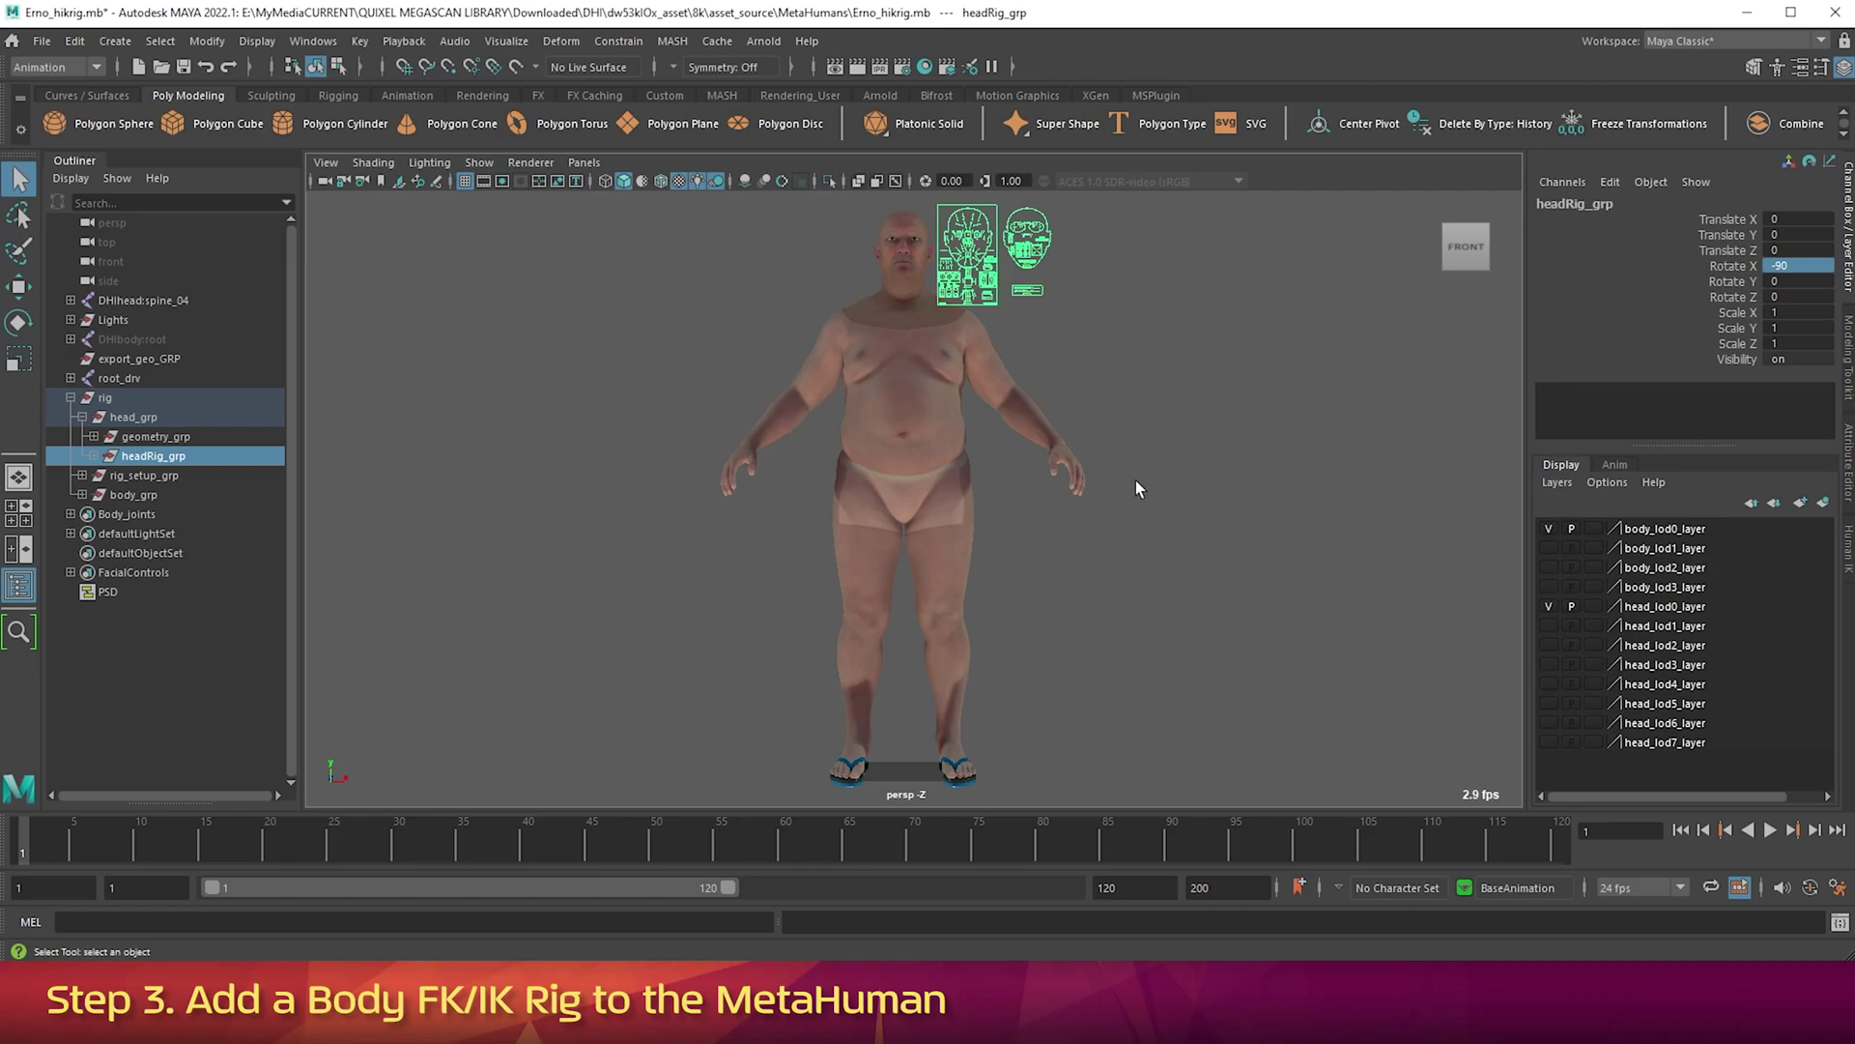
# Deselect everything, turn on Joints display and turn off Polygons in the viewport.
pyautogui.click(1182, 336)
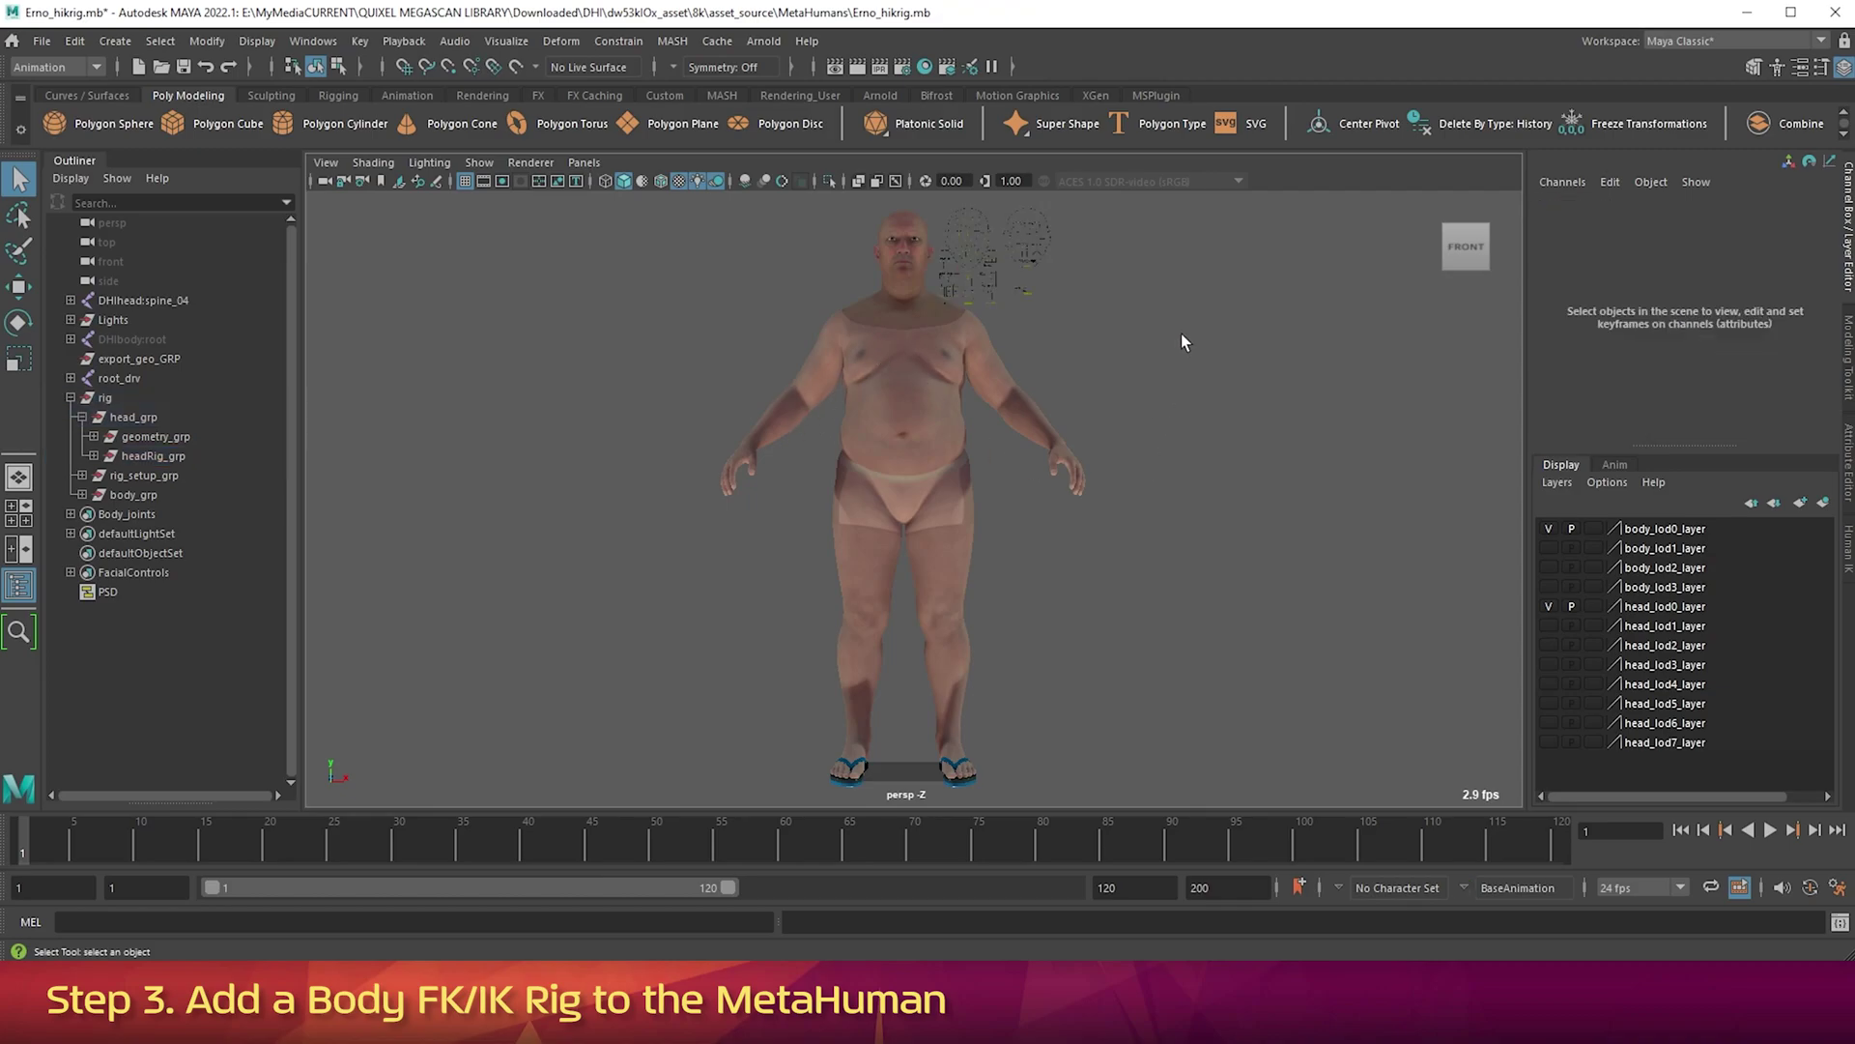
pyautogui.click(473, 164)
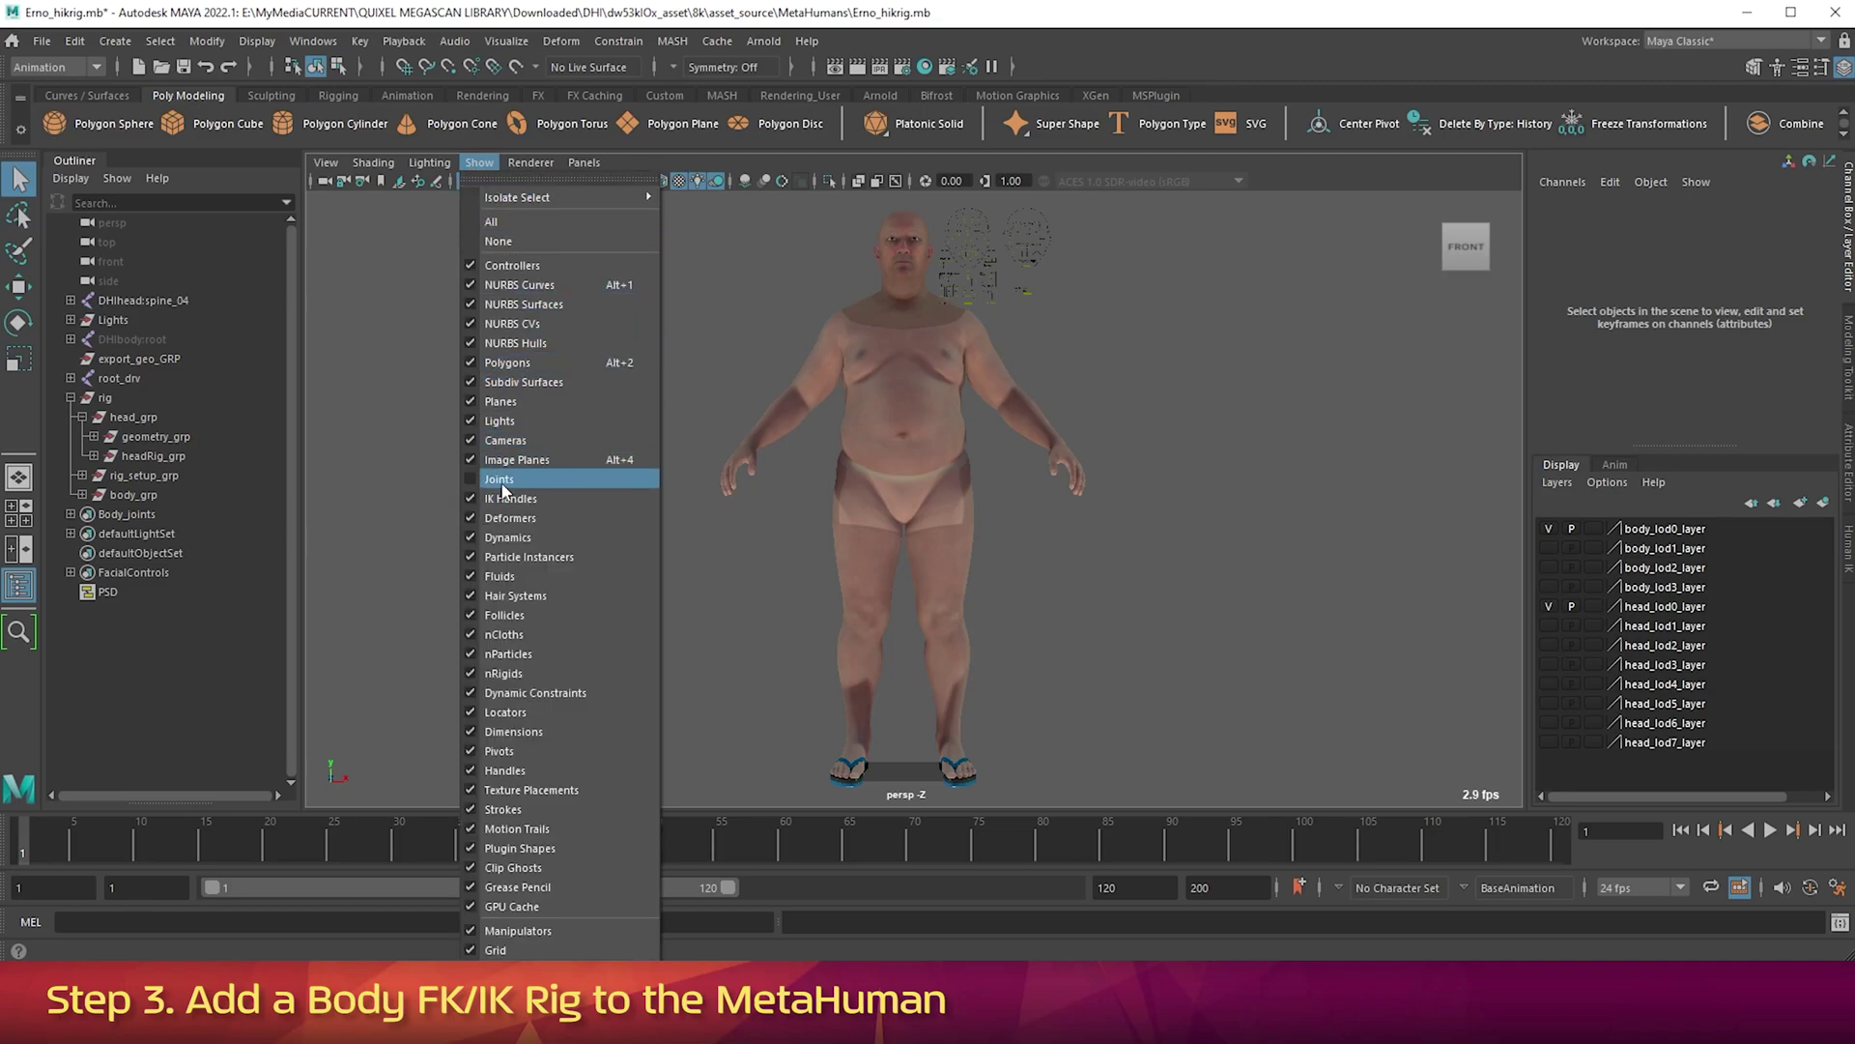
pyautogui.click(500, 480)
pyautogui.click(479, 162)
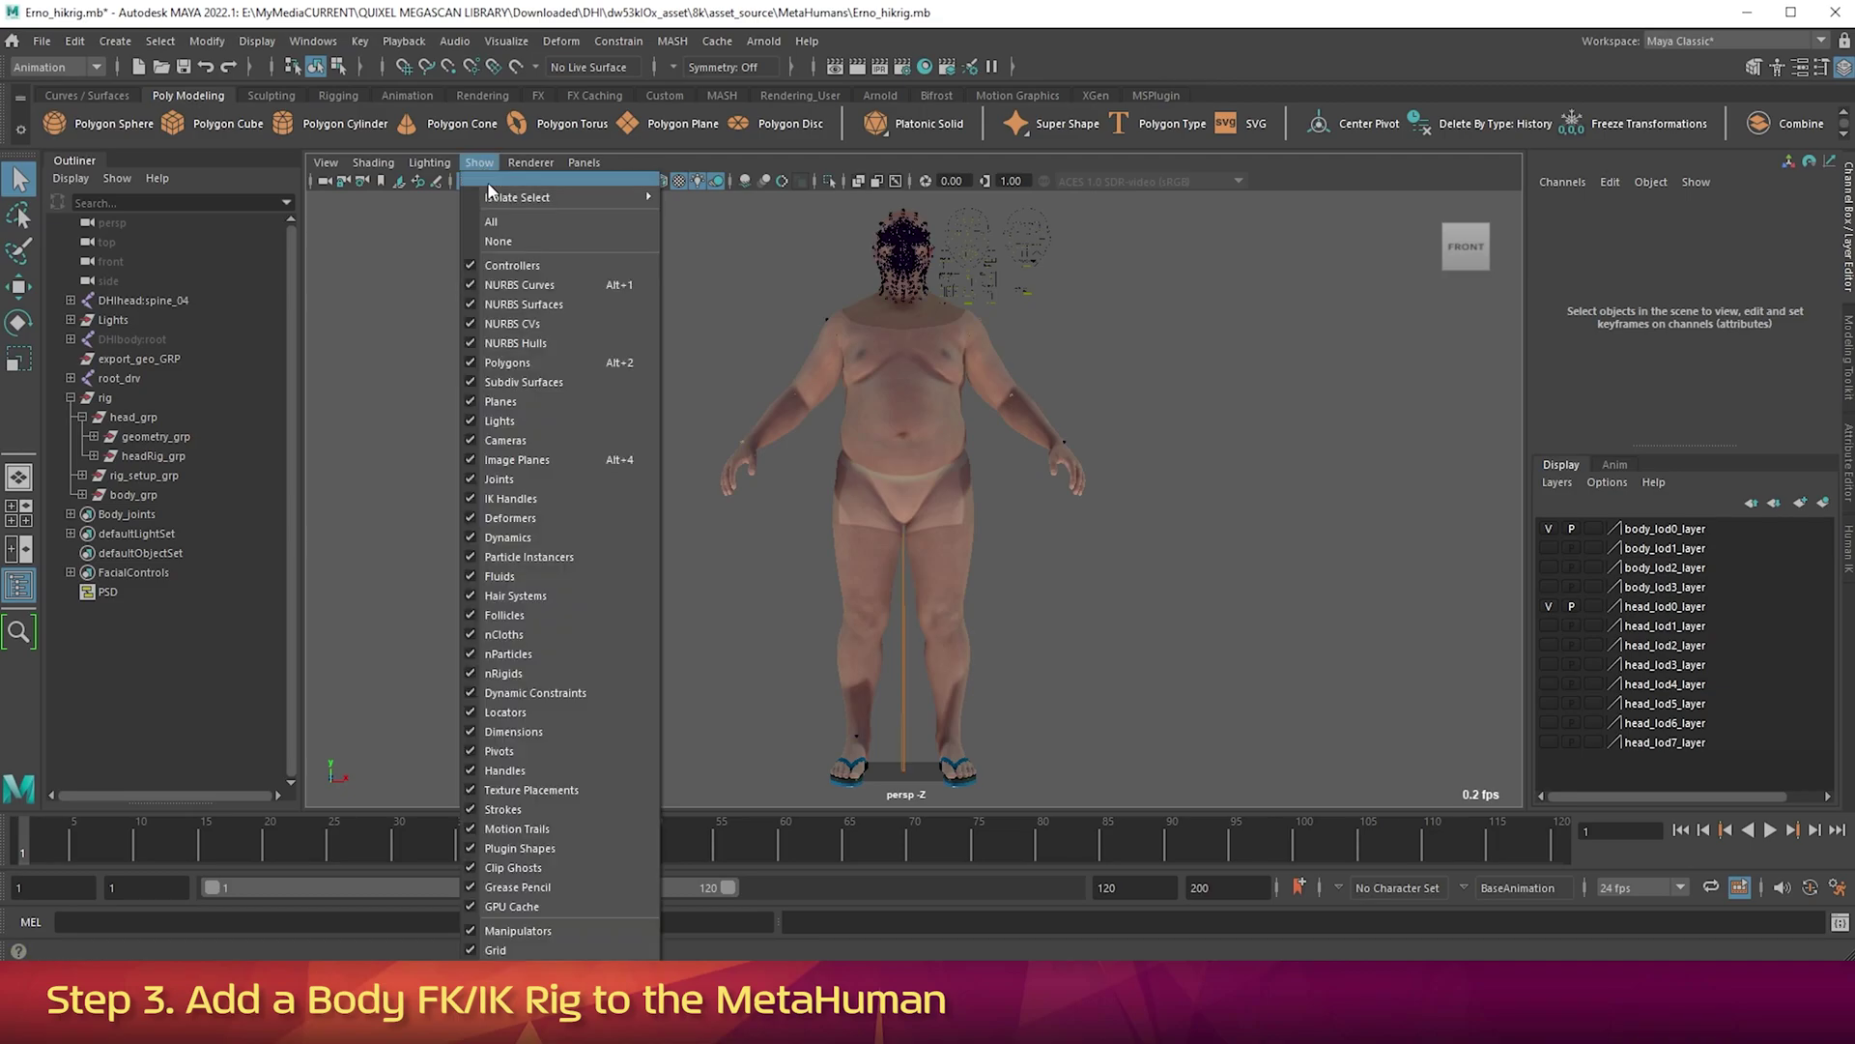
pyautogui.click(508, 365)
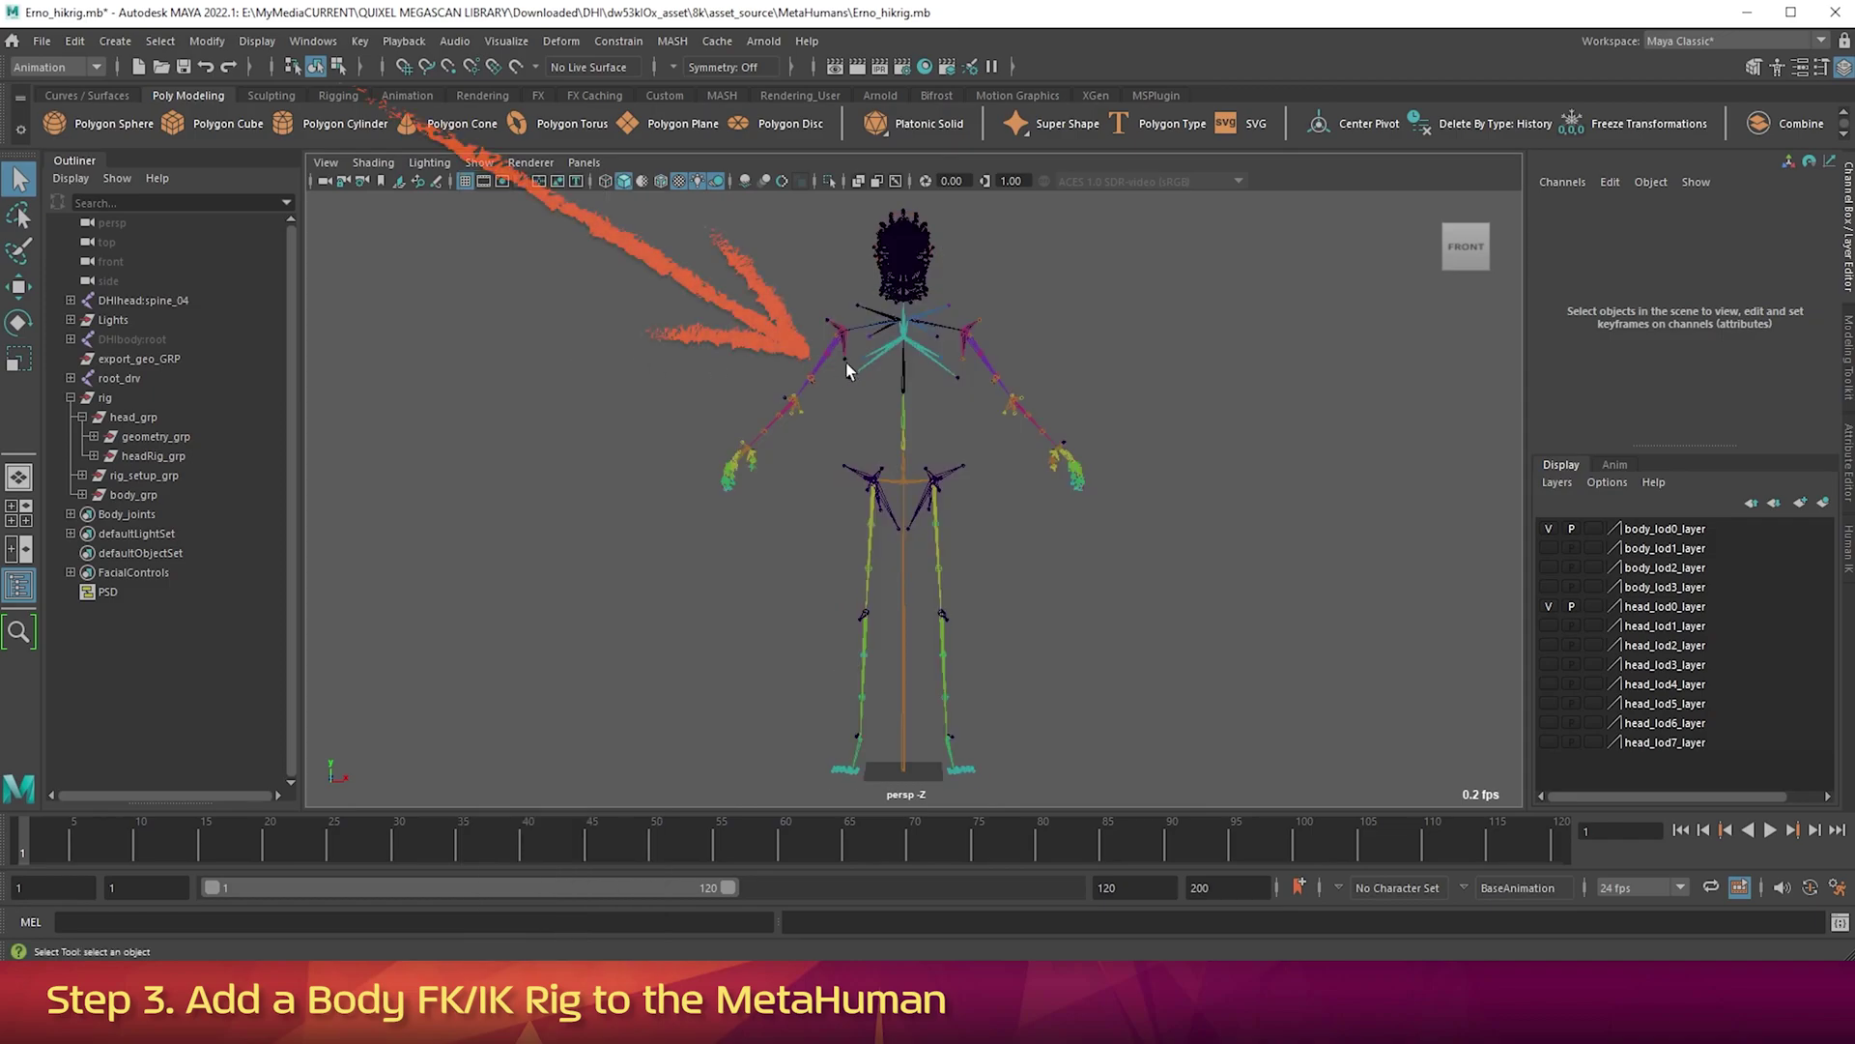
# Rotate both upper-arm joints to -54 on Y.
pyautogui.click(820, 367)
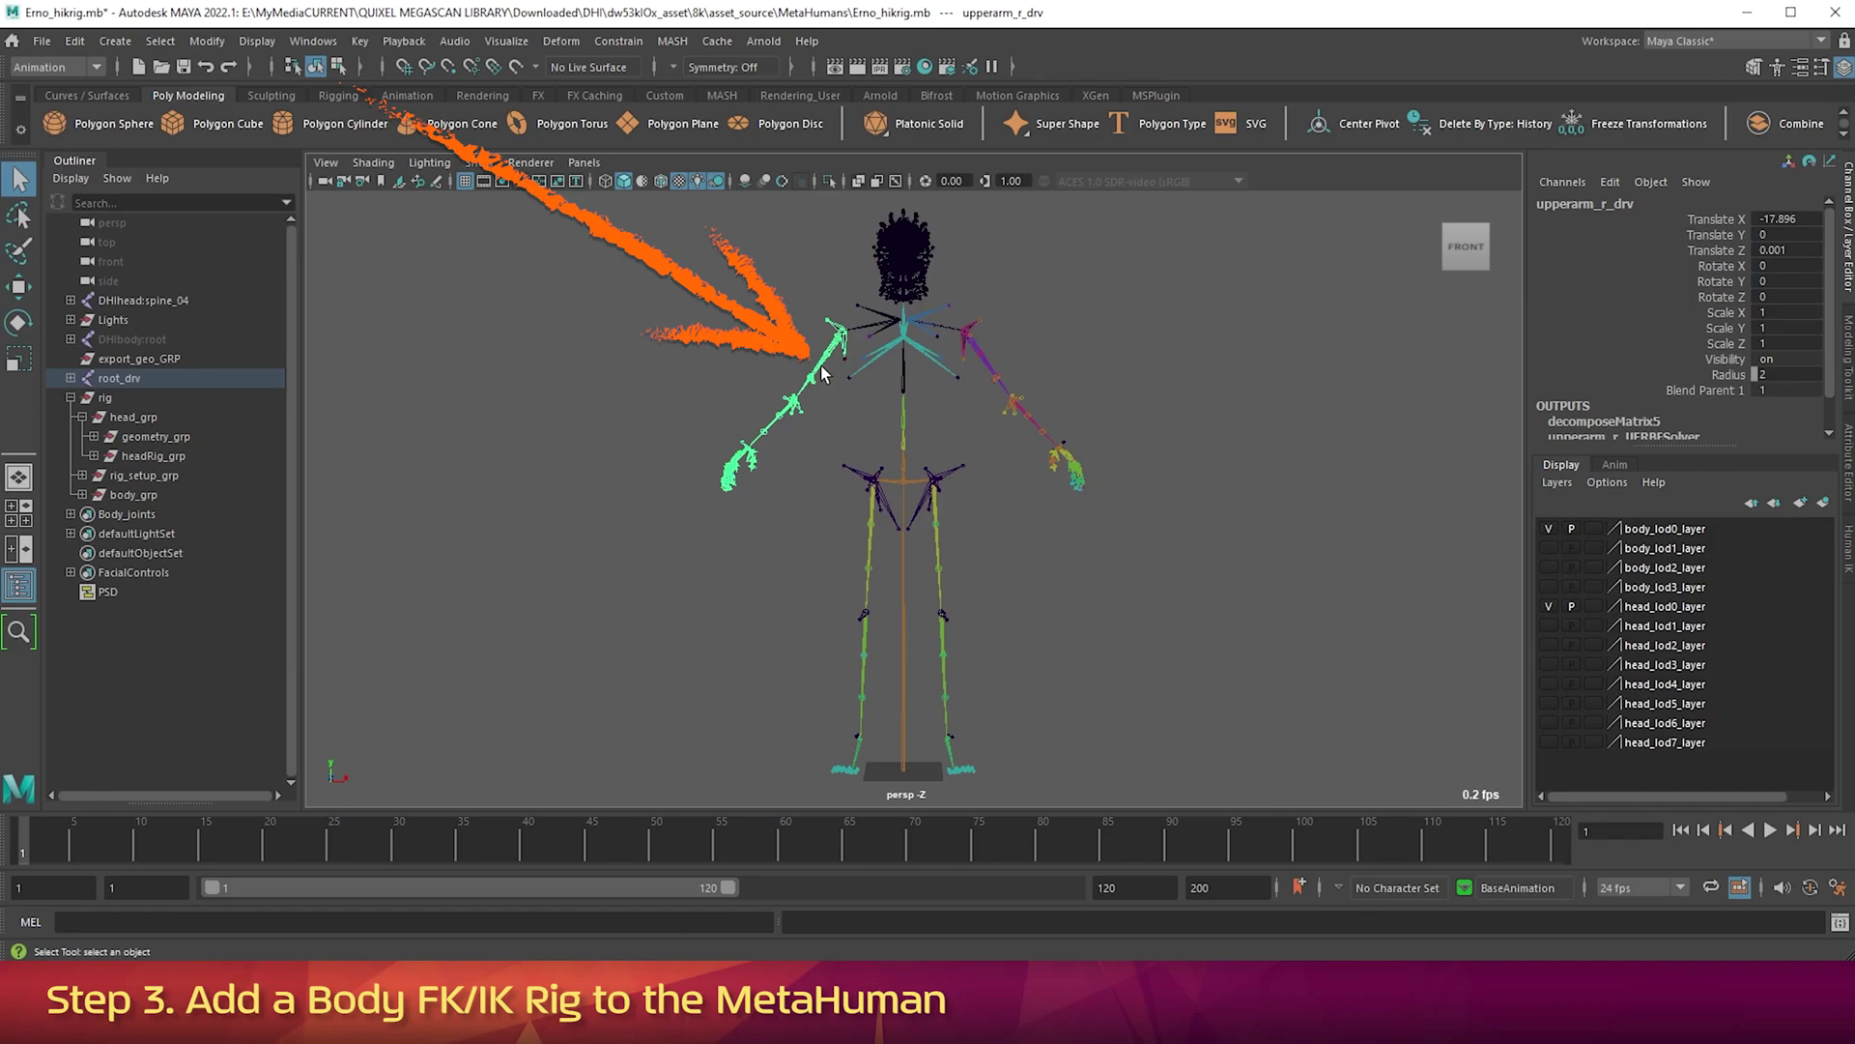
pyautogui.keyDown('shift'); pyautogui.click(989, 371); pyautogui.keyUp('shift')
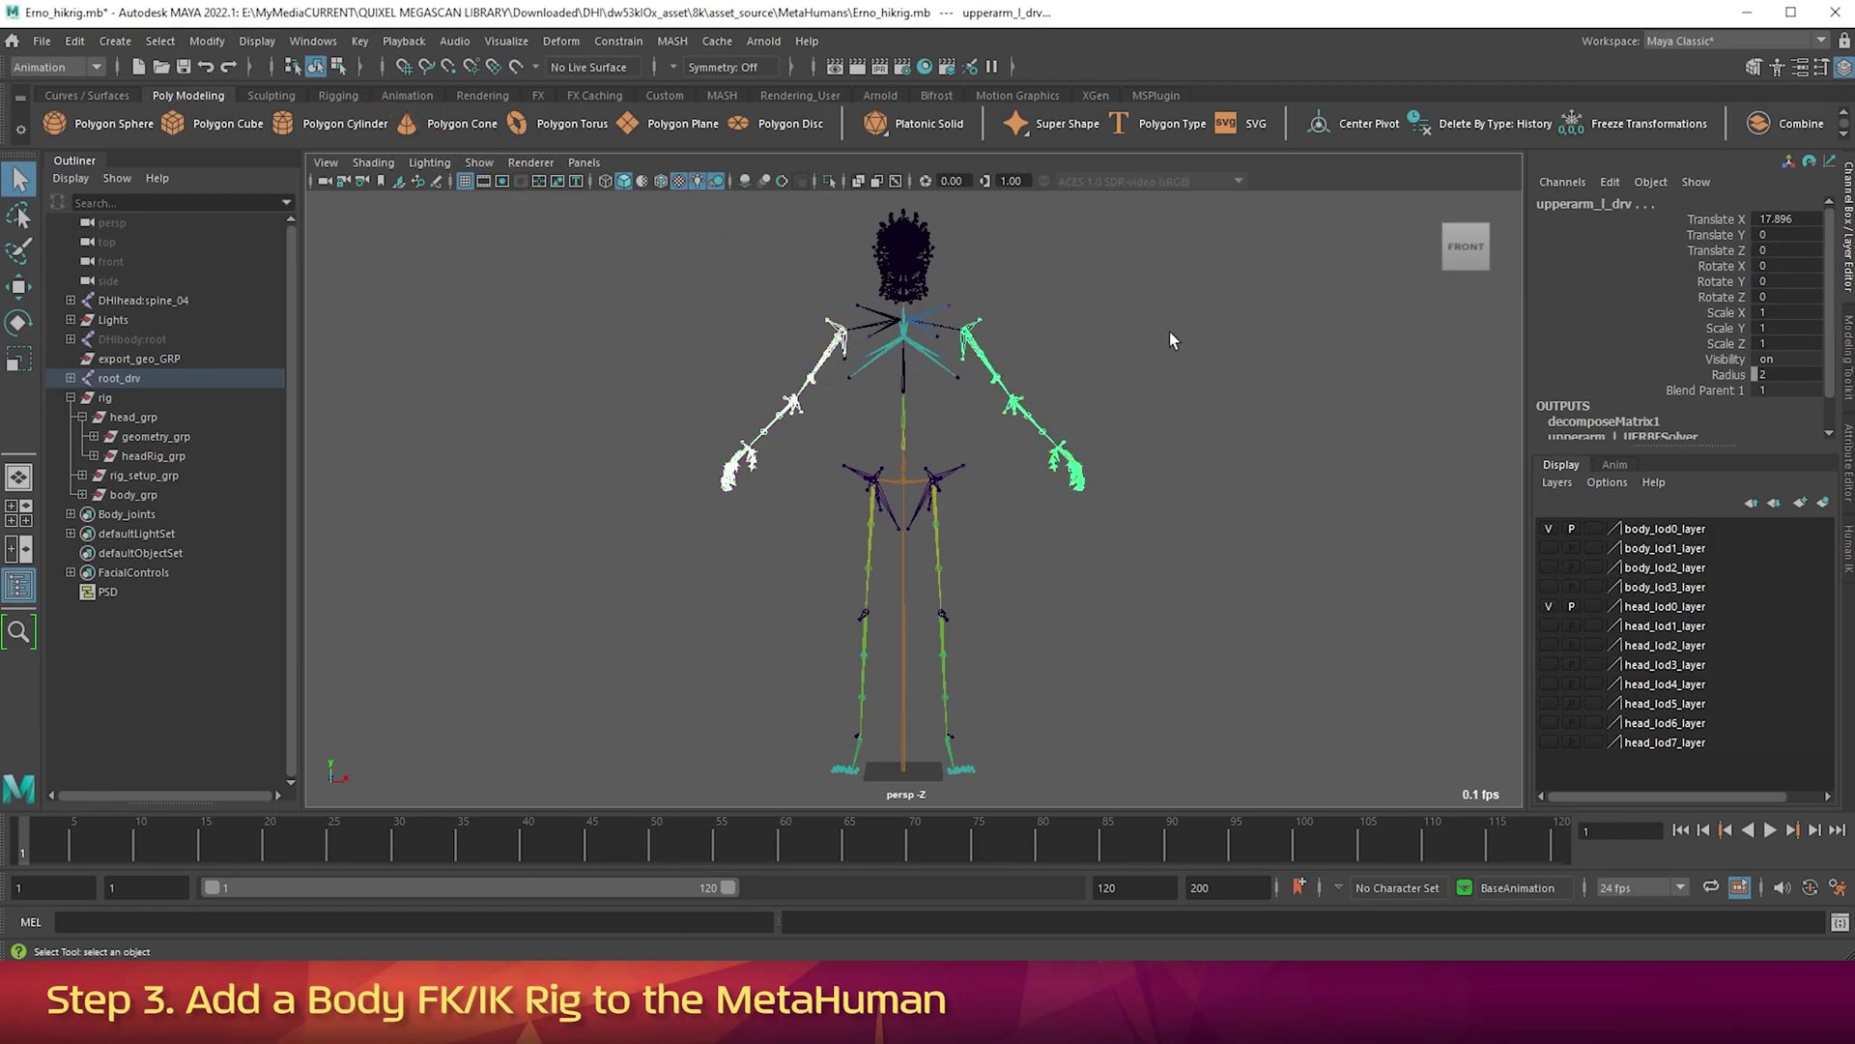
pyautogui.click(1787, 280)
pyautogui.write('-54')
pyautogui.press('Return')
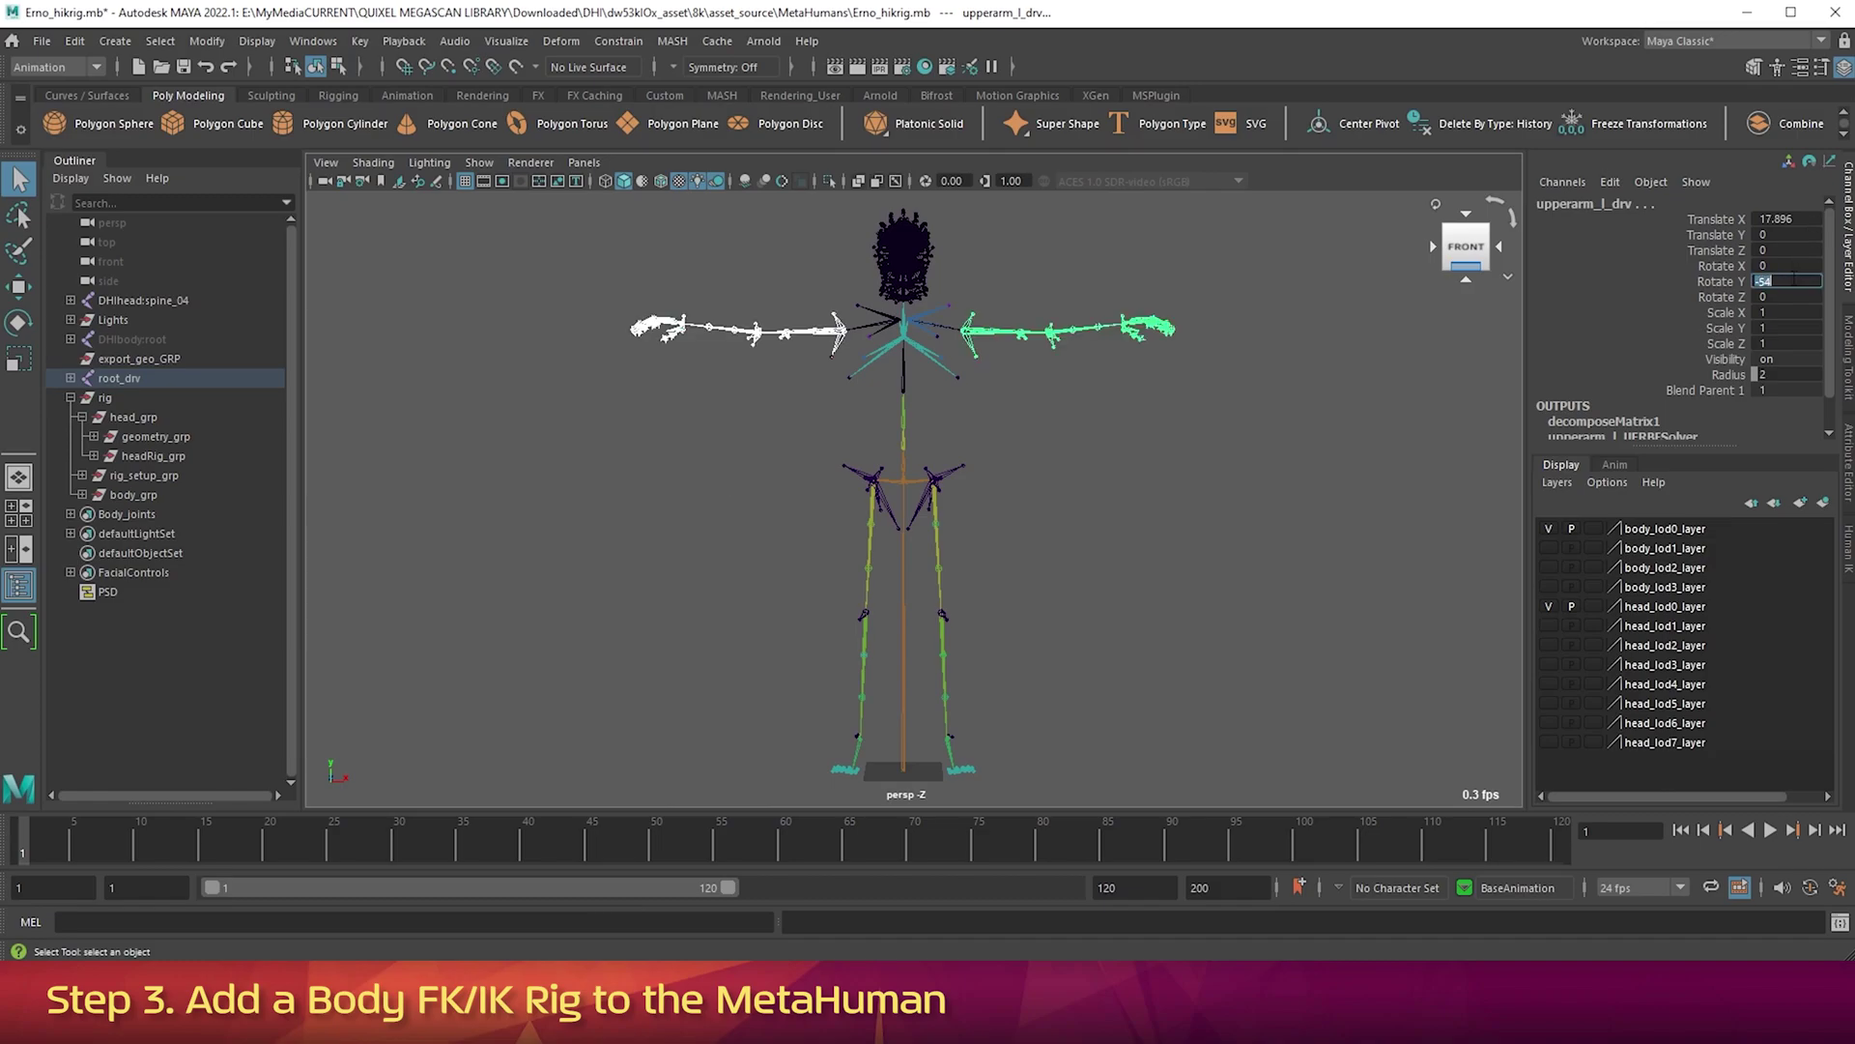
# Rotate both forearm joints to 36 on Z.
pyautogui.click(1095, 444)
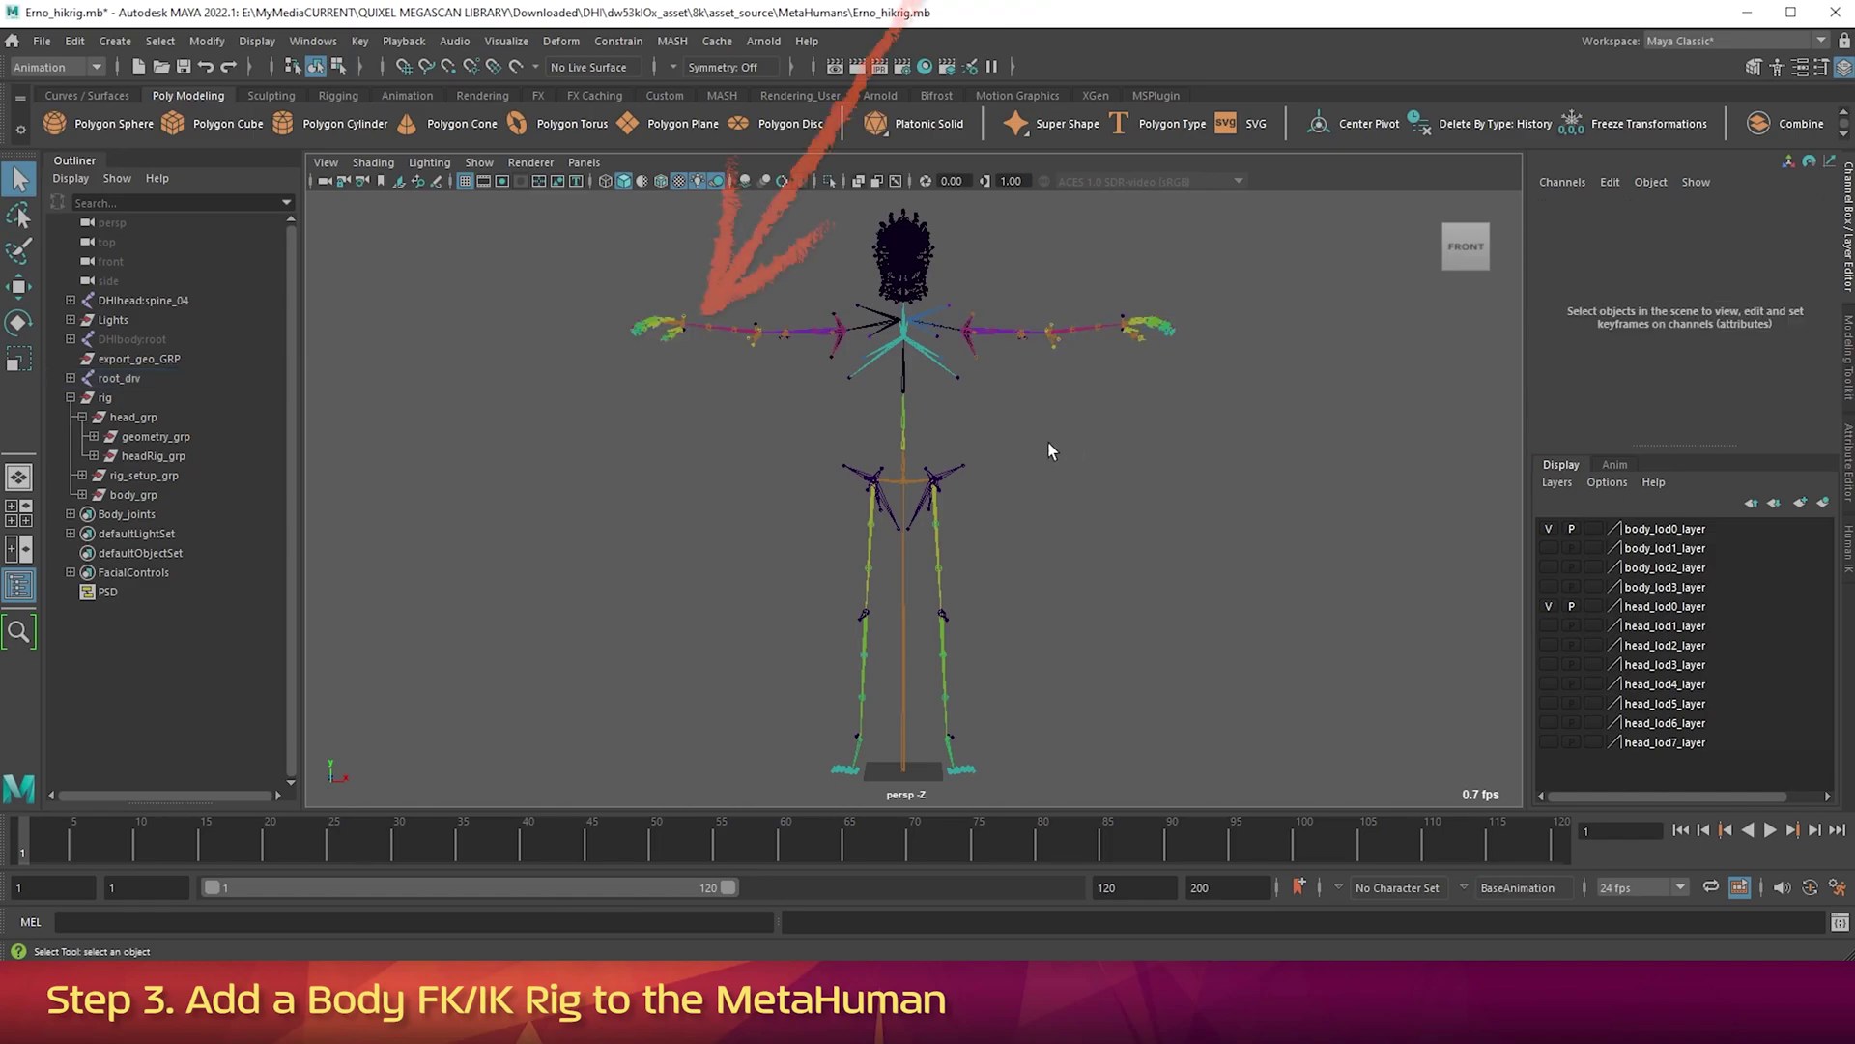
pyautogui.click(744, 332)
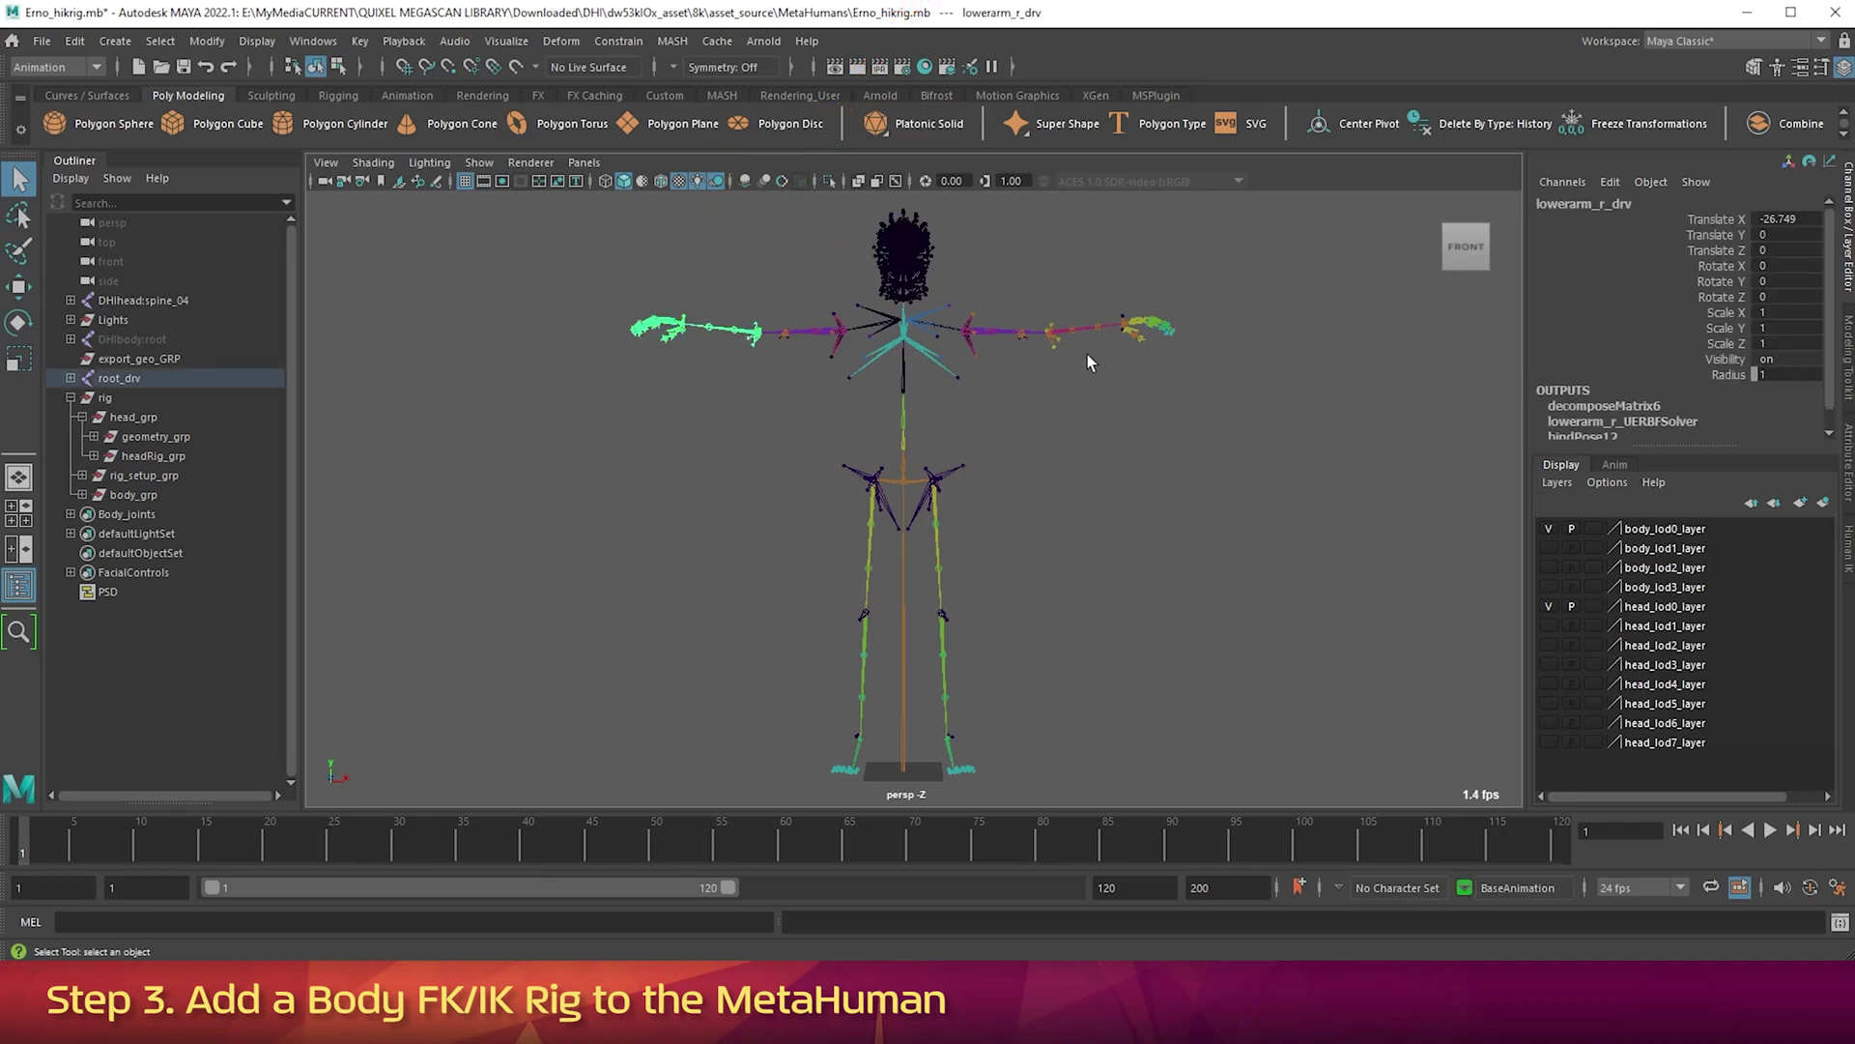
pyautogui.click(1060, 331)
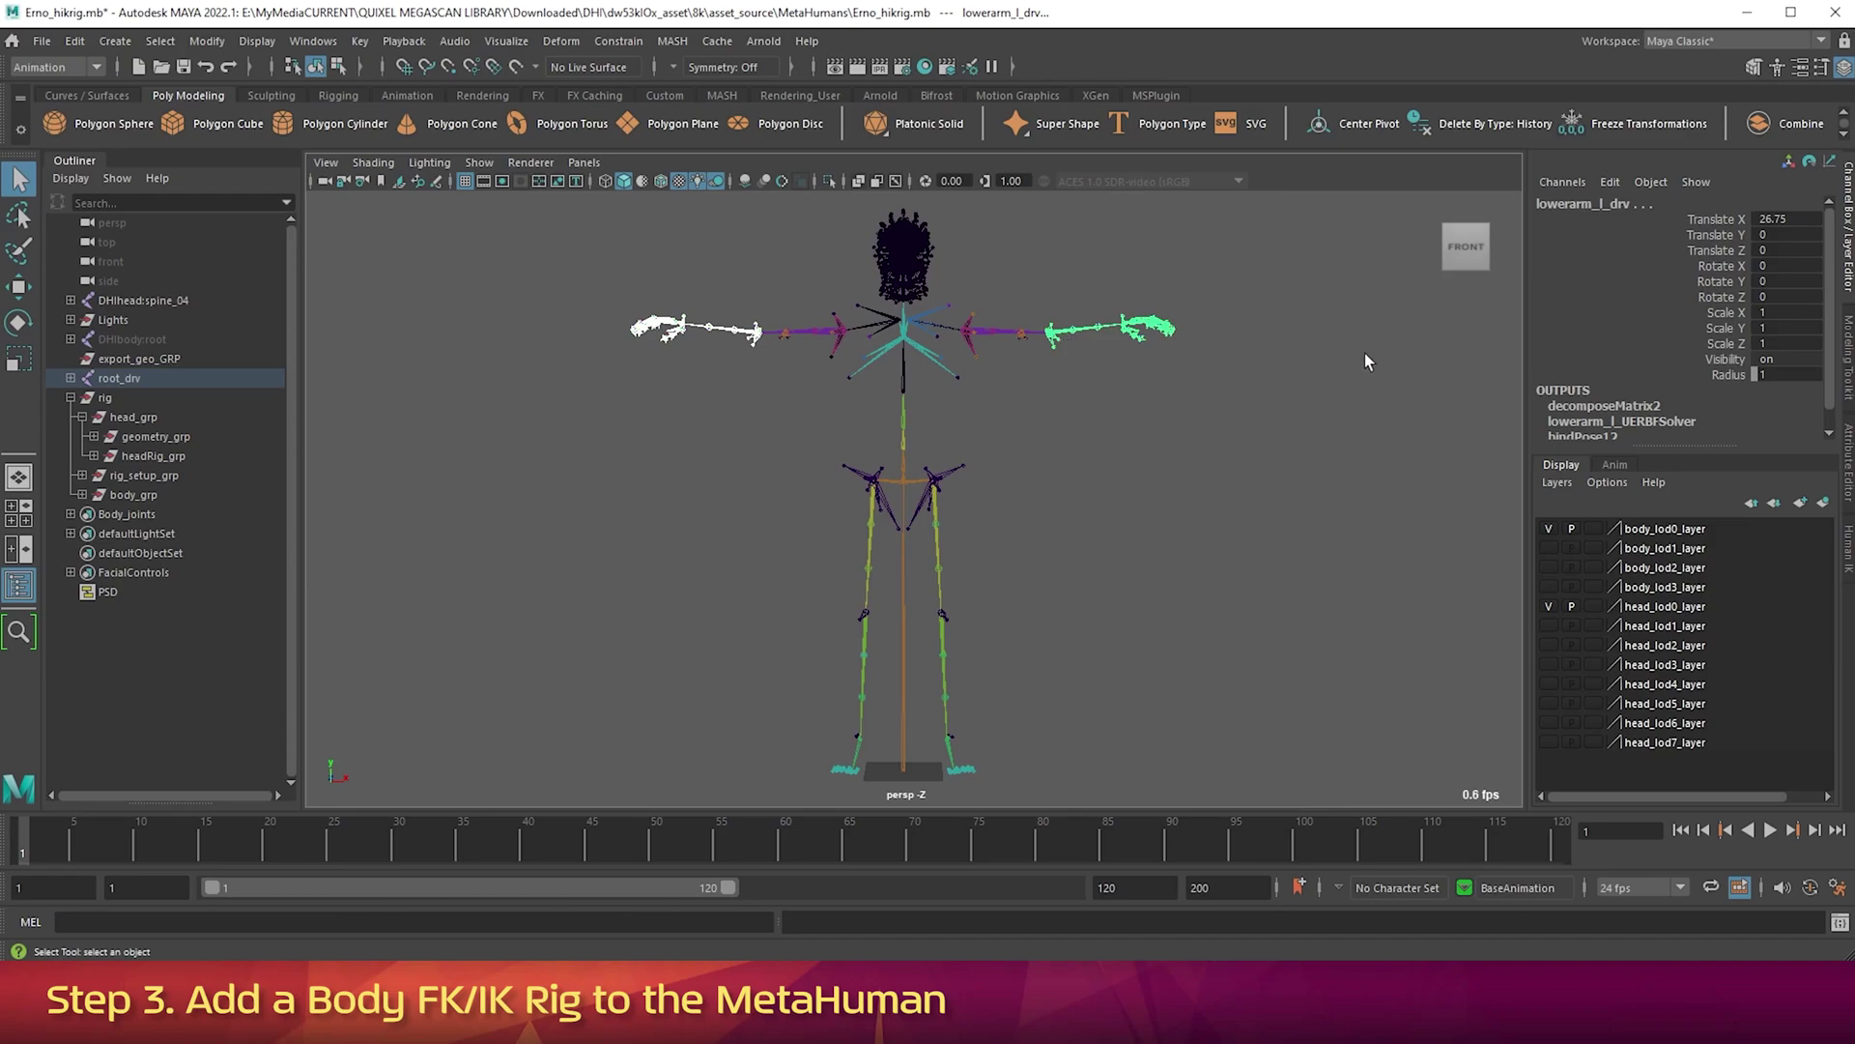
pyautogui.click(1788, 297)
pyautogui.write('36')
pyautogui.press('Return')
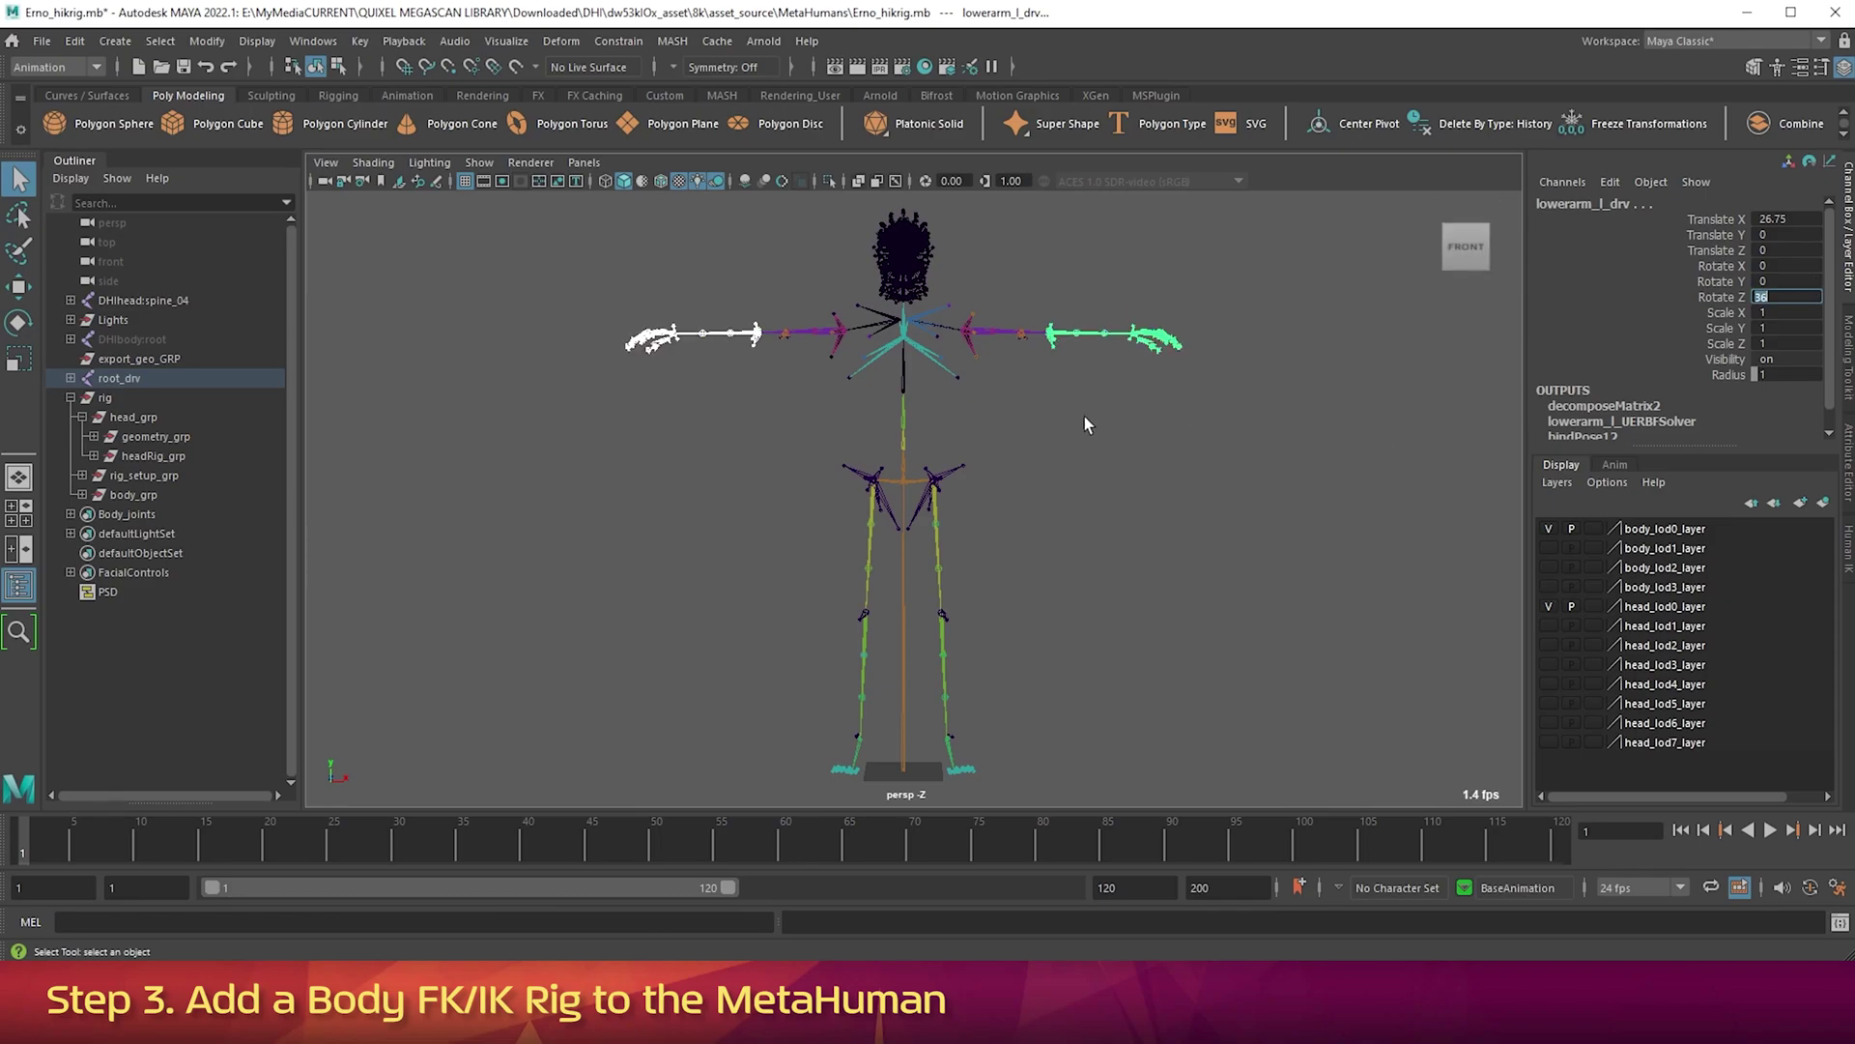
# Select root_drv and open the HumanIK character setup panel.
pyautogui.click(905, 617)
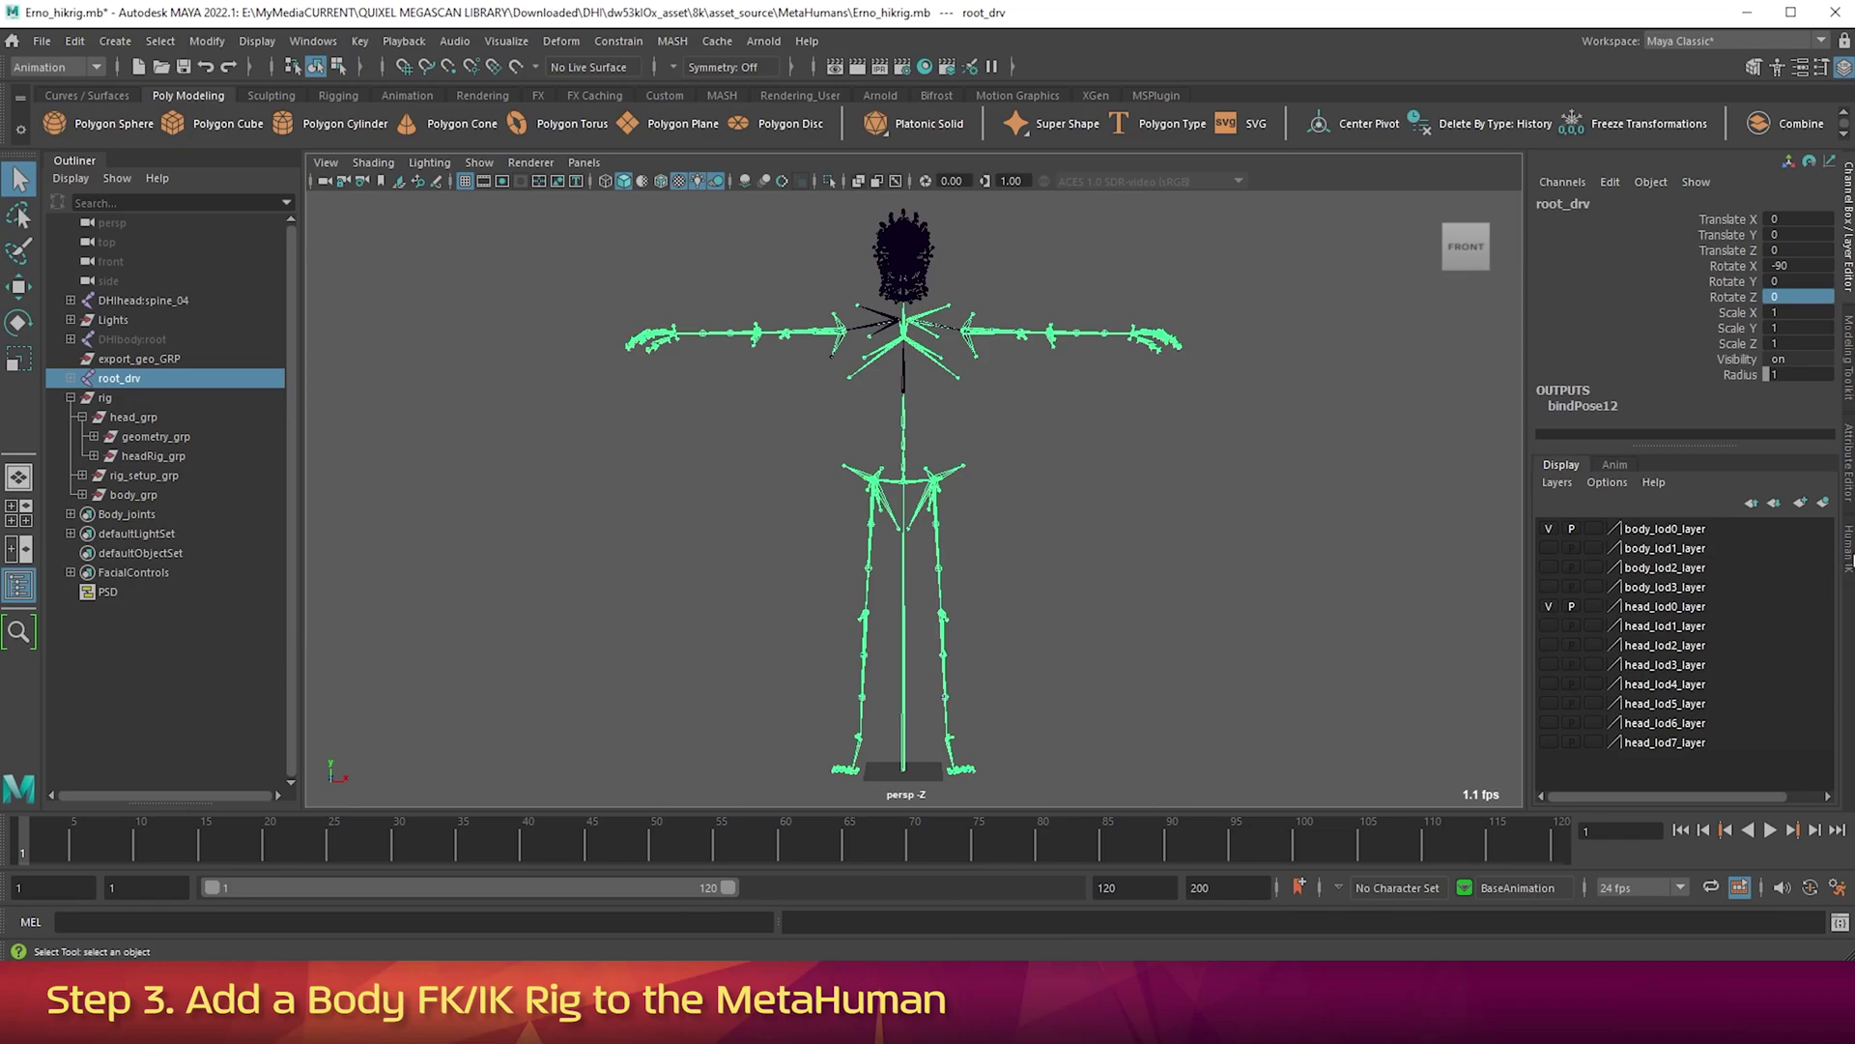
pyautogui.click(1849, 551)
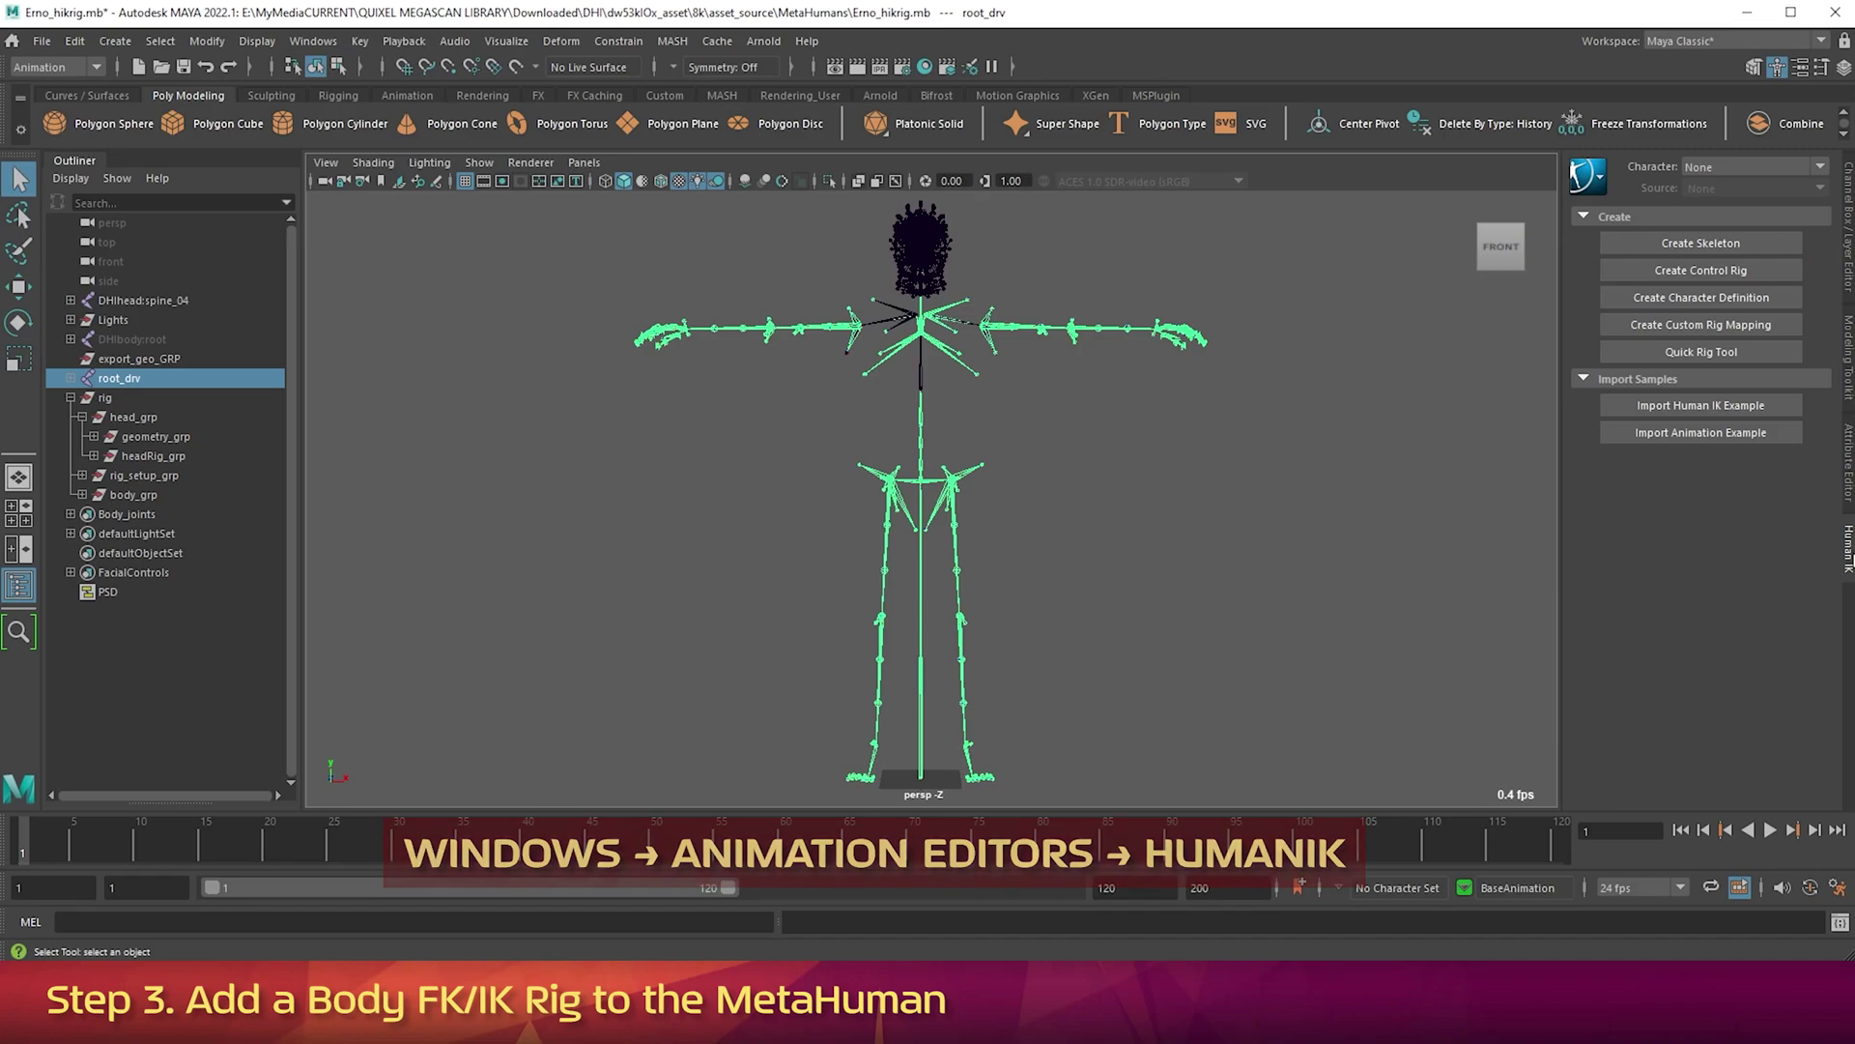
# Create Character1 from the root_drv skeleton and apply the MetaHumanUE5_V1 definition template with the root_ prefix removed.
pyautogui.click(1703, 299)
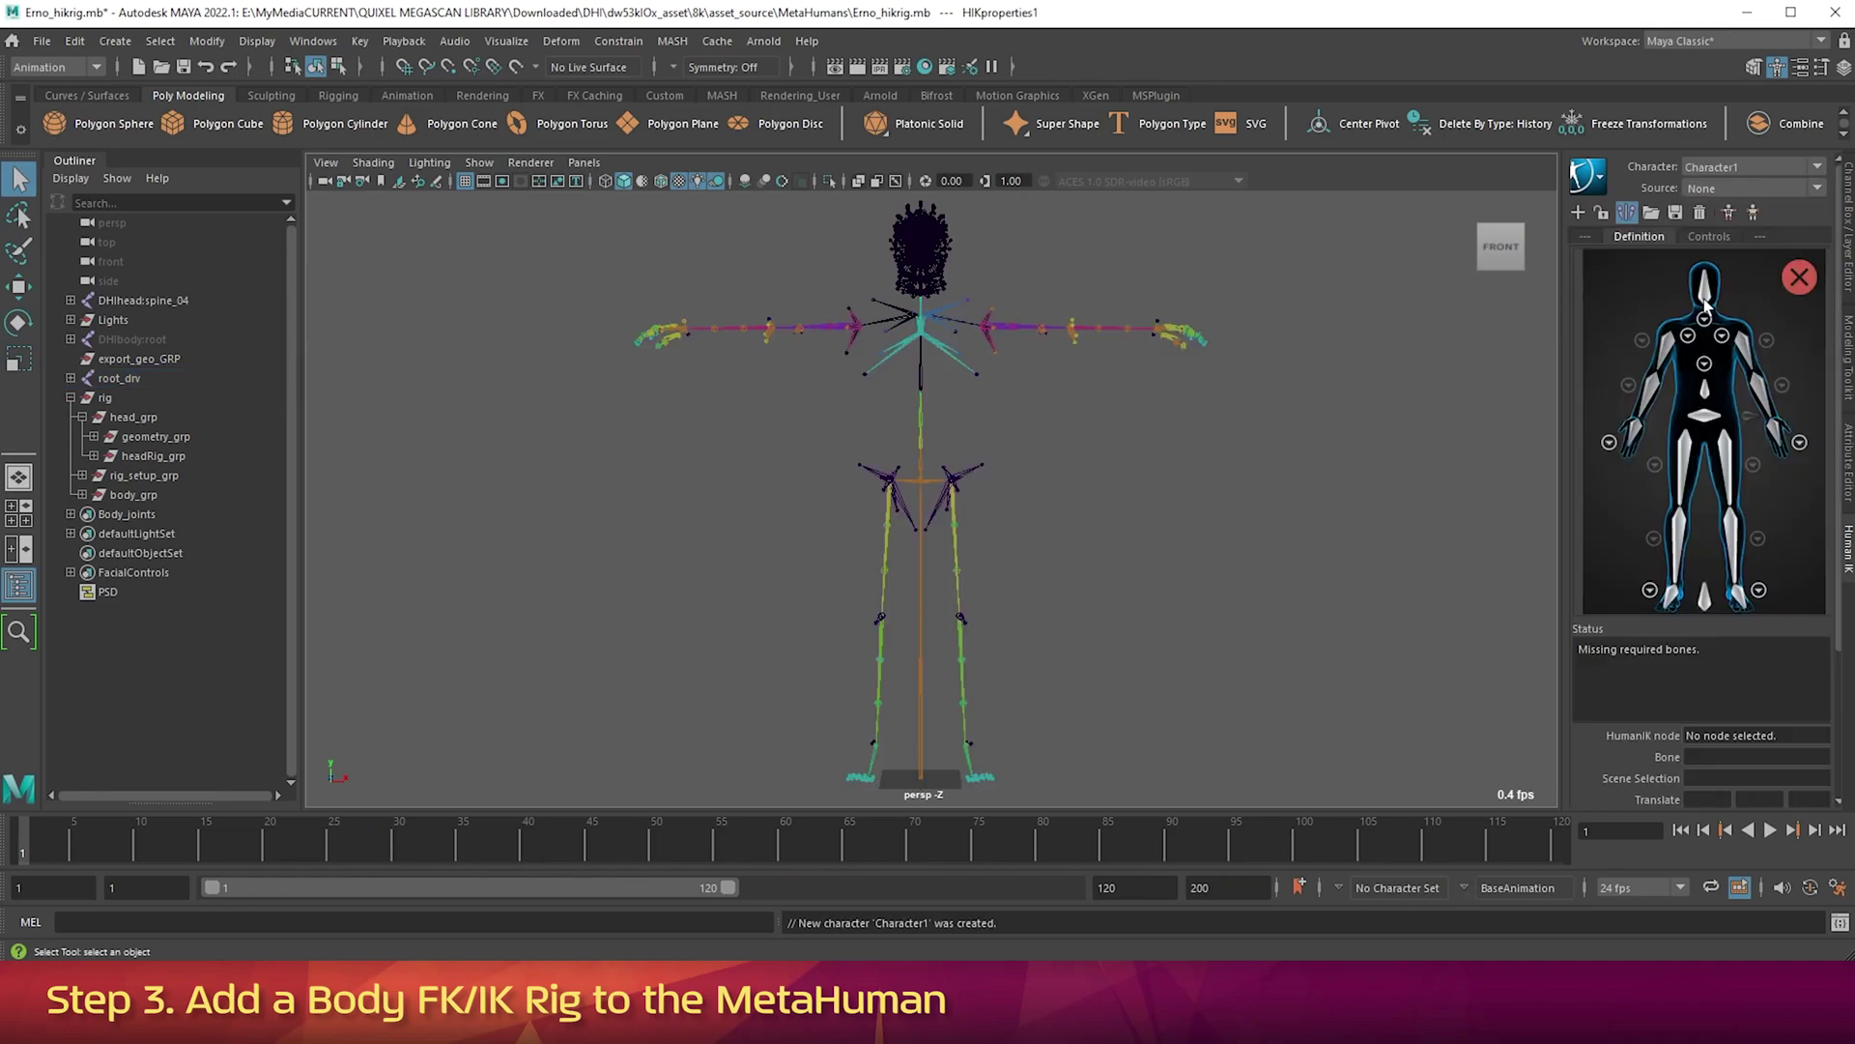
pyautogui.click(920, 617)
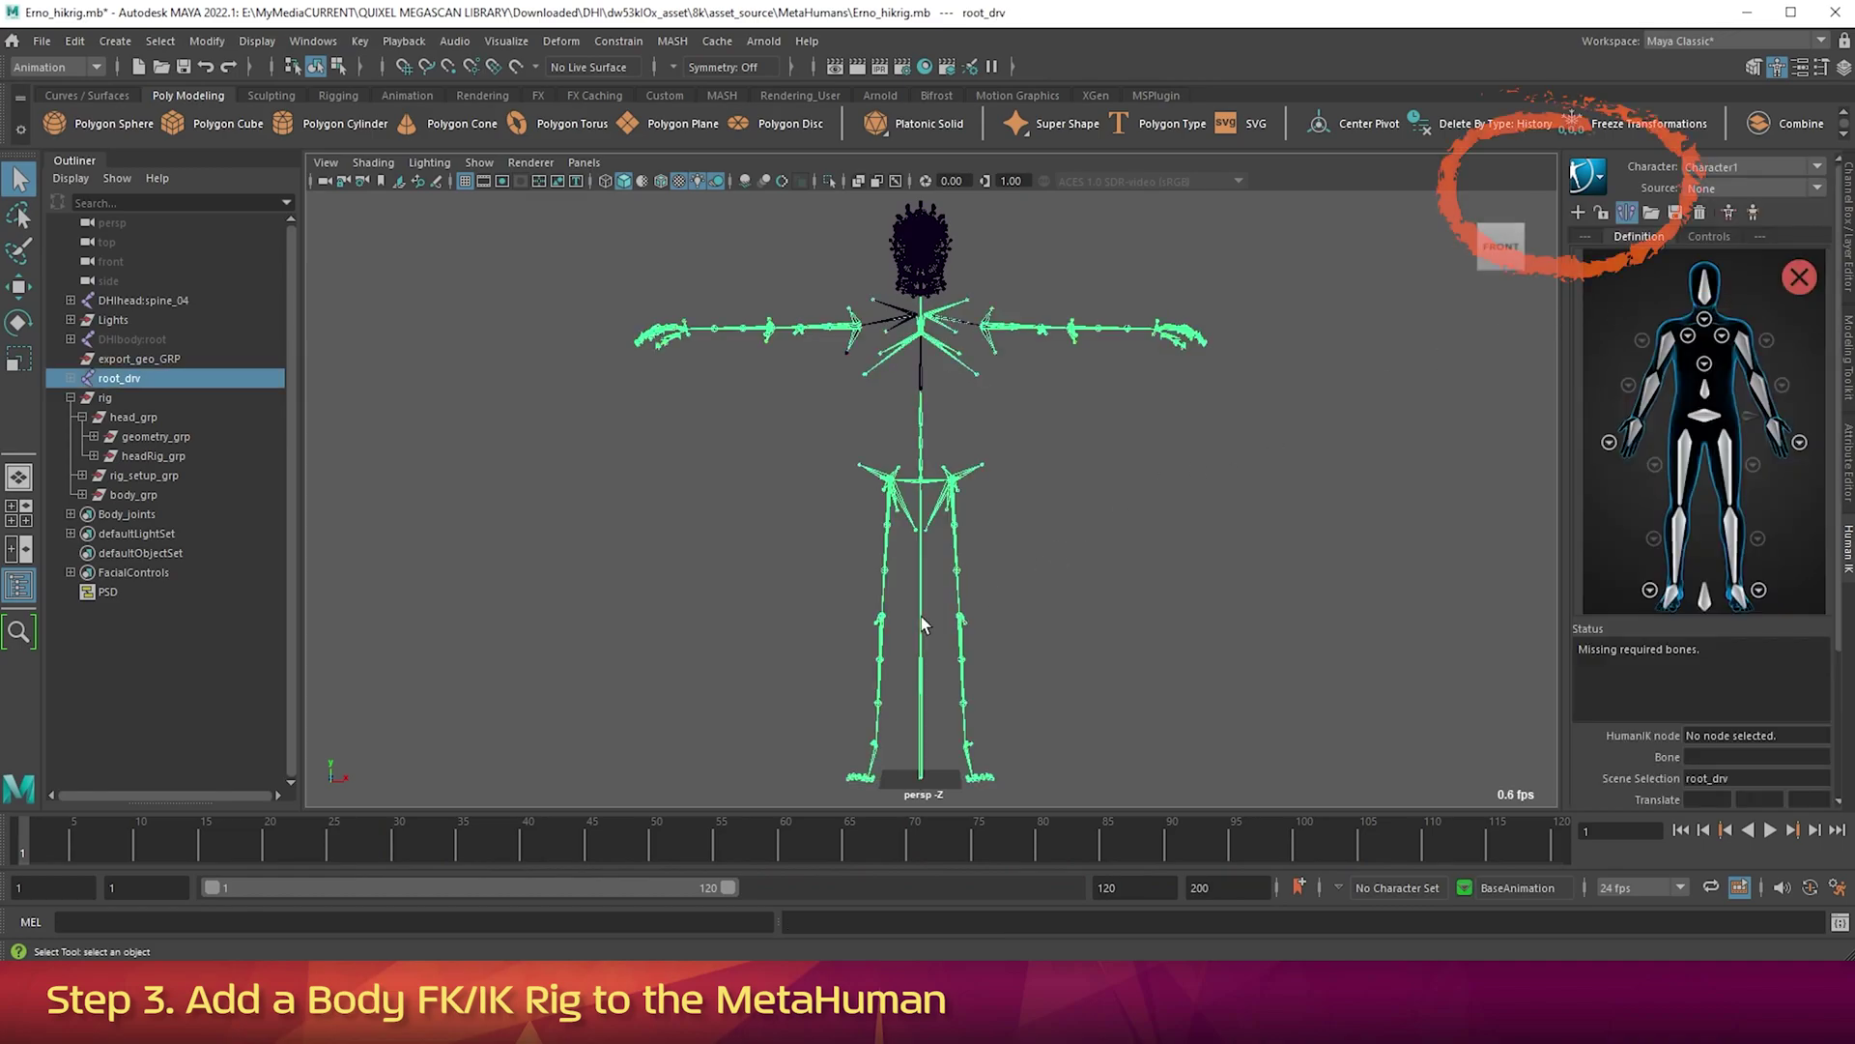
pyautogui.click(1593, 182)
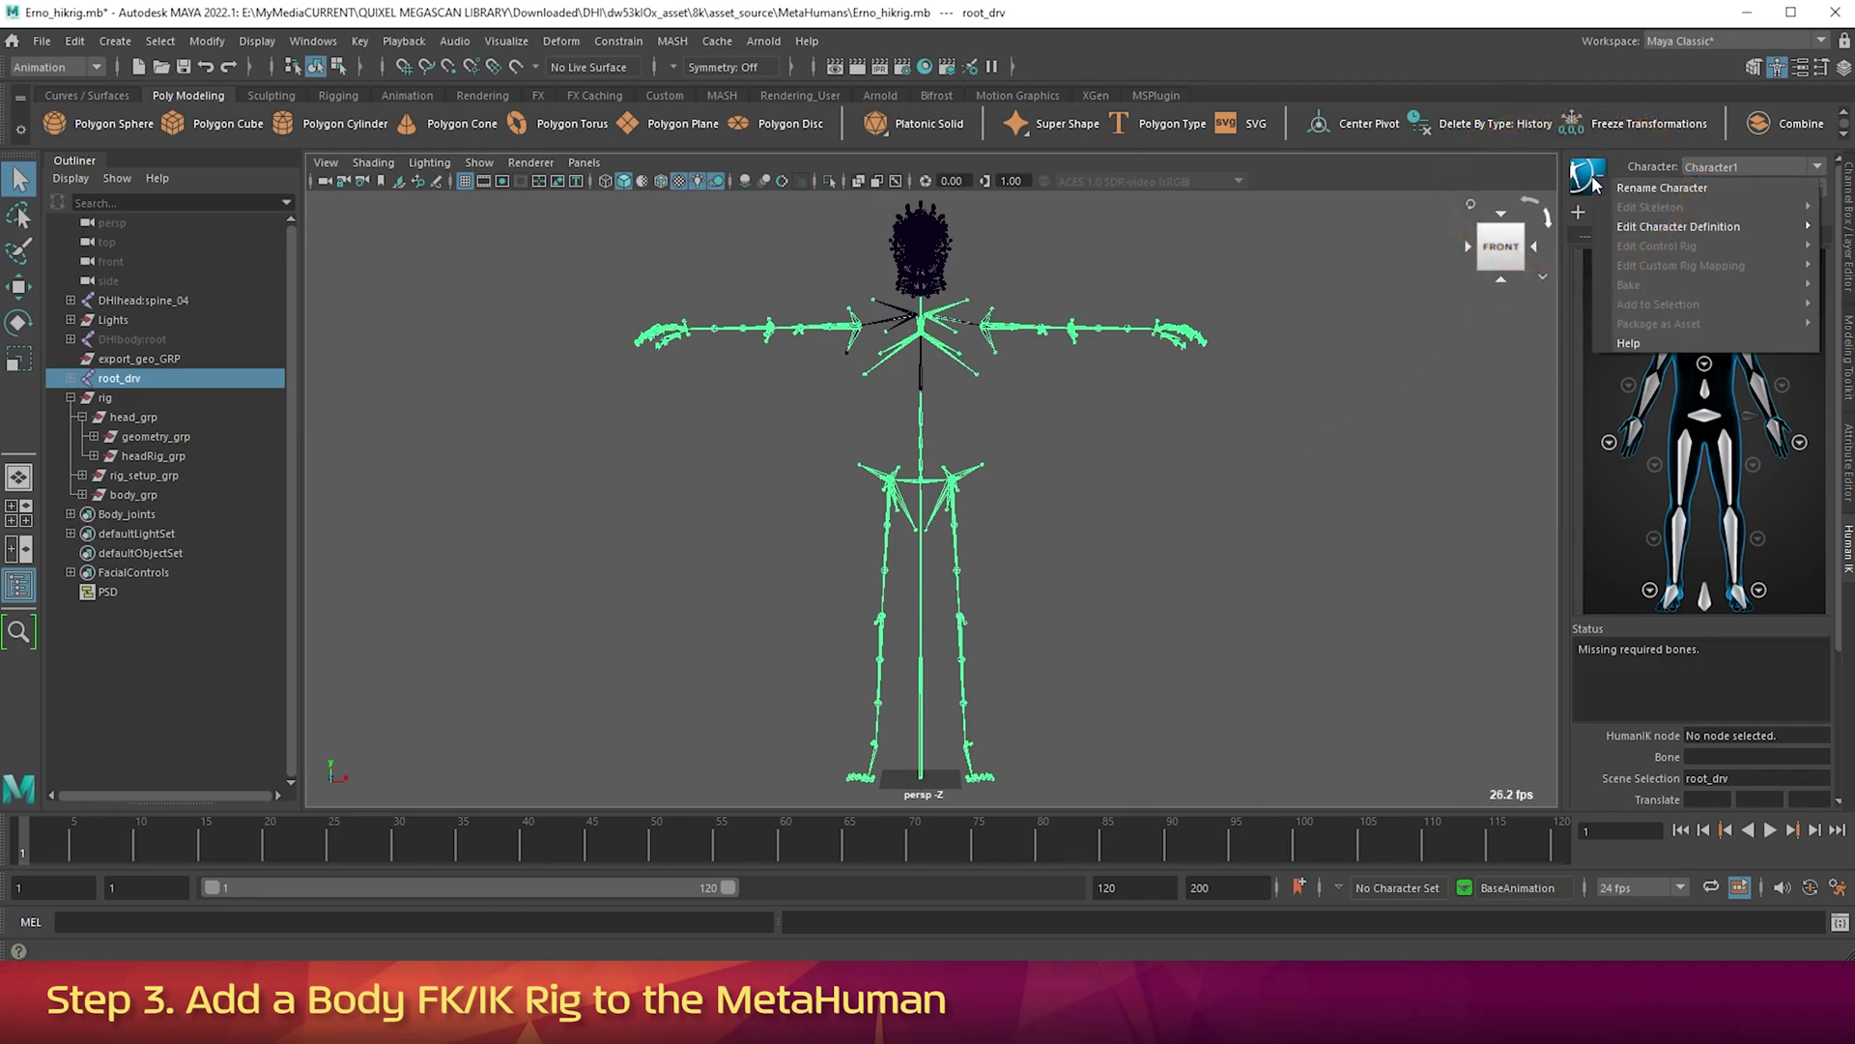
pyautogui.moveTo(1649, 228)
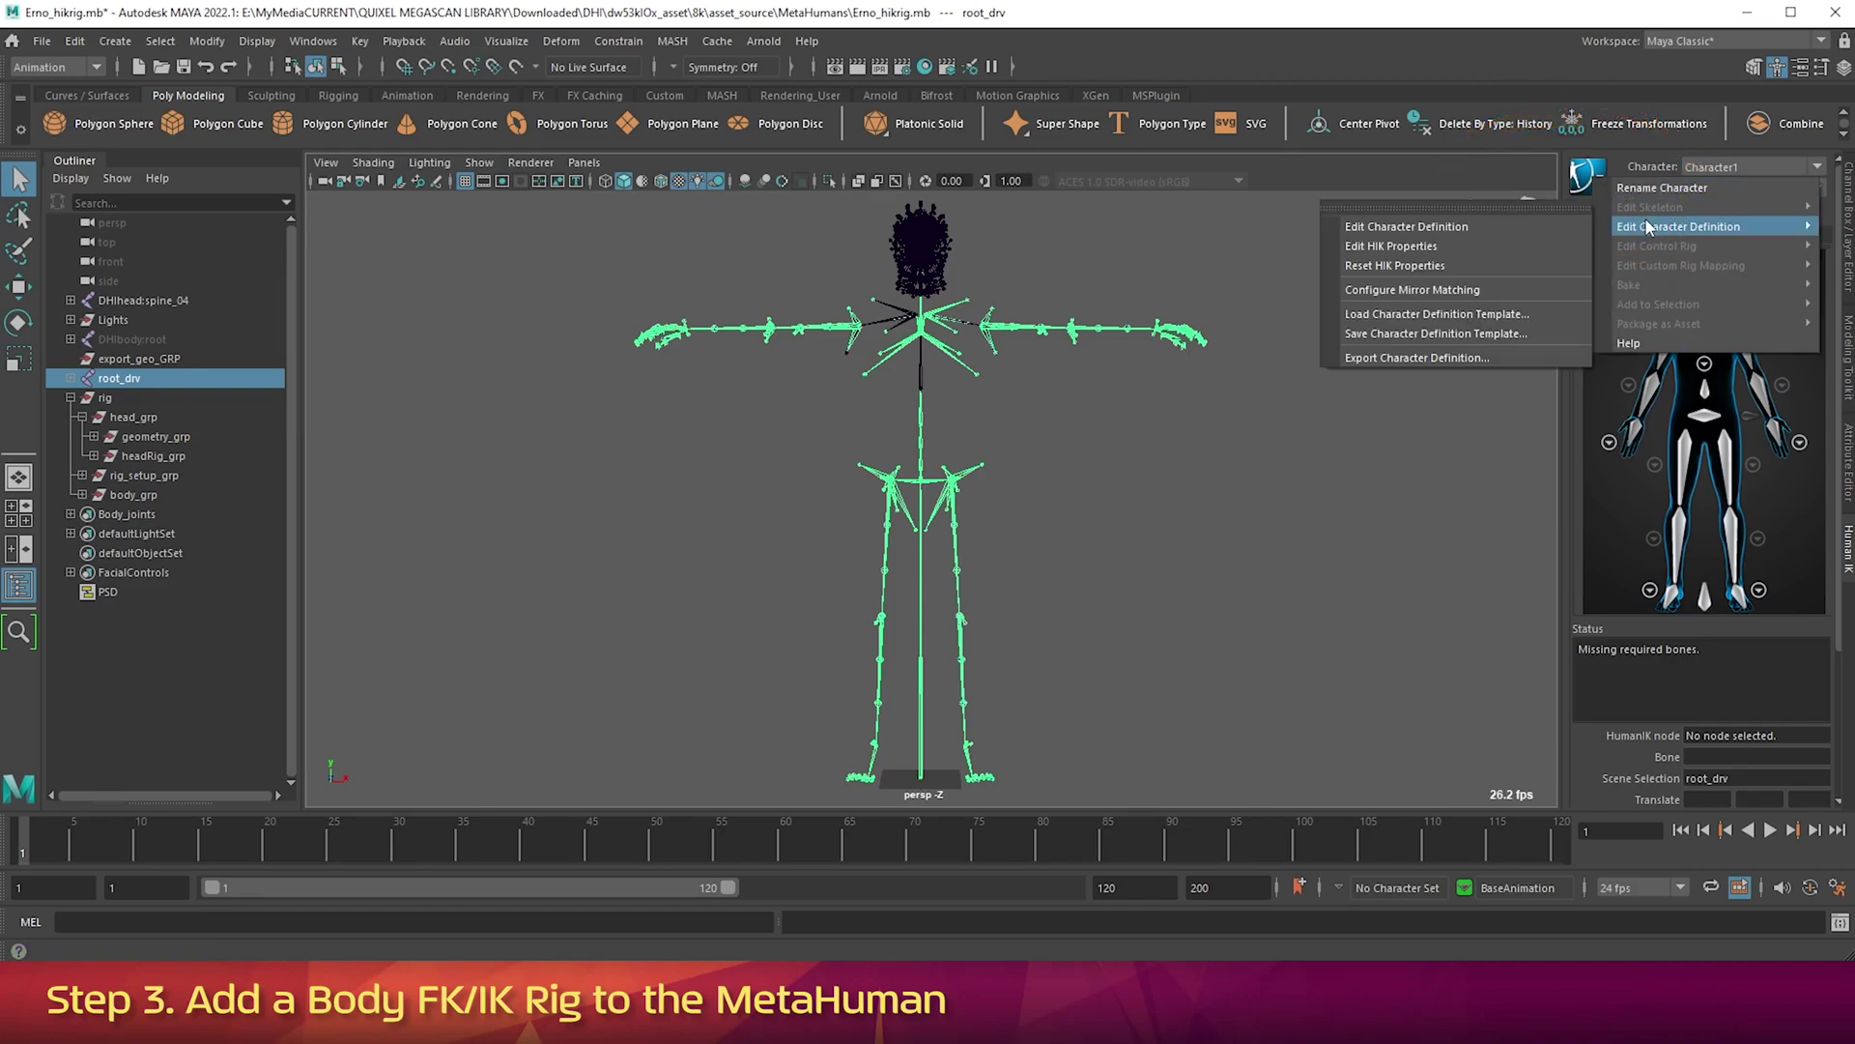
pyautogui.click(1516, 316)
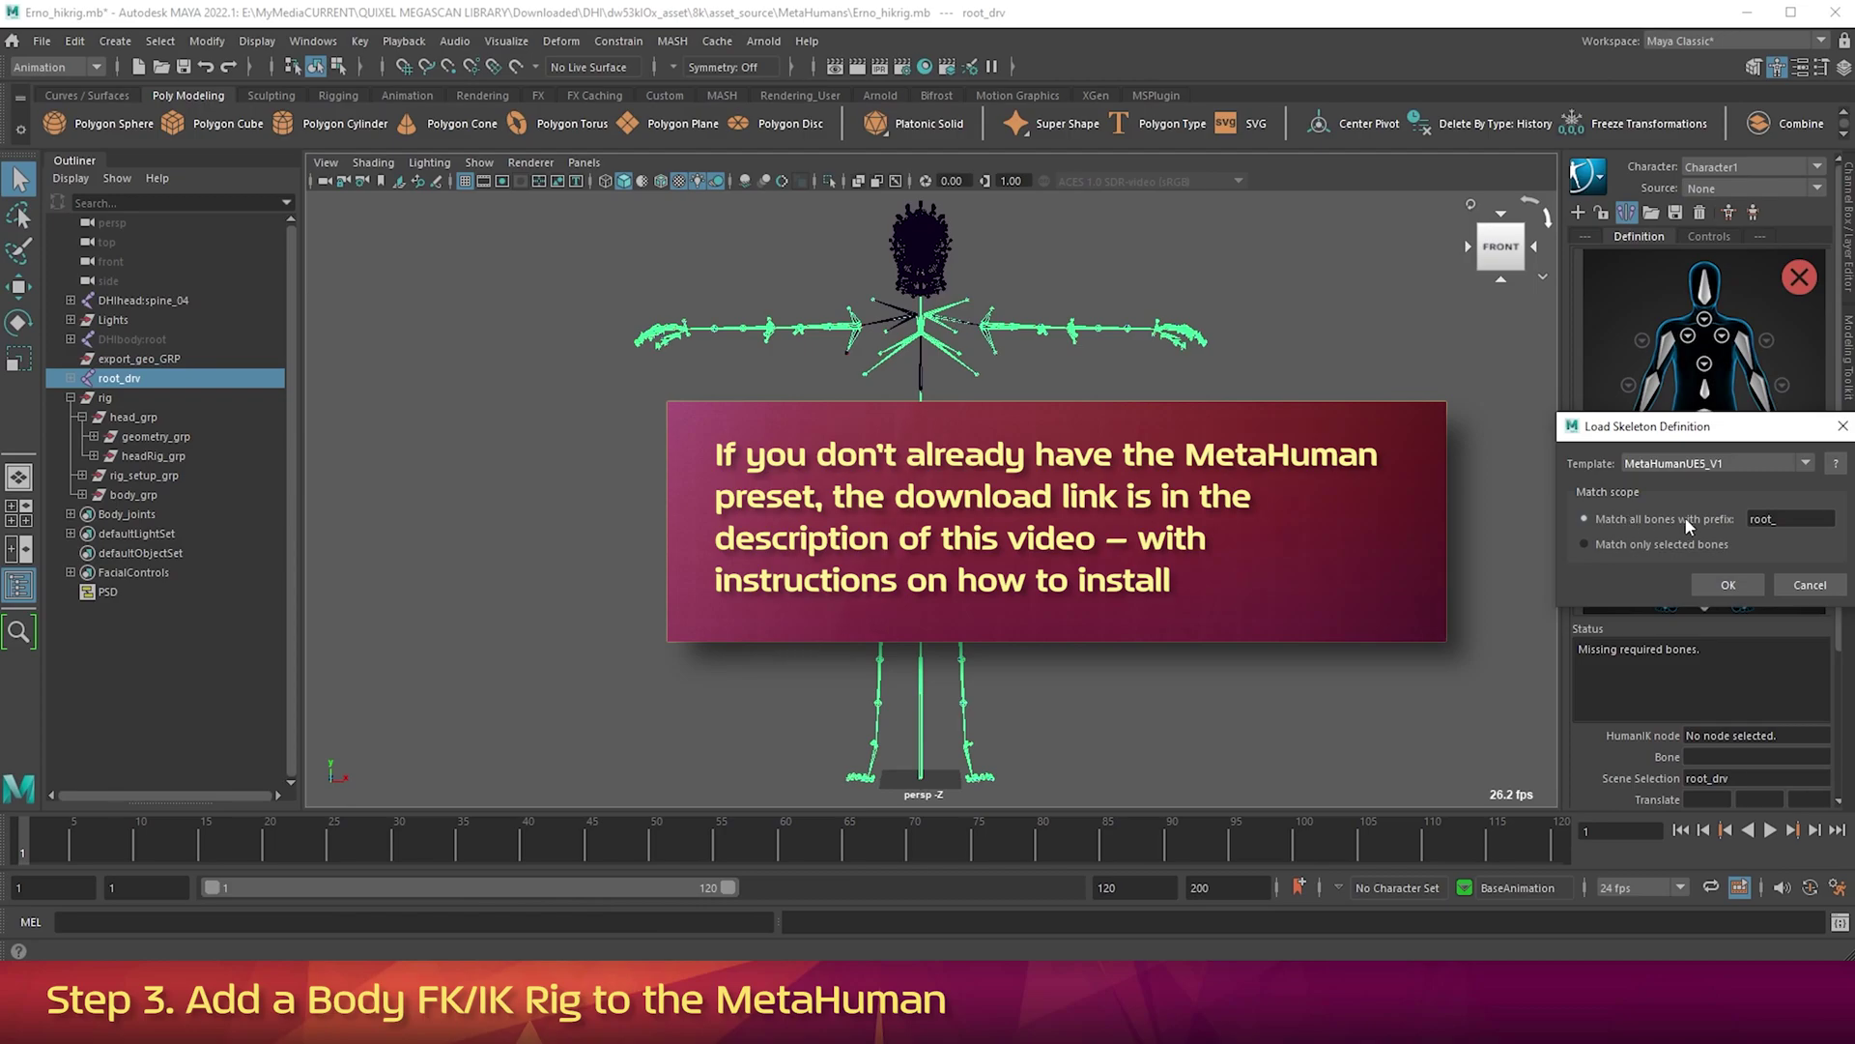
pyautogui.doubleClick(1774, 518)
pyautogui.press('BackSpace')
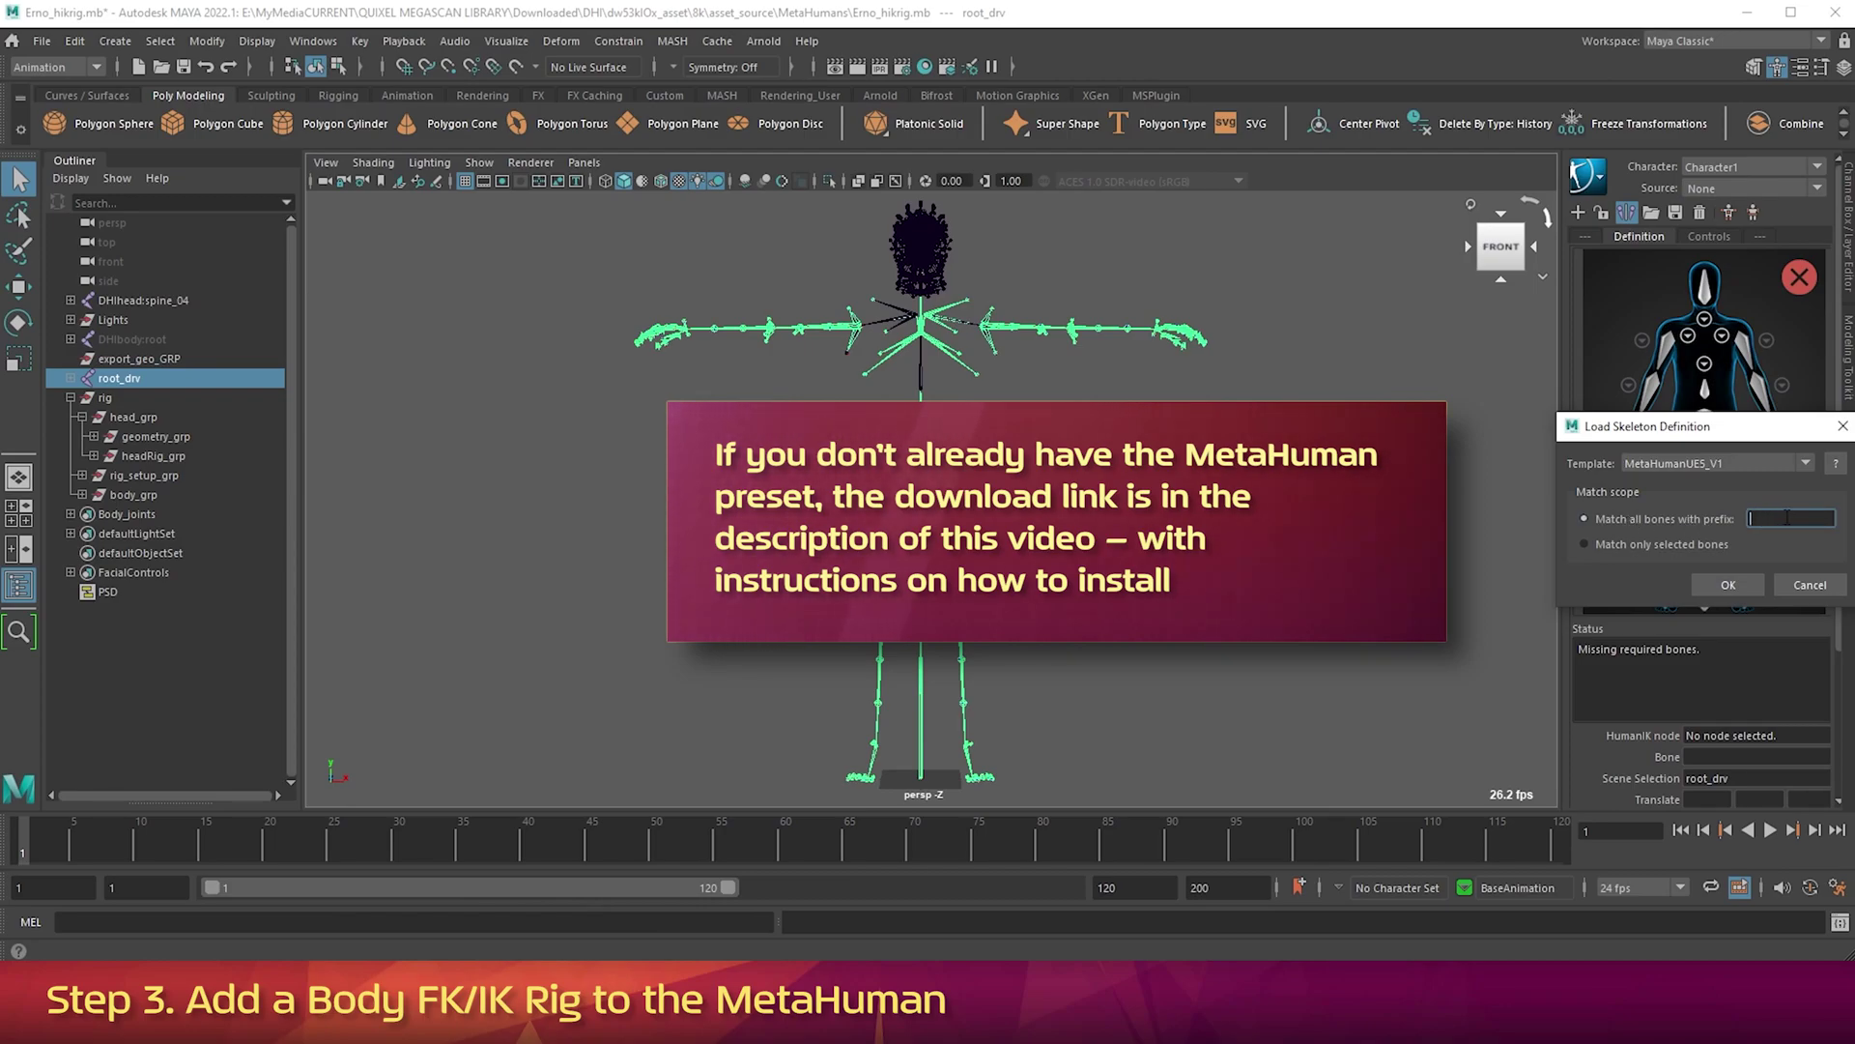
pyautogui.click(1729, 585)
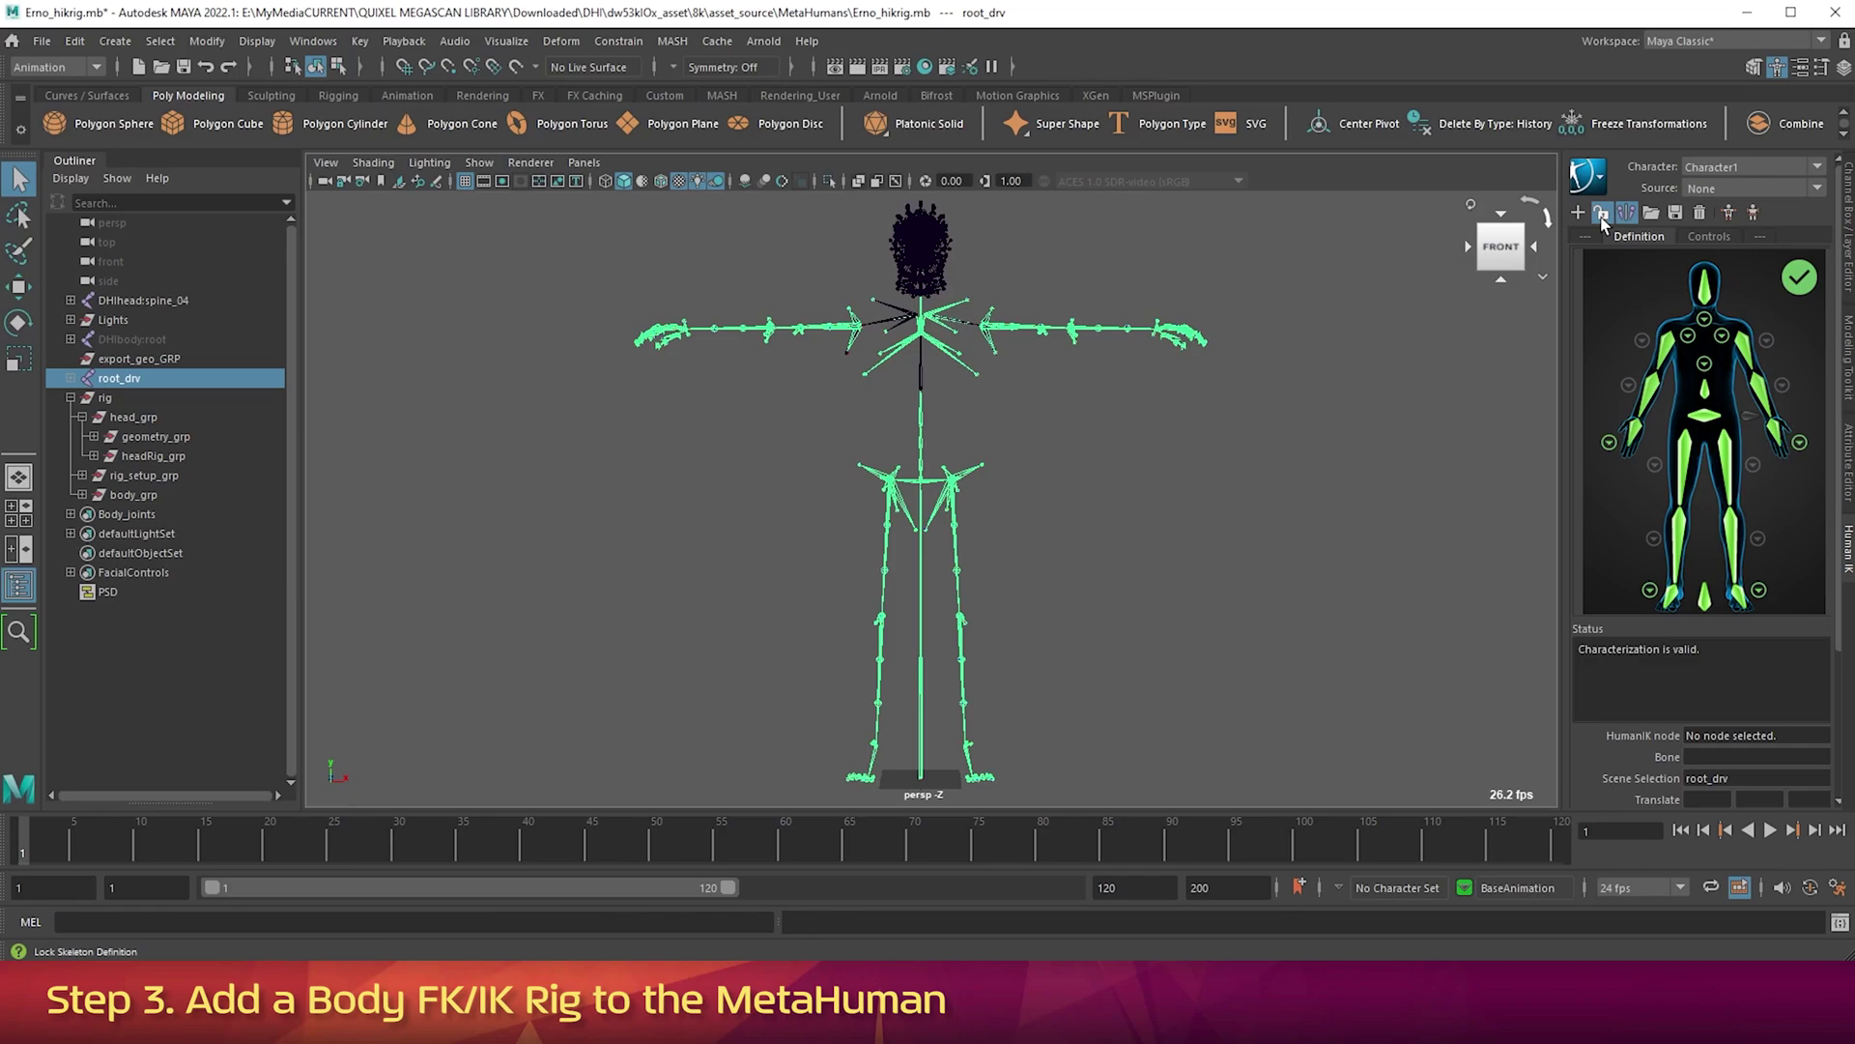
# Lock the skeleton definition and drive the character with a new HumanIK control rig.
pyautogui.click(1601, 216)
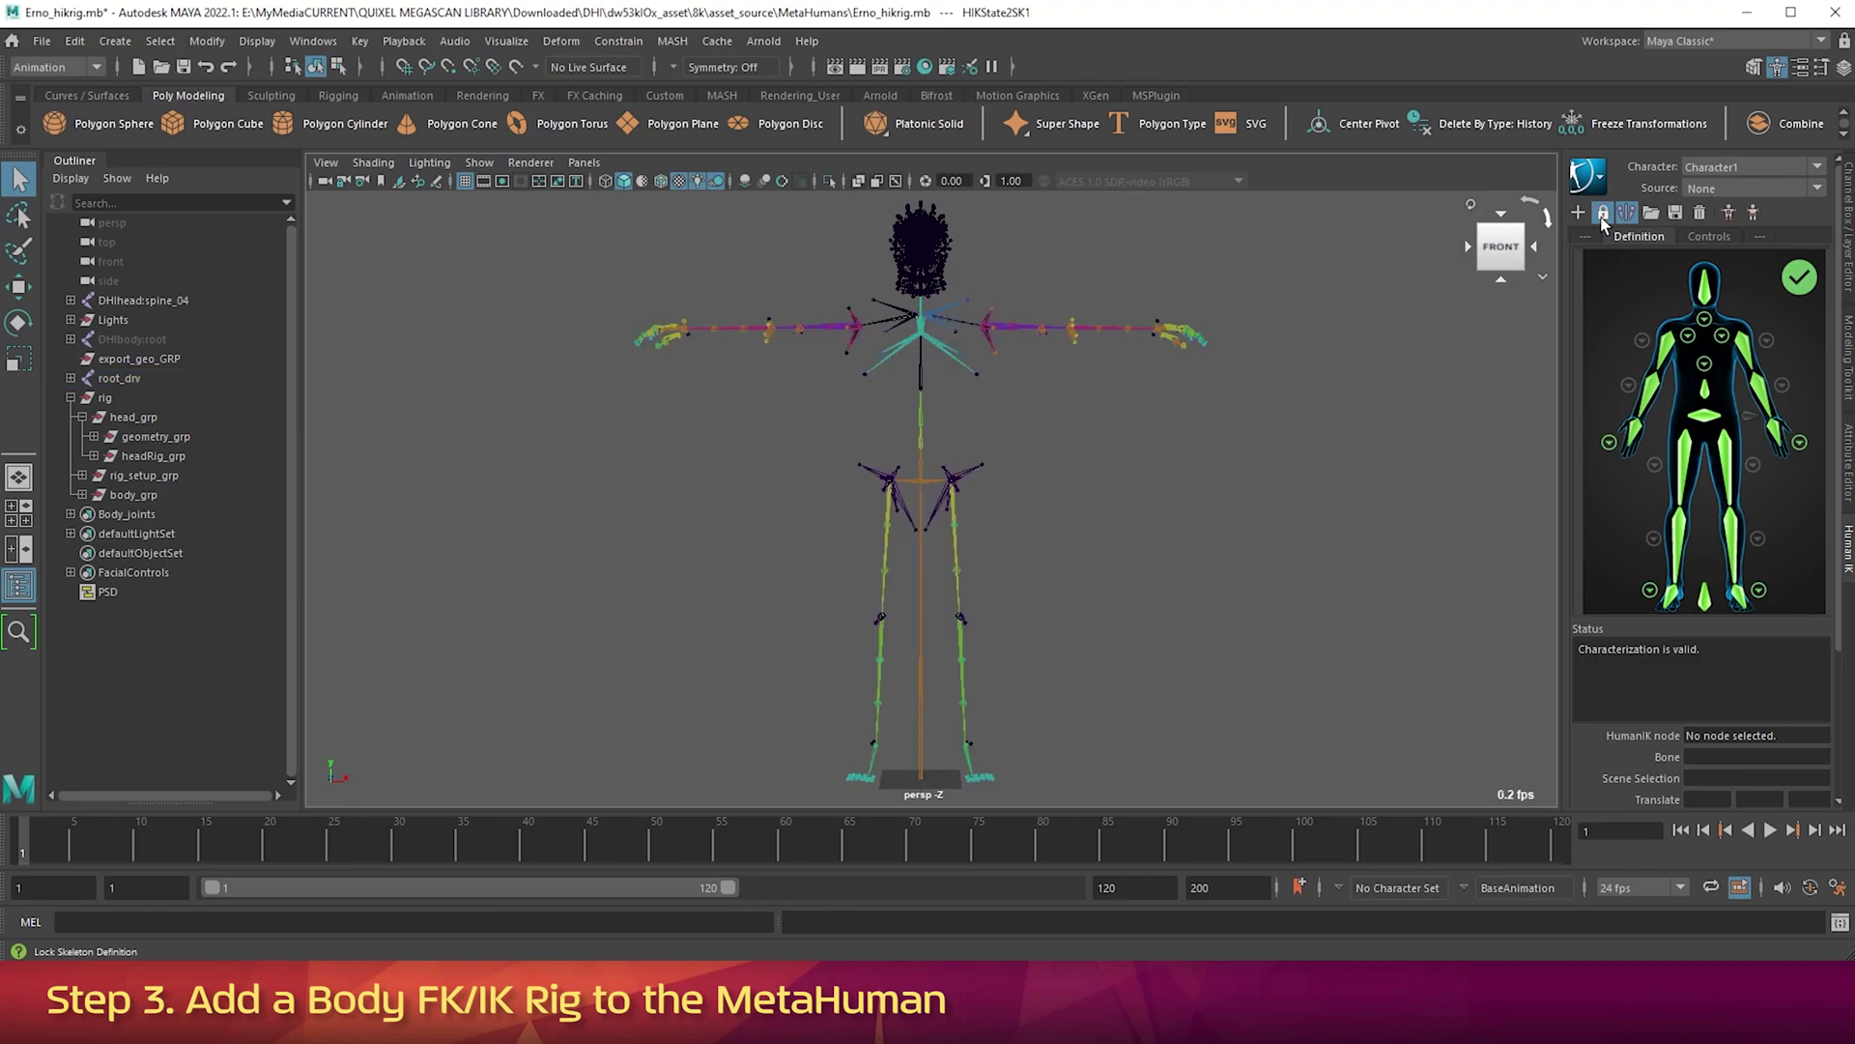
pyautogui.click(1716, 189)
pyautogui.click(1712, 246)
# Rename the character to ERNOHIK.
pyautogui.click(1599, 186)
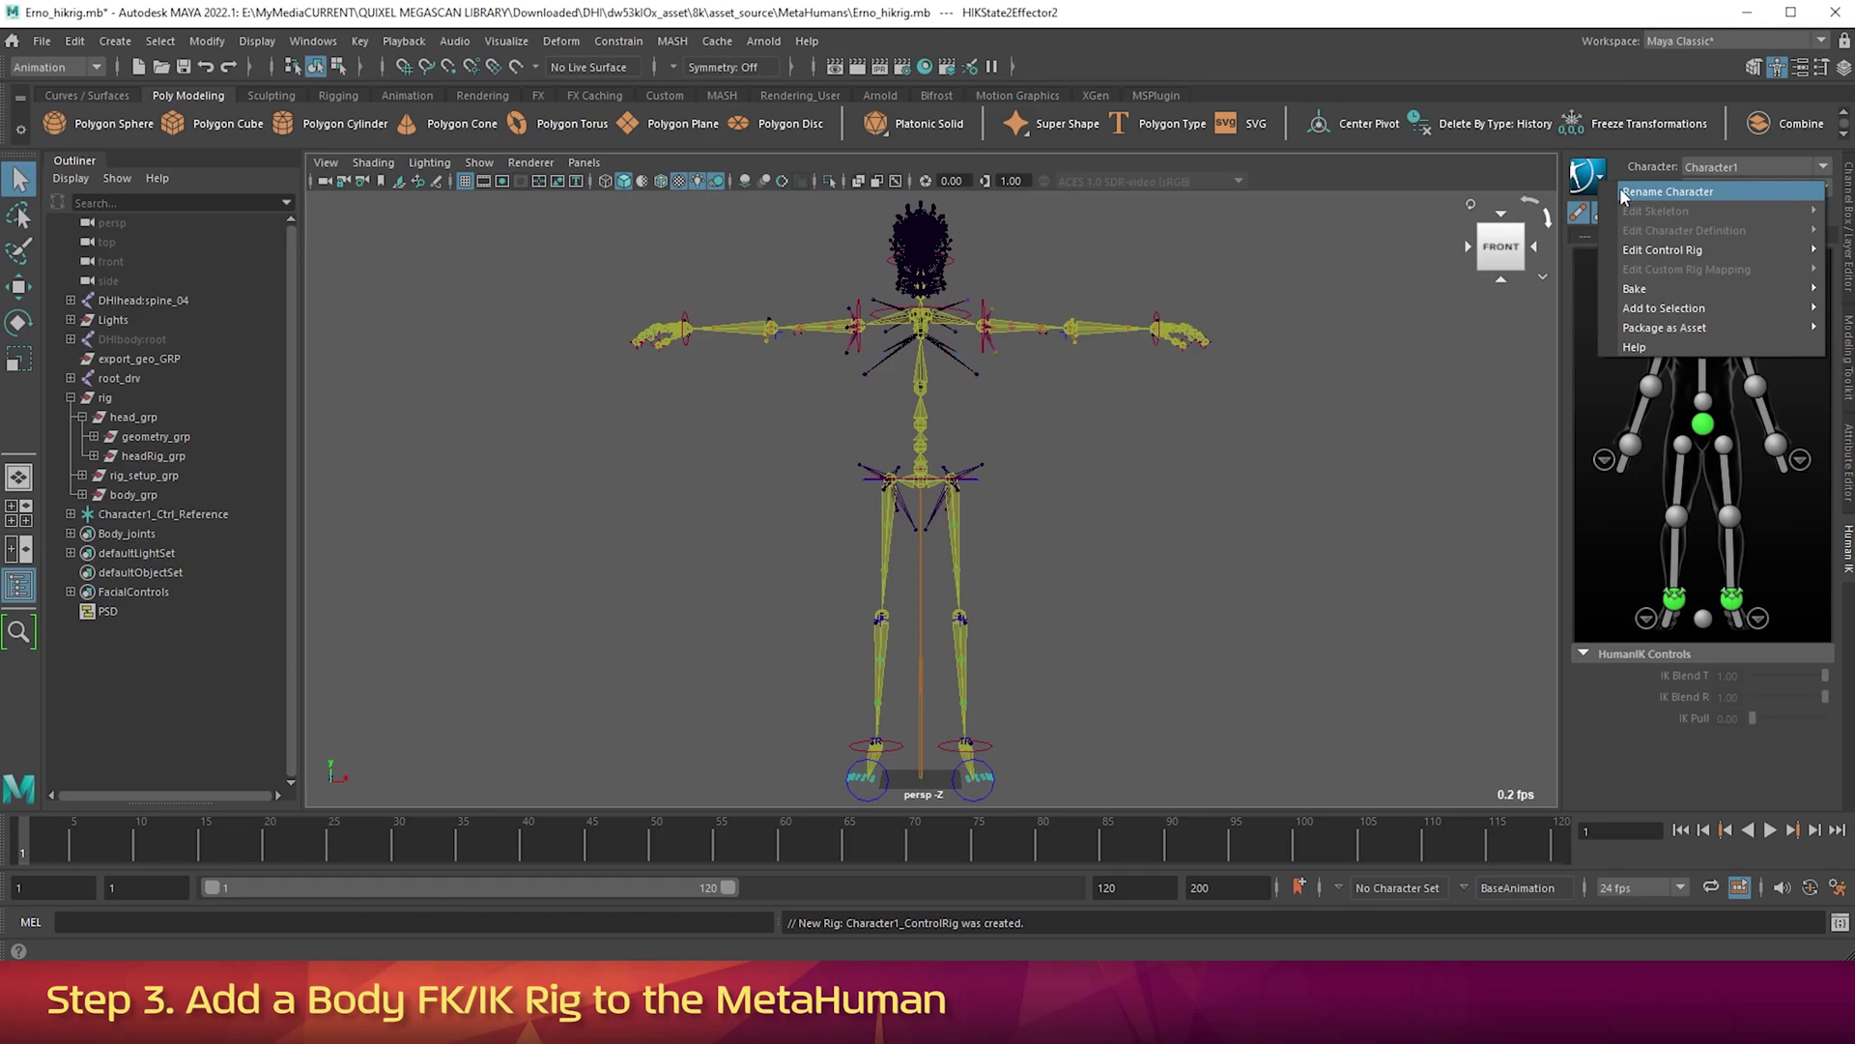
pyautogui.click(1667, 191)
pyautogui.write('ERNO')
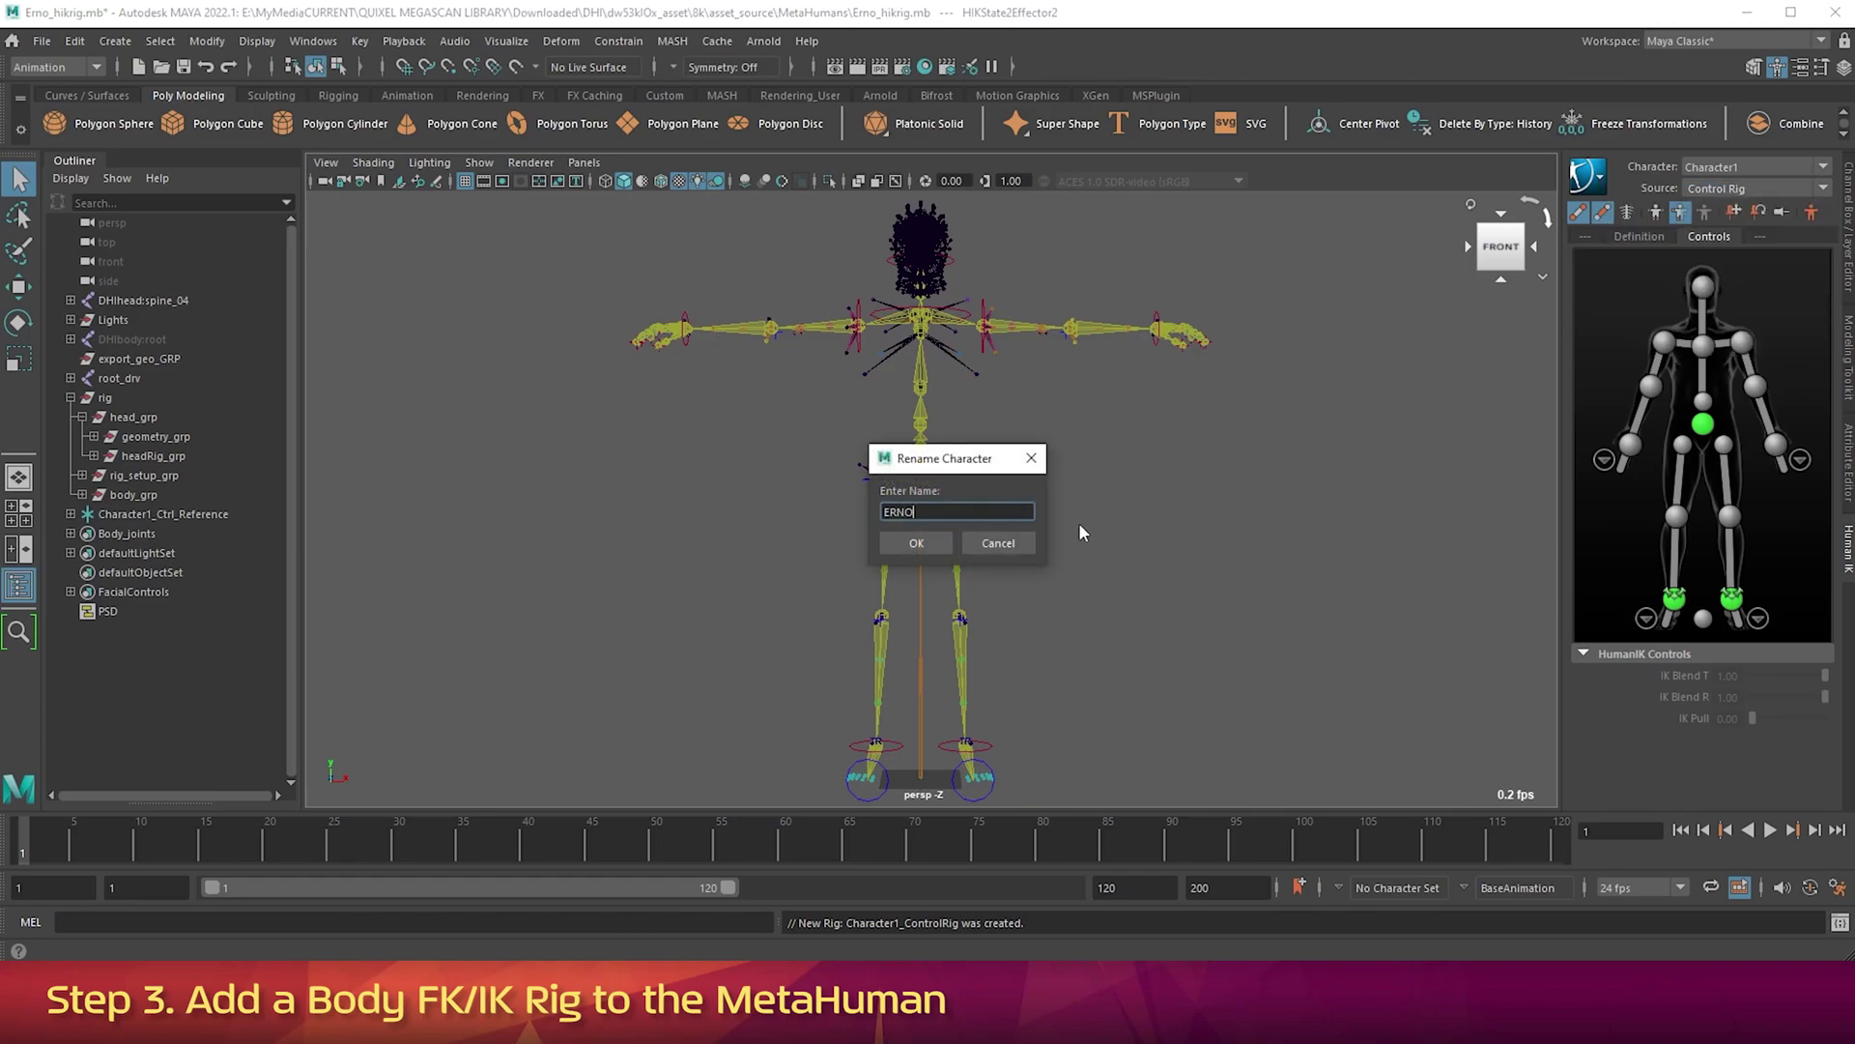
pyautogui.write('HIK')
pyautogui.click(909, 541)
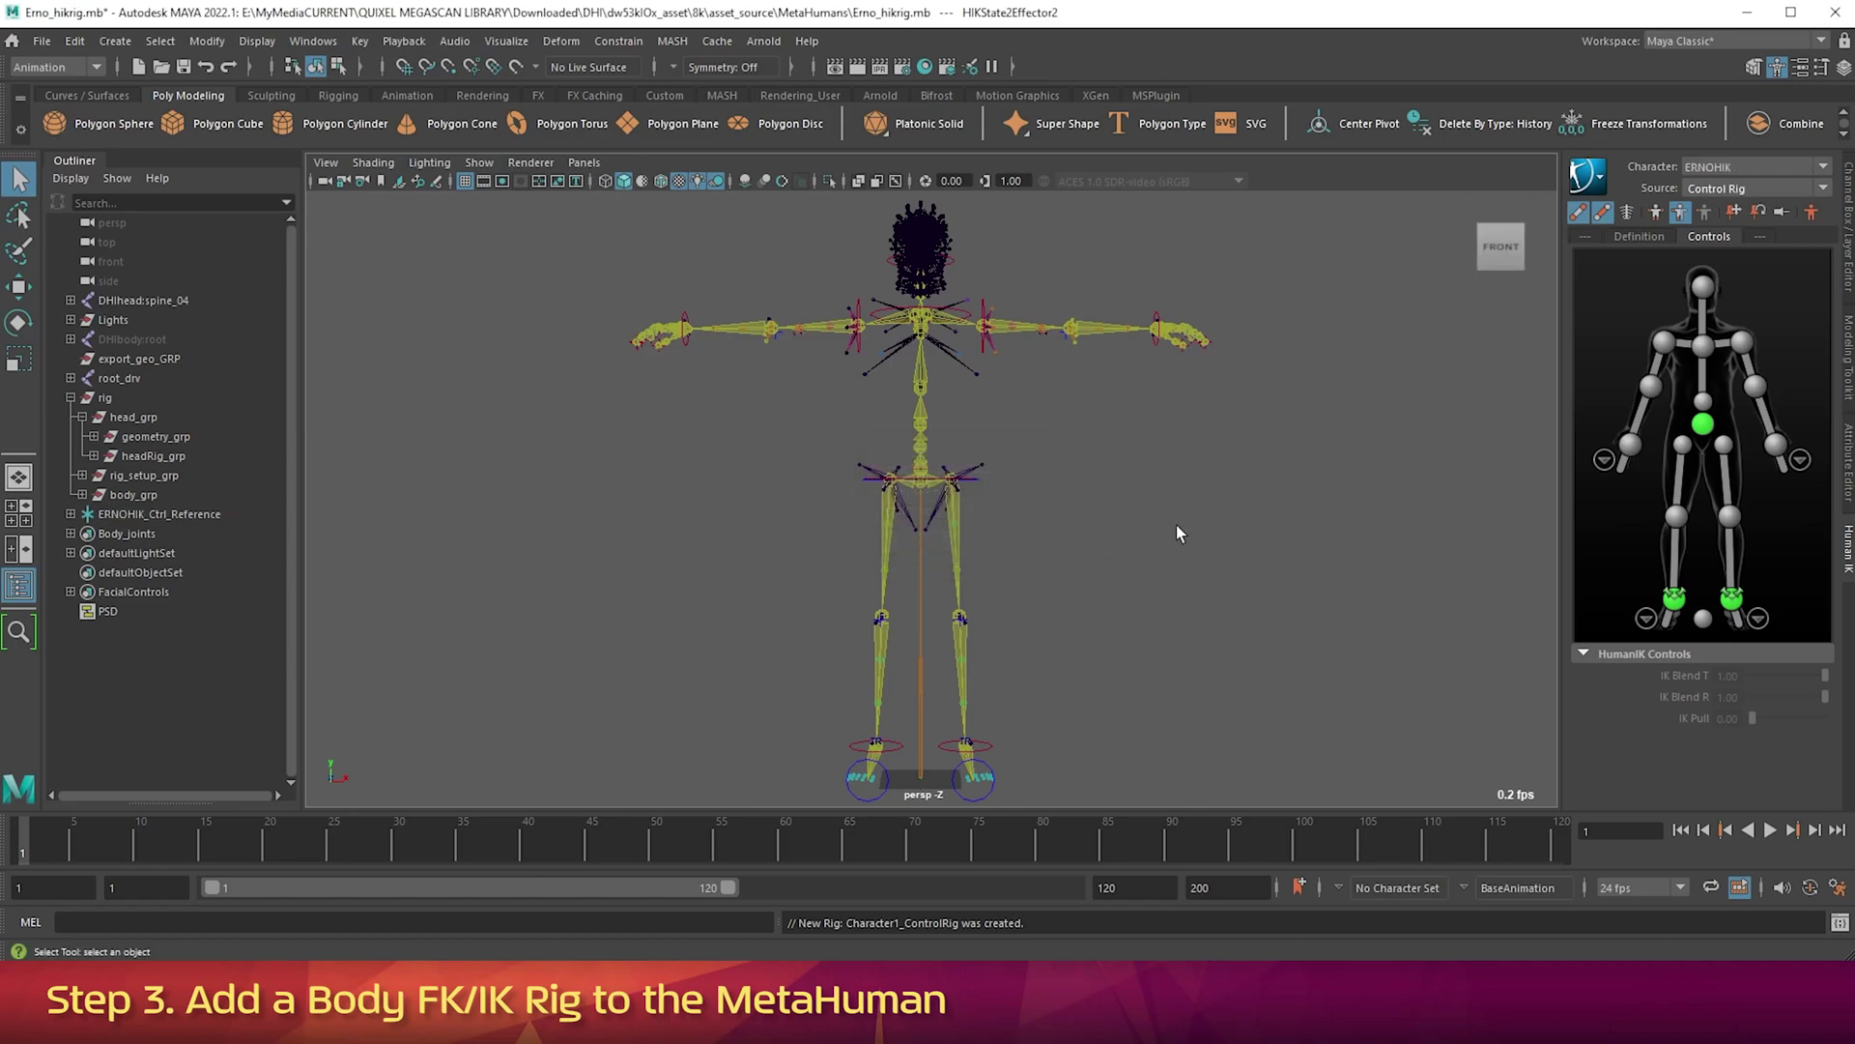
# Hide joints, show polygon meshes in the viewport, and save the scene as Erno_hikrig.mb.
pyautogui.click(479, 163)
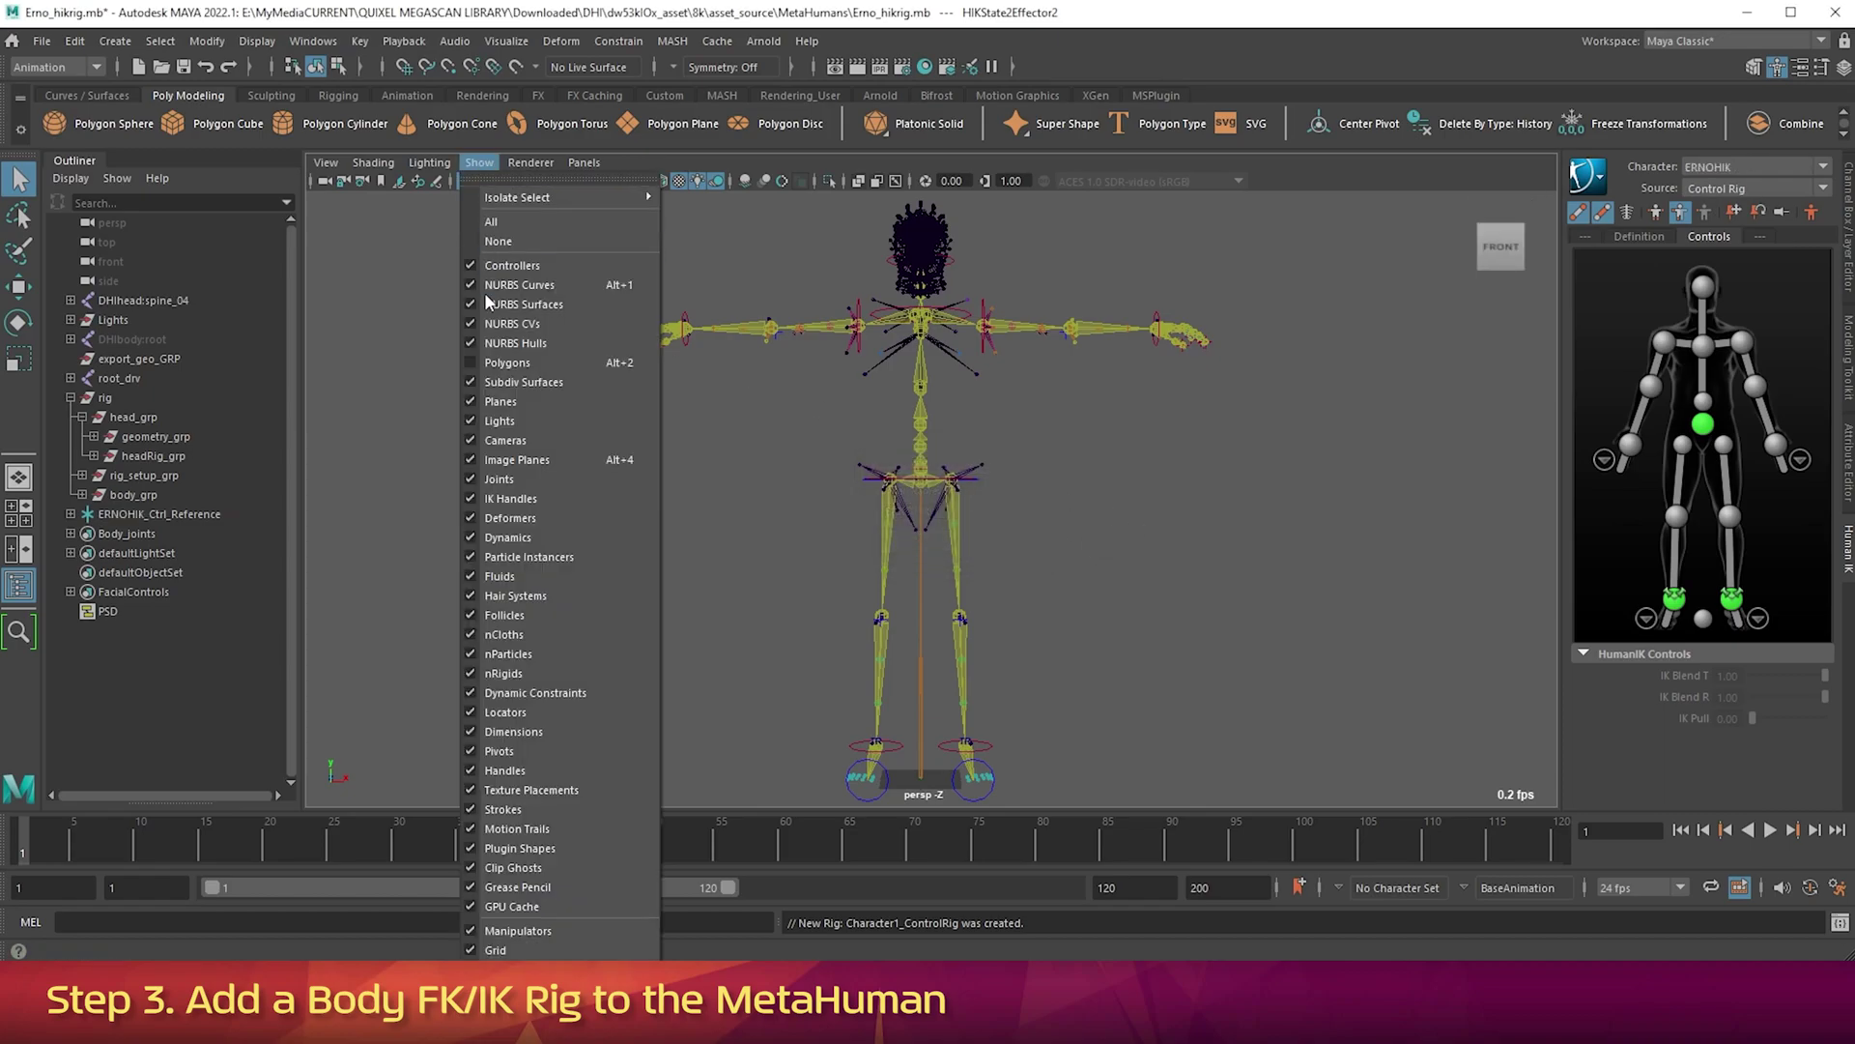
pyautogui.click(500, 479)
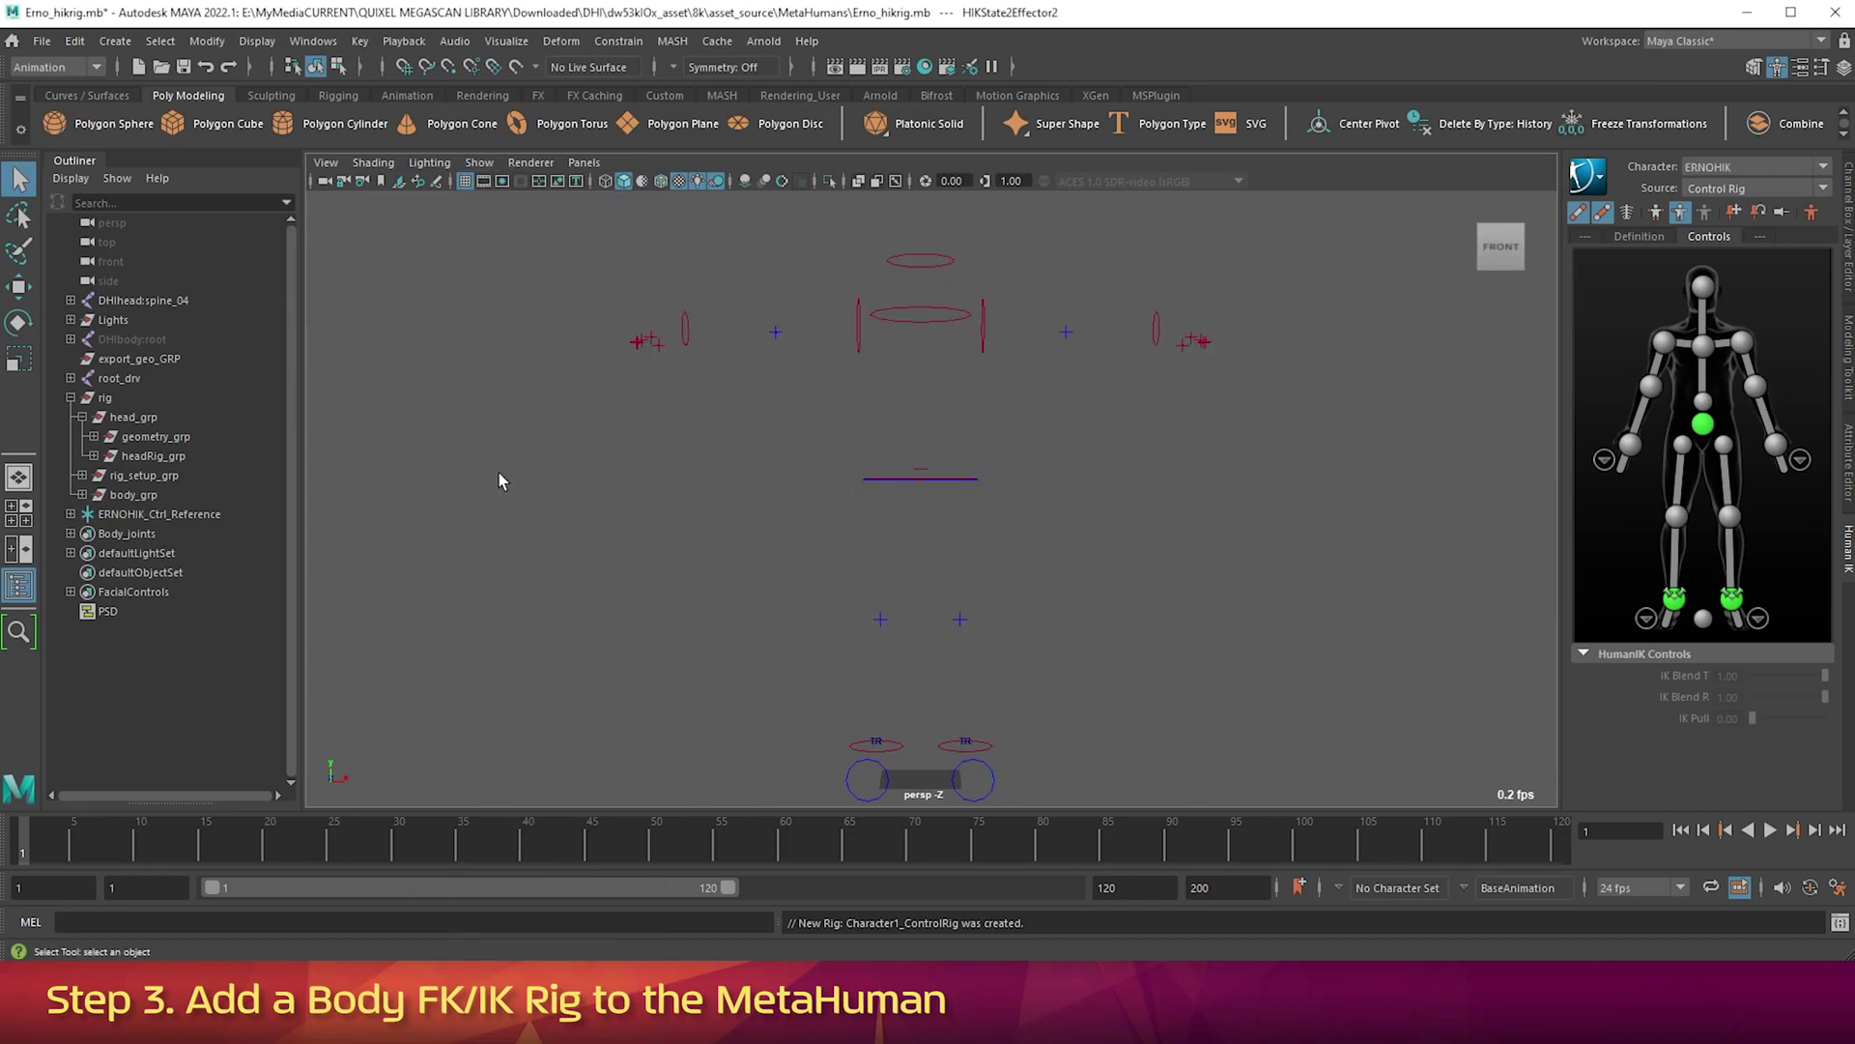
pyautogui.click(480, 163)
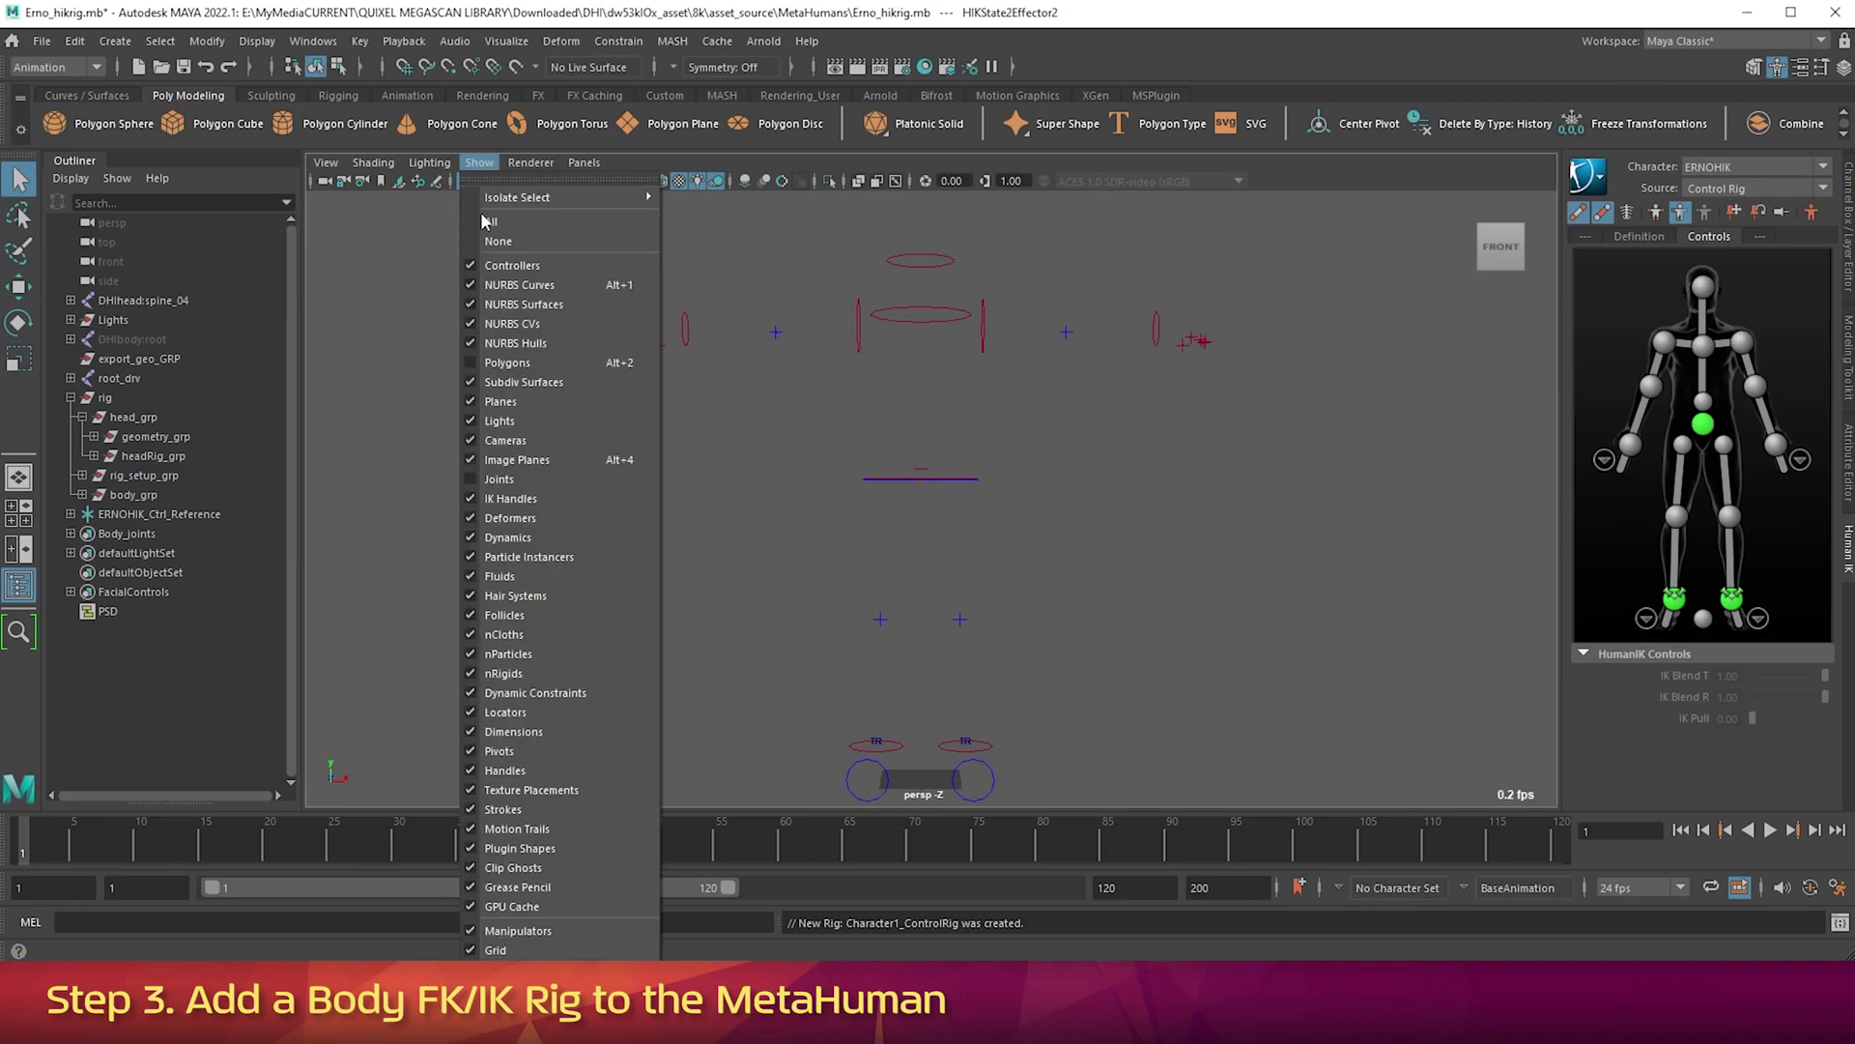
pyautogui.click(491, 364)
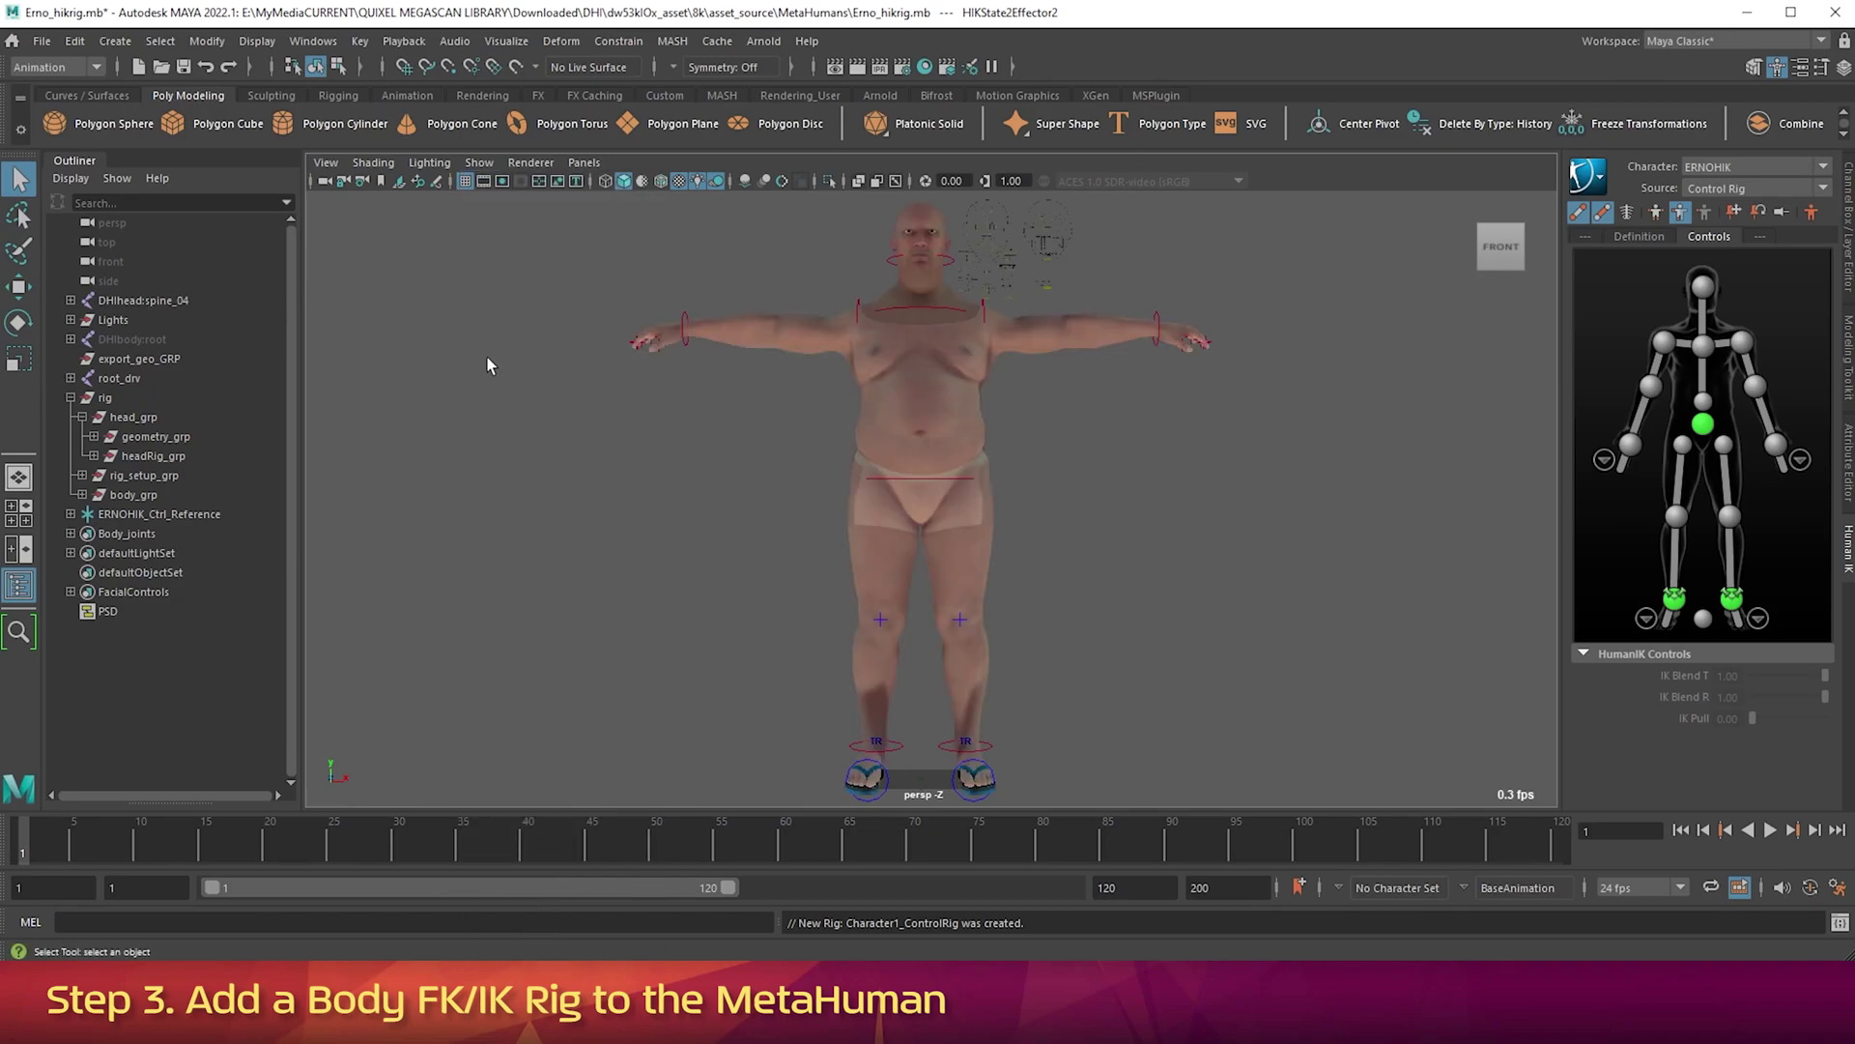
pyautogui.click(41, 43)
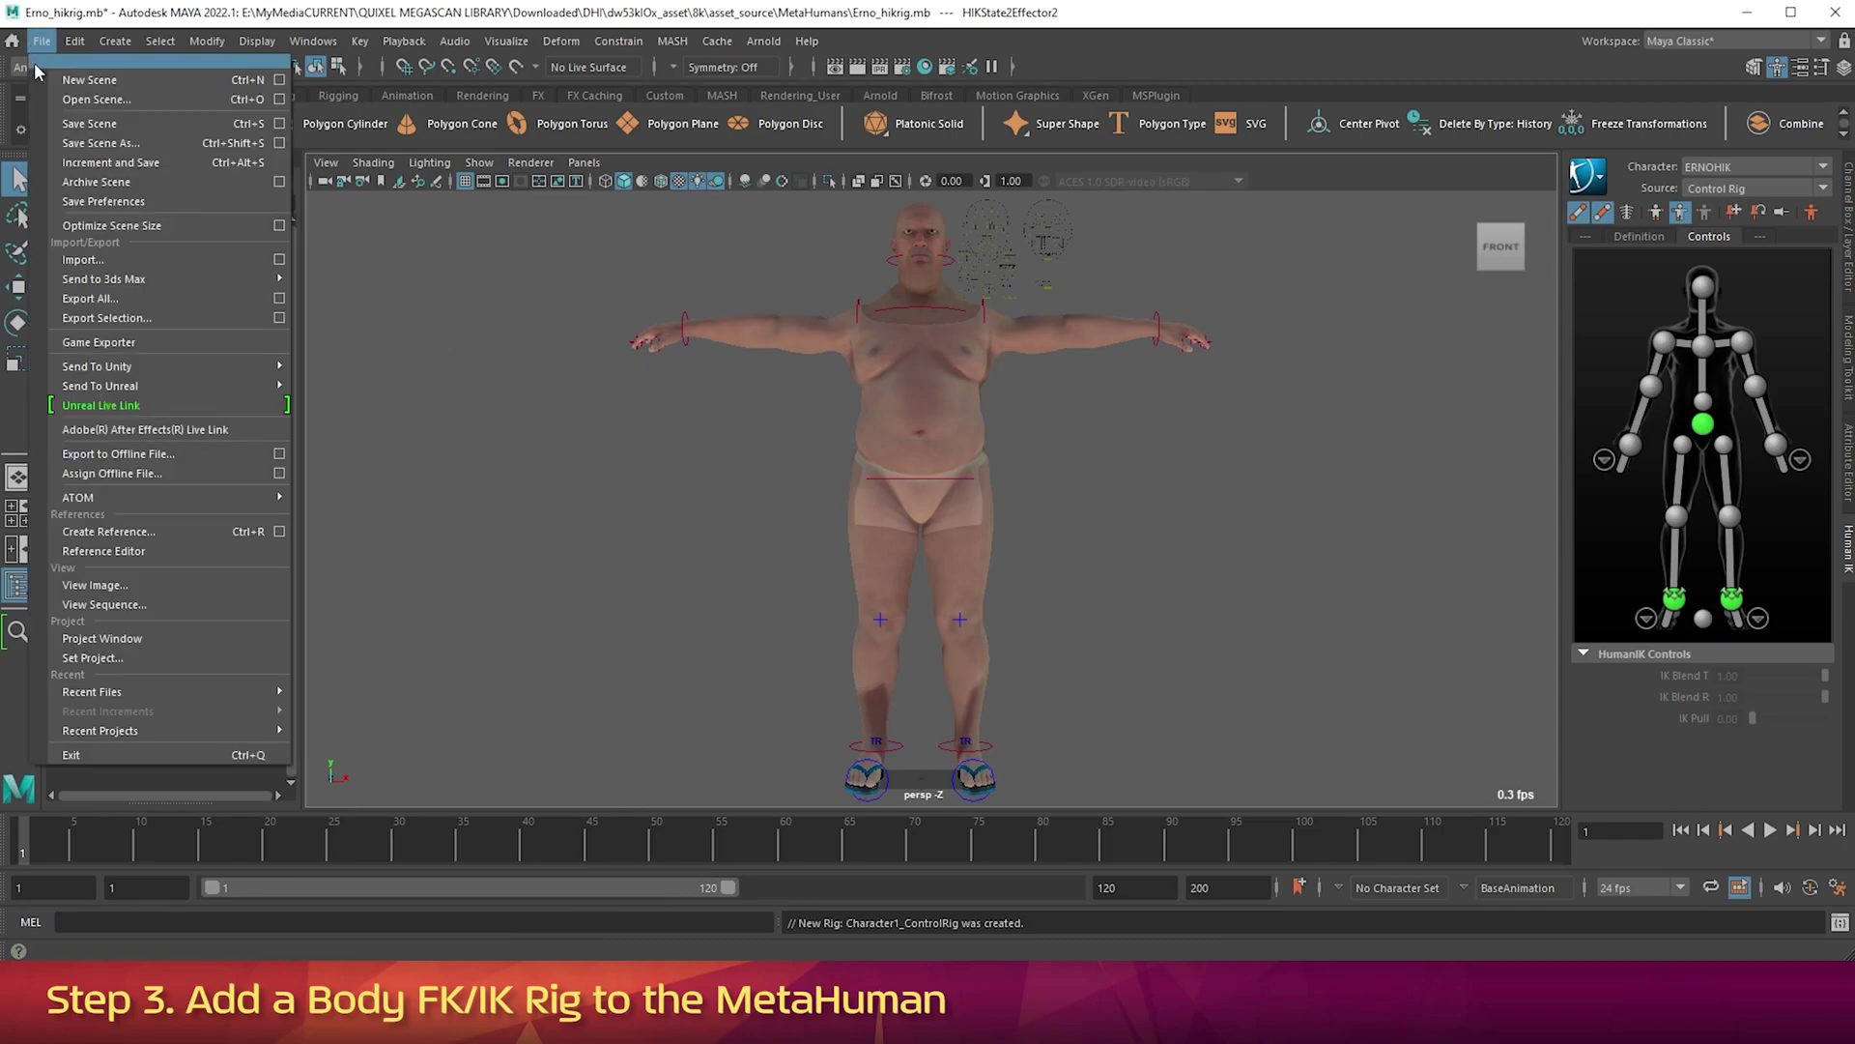
pyautogui.click(97, 124)
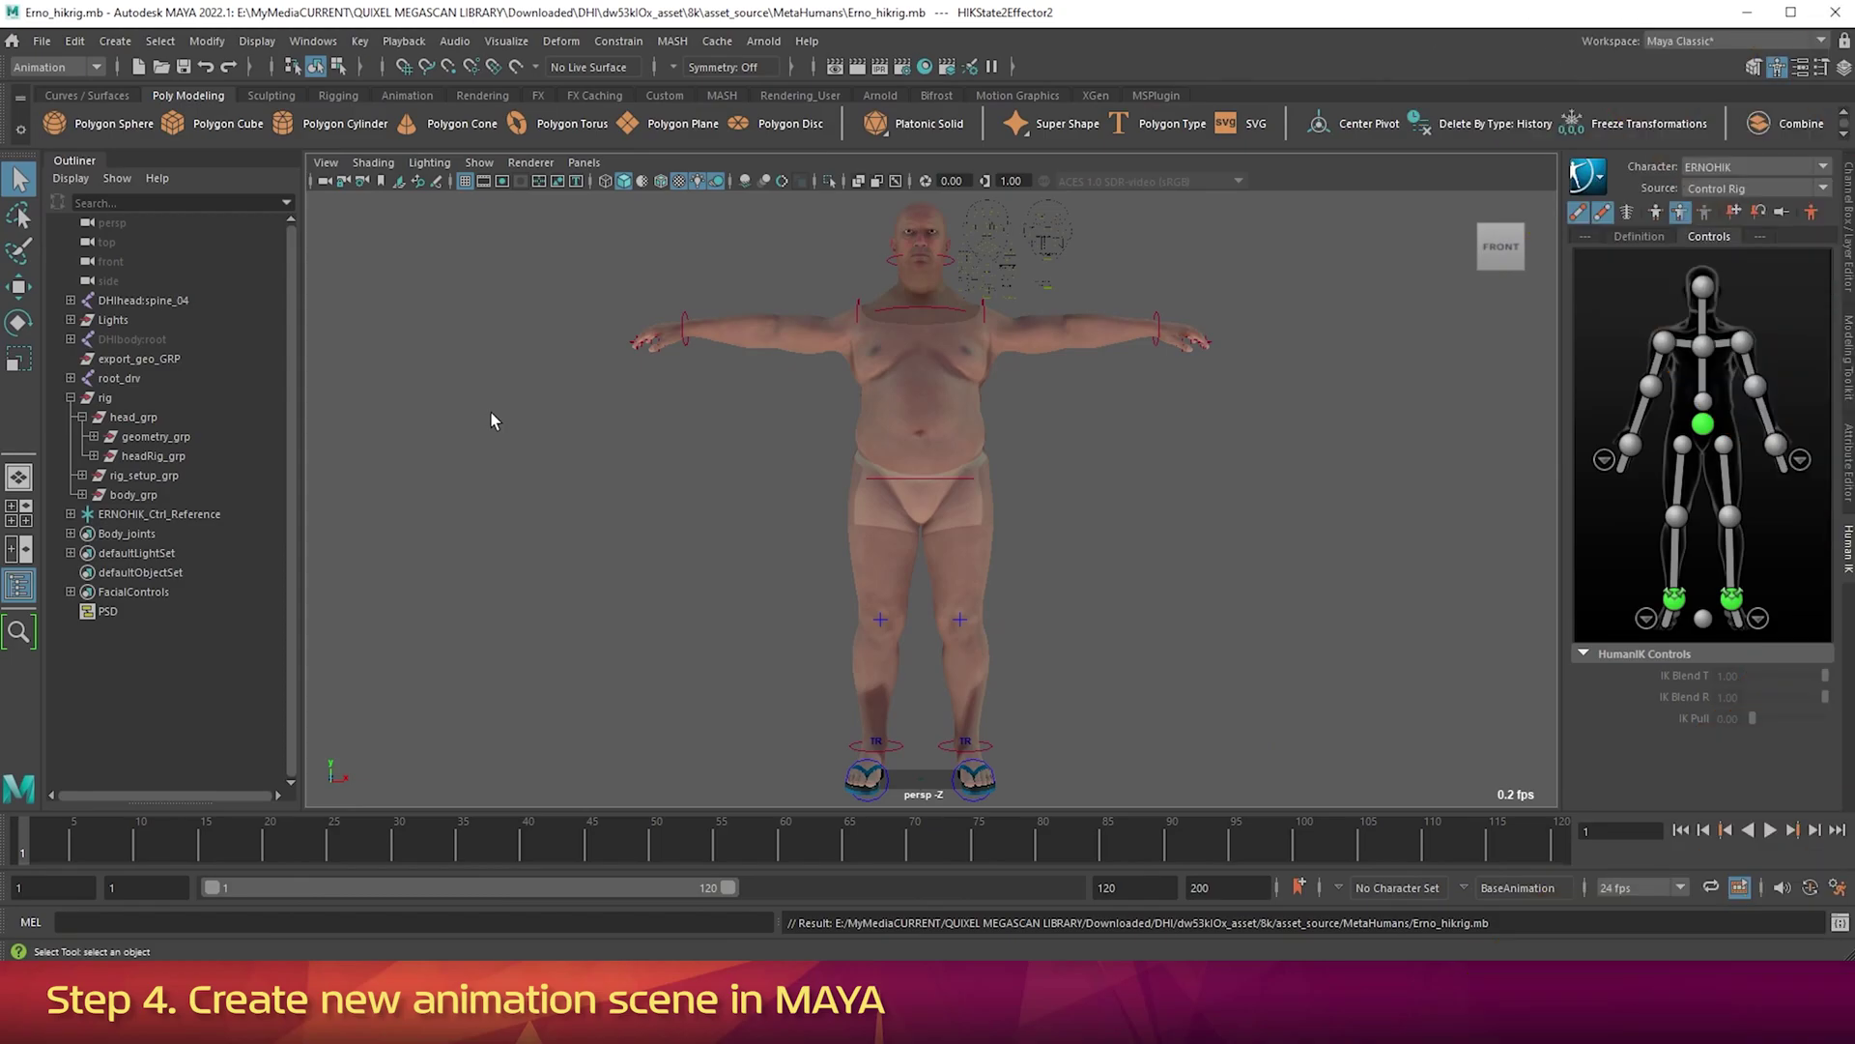
# Create a blank scene and save it in the MetaHumans folder as Erno_Anim01_BeforeMocap.mb.
pyautogui.click(42, 42)
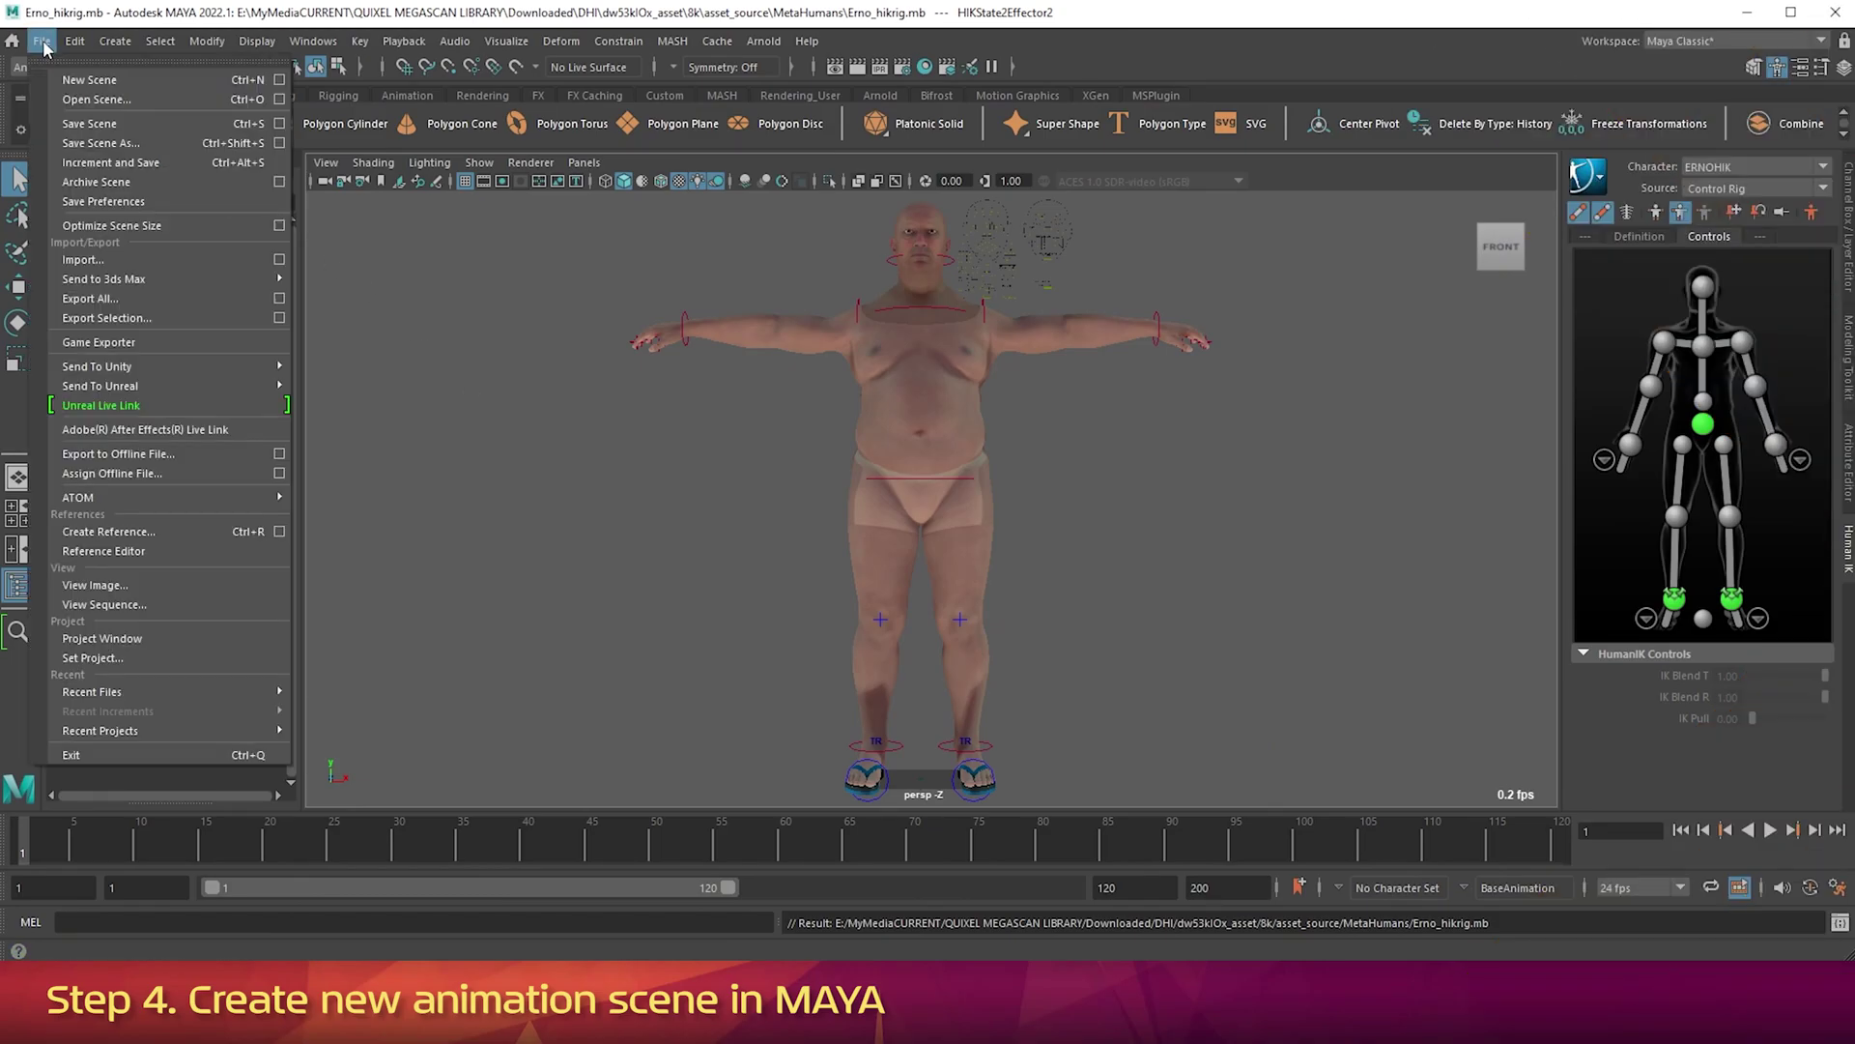
pyautogui.click(76, 83)
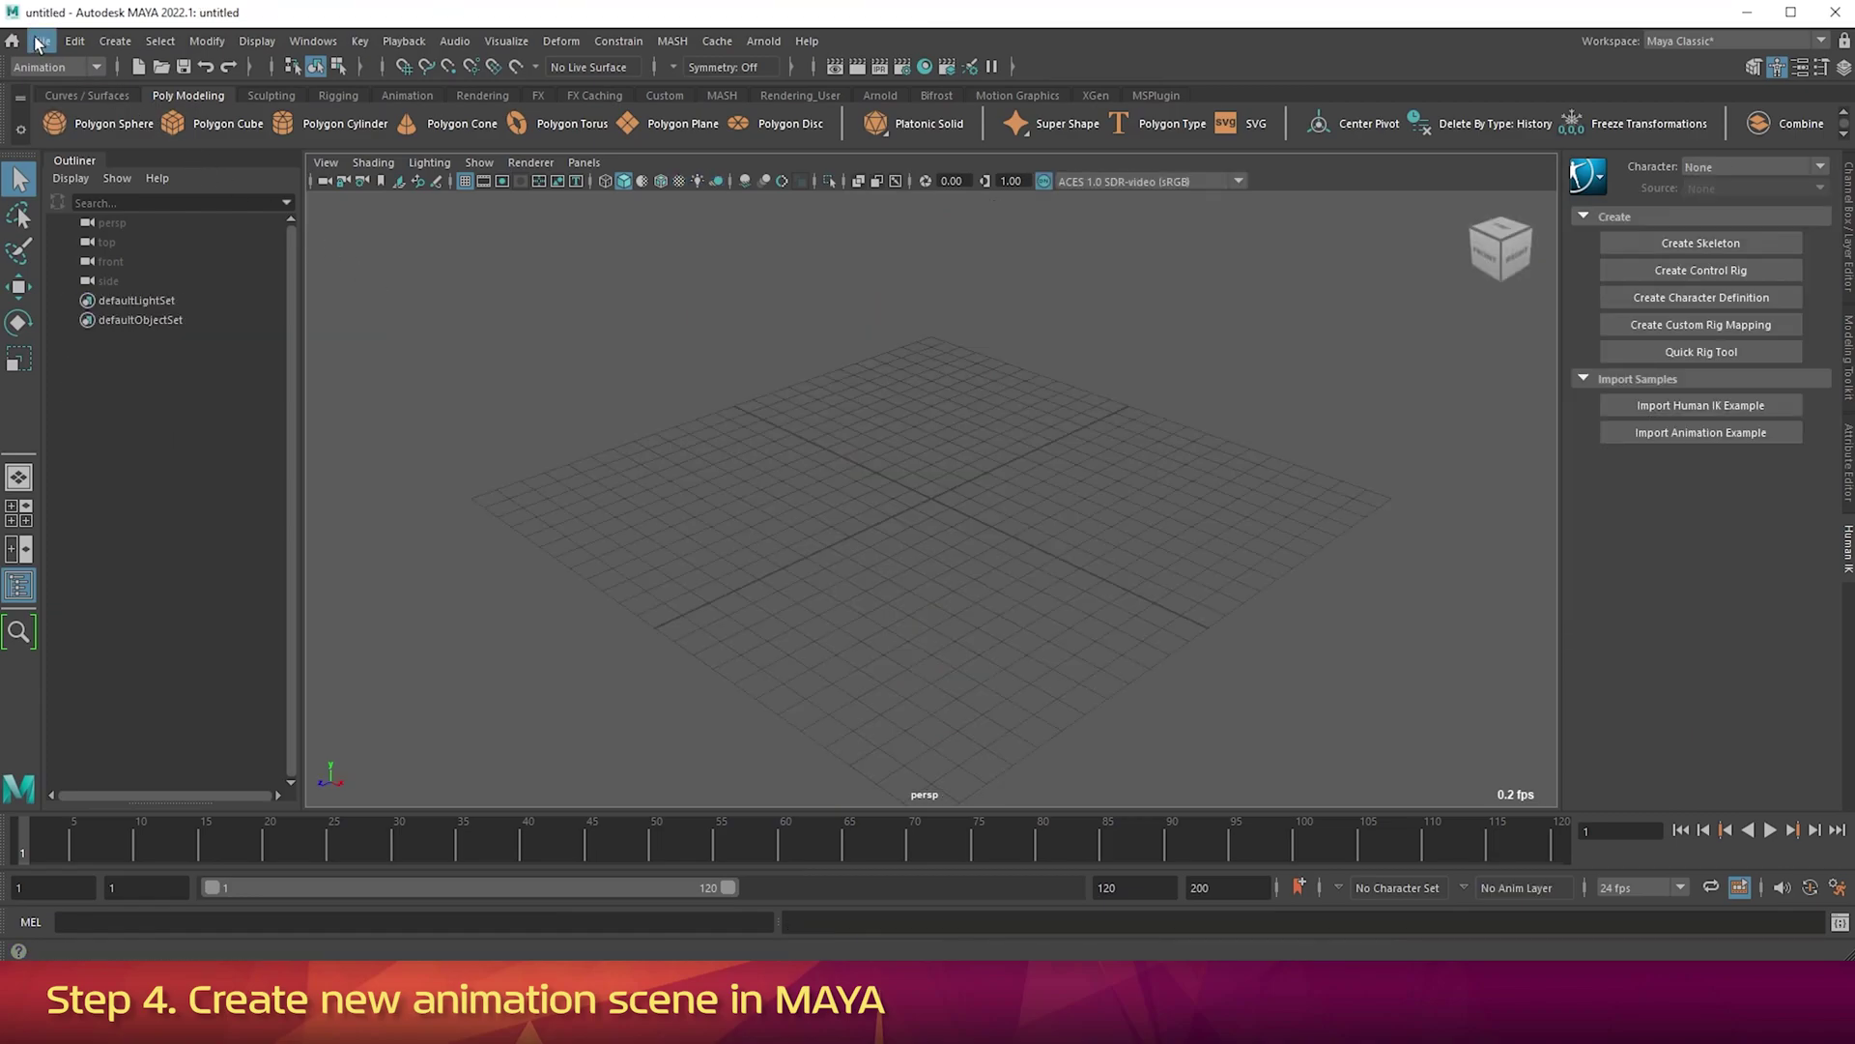
pyautogui.click(41, 43)
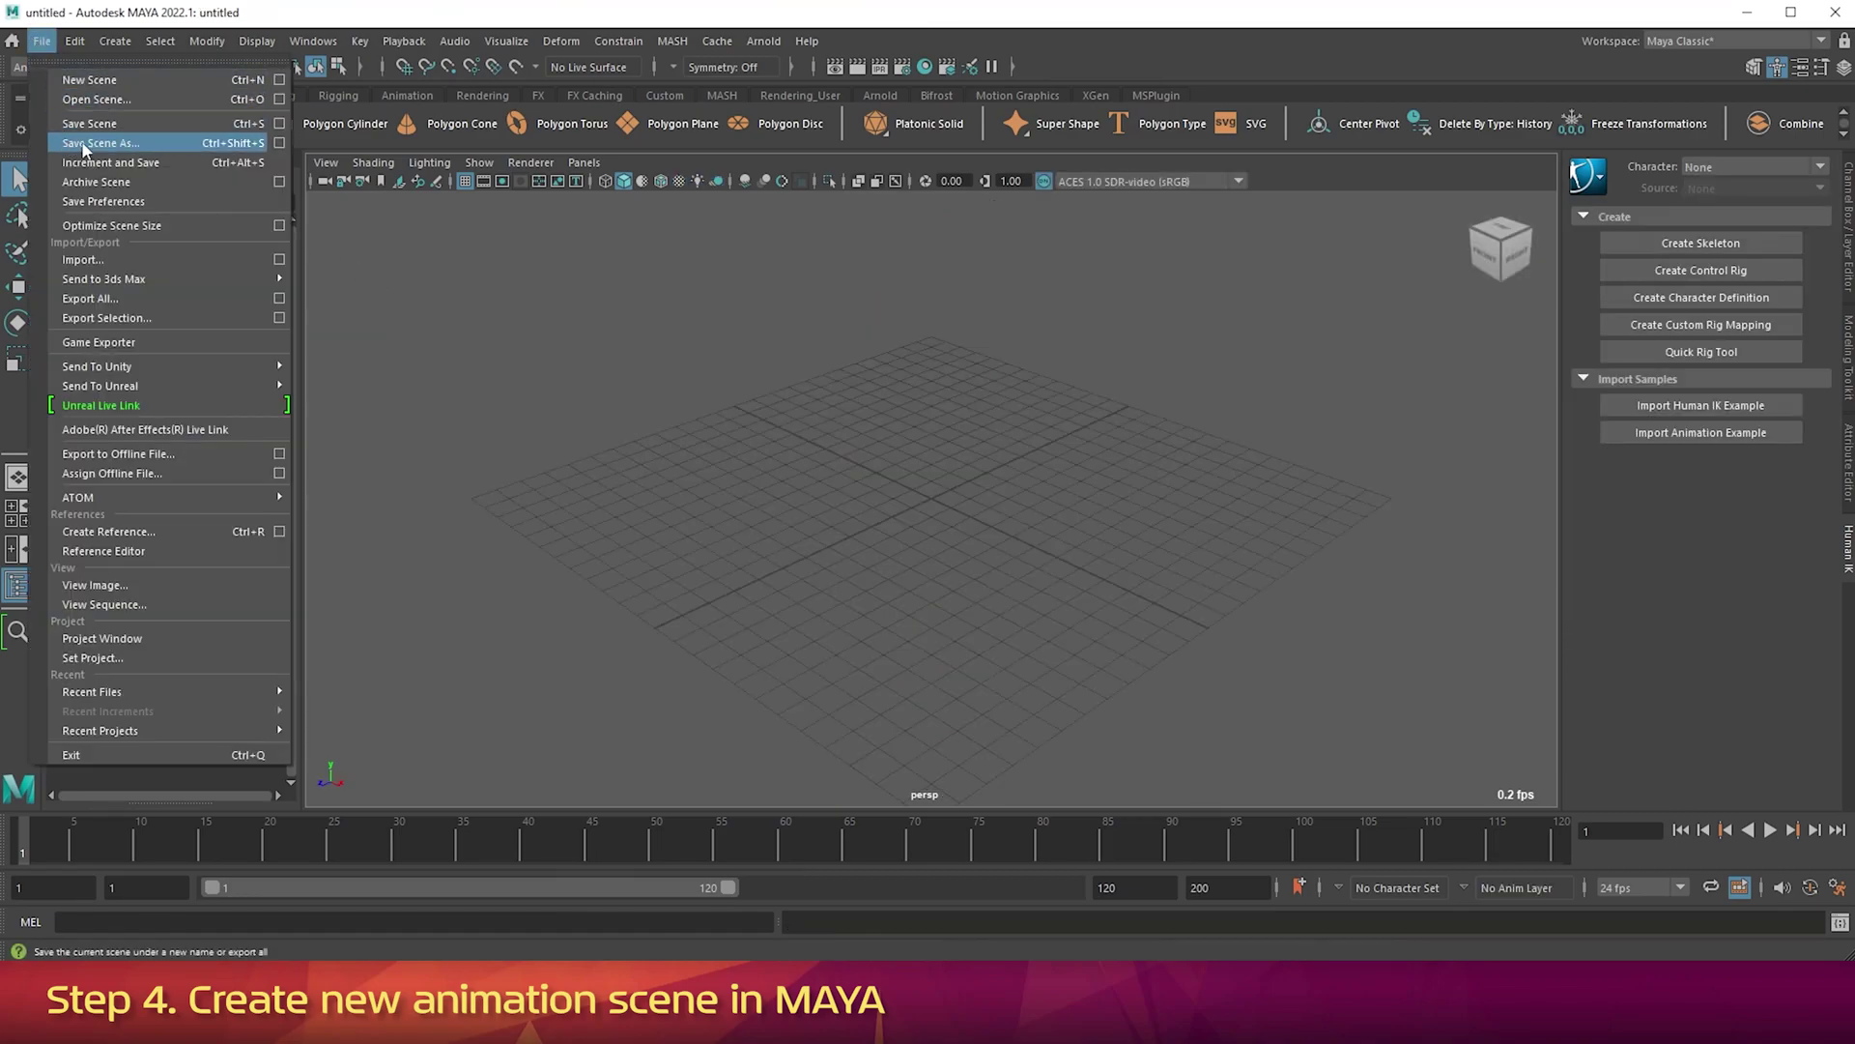
pyautogui.click(117, 145)
pyautogui.write('Erno_')
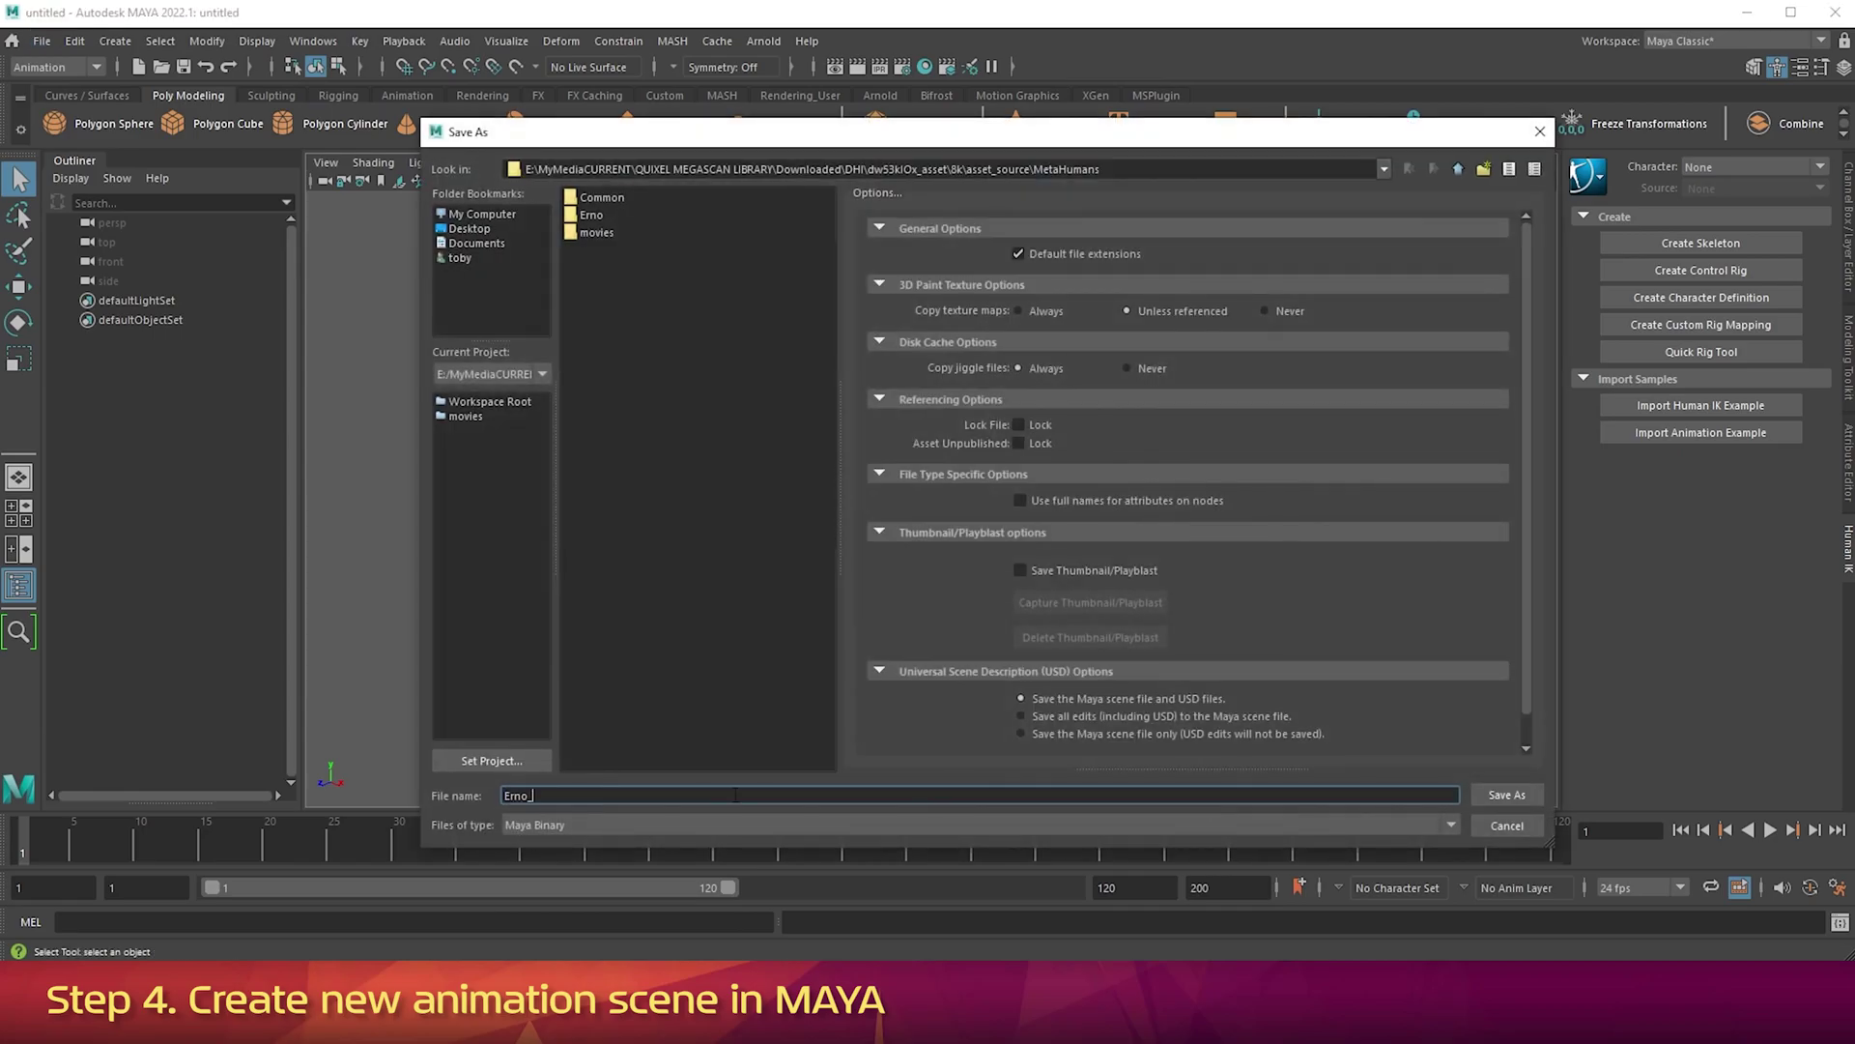
pyautogui.write('Anim01_BeforeMocap')
pyautogui.click(1506, 795)
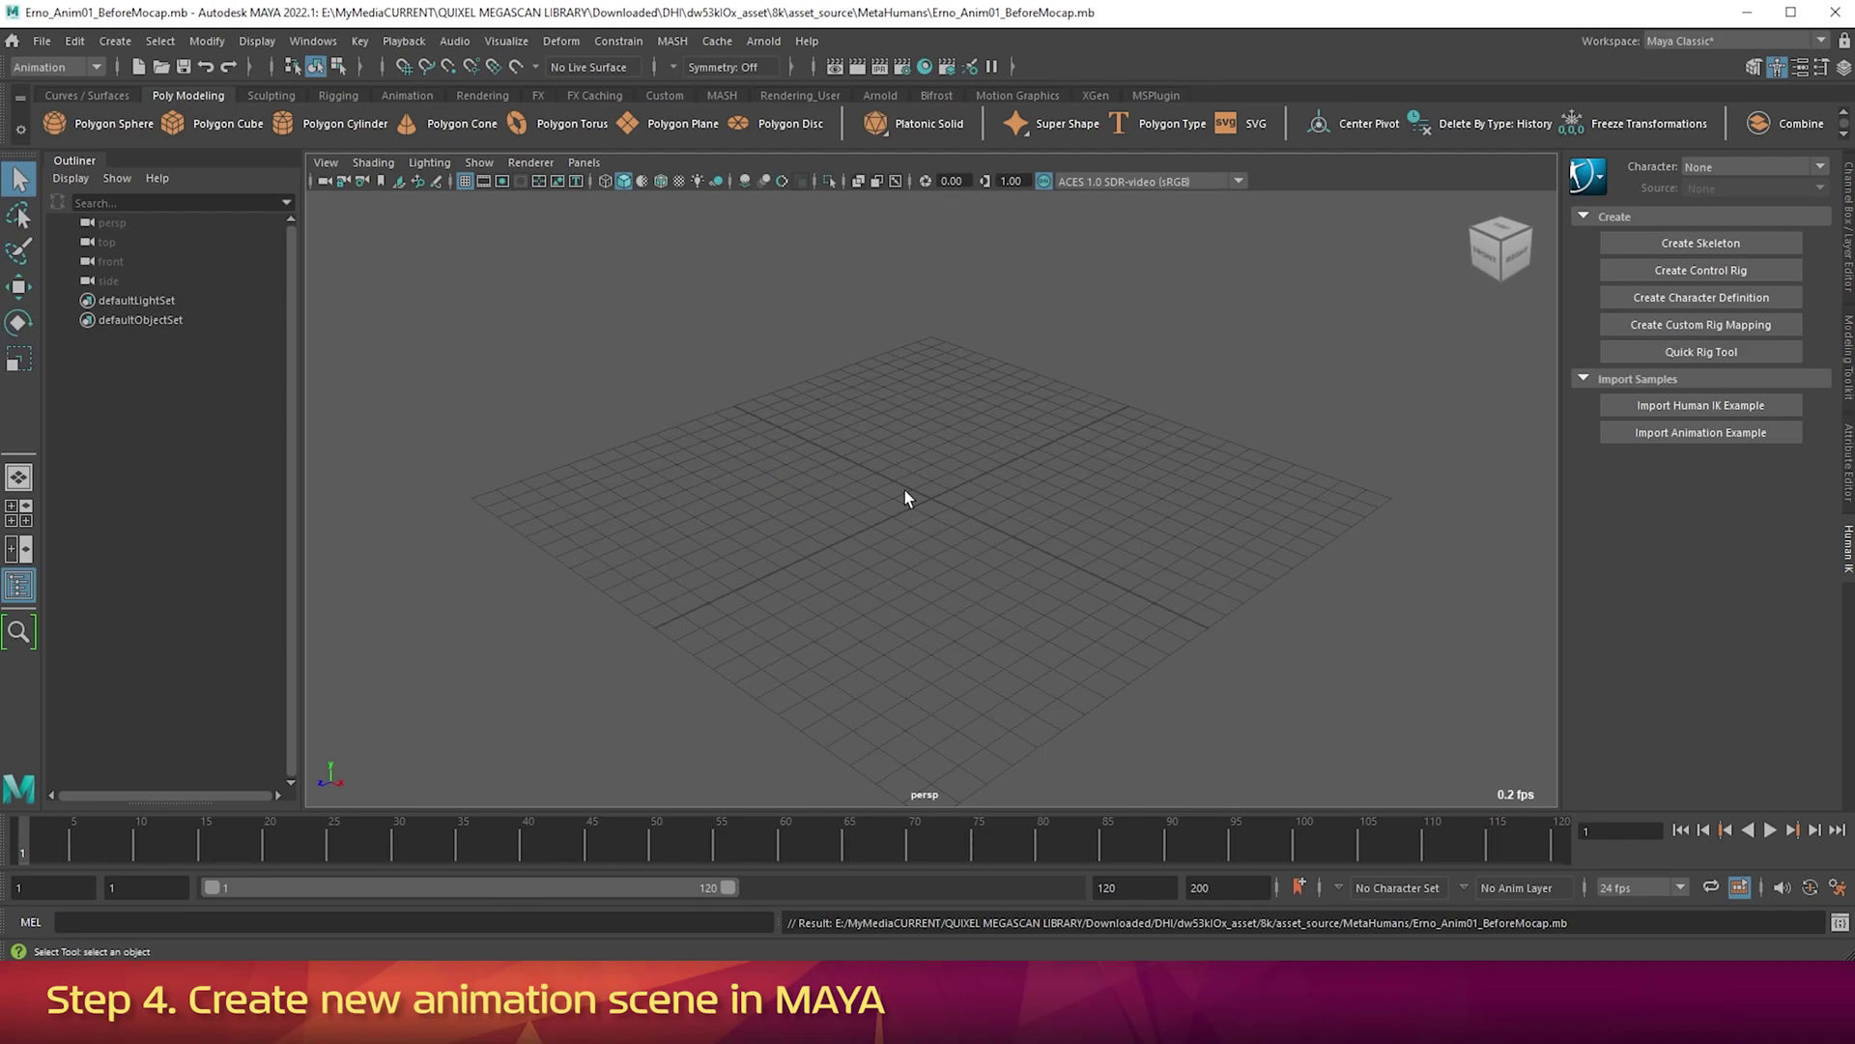
# Reference Erno_hikrig.mb into the scene with namespaces enabled, using the new namespace ERNO.
pyautogui.click(41, 41)
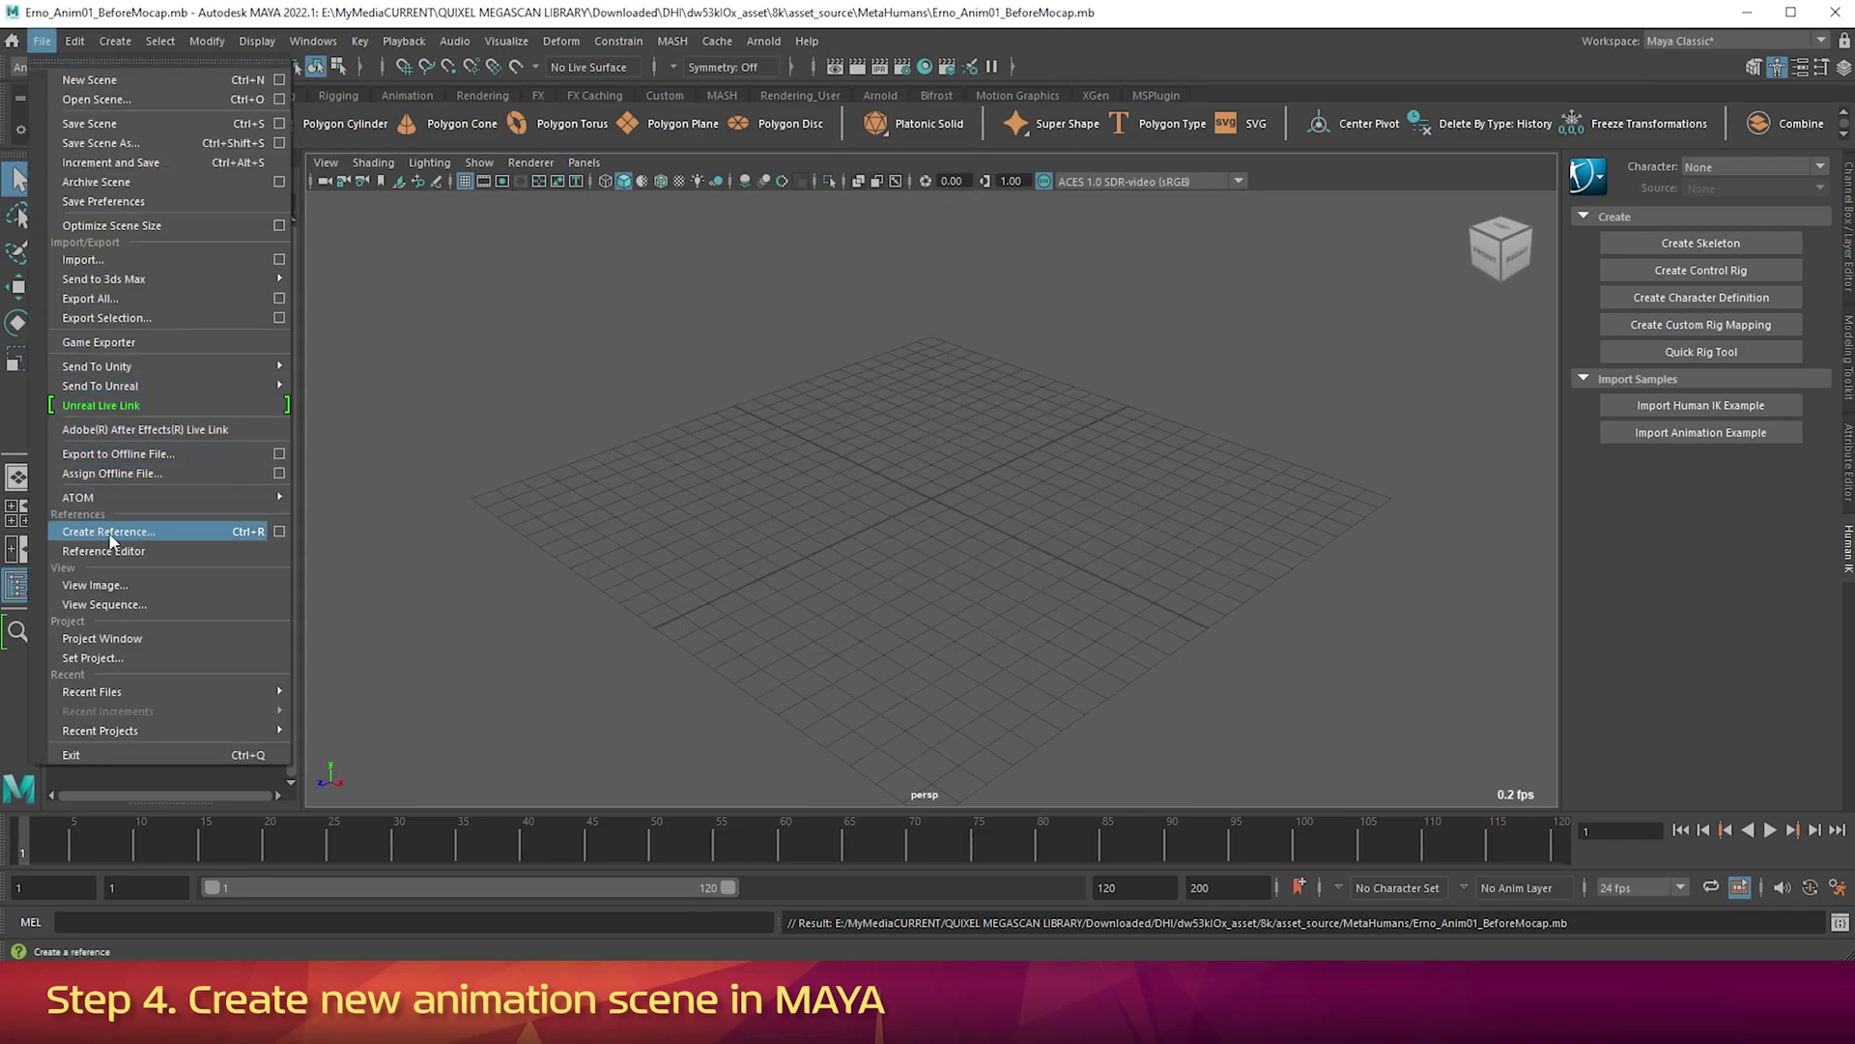
pyautogui.click(171, 533)
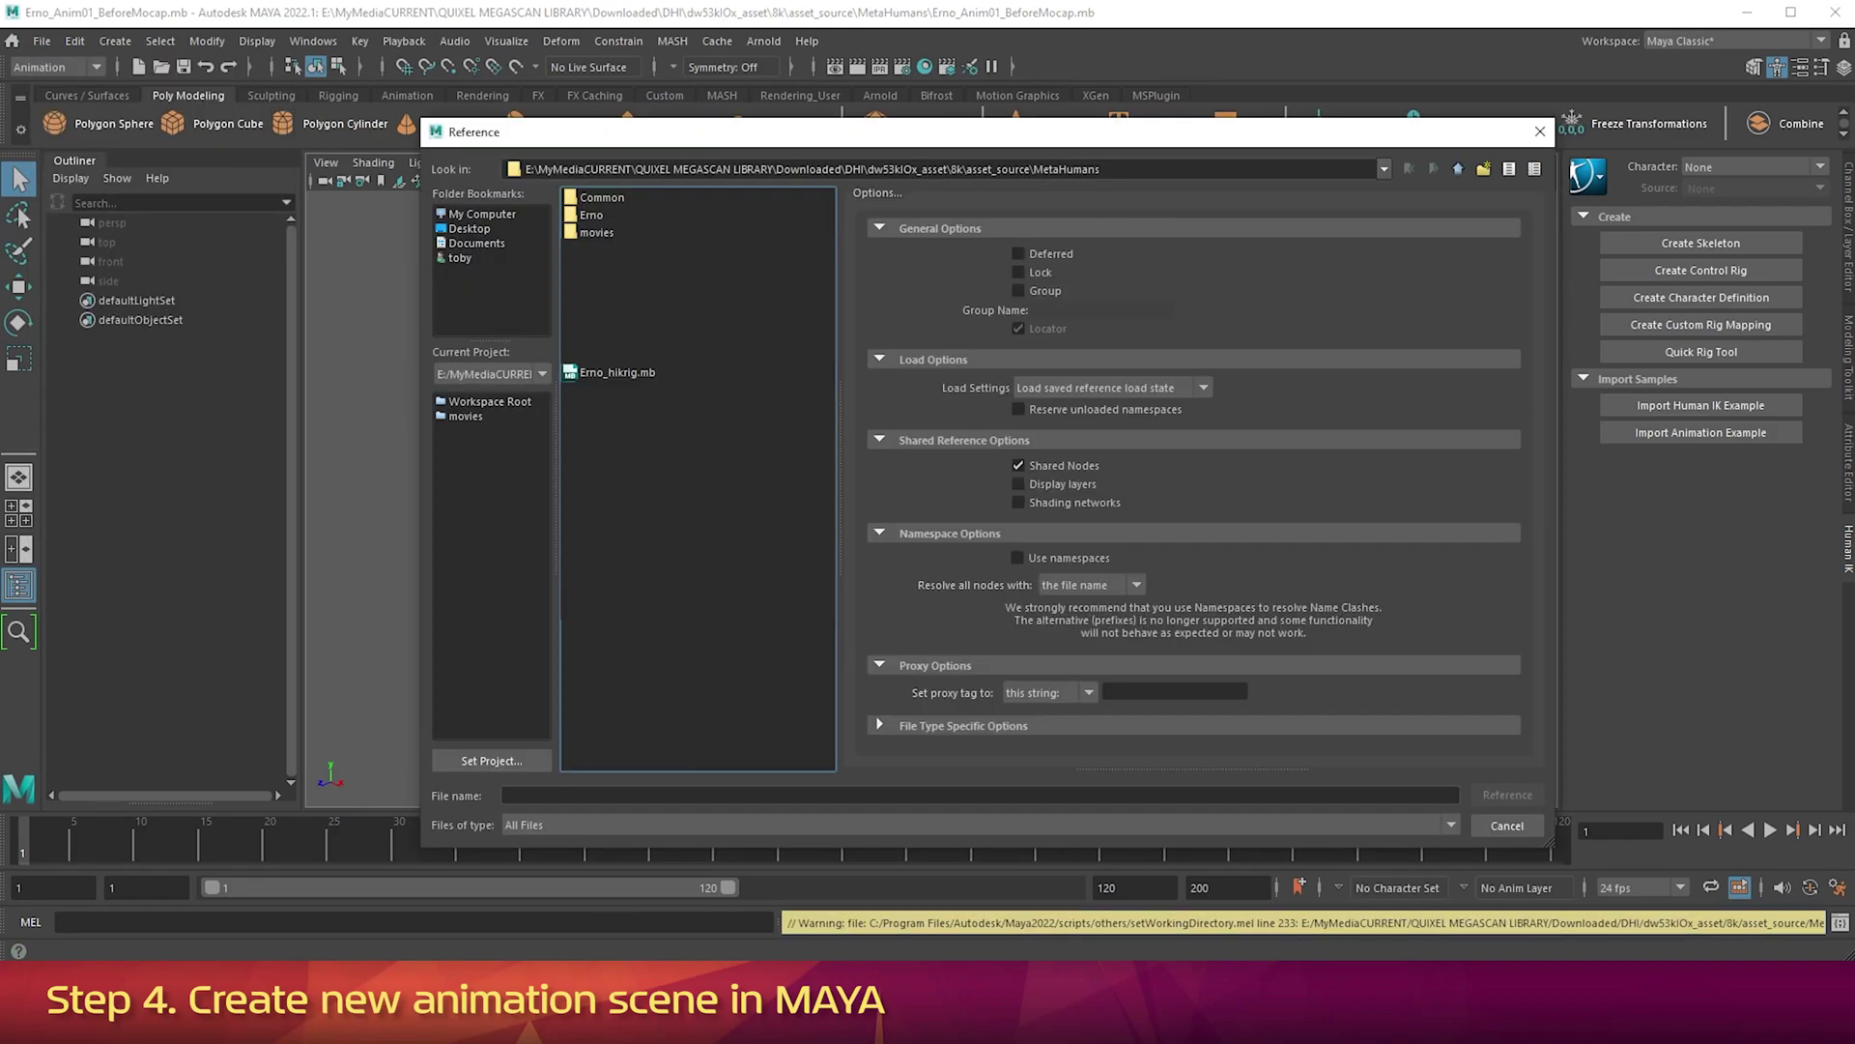
pyautogui.click(622, 373)
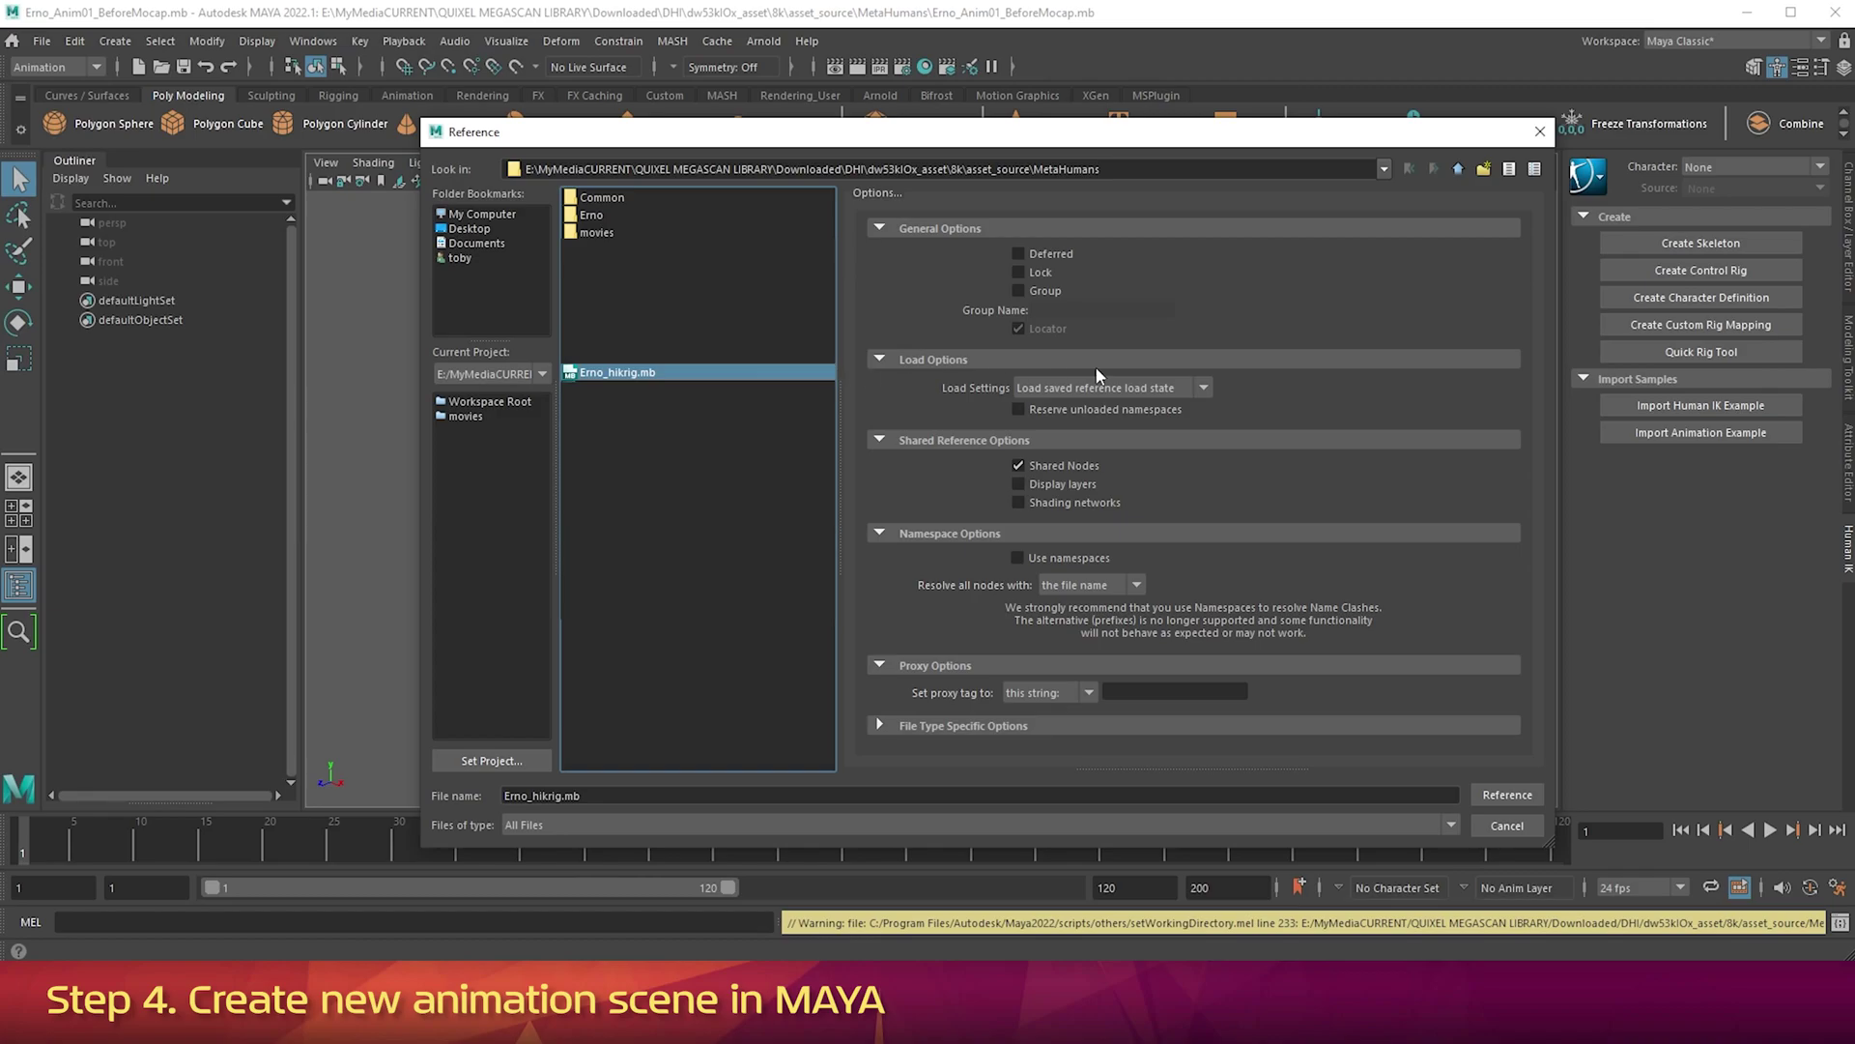
pyautogui.click(1034, 558)
pyautogui.scroll(-1, 1252, 497)
pyautogui.scroll(-1, 1252, 506)
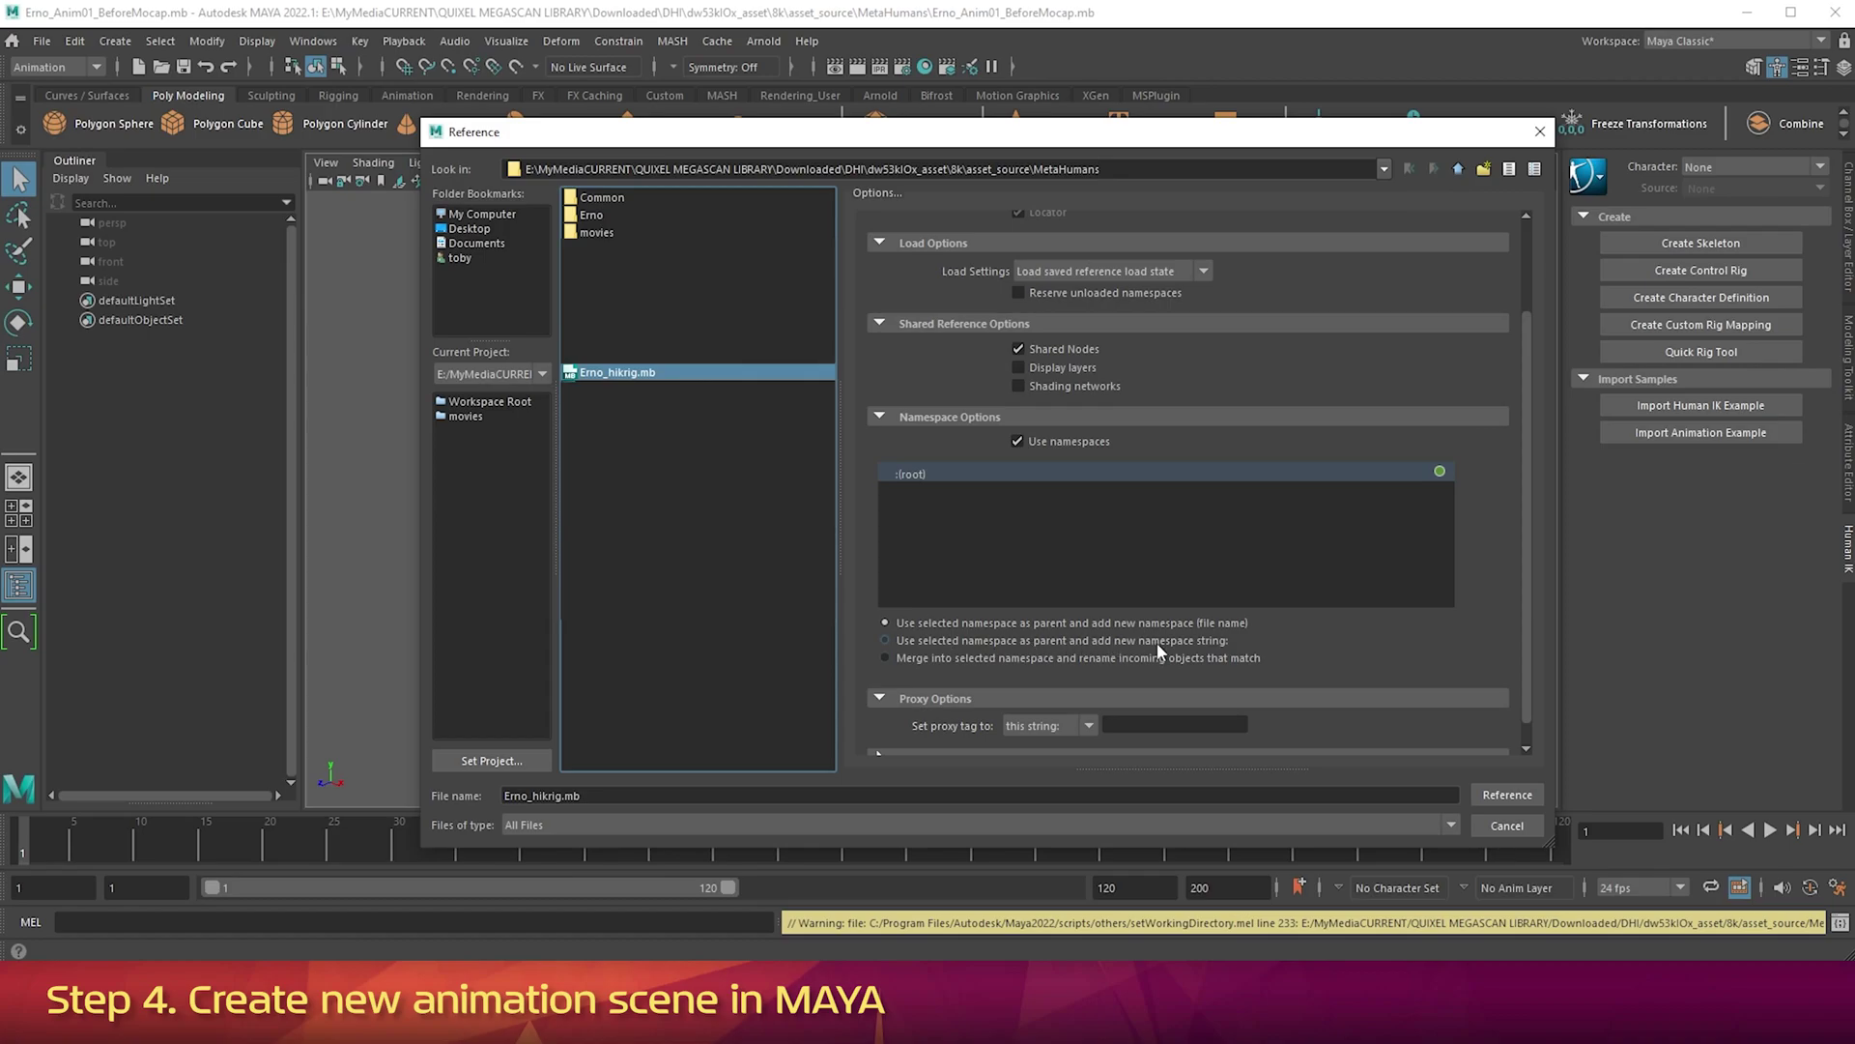
pyautogui.click(900, 641)
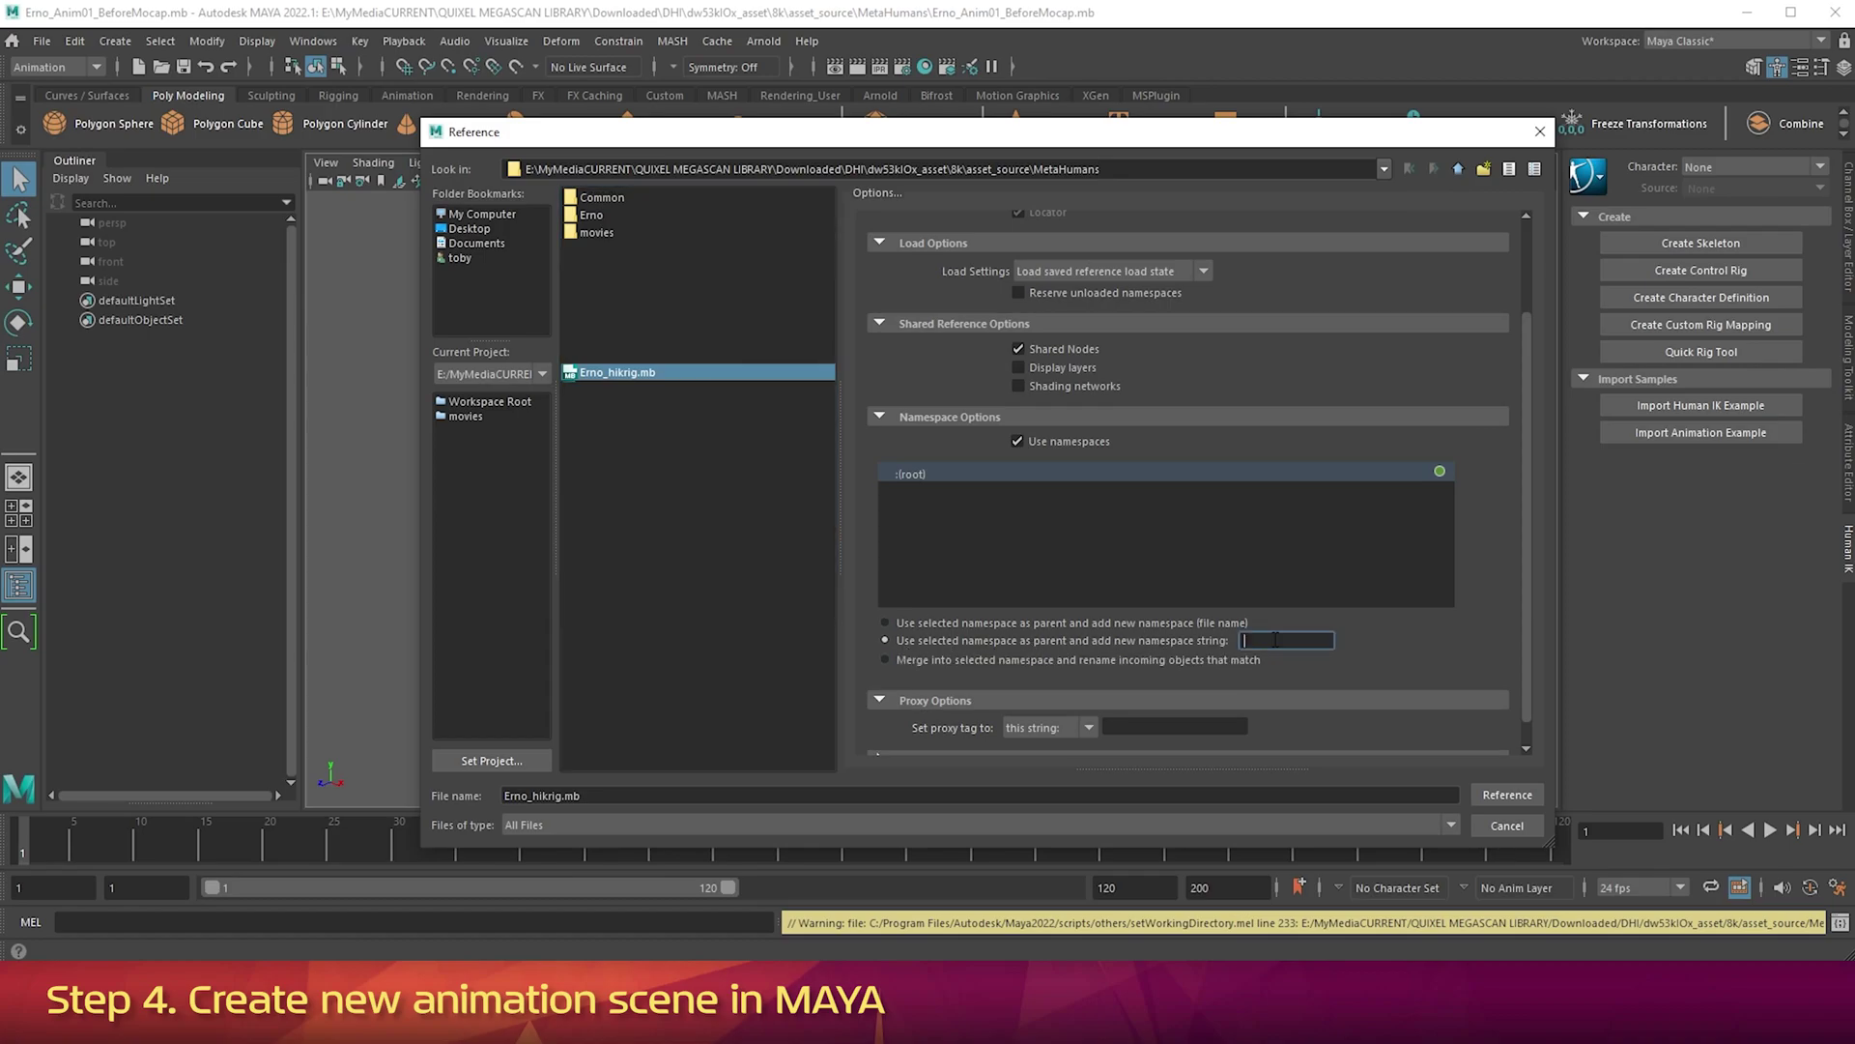
pyautogui.write('ERNO')
pyautogui.click(1505, 794)
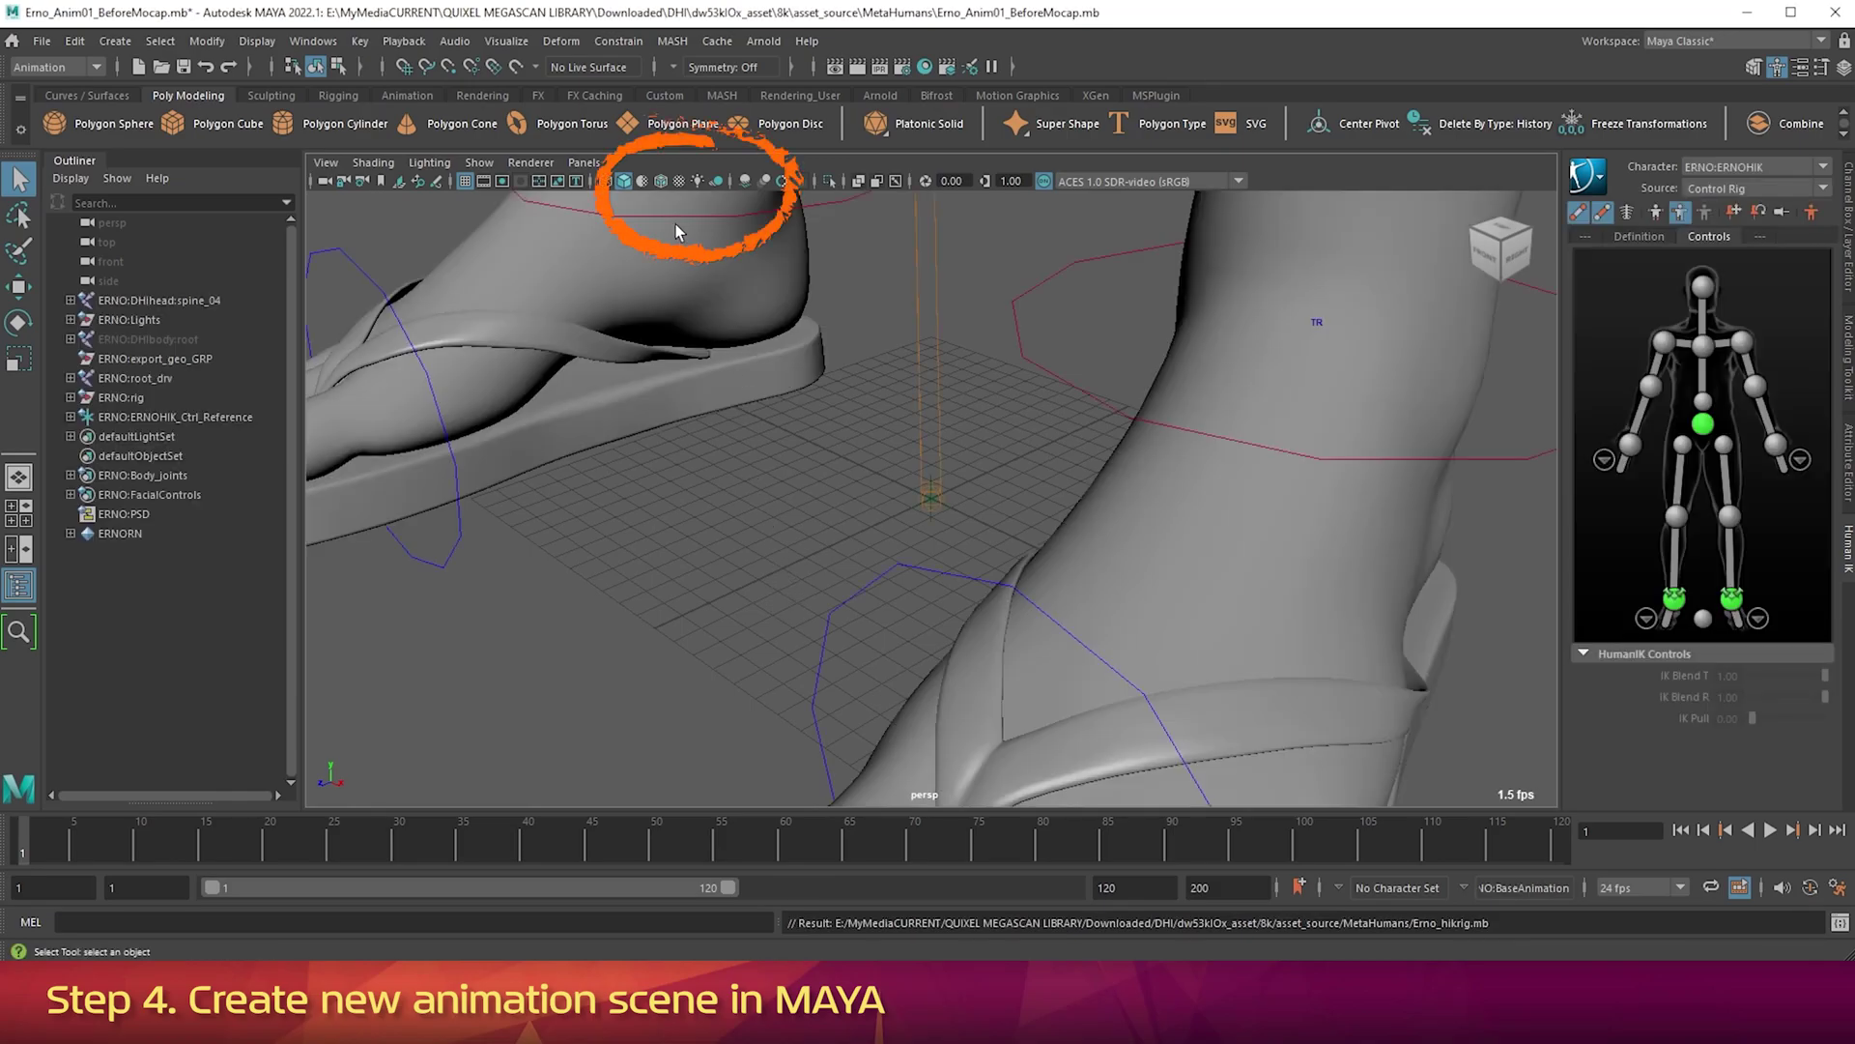
# Display the referenced character textured and hide its joints.
pyautogui.click(697, 181)
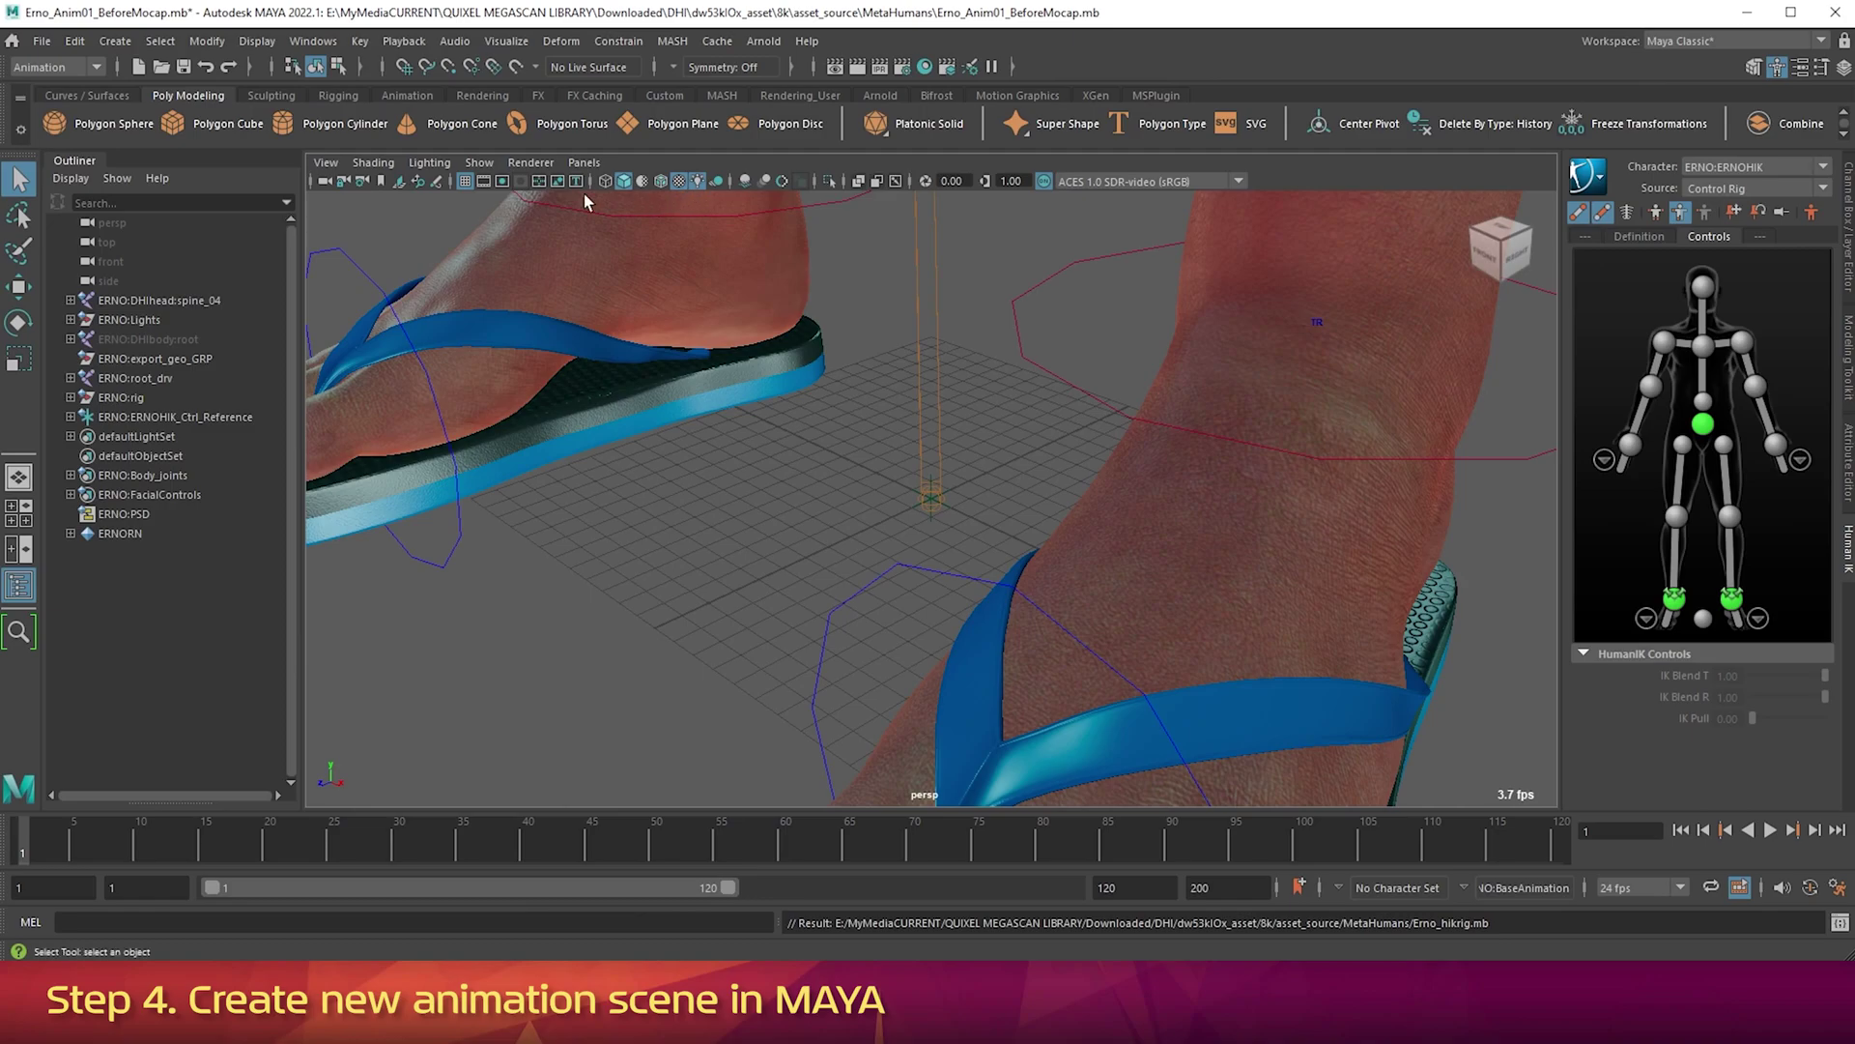
pyautogui.click(479, 162)
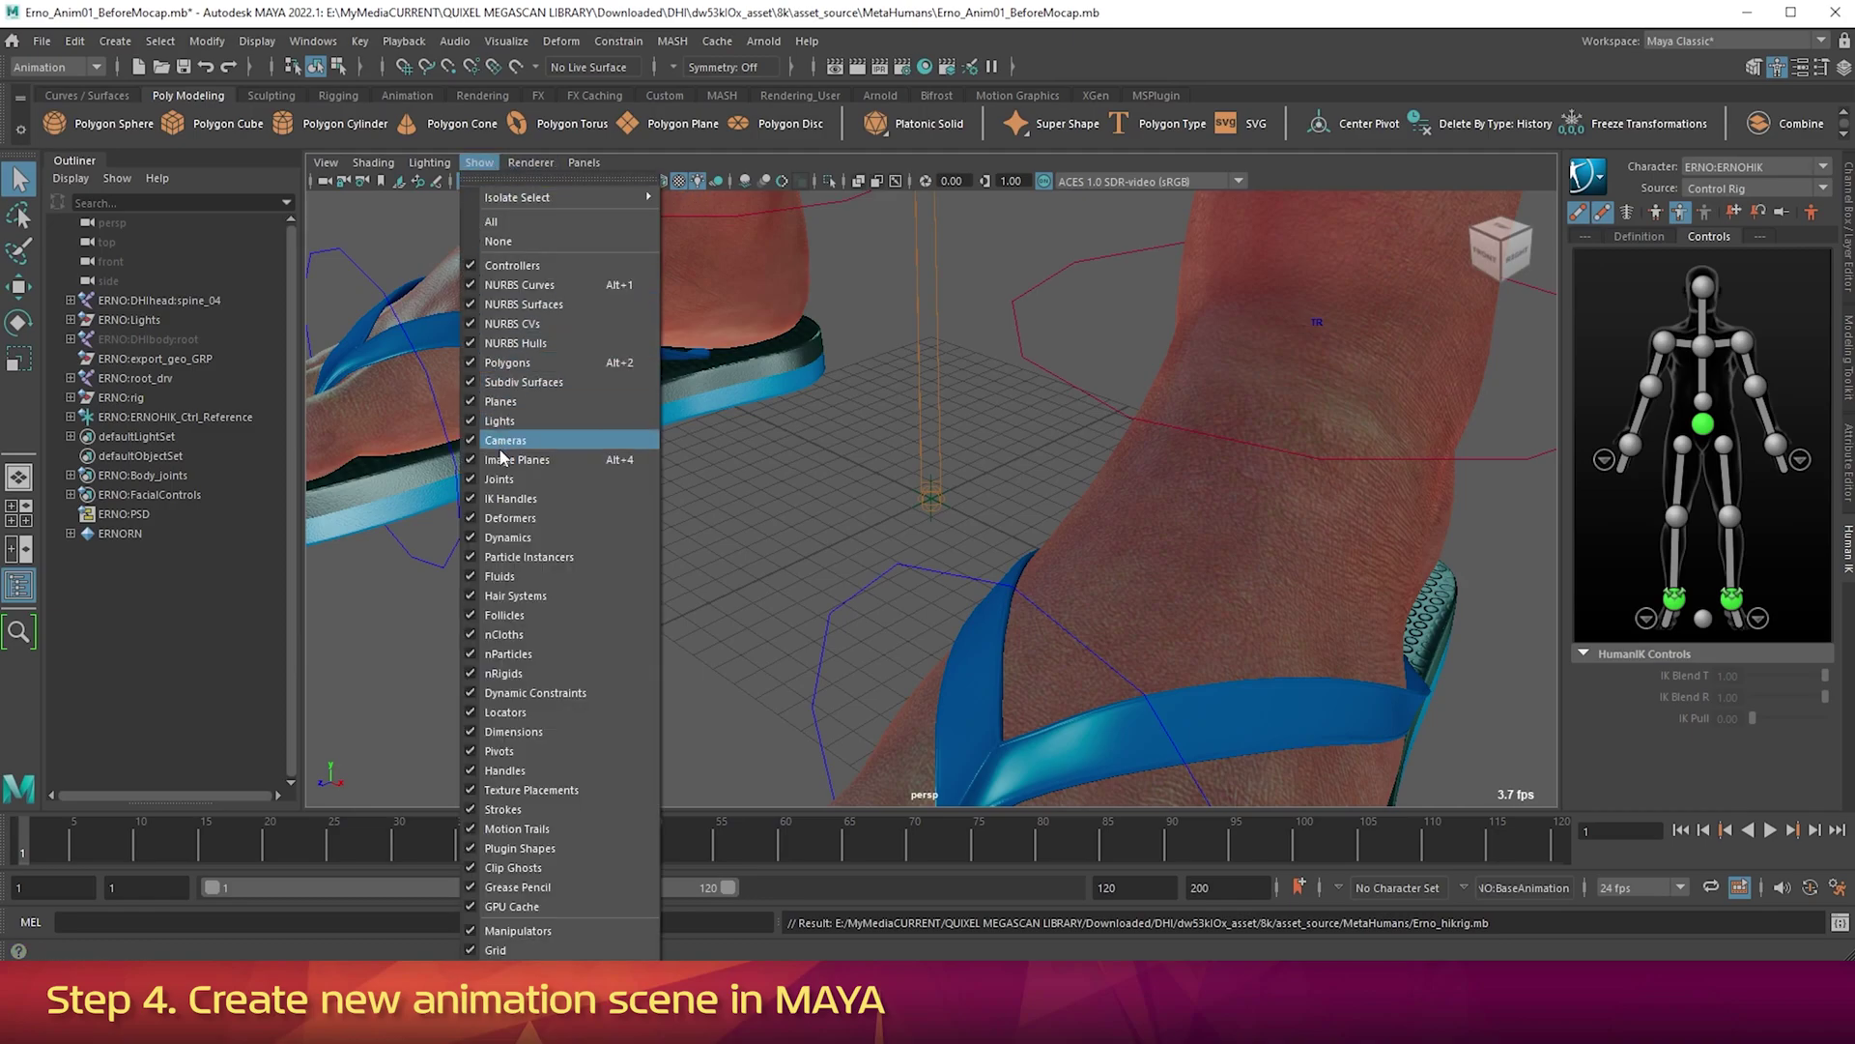
pyautogui.click(497, 484)
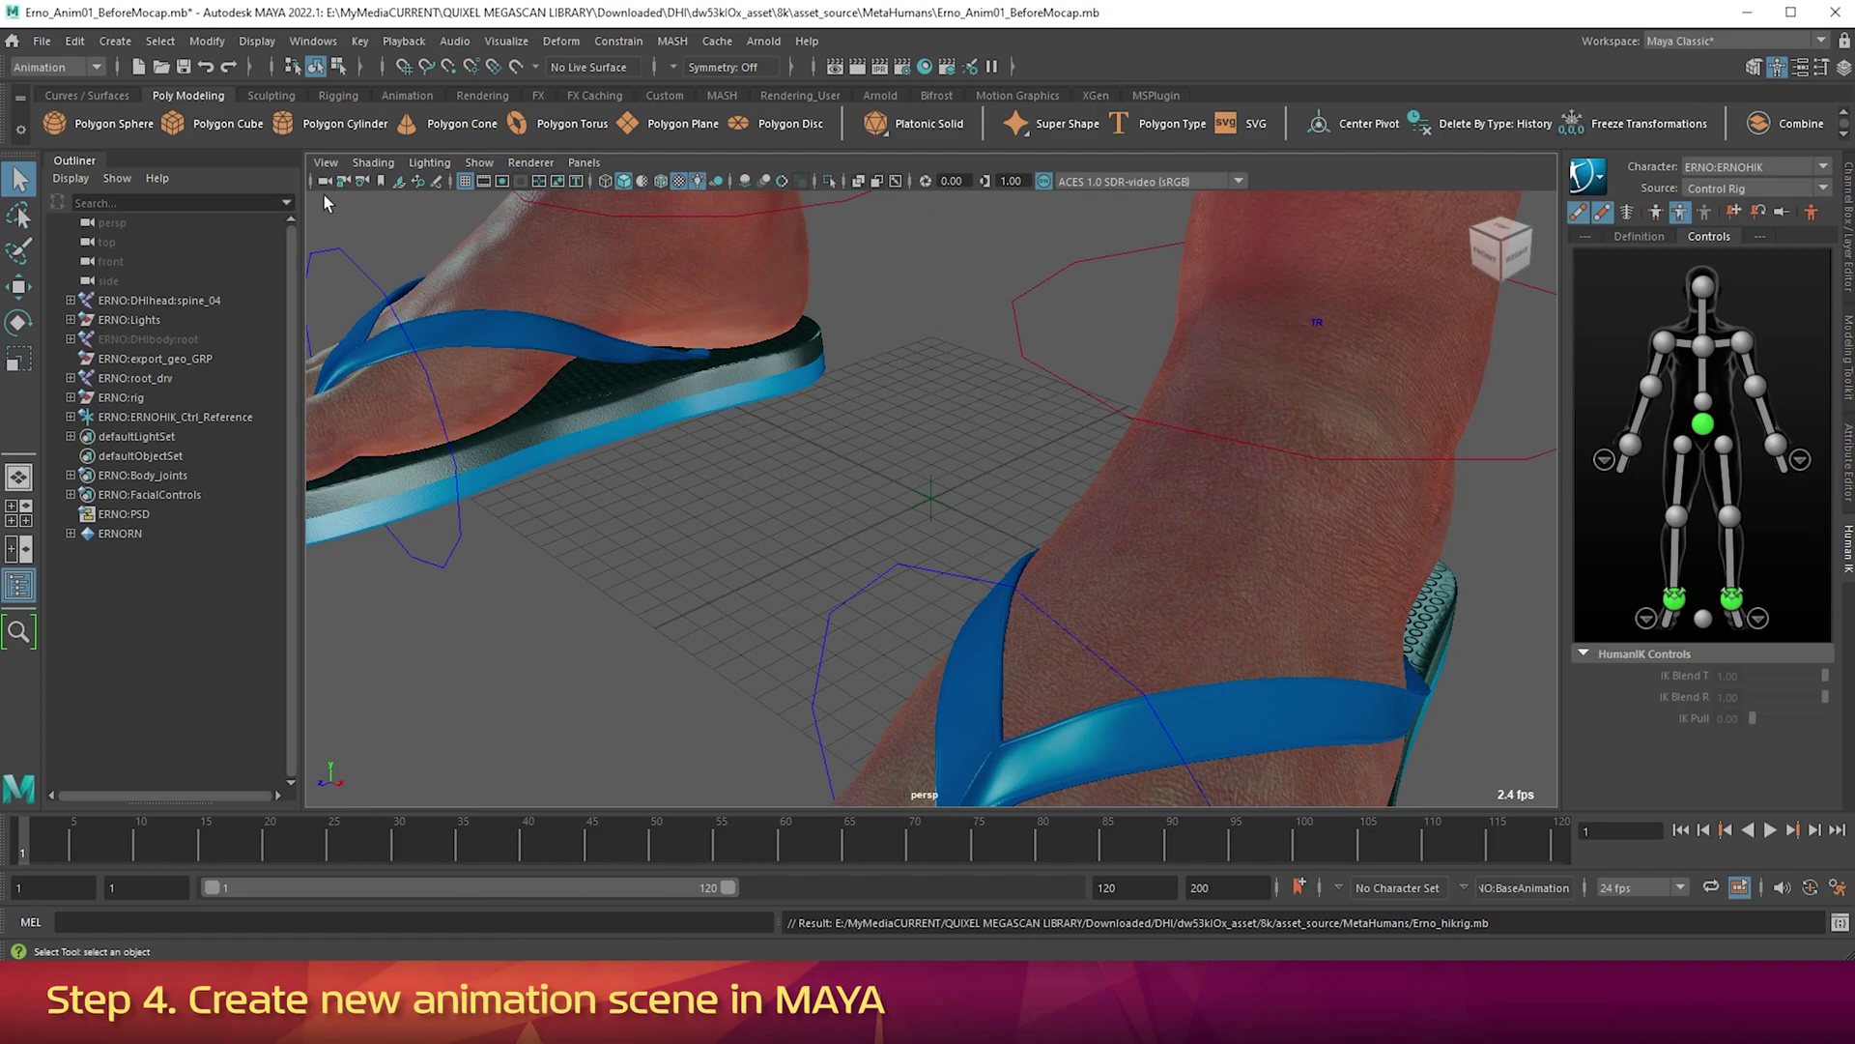
# View the character along the -Z axis and frame the full figure.
pyautogui.click(325, 162)
pyautogui.moveTo(375, 345)
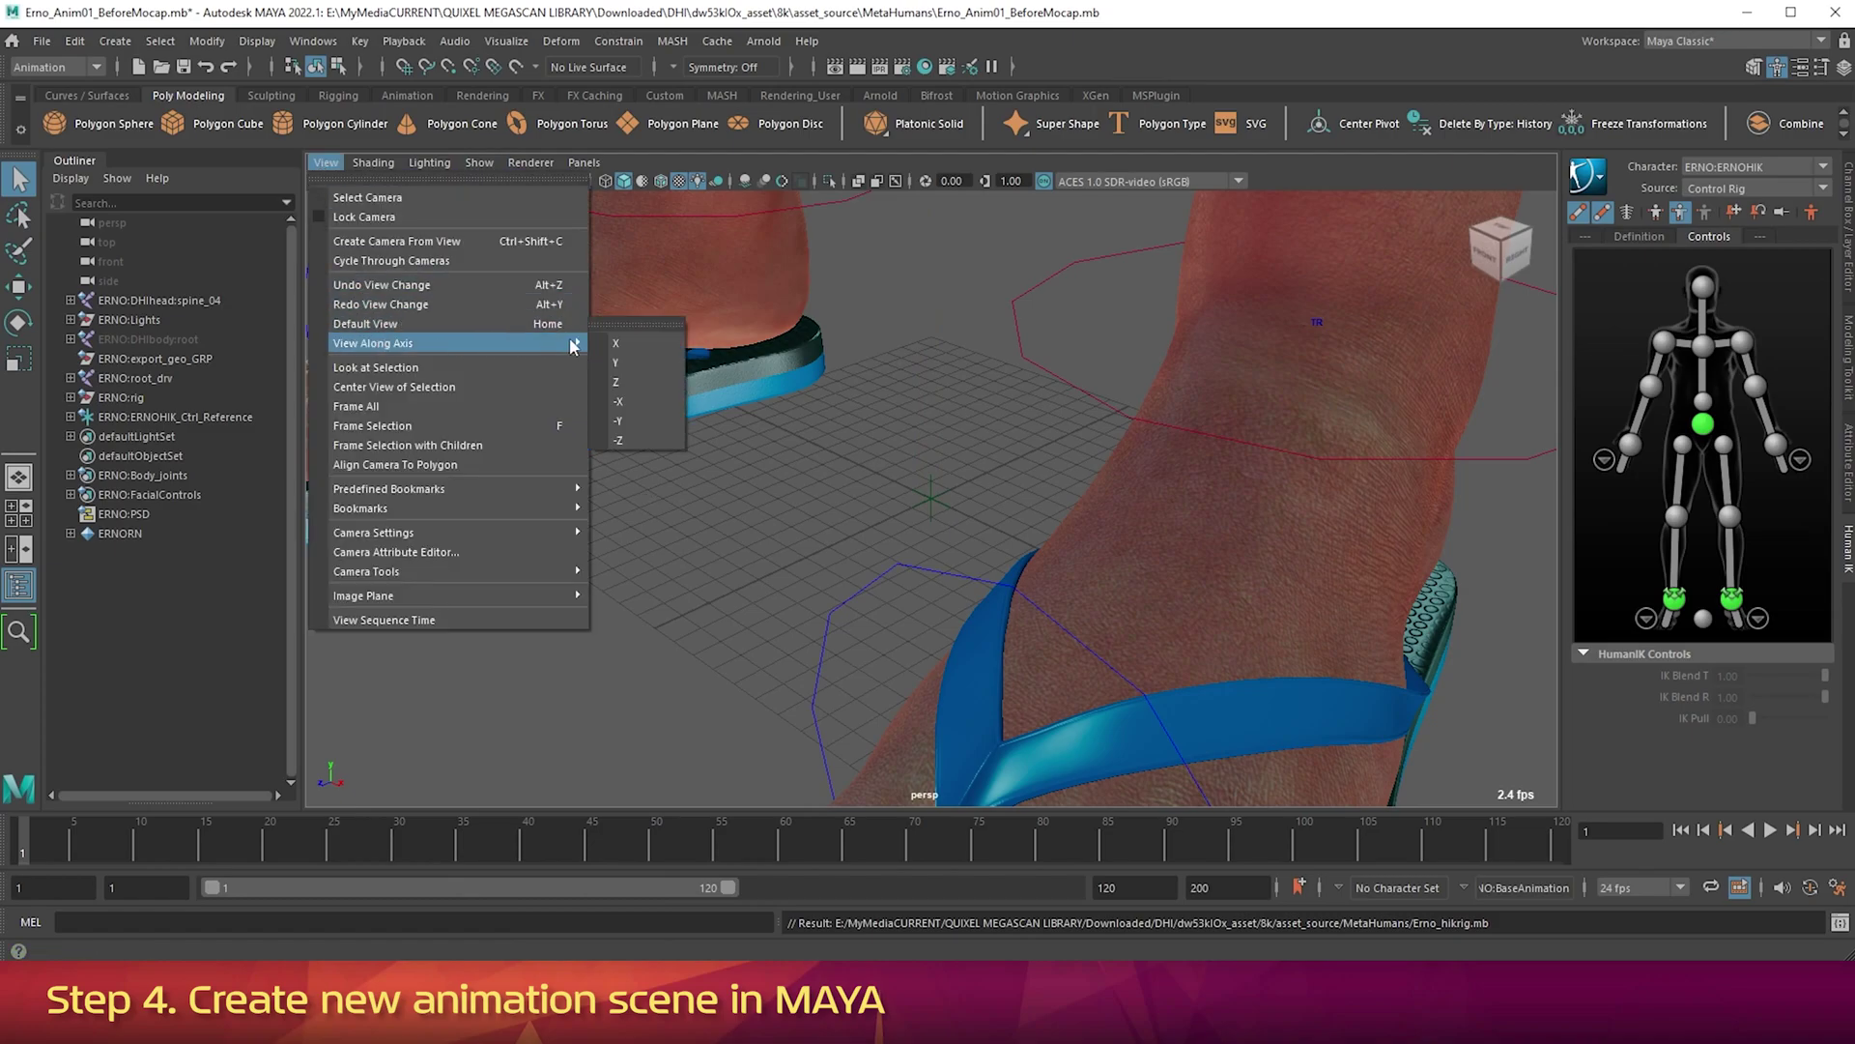
pyautogui.click(624, 442)
pyautogui.scroll(-5, 949, 455)
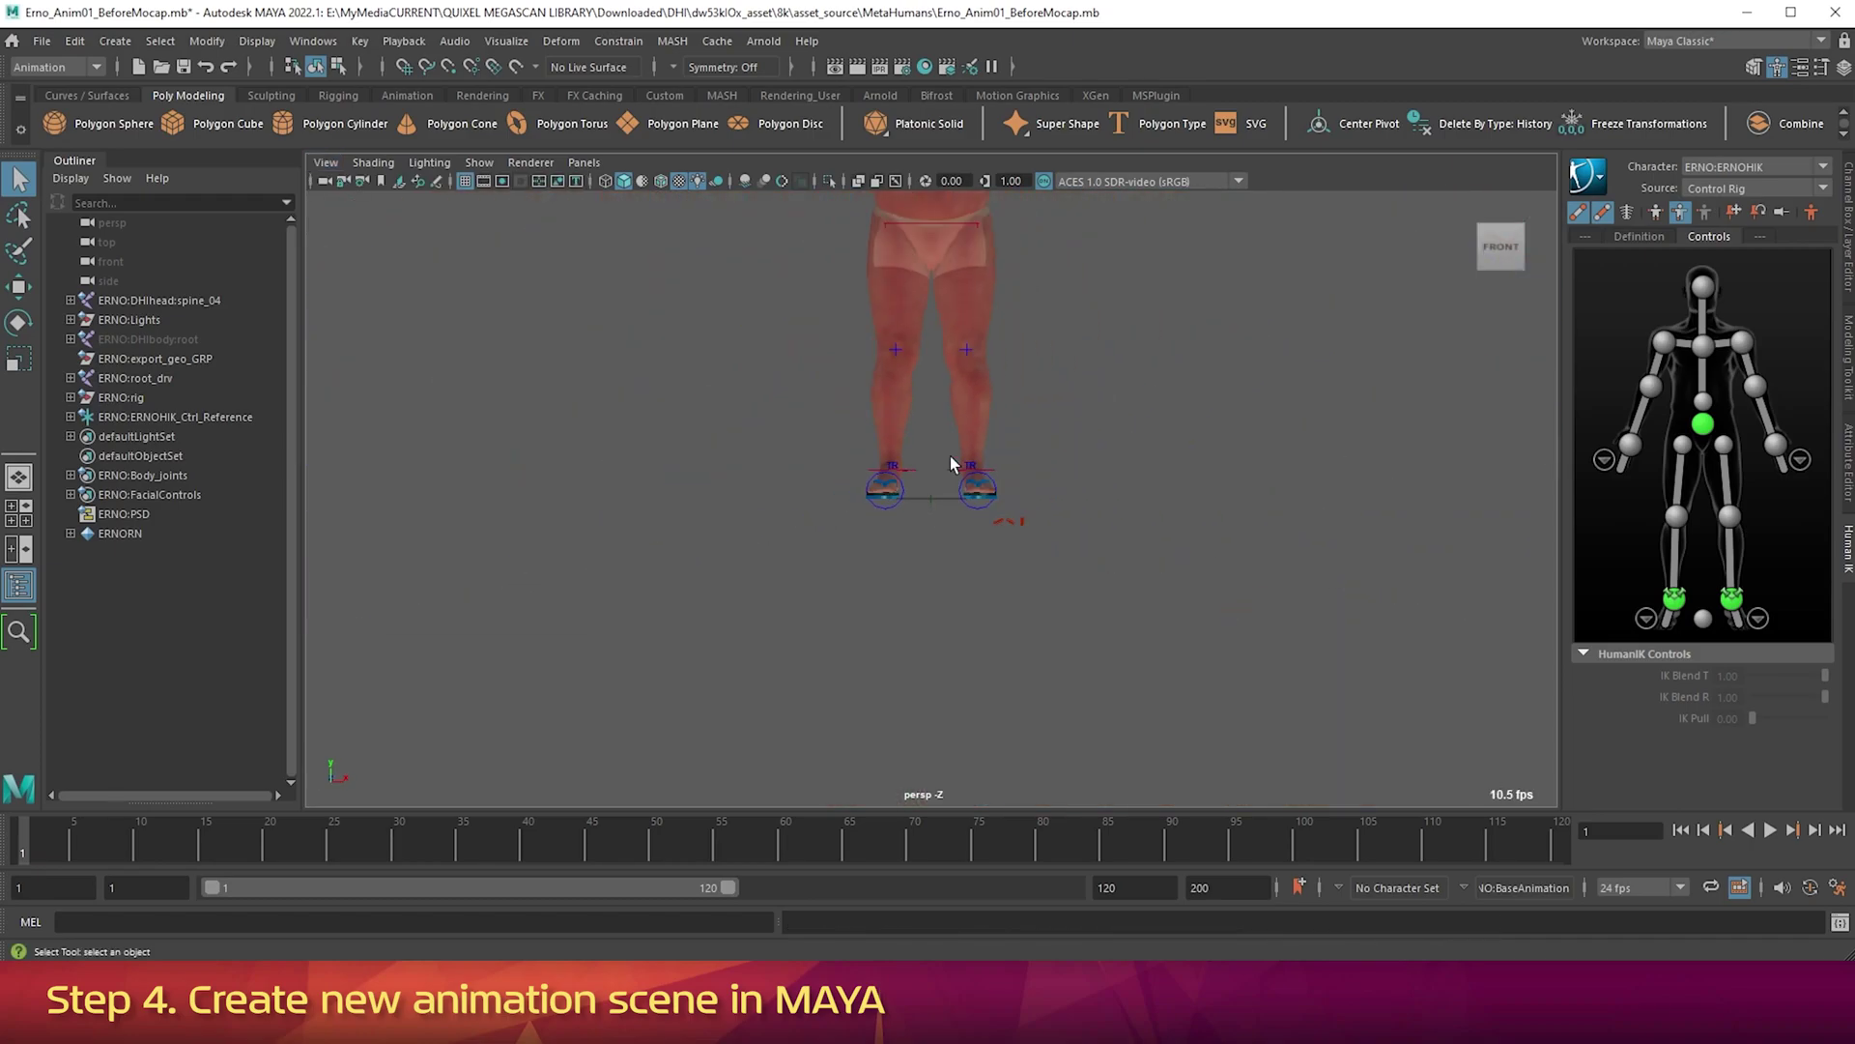
pyautogui.scroll(-6, 949, 456)
pyautogui.keyDown('alt'); pyautogui.moveTo(956, 402); pyautogui.dragTo(945, 551, button='middle'); pyautogui.keyUp('alt')
pyautogui.scroll(3, 942, 515)
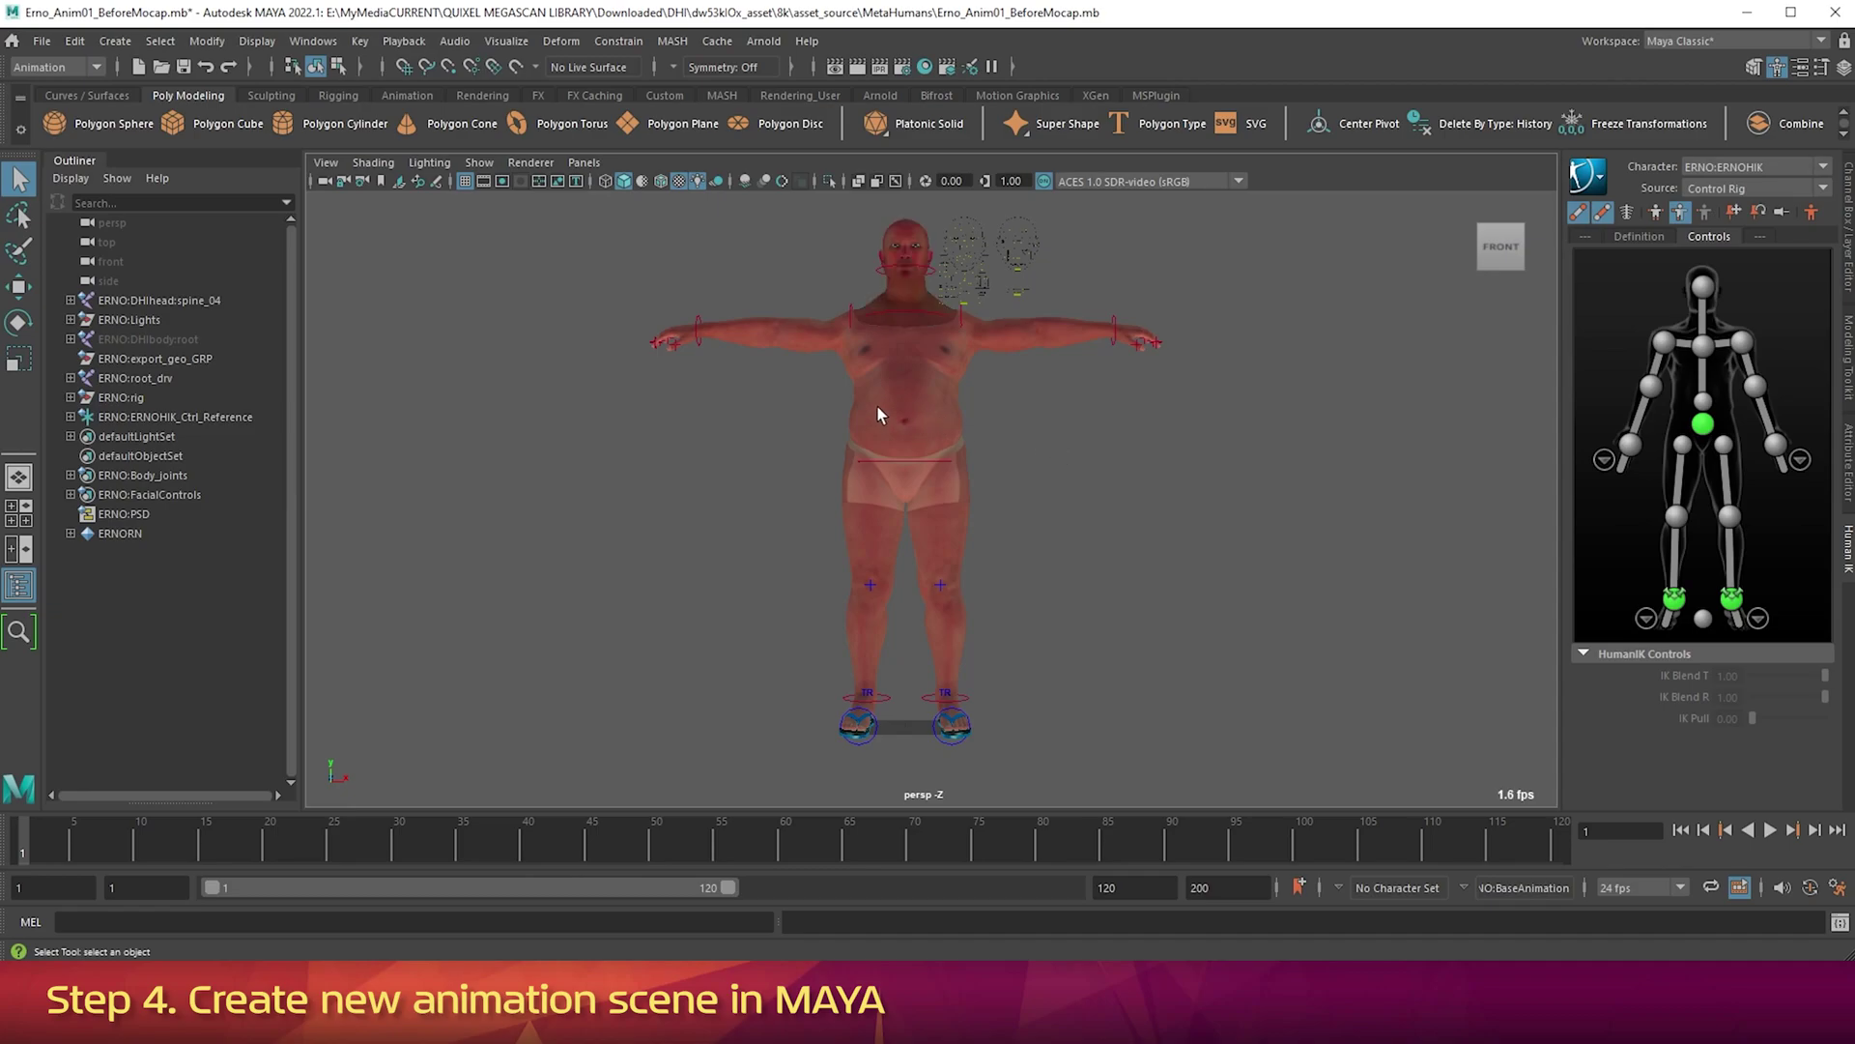
# Uncheck Enable Color Management in the Preferences window's Color Management category.
pyautogui.click(319, 42)
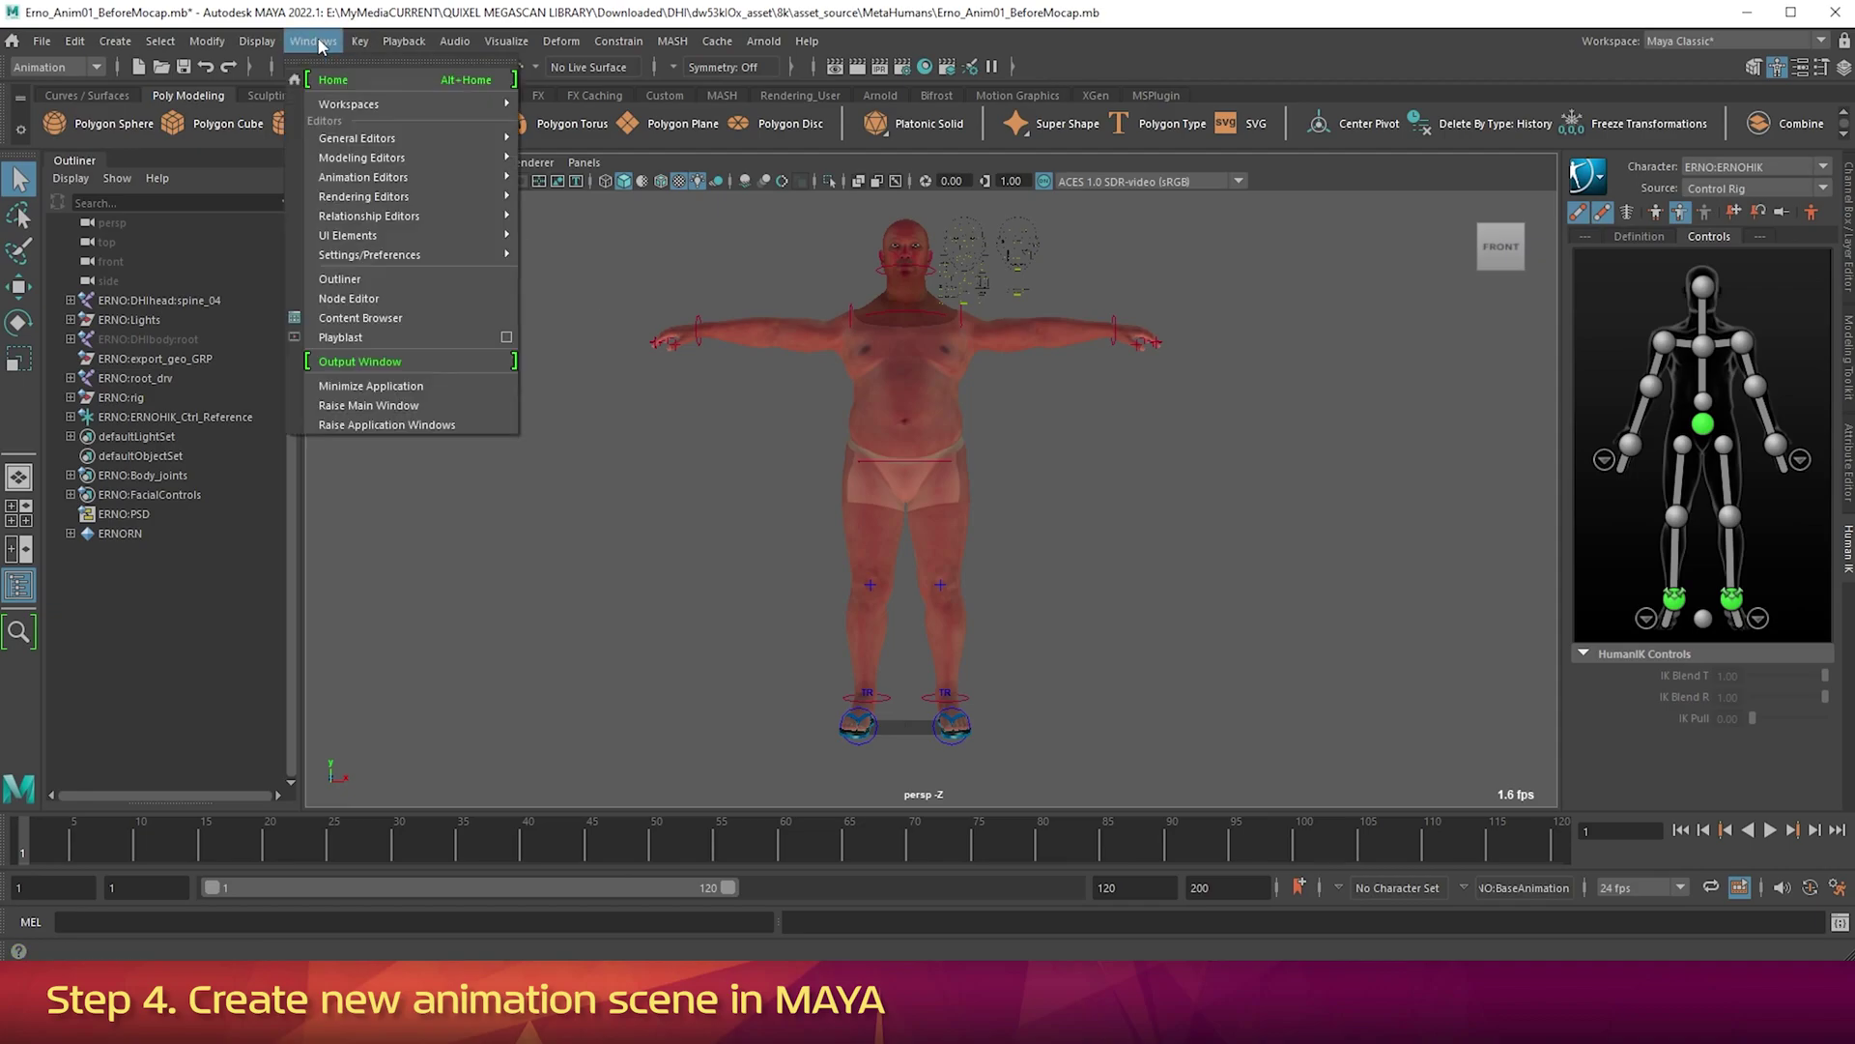
pyautogui.moveTo(385, 256)
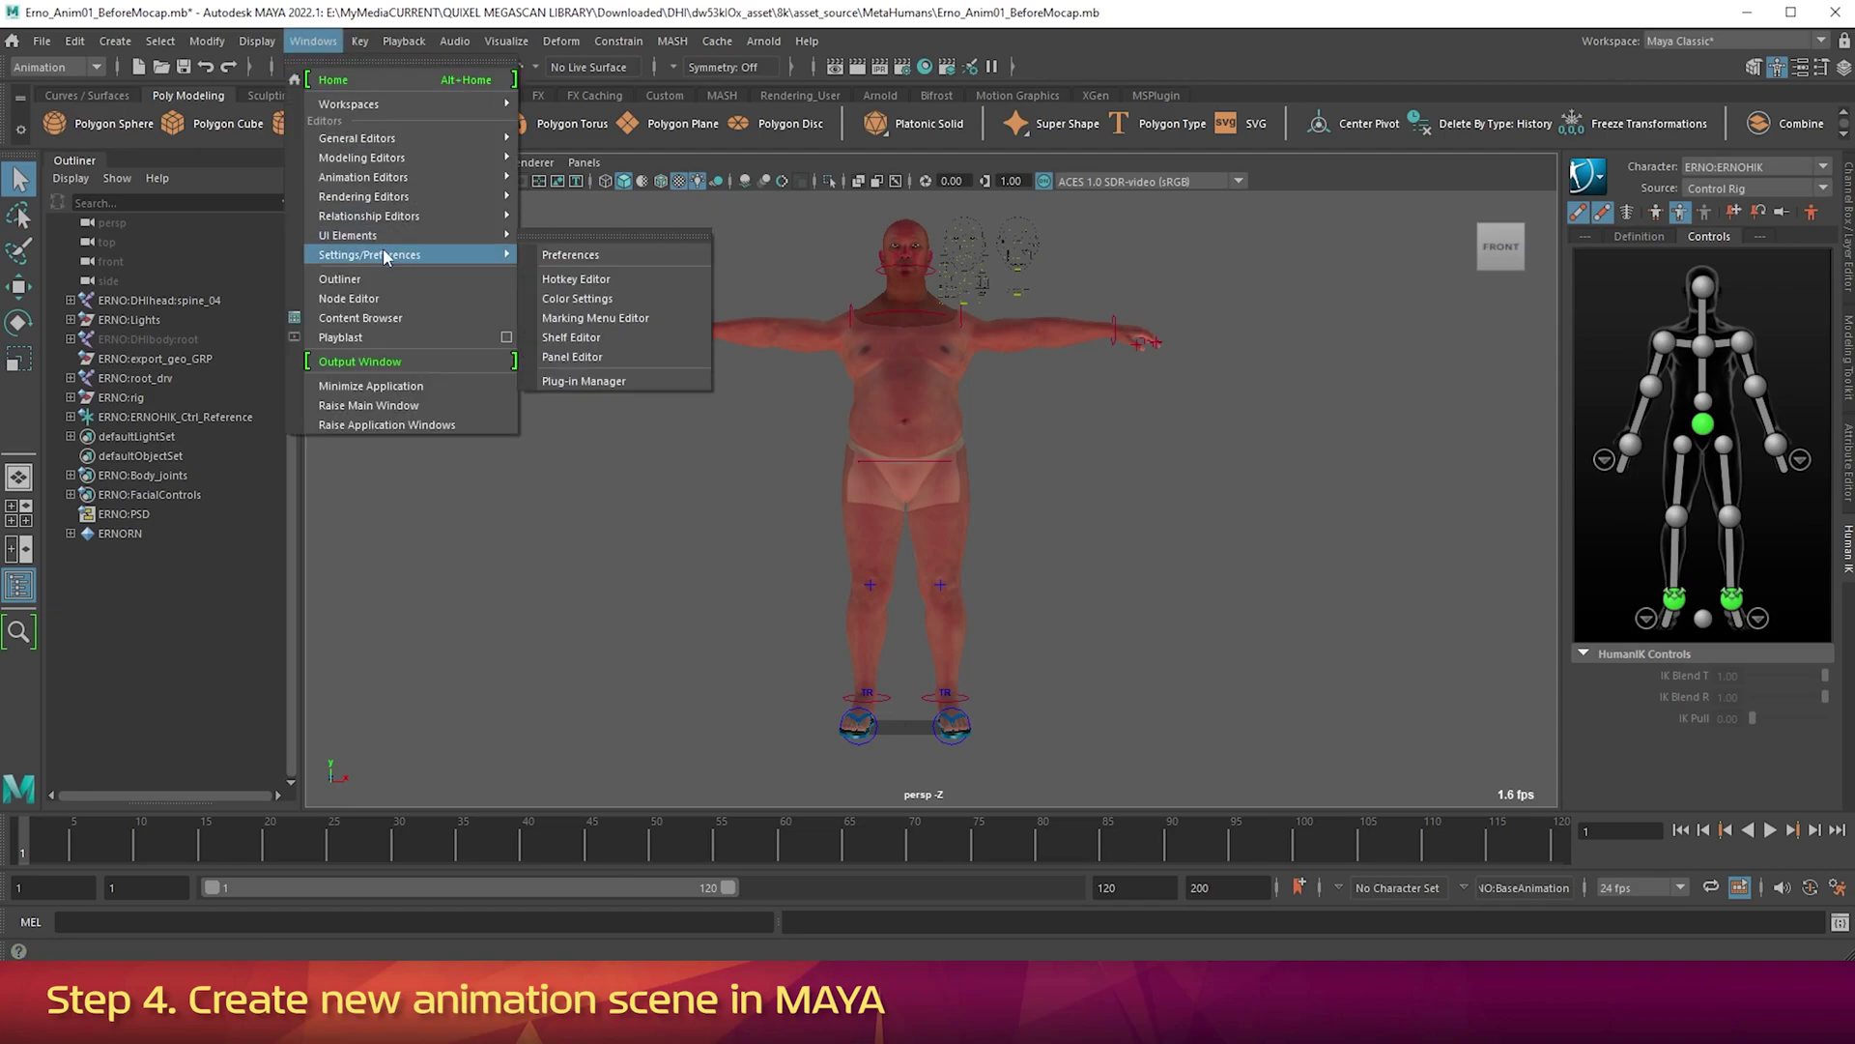
pyautogui.click(564, 256)
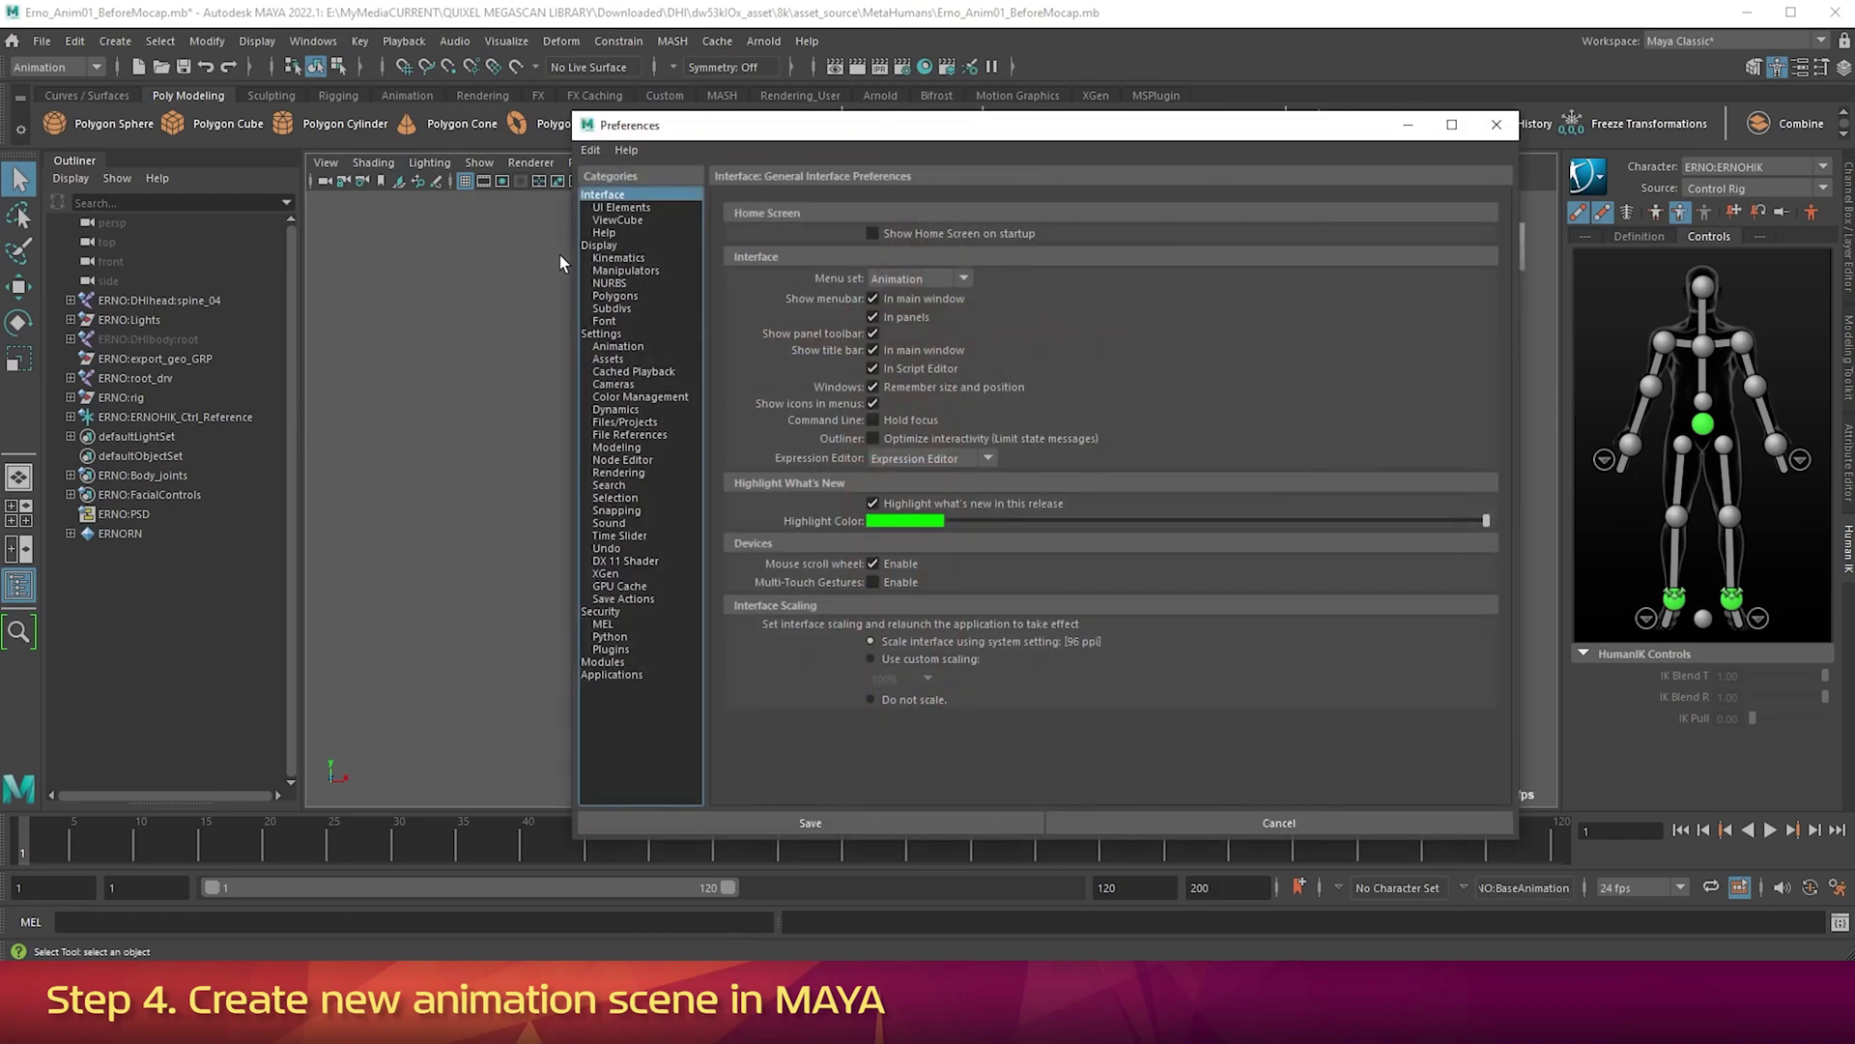
pyautogui.click(641, 397)
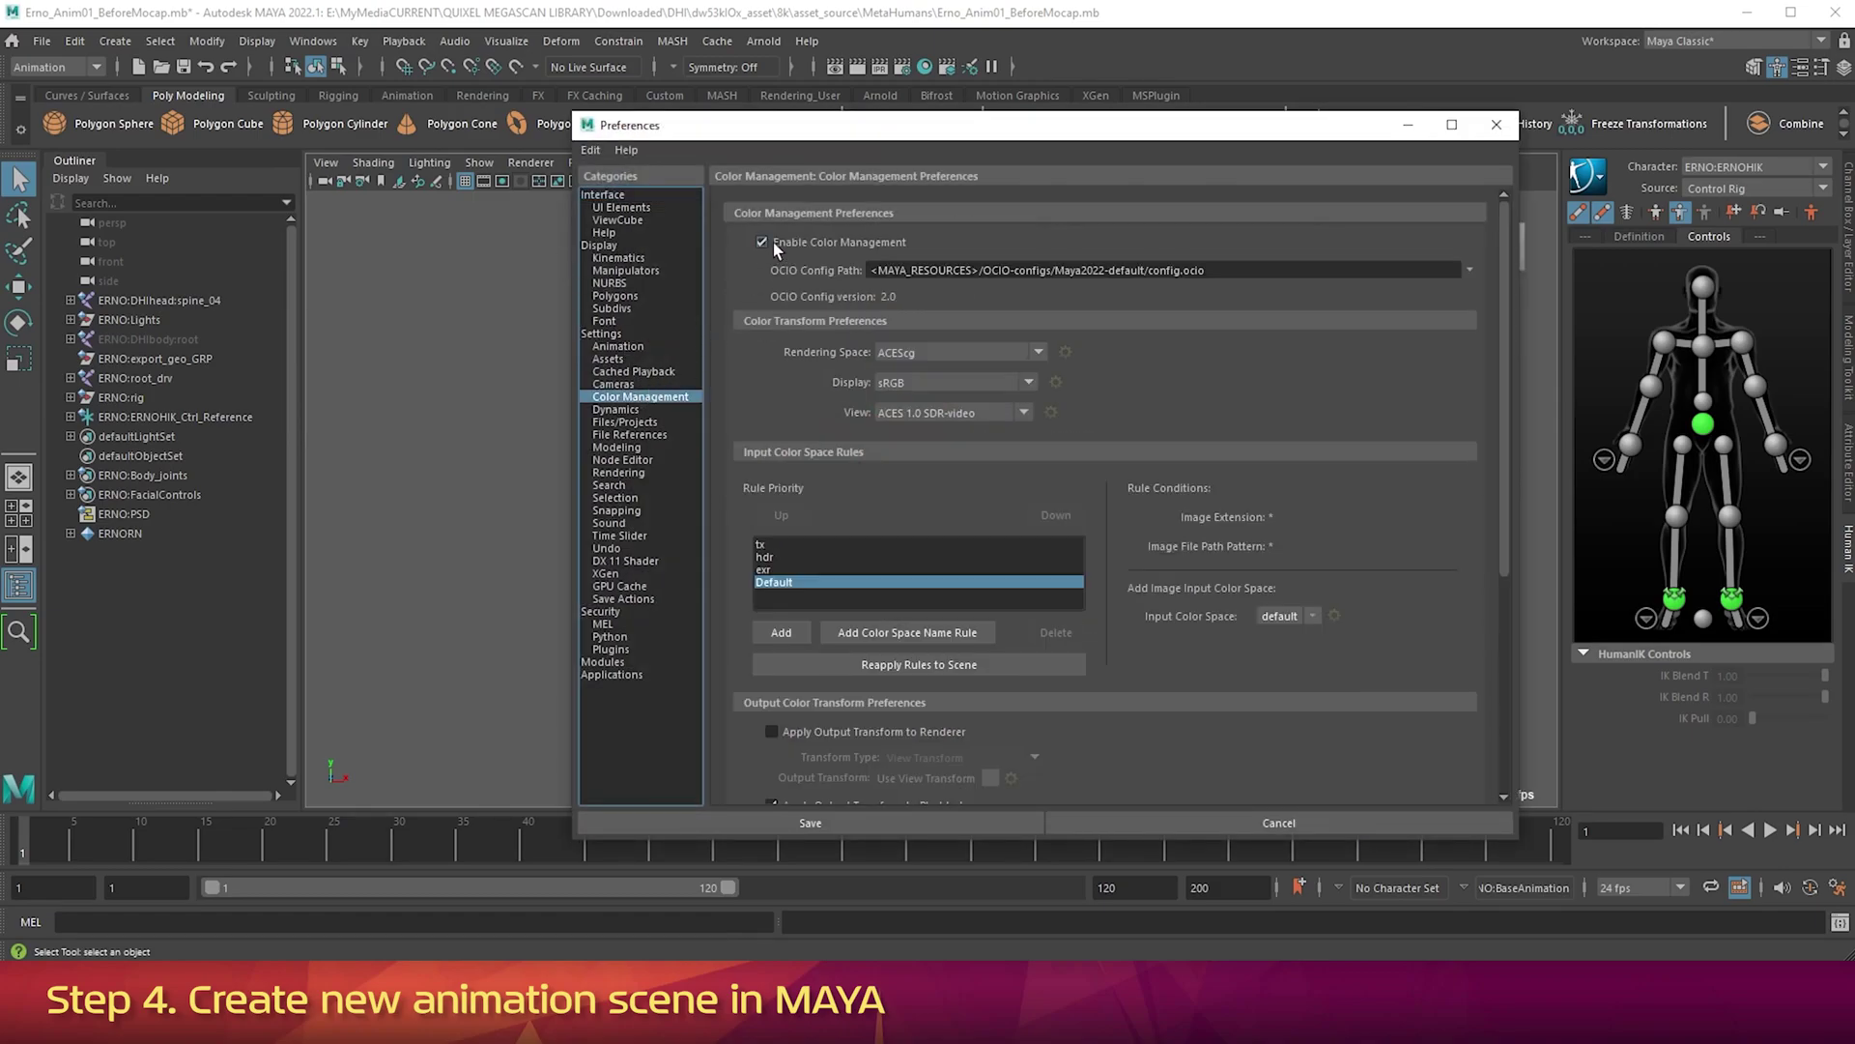
pyautogui.click(762, 243)
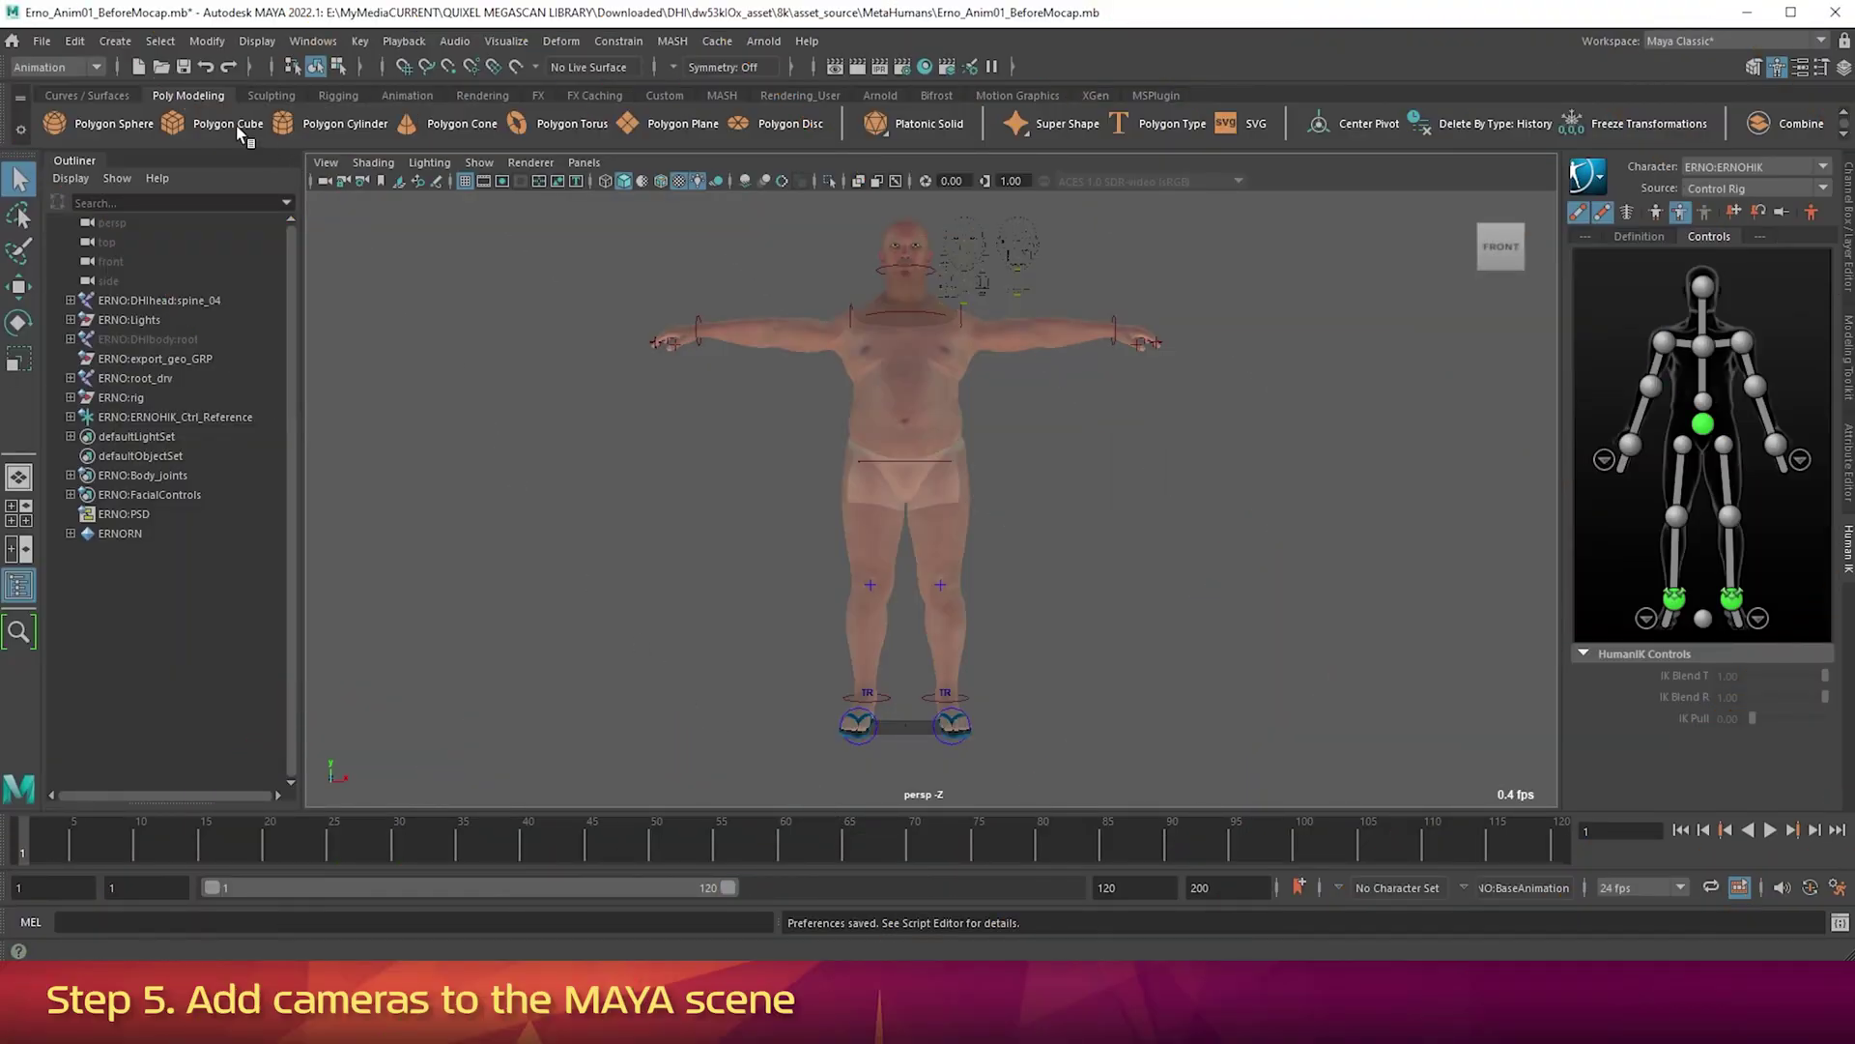
# Create a new camera and rename it MAYACAM01.
pyautogui.click(115, 41)
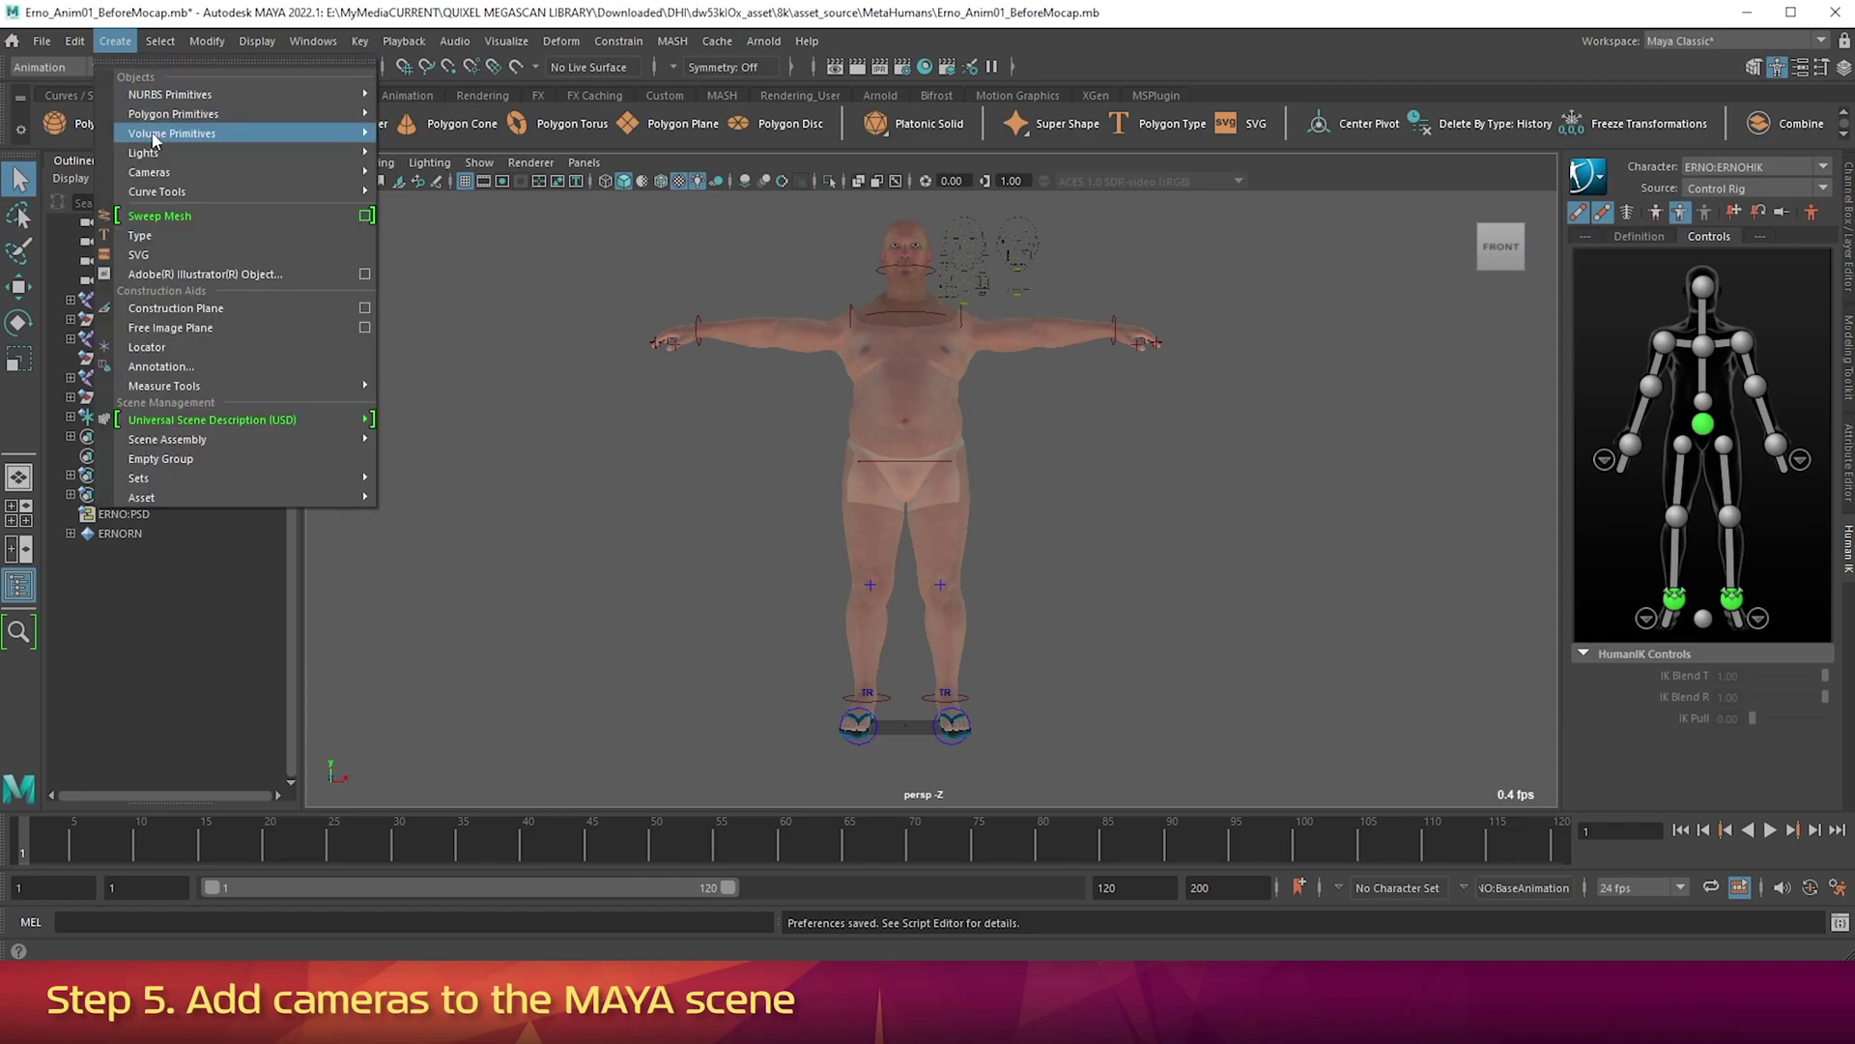
pyautogui.moveTo(162, 174)
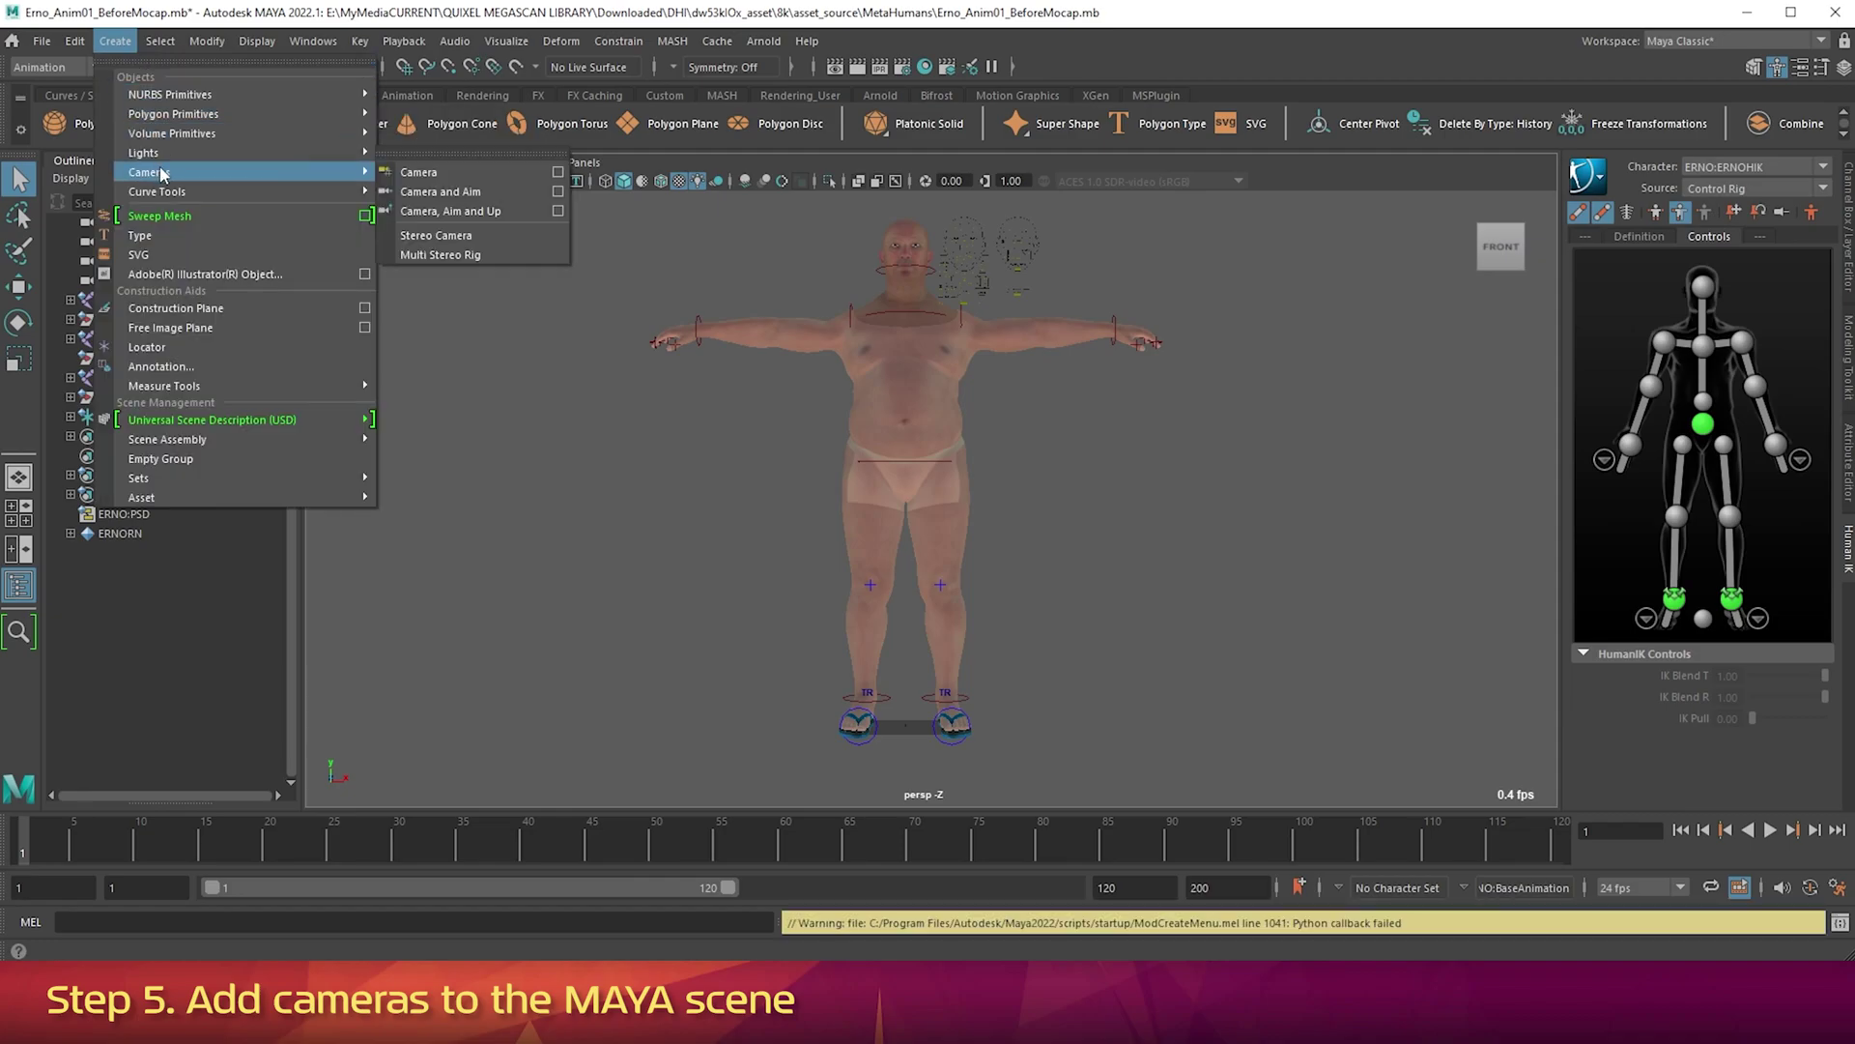
pyautogui.click(438, 174)
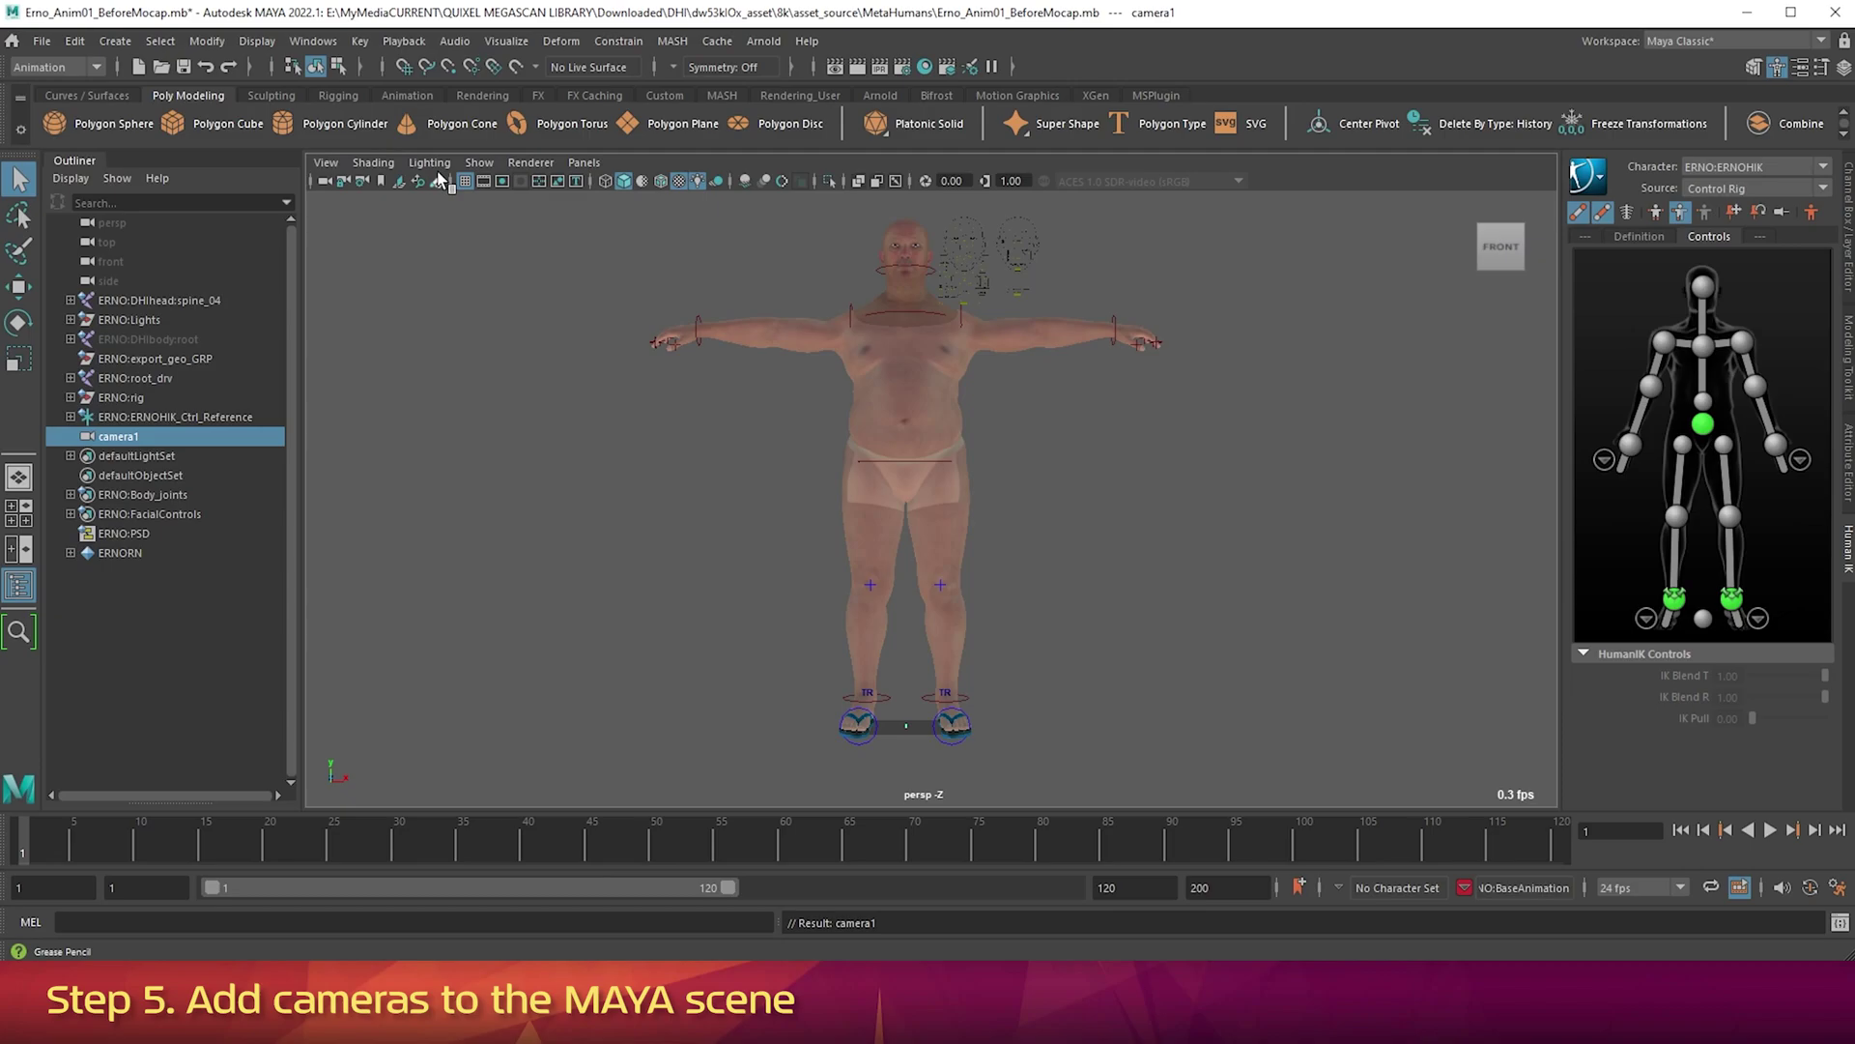
pyautogui.click(124, 441)
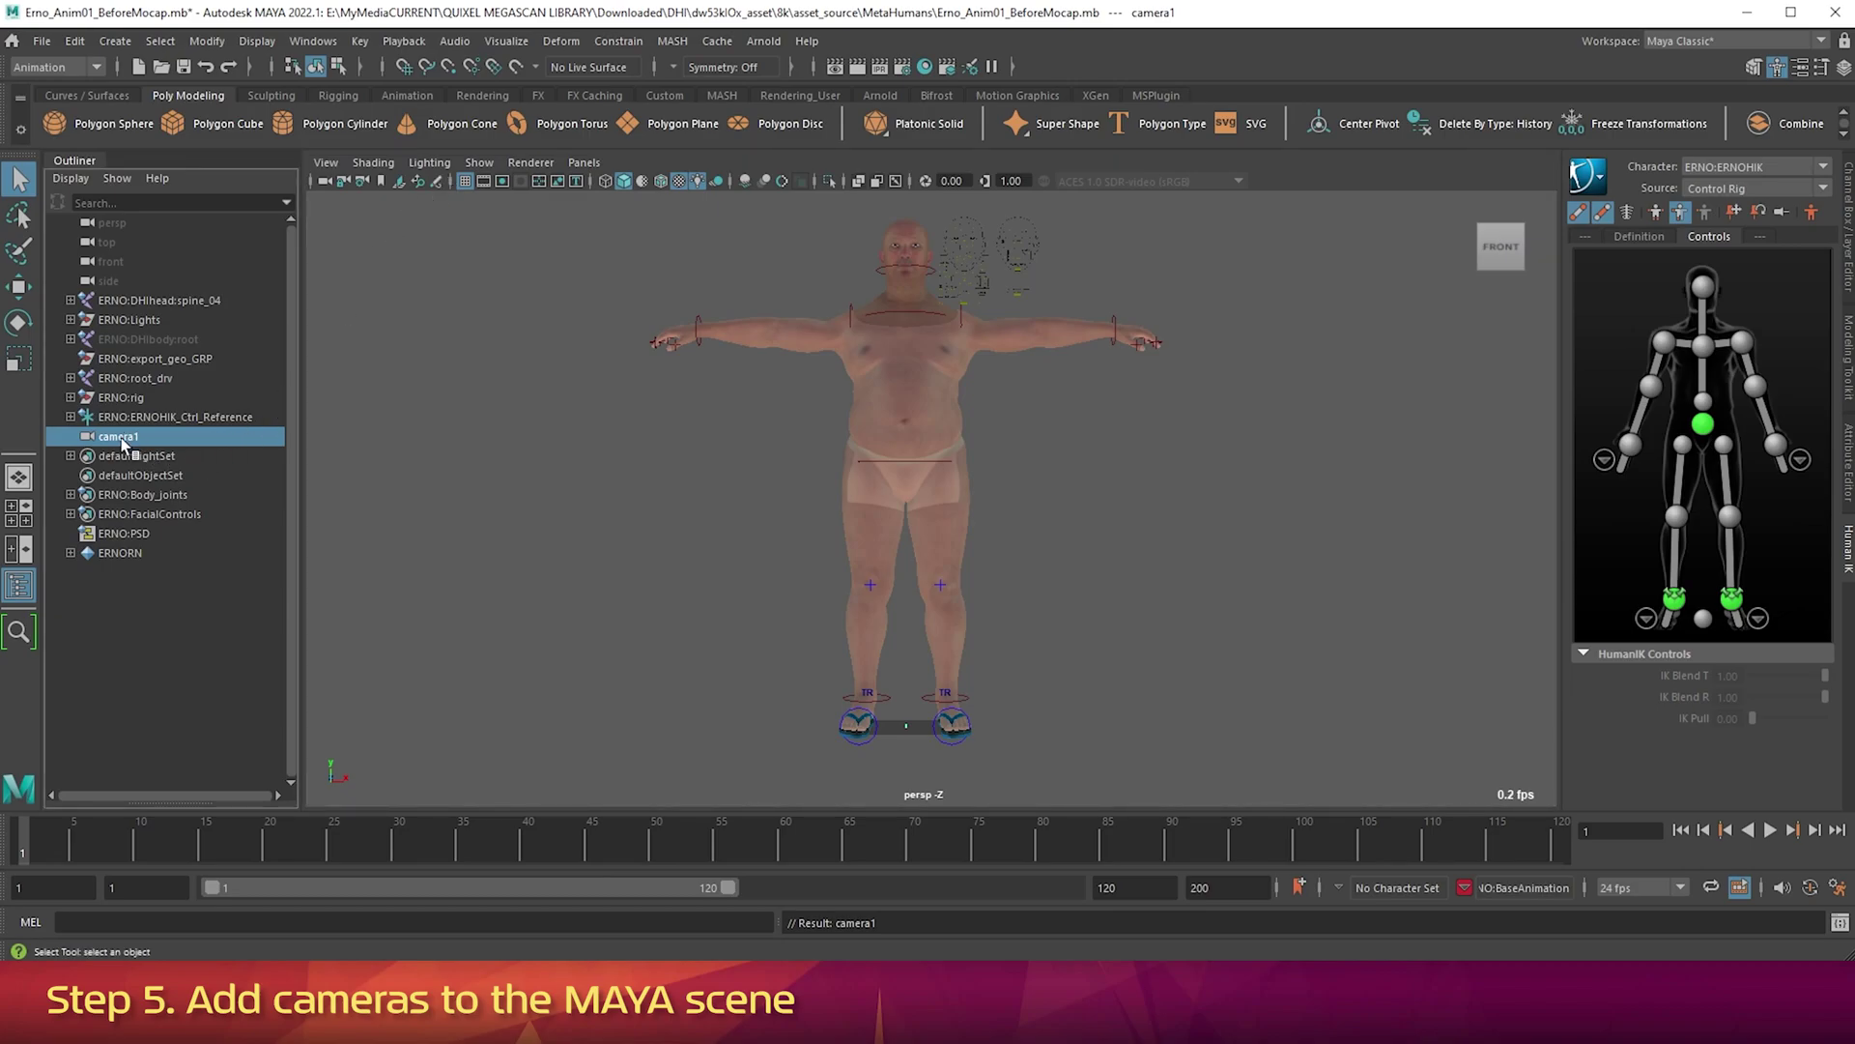
pyautogui.doubleClick(122, 439)
pyautogui.write('MAYACAM01')
pyautogui.press('Return')
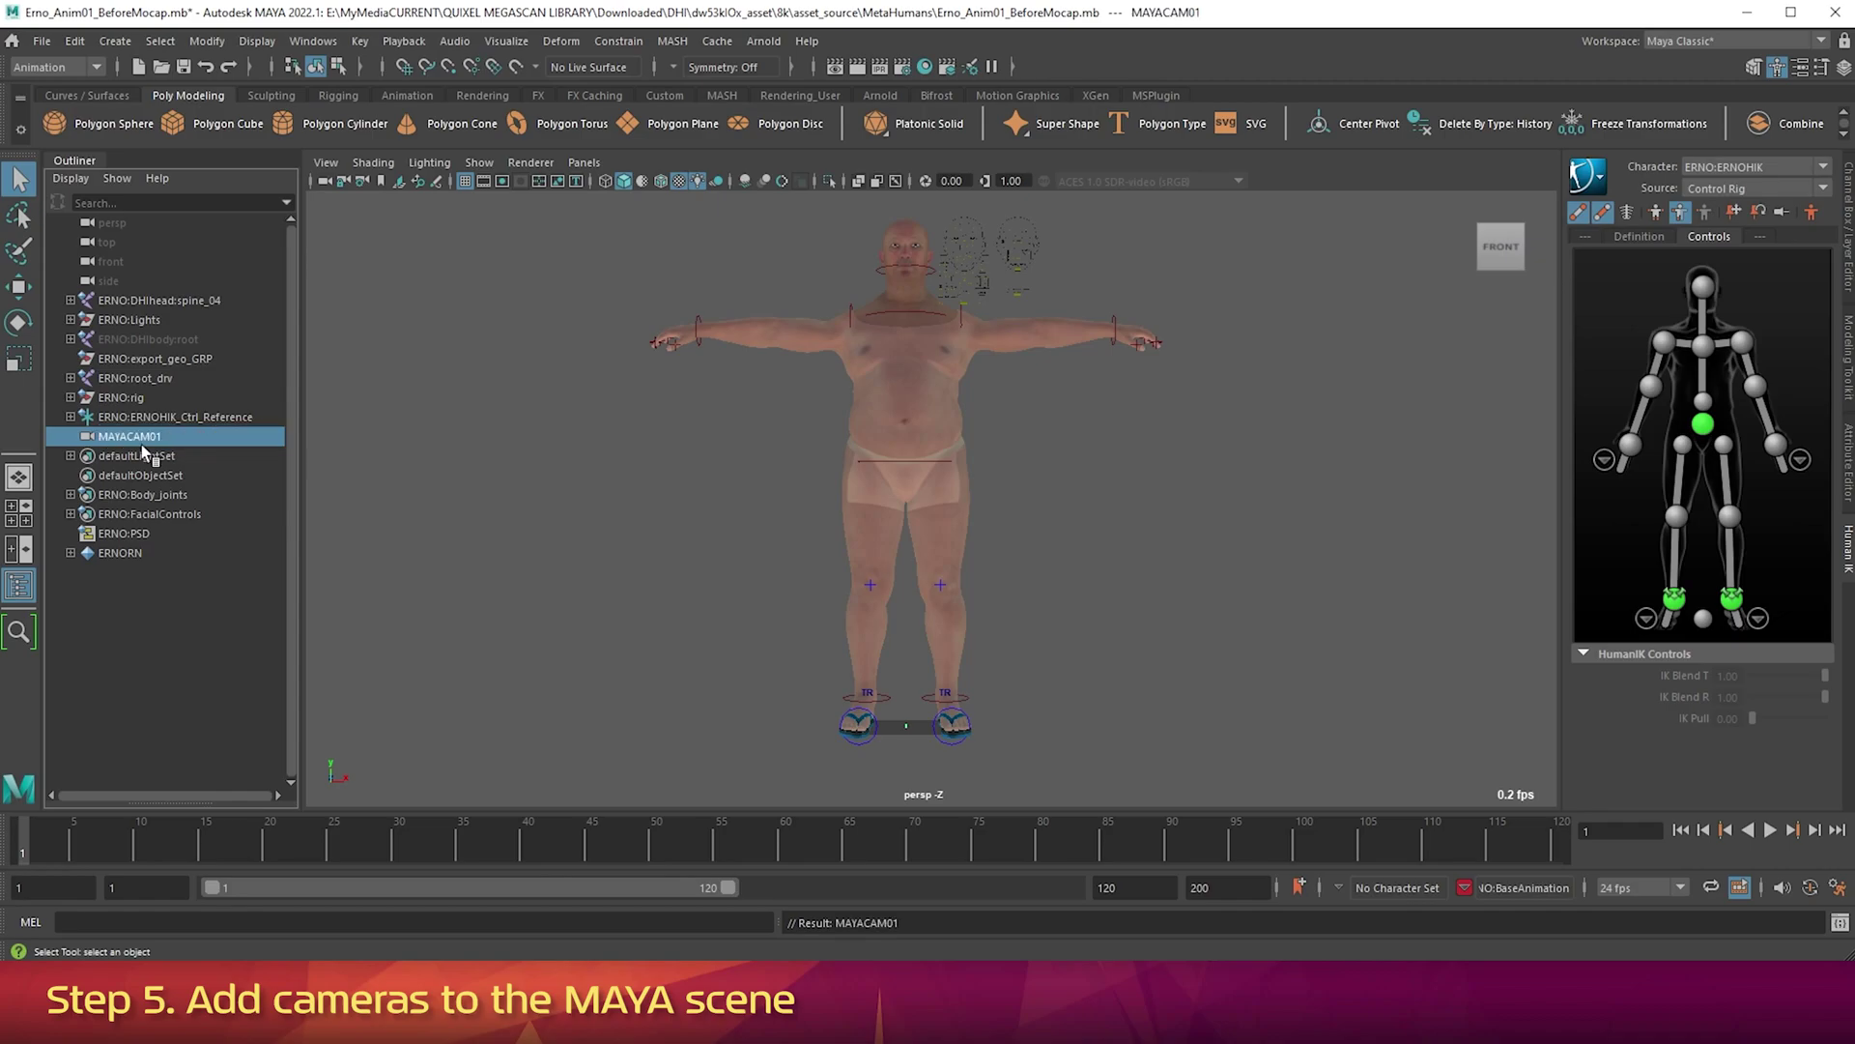
# Set MAYACAM01's film gate to 70mm Projection and duplicate it as MAYACAM02 and MAYACAM03.
pyautogui.doubleClick(87, 438)
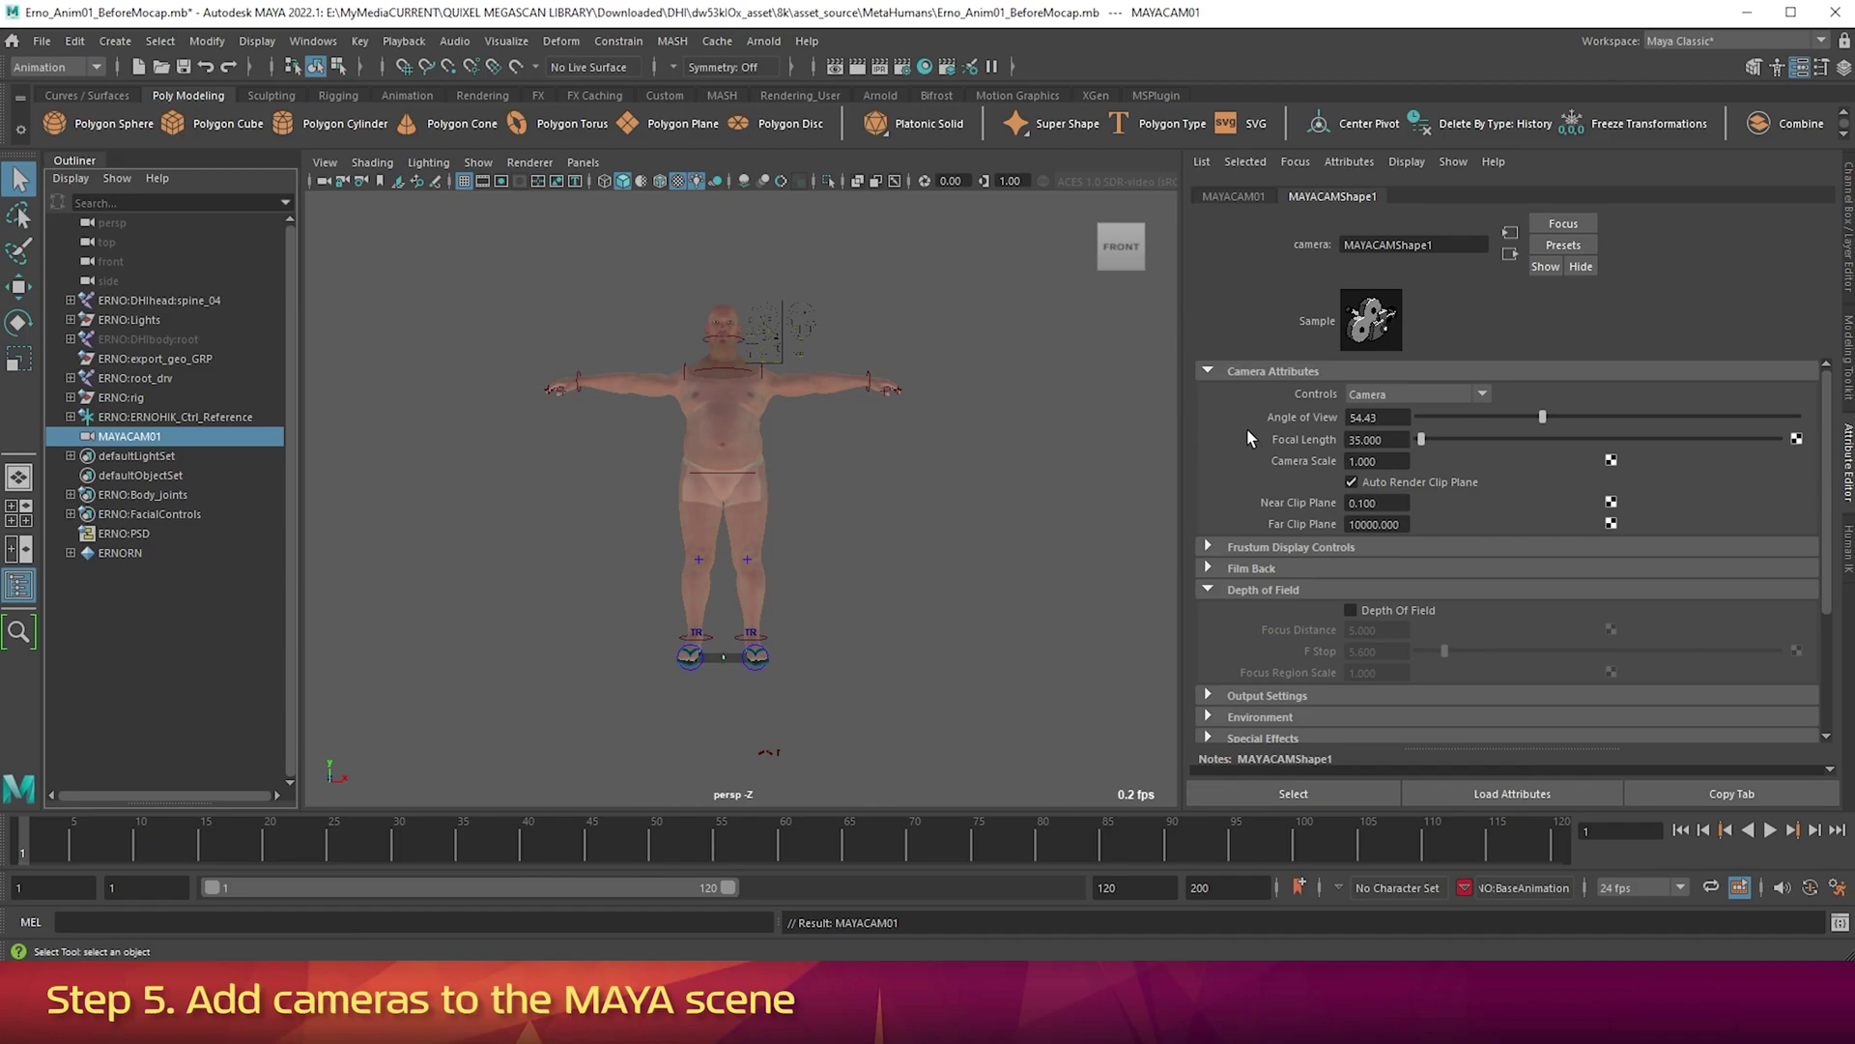
pyautogui.click(1256, 570)
pyautogui.click(1382, 594)
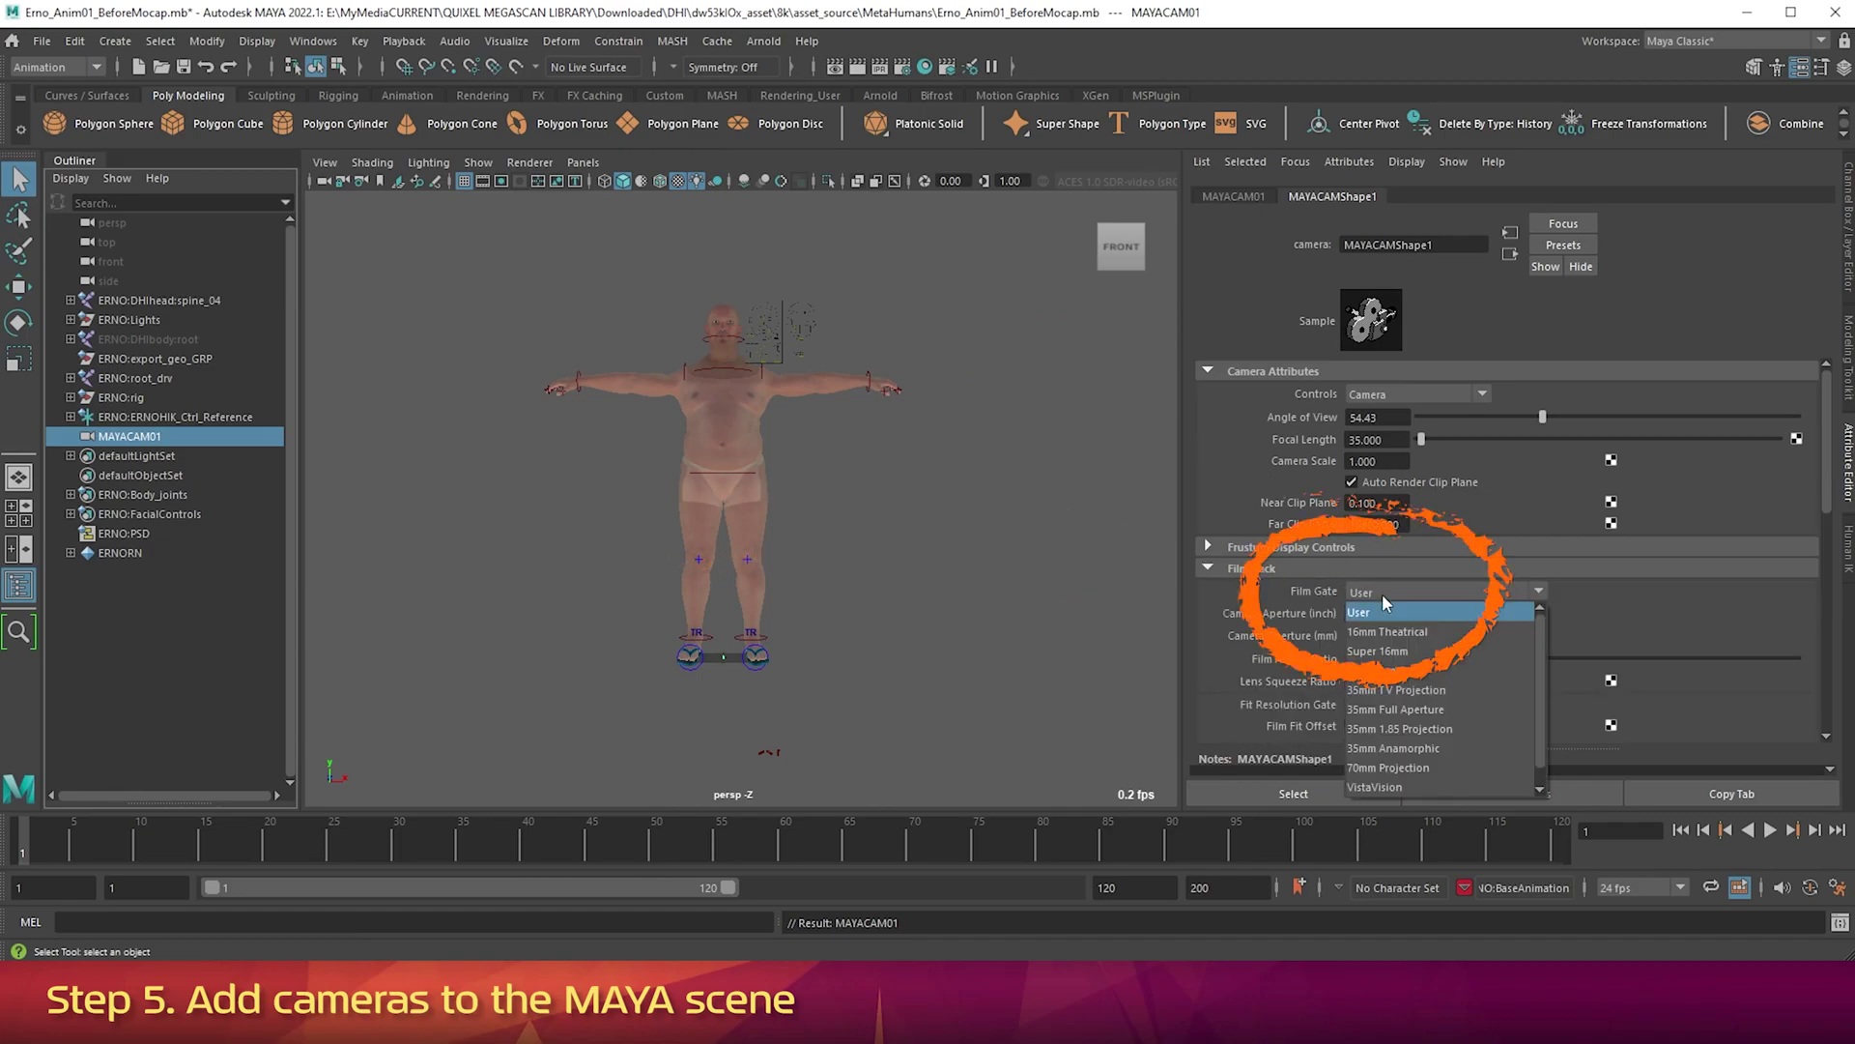
pyautogui.click(1389, 768)
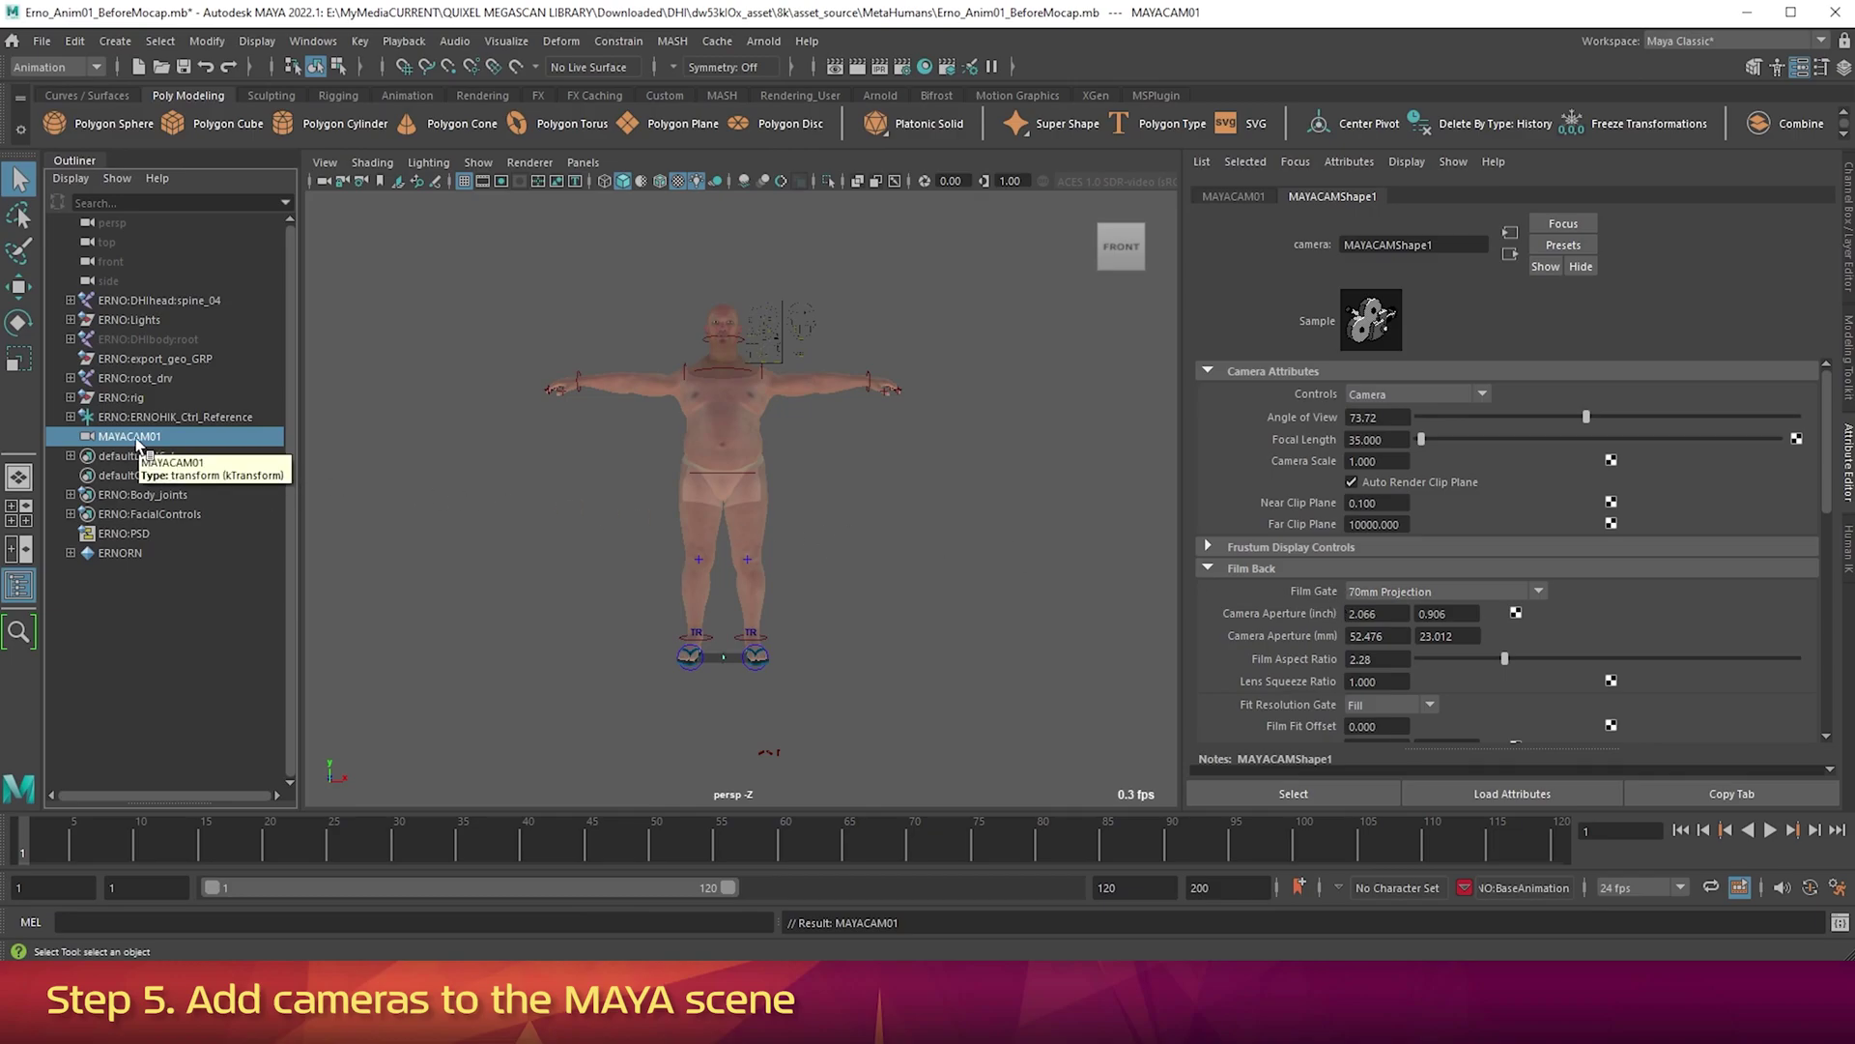
pyautogui.hotkey('ctrl', 'd')
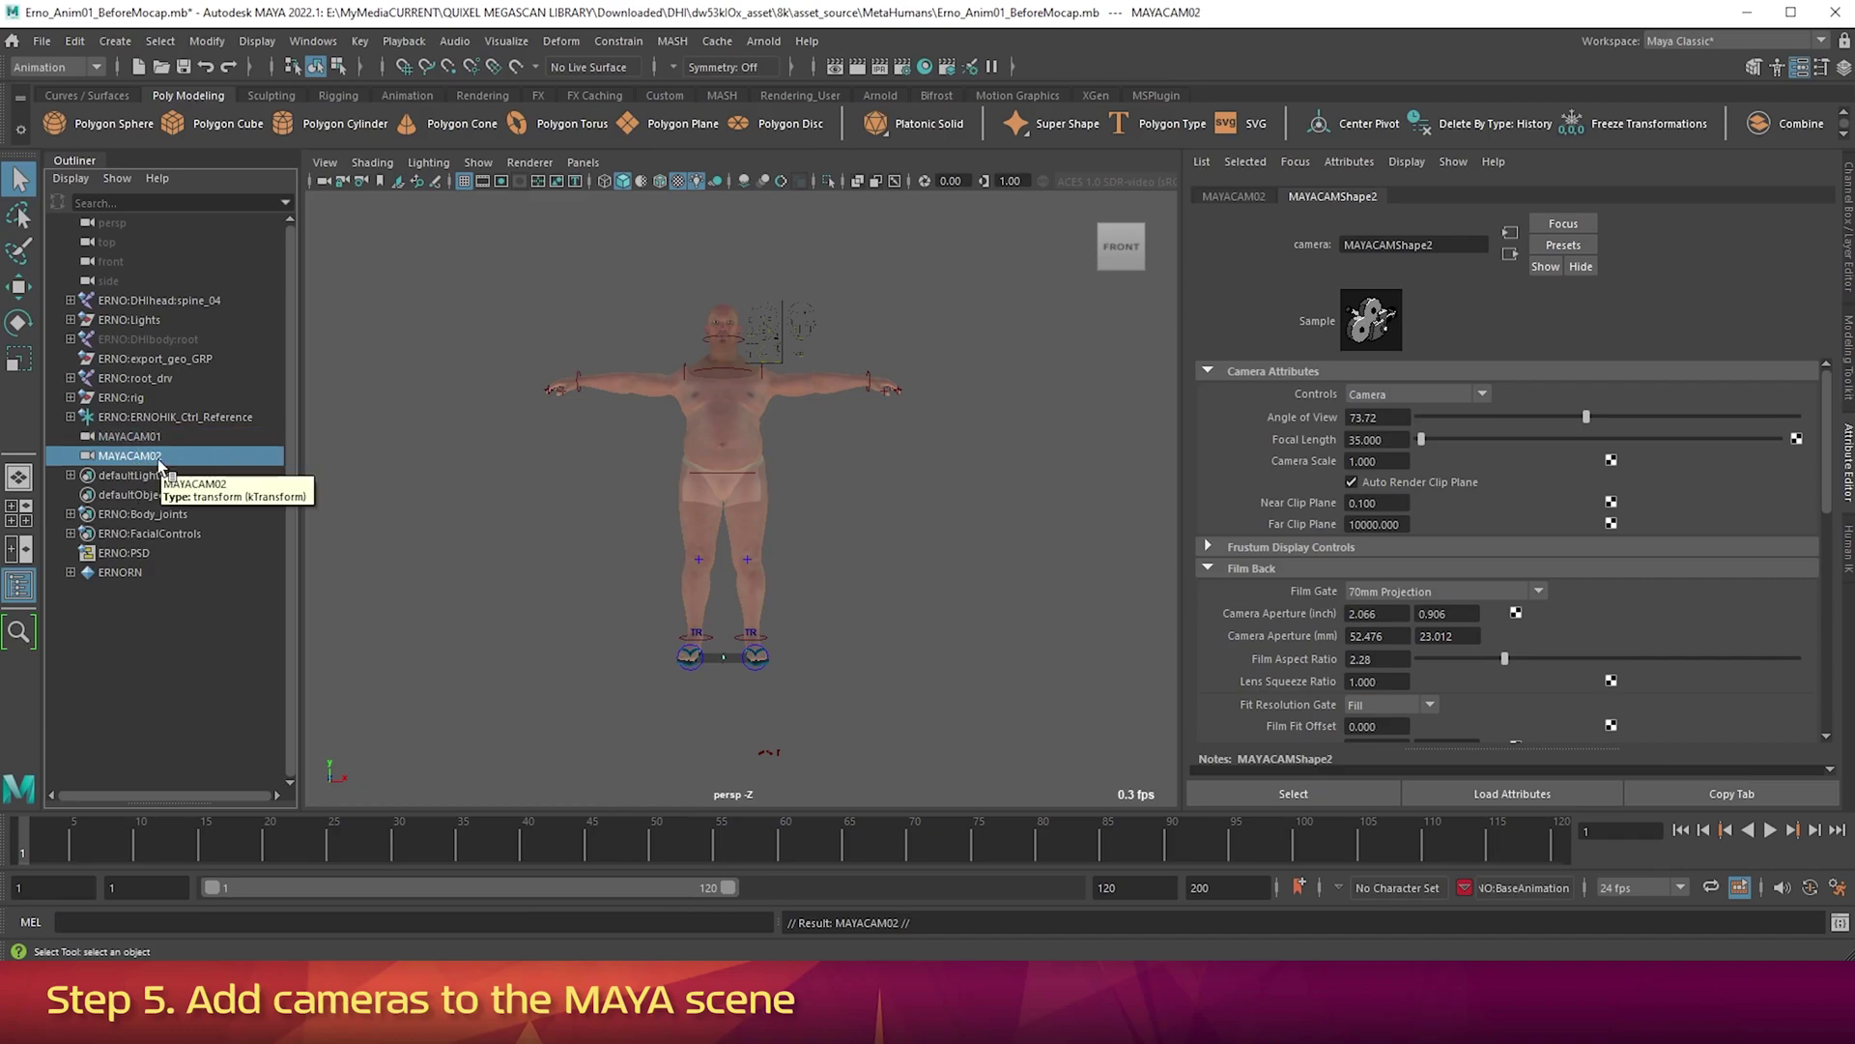
pyautogui.hotkey('ctrl', 'd')
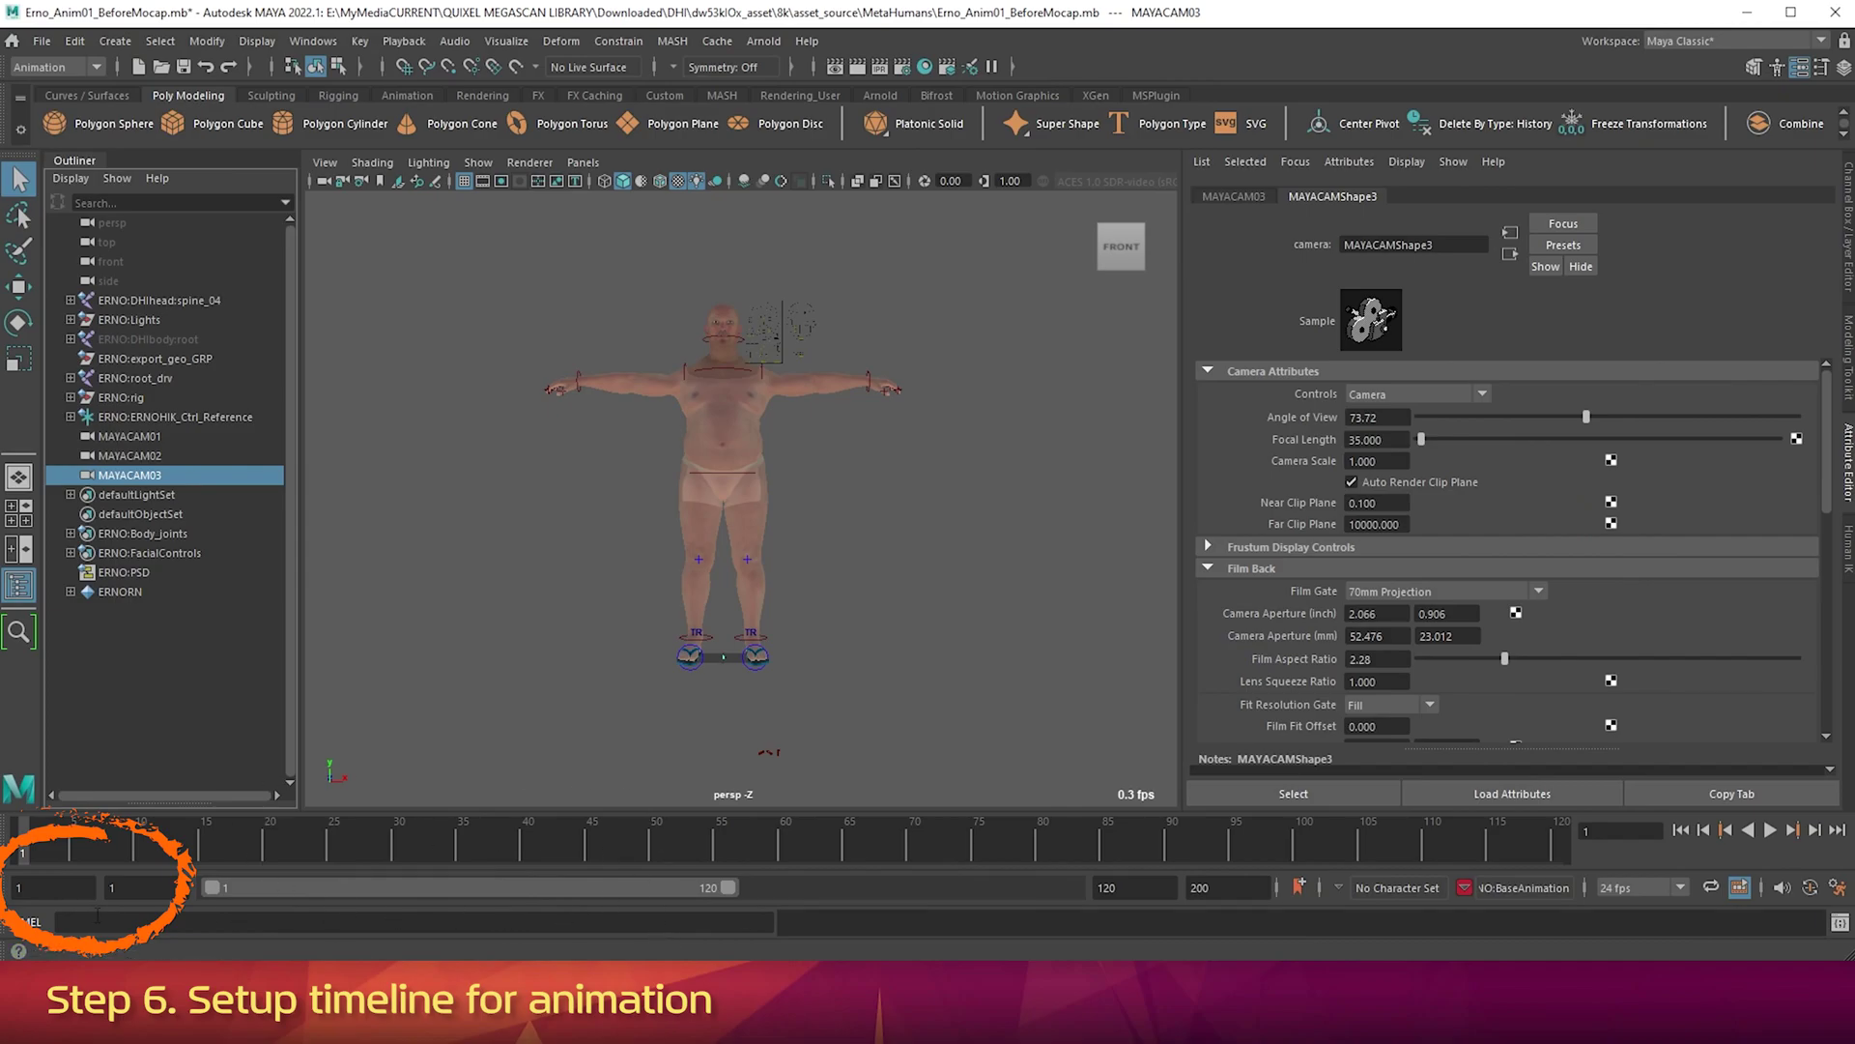
# Set animation and playback start frames to 0 and both end frames to 240.
pyautogui.doubleClick(53, 887)
pyautogui.write('0')
pyautogui.press('Return')
pyautogui.doubleClick(145, 886)
pyautogui.write('0')
pyautogui.press('Return')
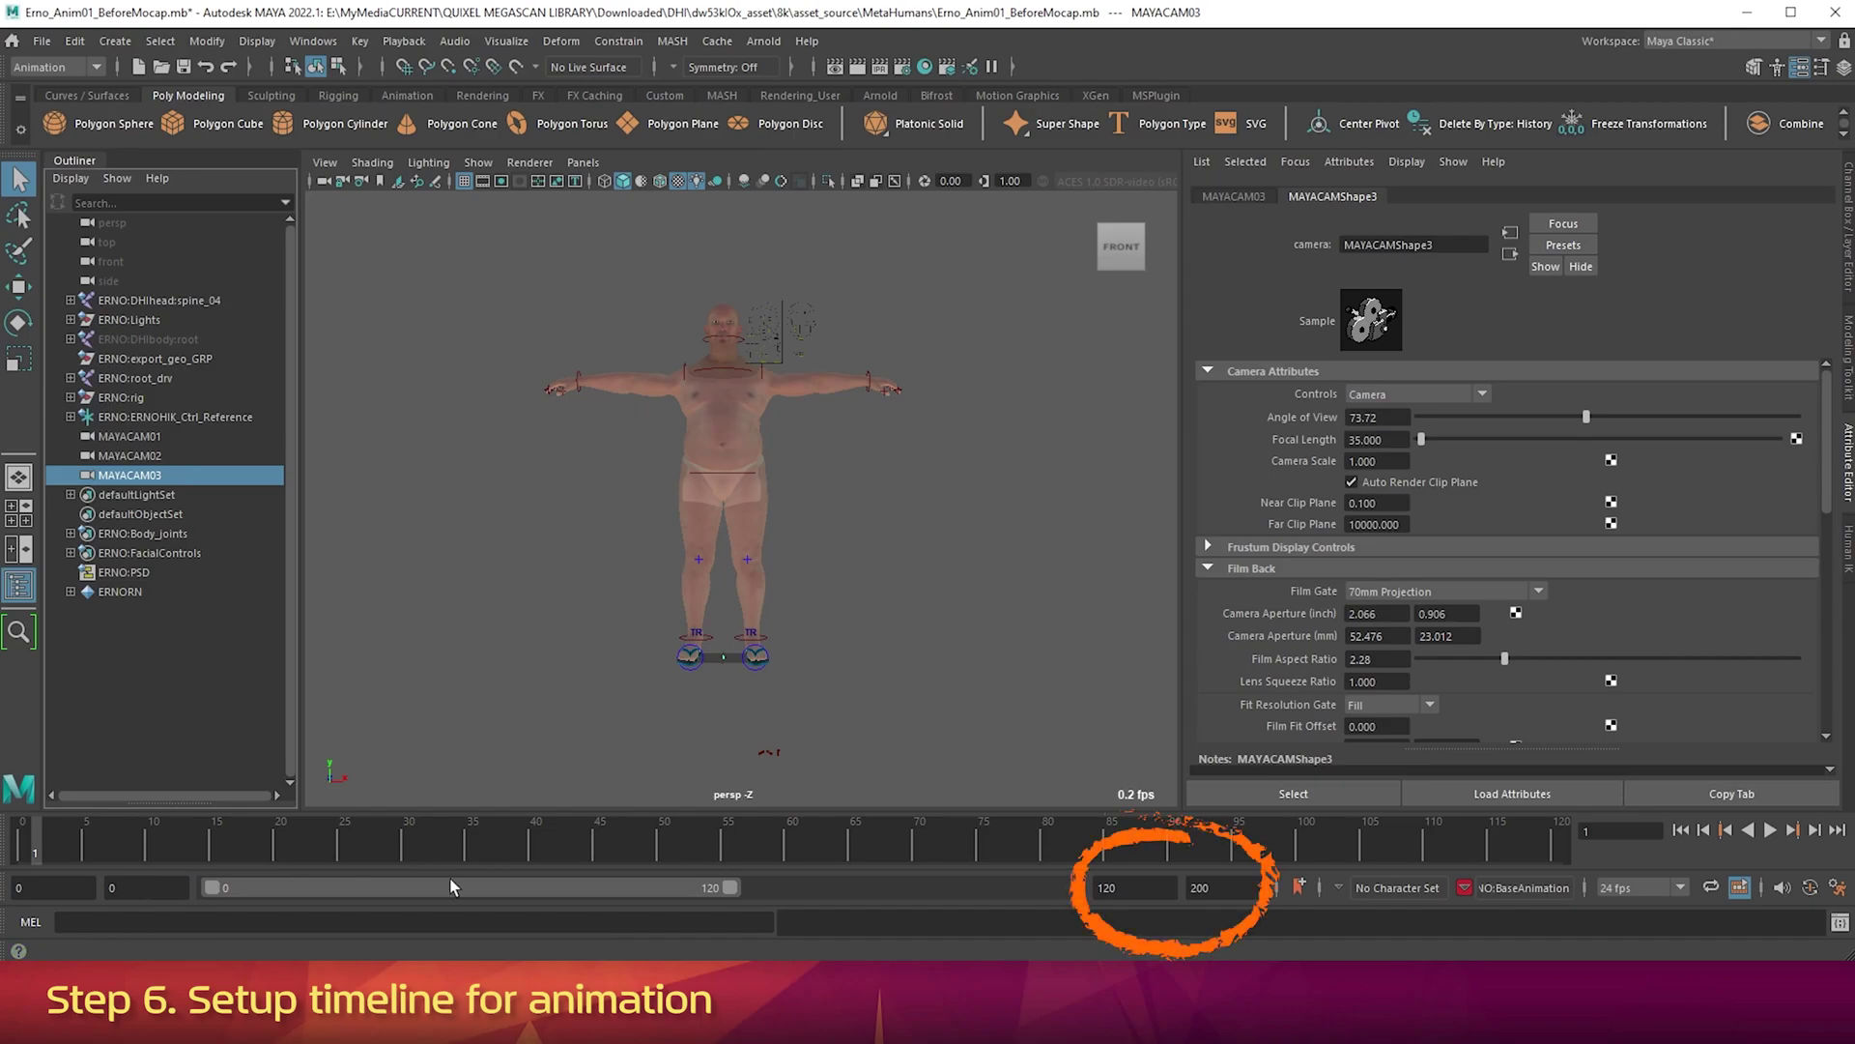
pyautogui.doubleClick(1111, 887)
pyautogui.write('240')
pyautogui.press('Tab')
pyautogui.write('240')
pyautogui.press('Return')
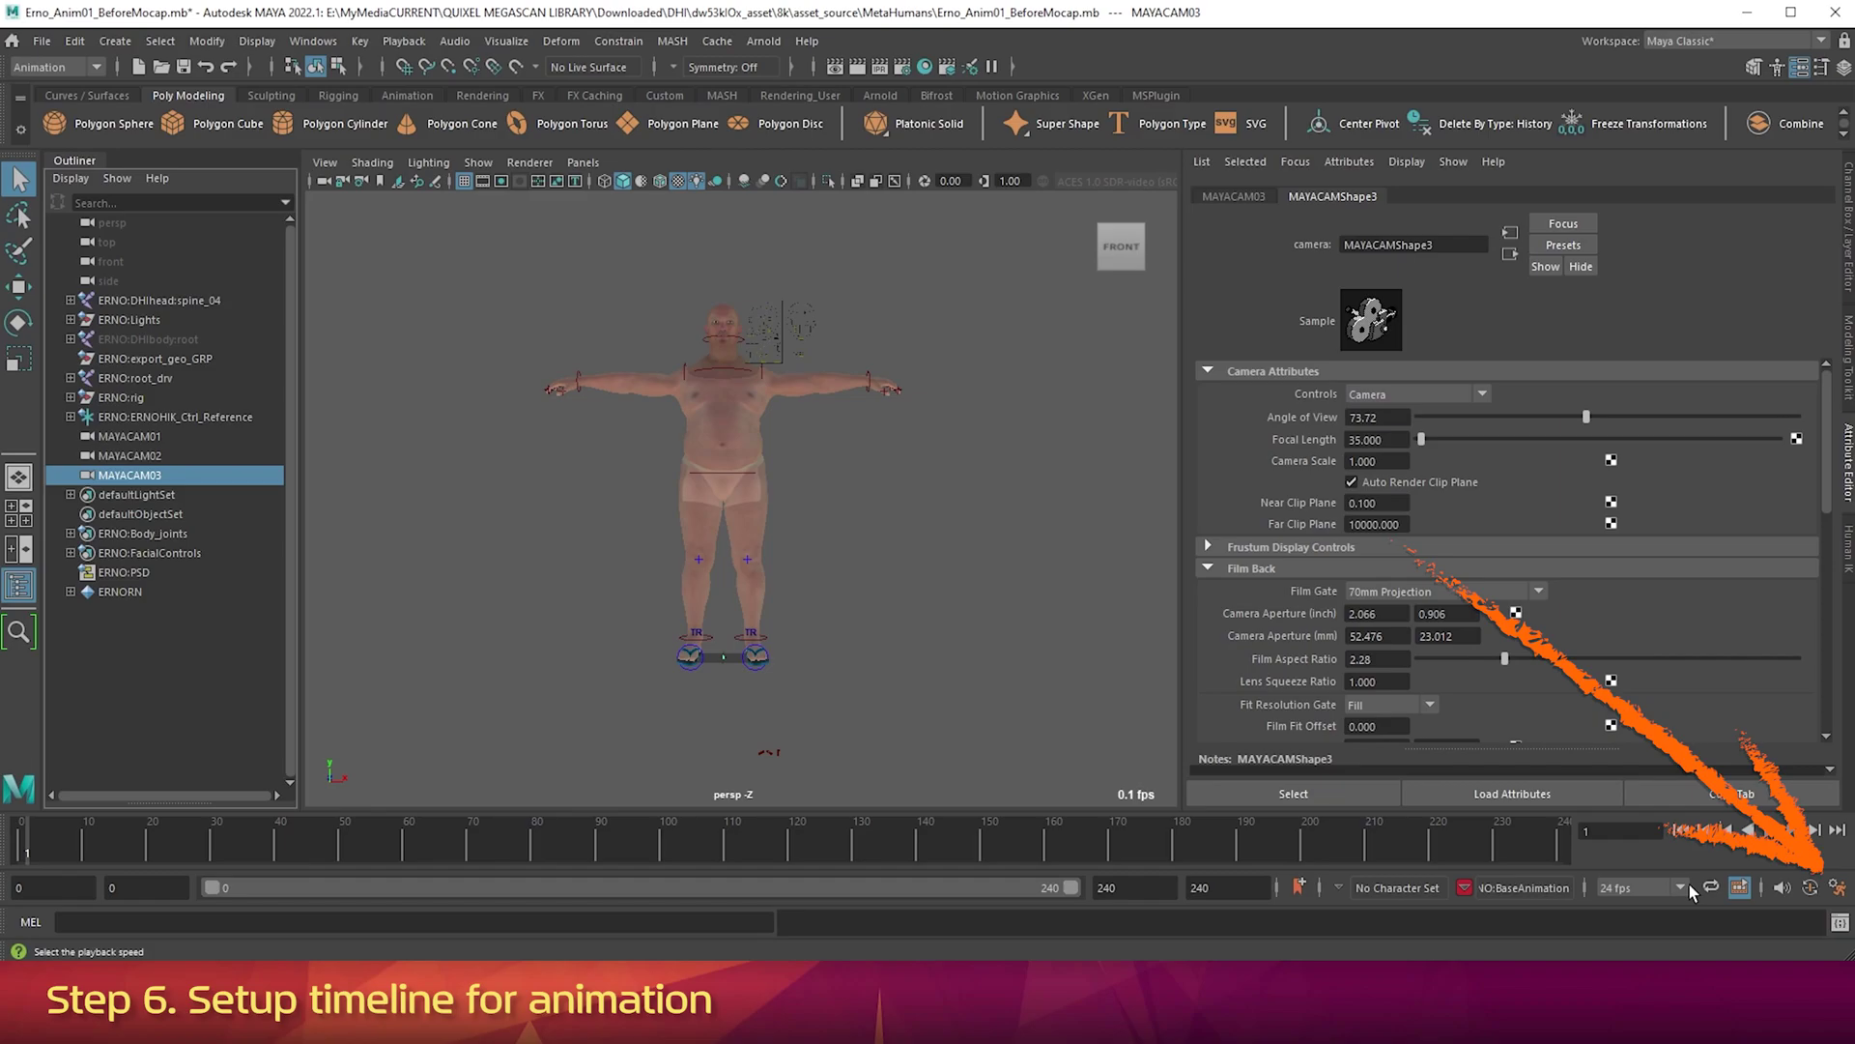
# Save Animation Preferences with 24 fps x 1 playback, then enable the Heads Up Display frame-rate readout.
pyautogui.click(1834, 891)
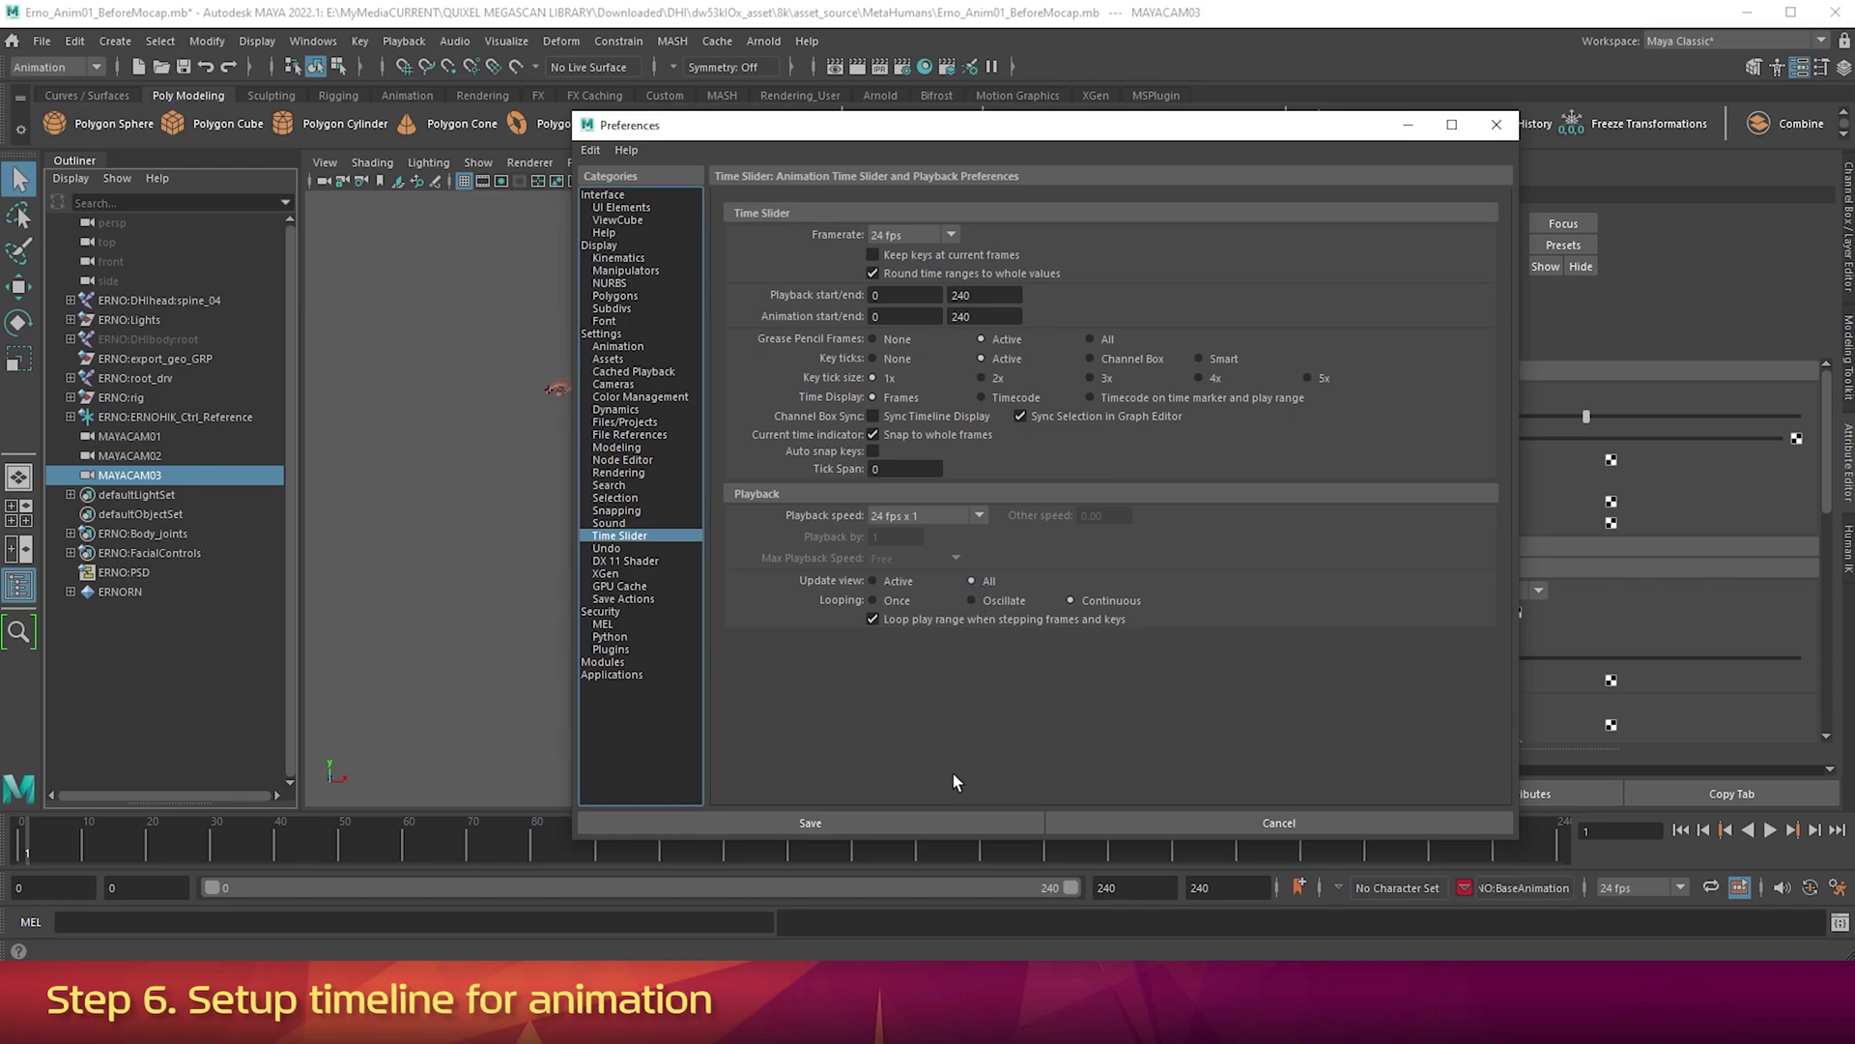
pyautogui.click(876, 822)
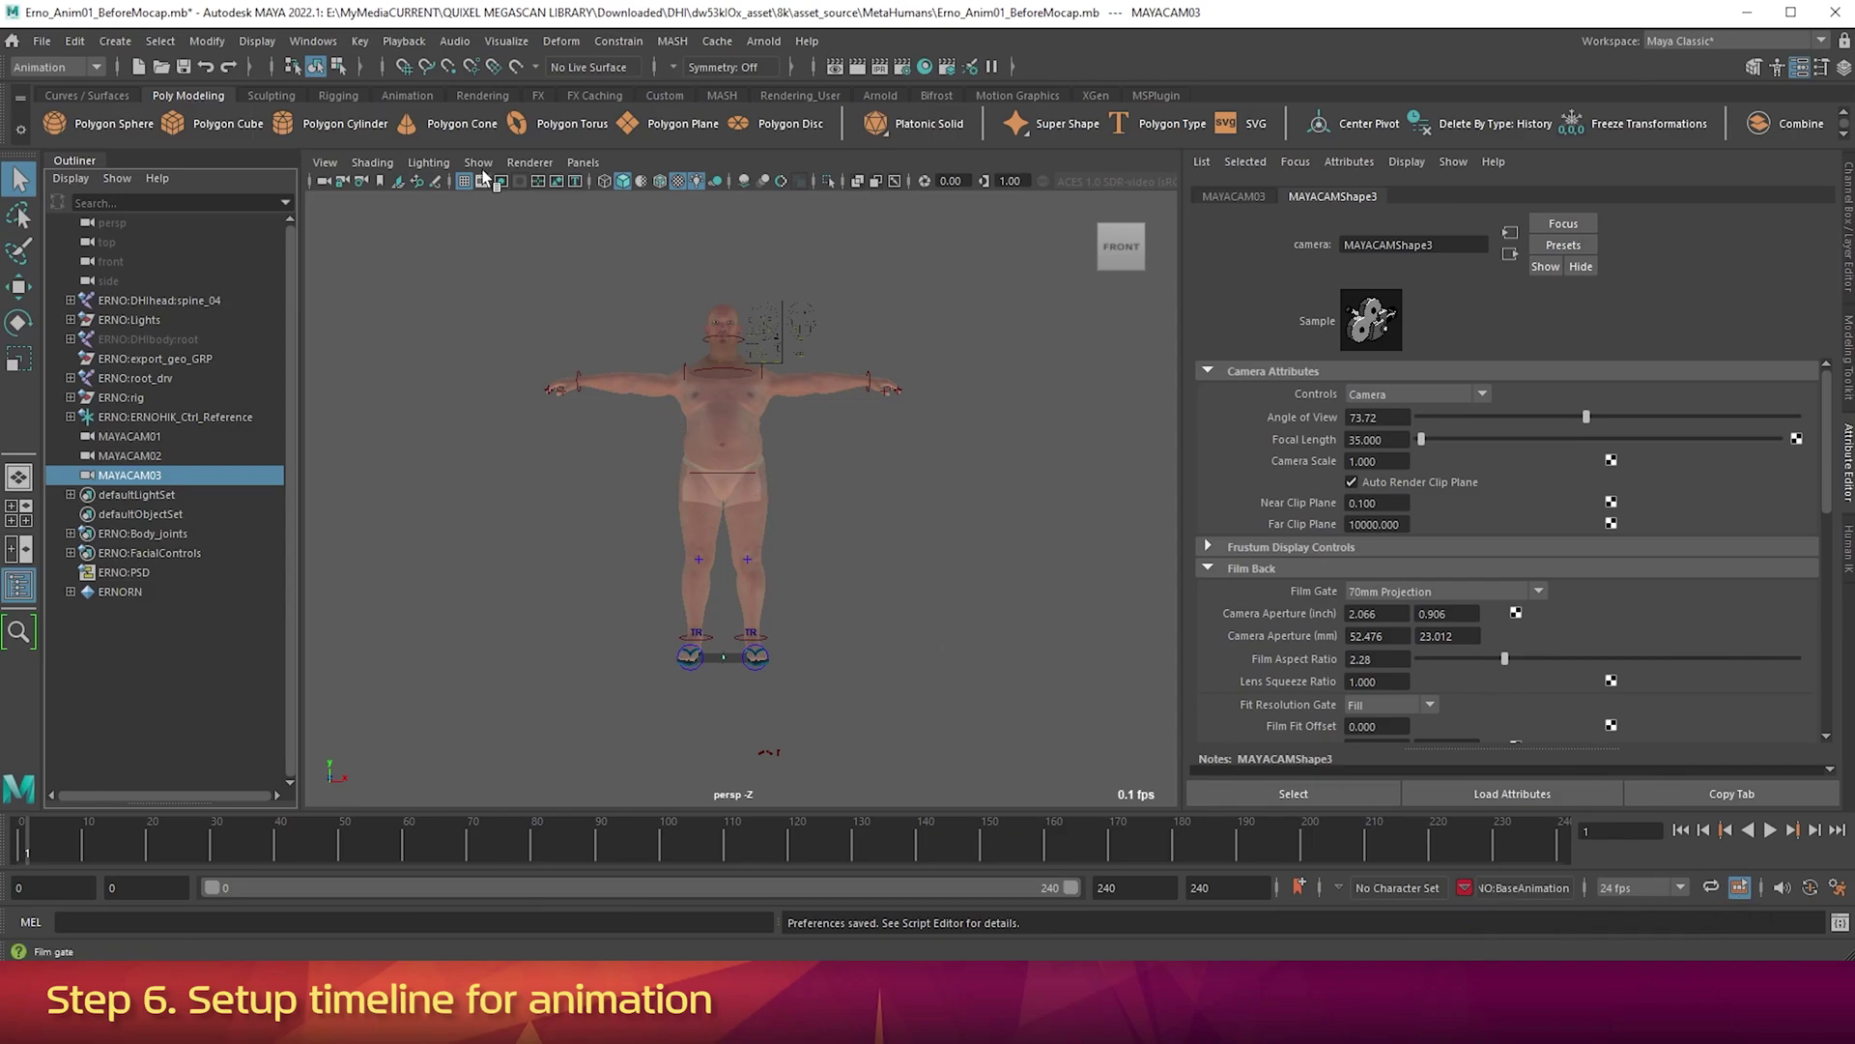
pyautogui.click(266, 44)
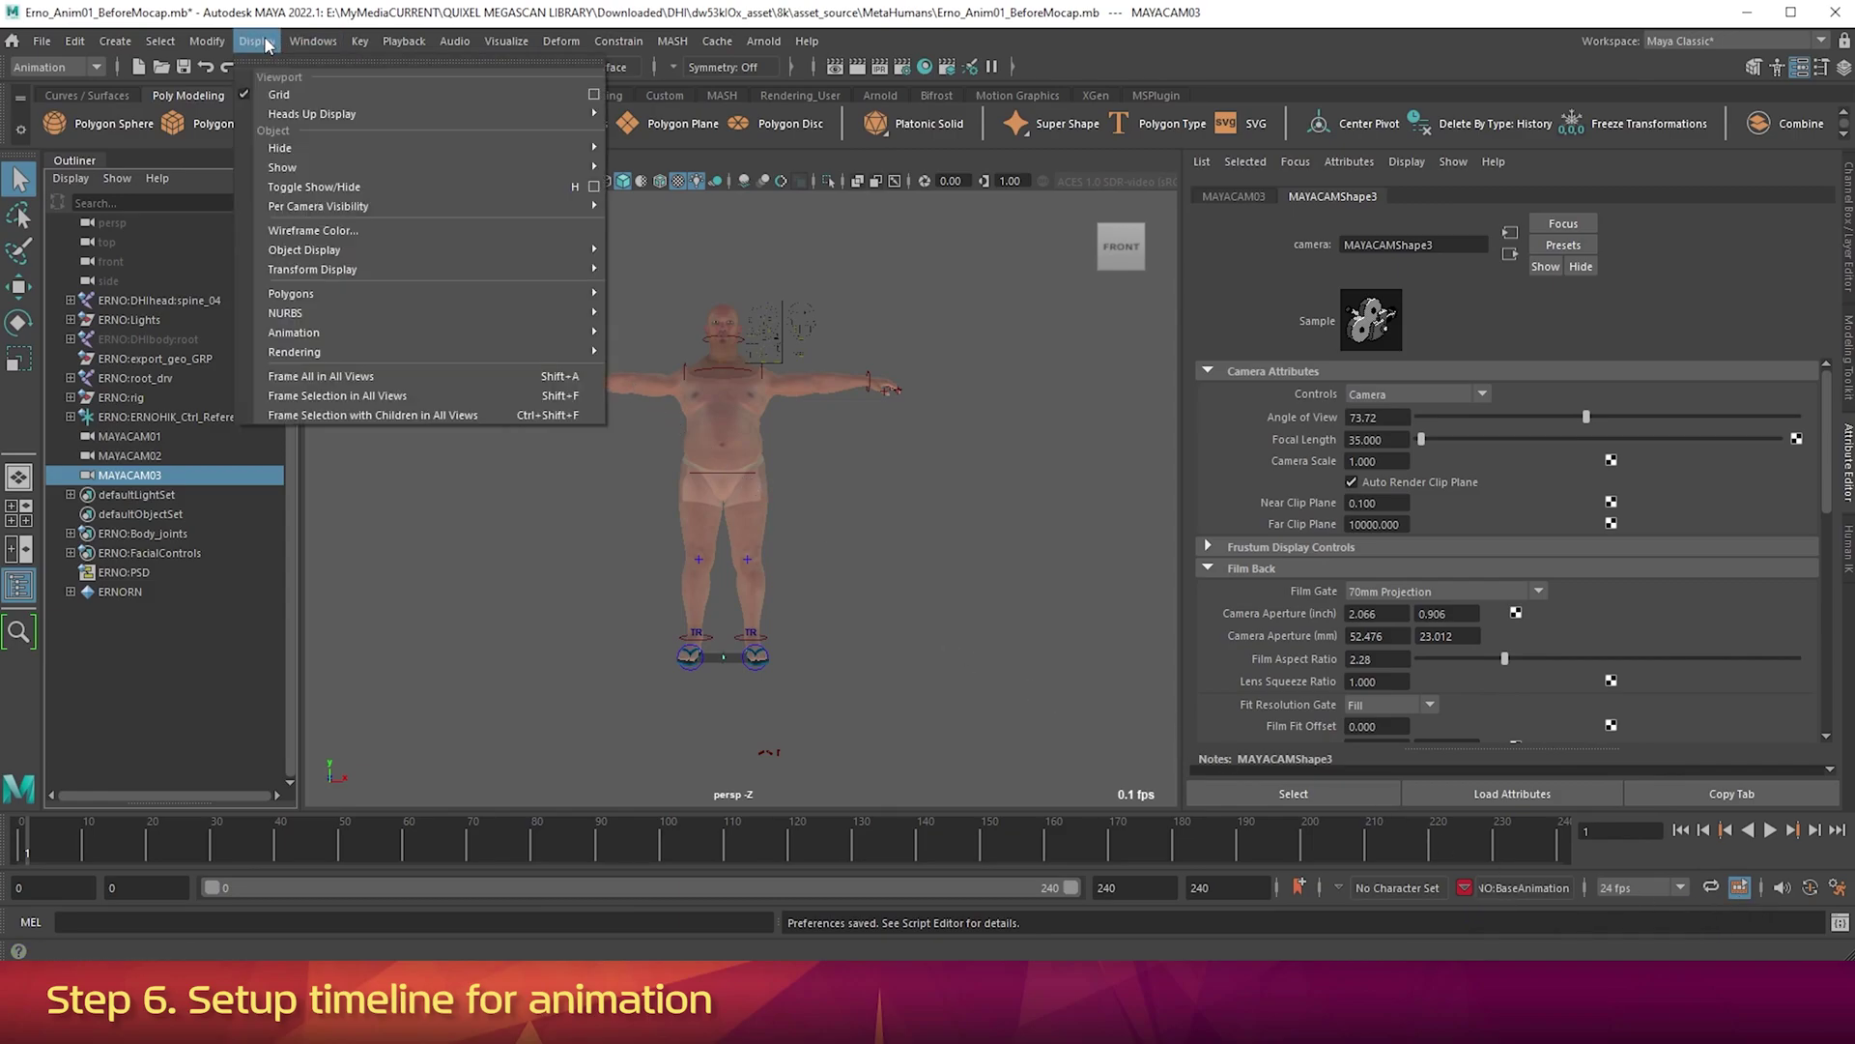
pyautogui.moveTo(283, 114)
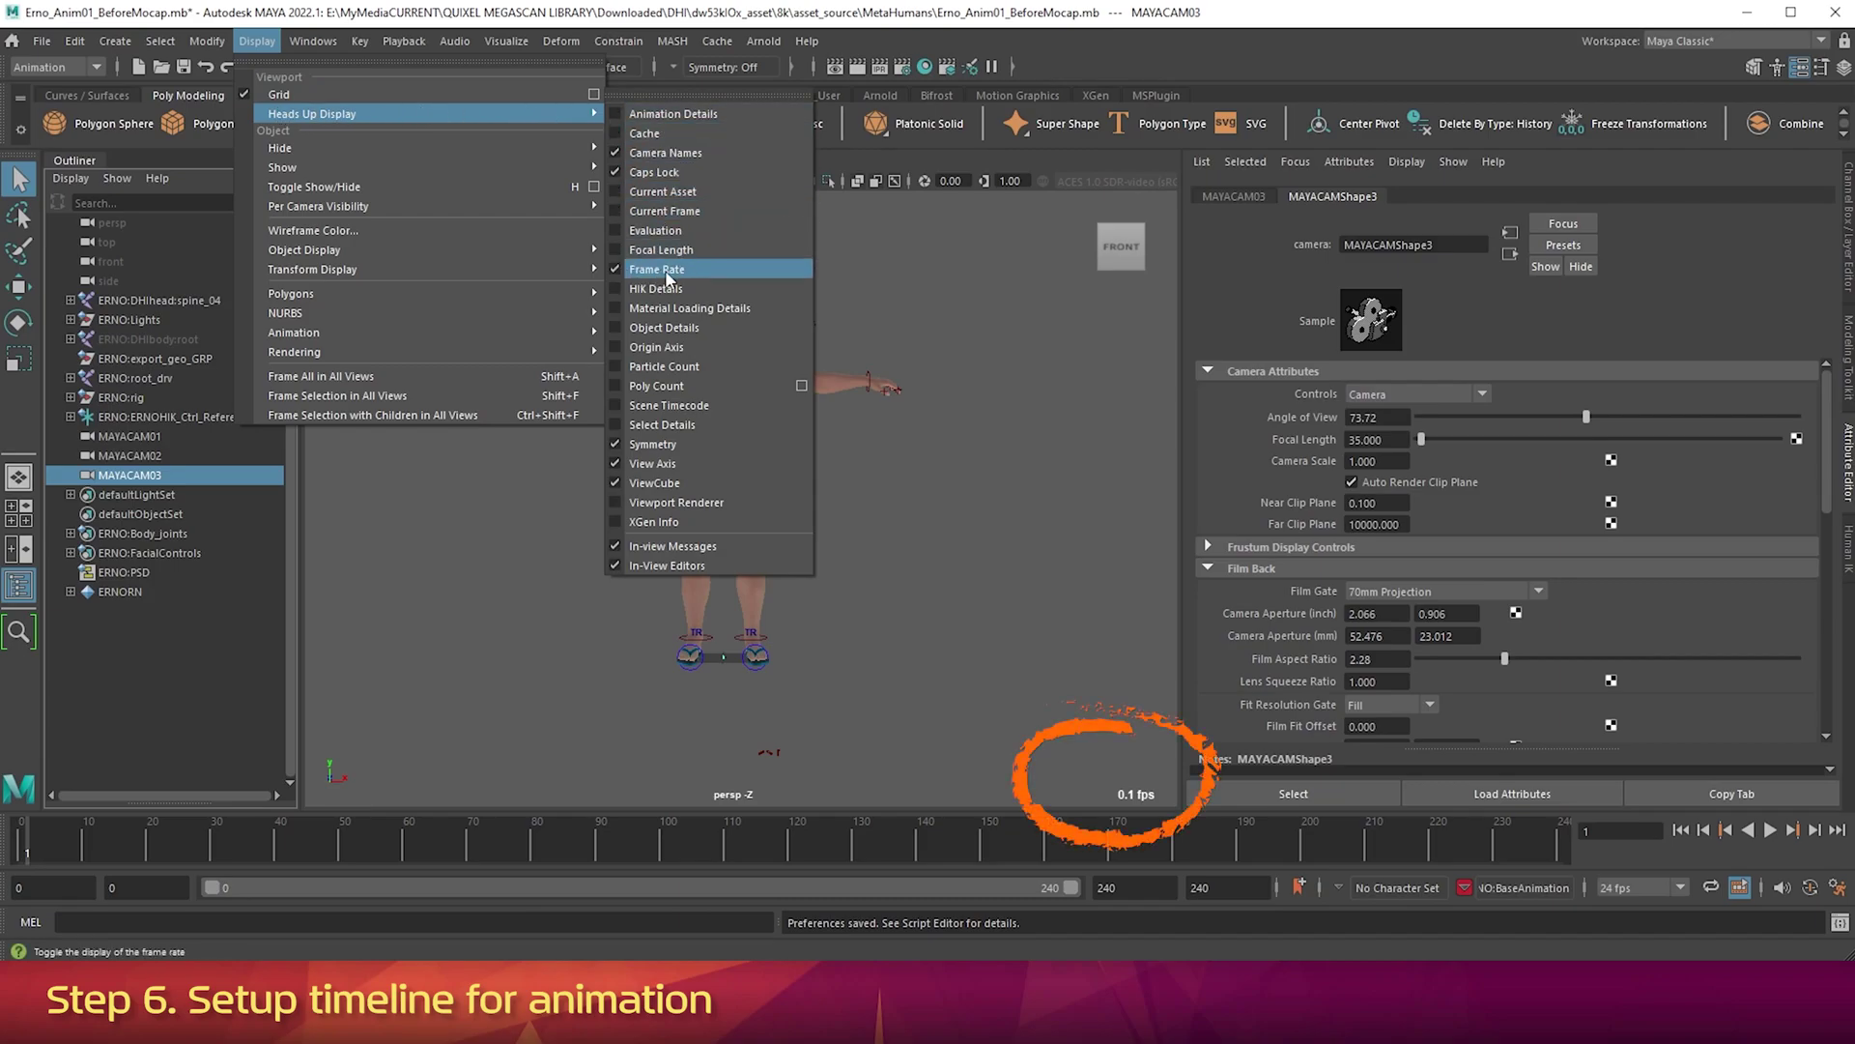
pyautogui.click(851, 435)
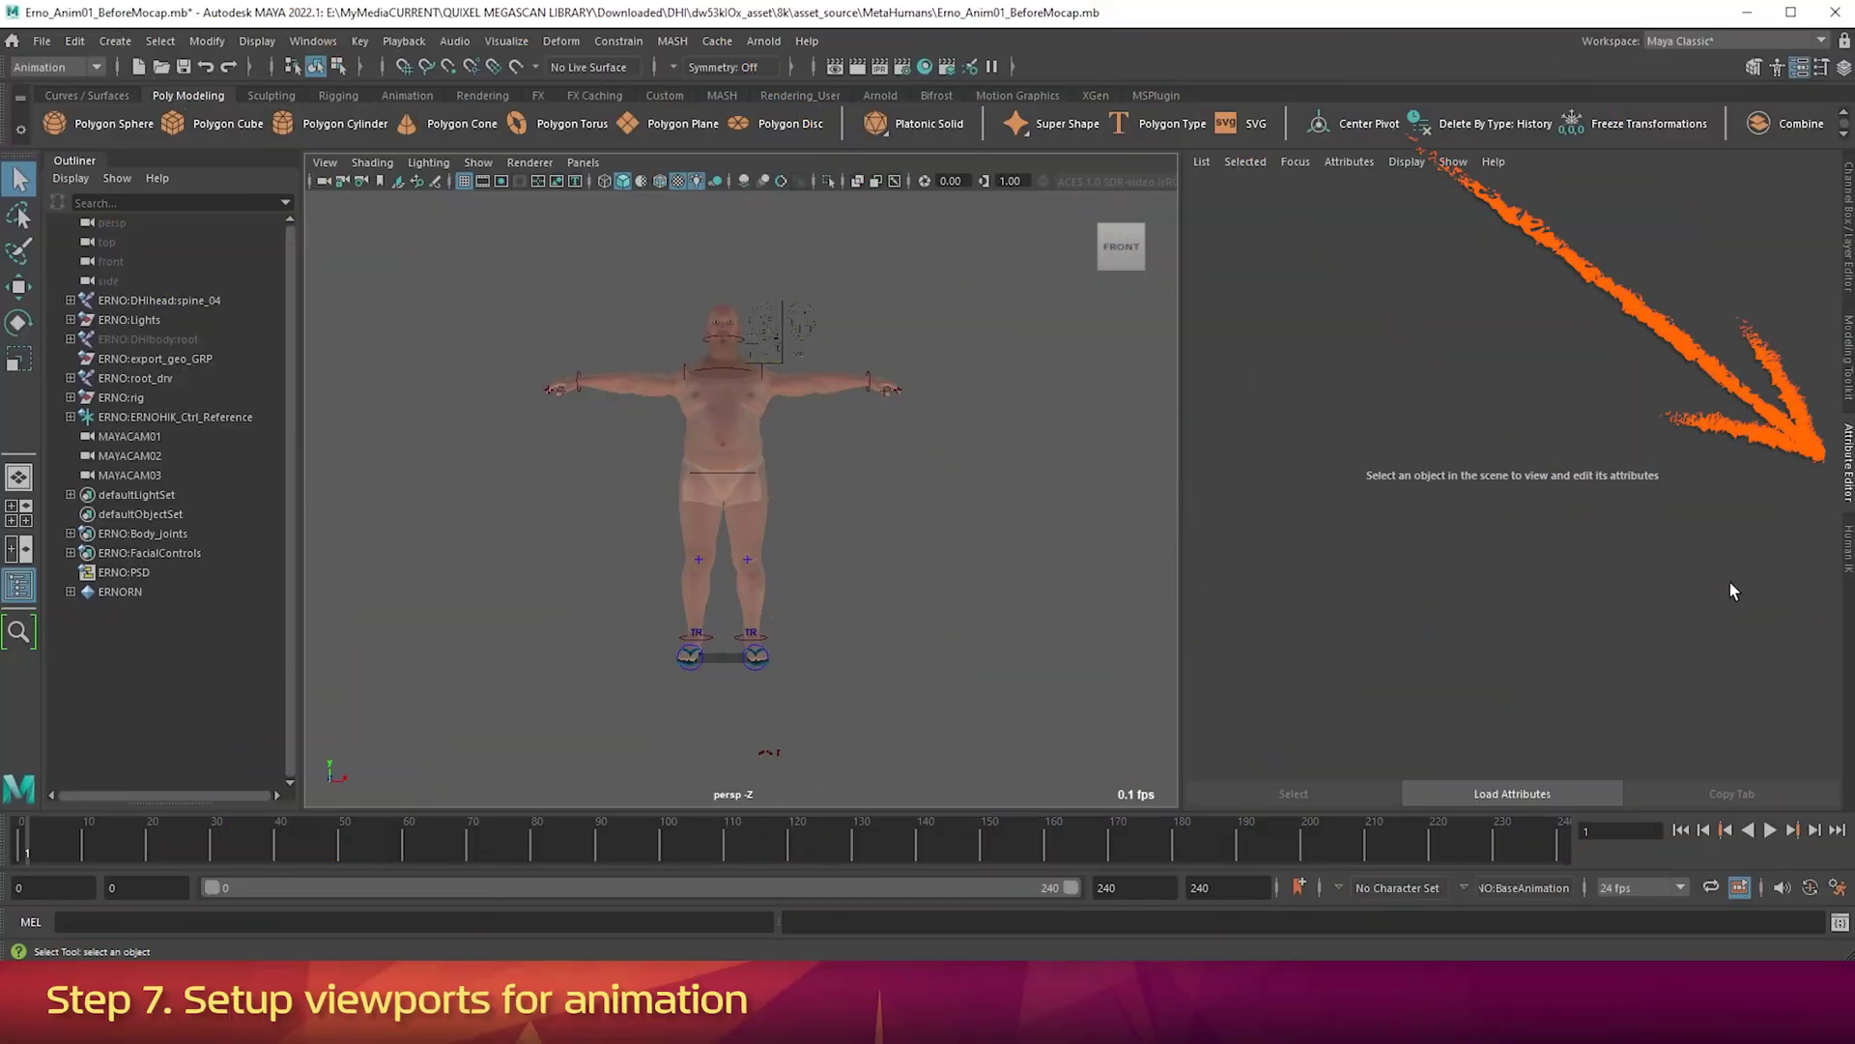
# Hide the Attribute Editor and switch the viewport to the Three Panes Split Bottom layout.
pyautogui.click(1848, 464)
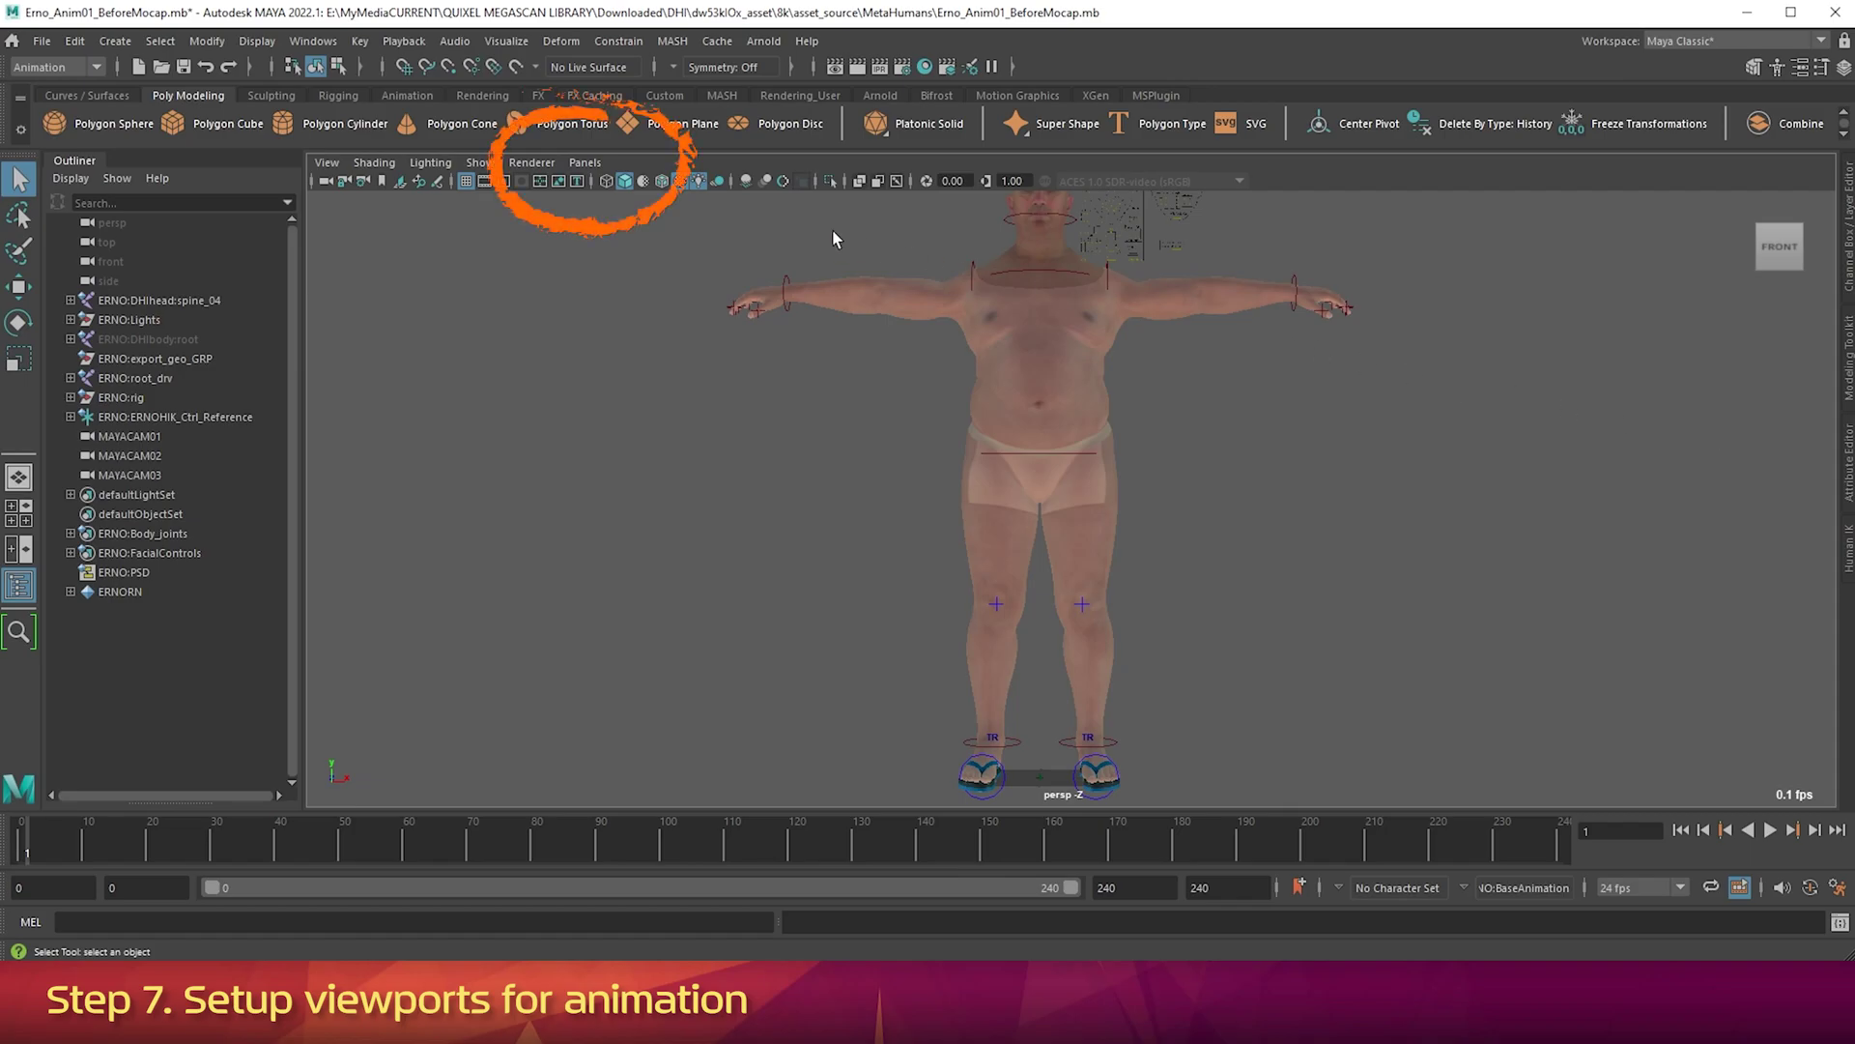
pyautogui.click(590, 165)
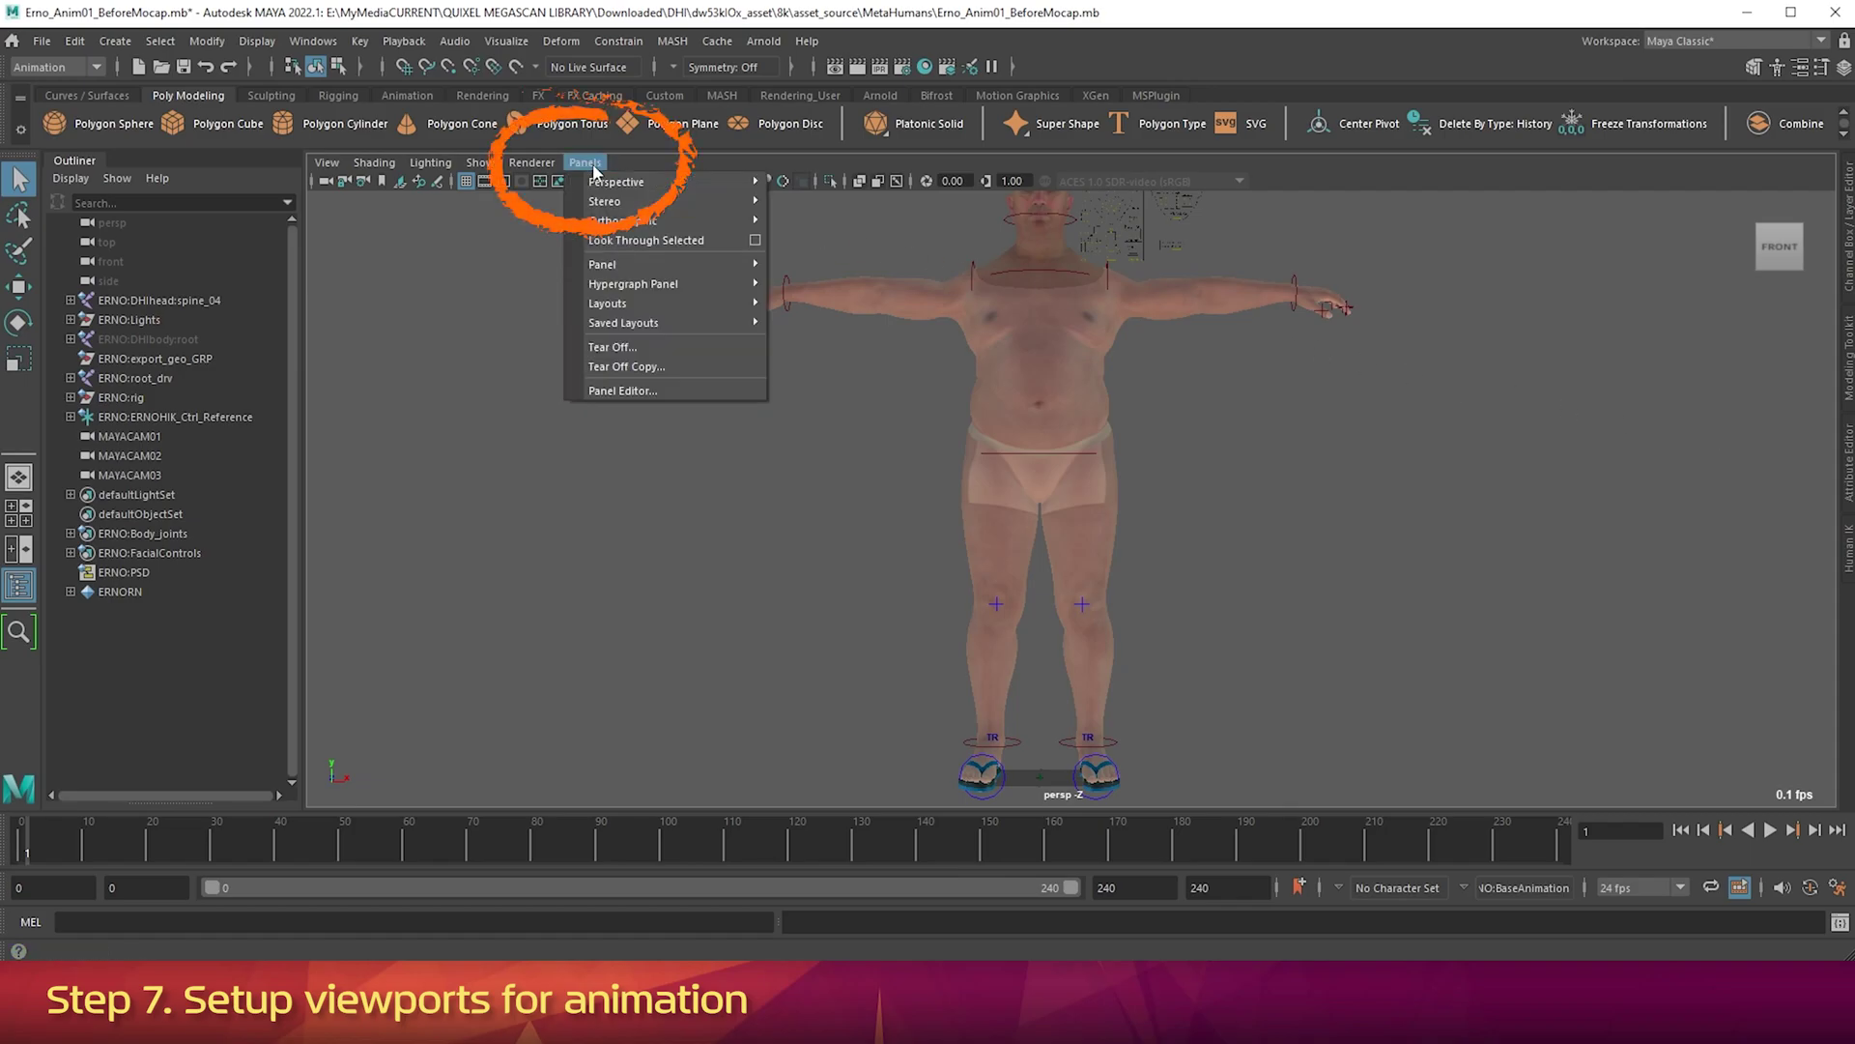
pyautogui.moveTo(618, 303)
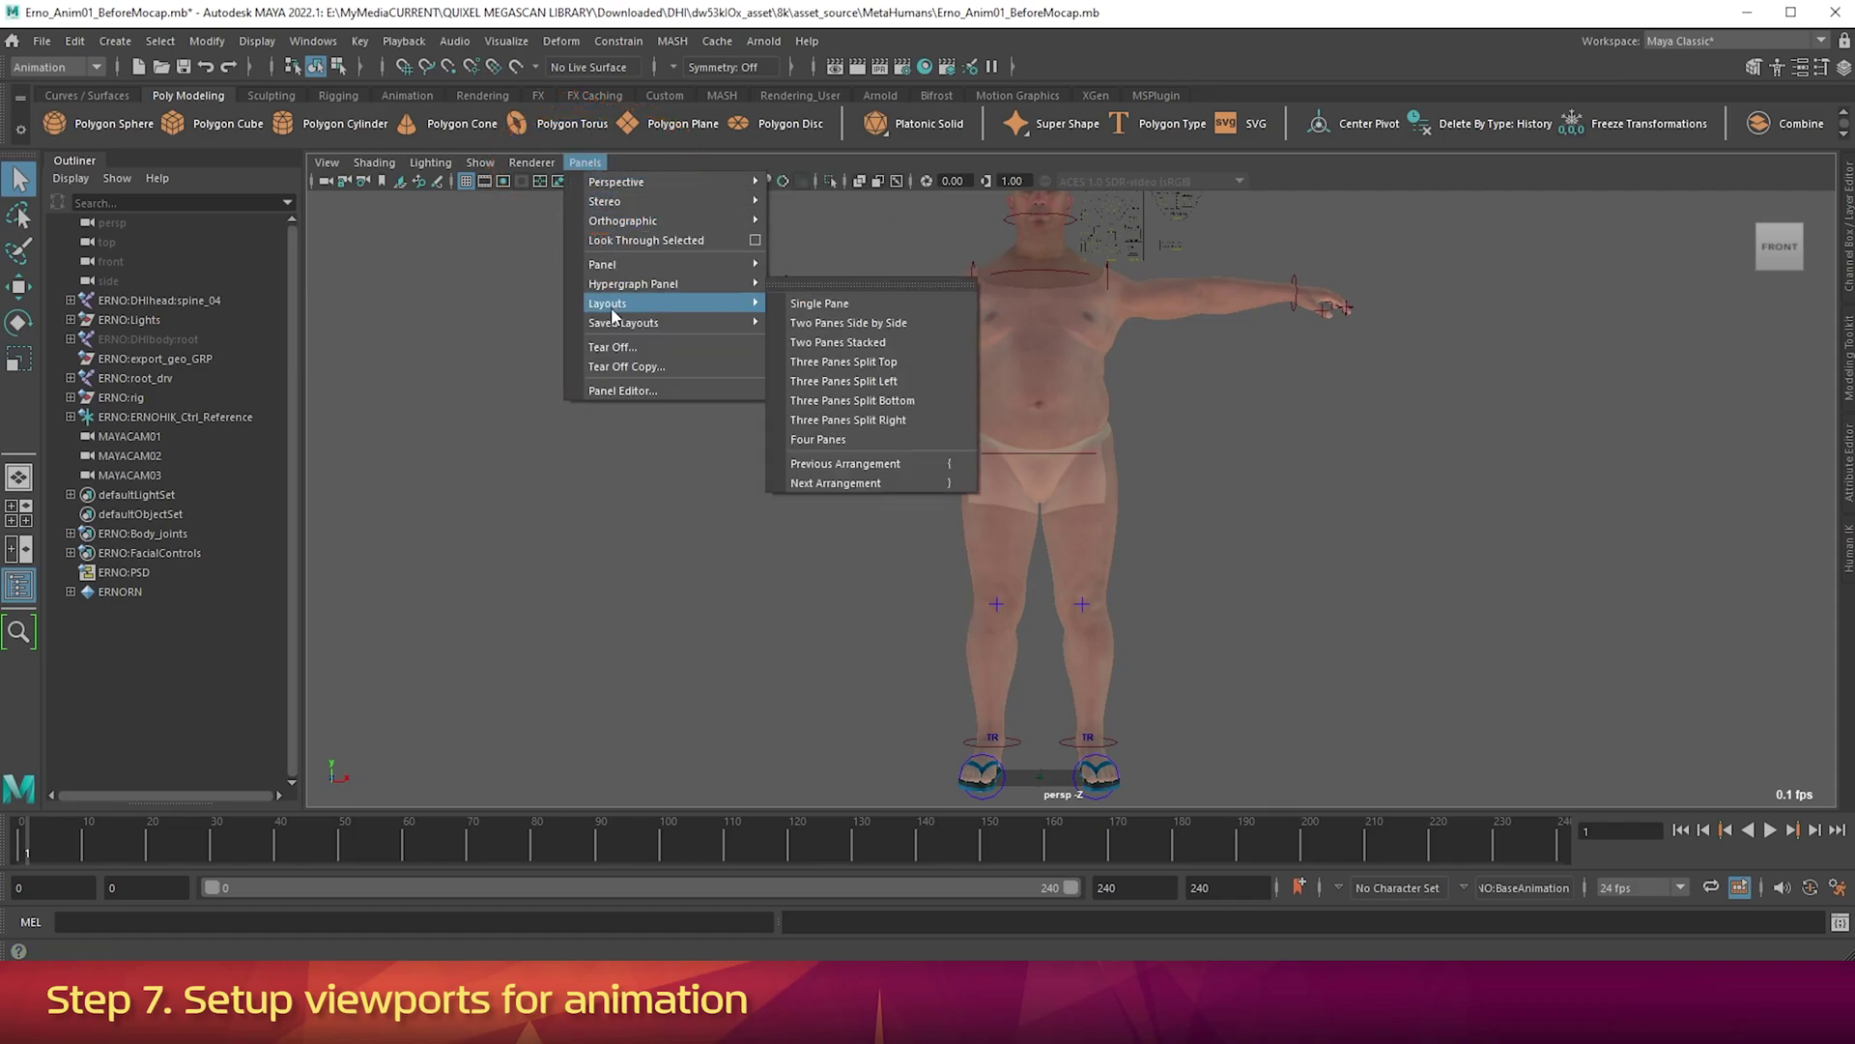
pyautogui.click(889, 402)
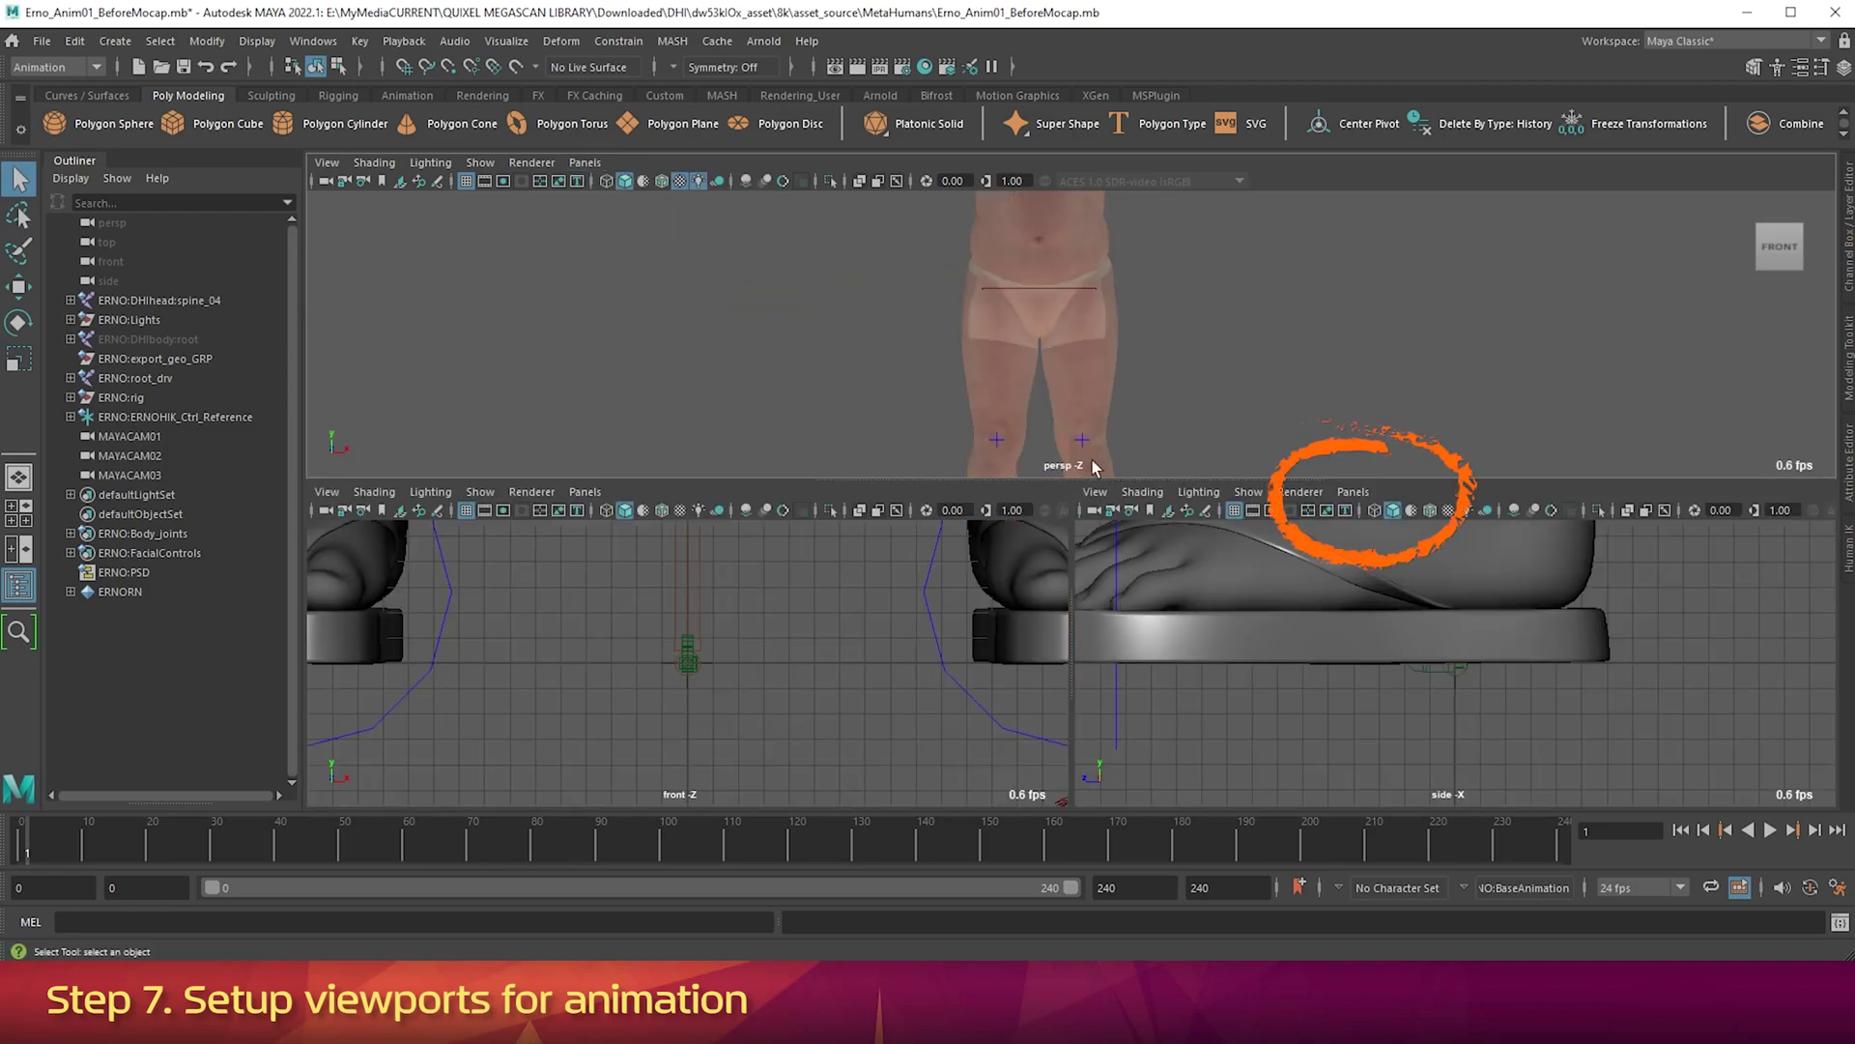
# Set the right lower pane to look through MAYACAM01 and frame the whole character.
pyautogui.click(1354, 493)
pyautogui.moveTo(1372, 517)
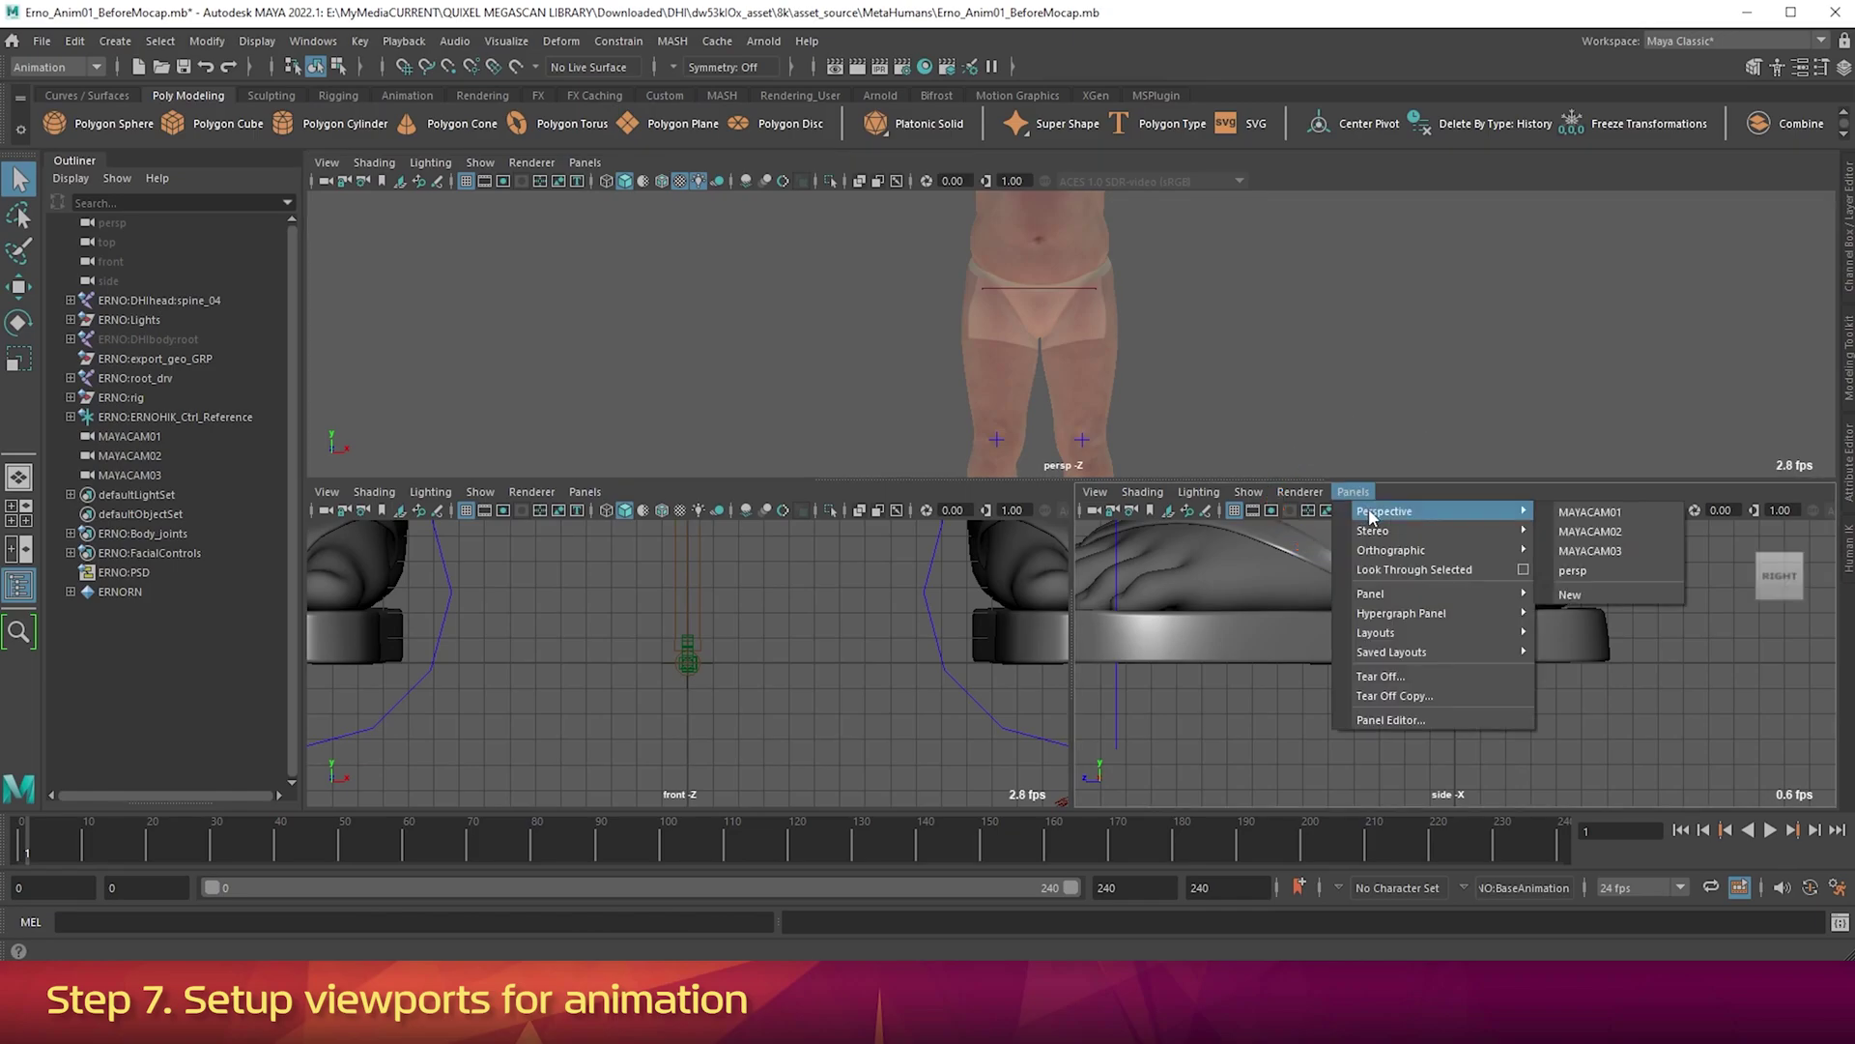
pyautogui.click(1586, 518)
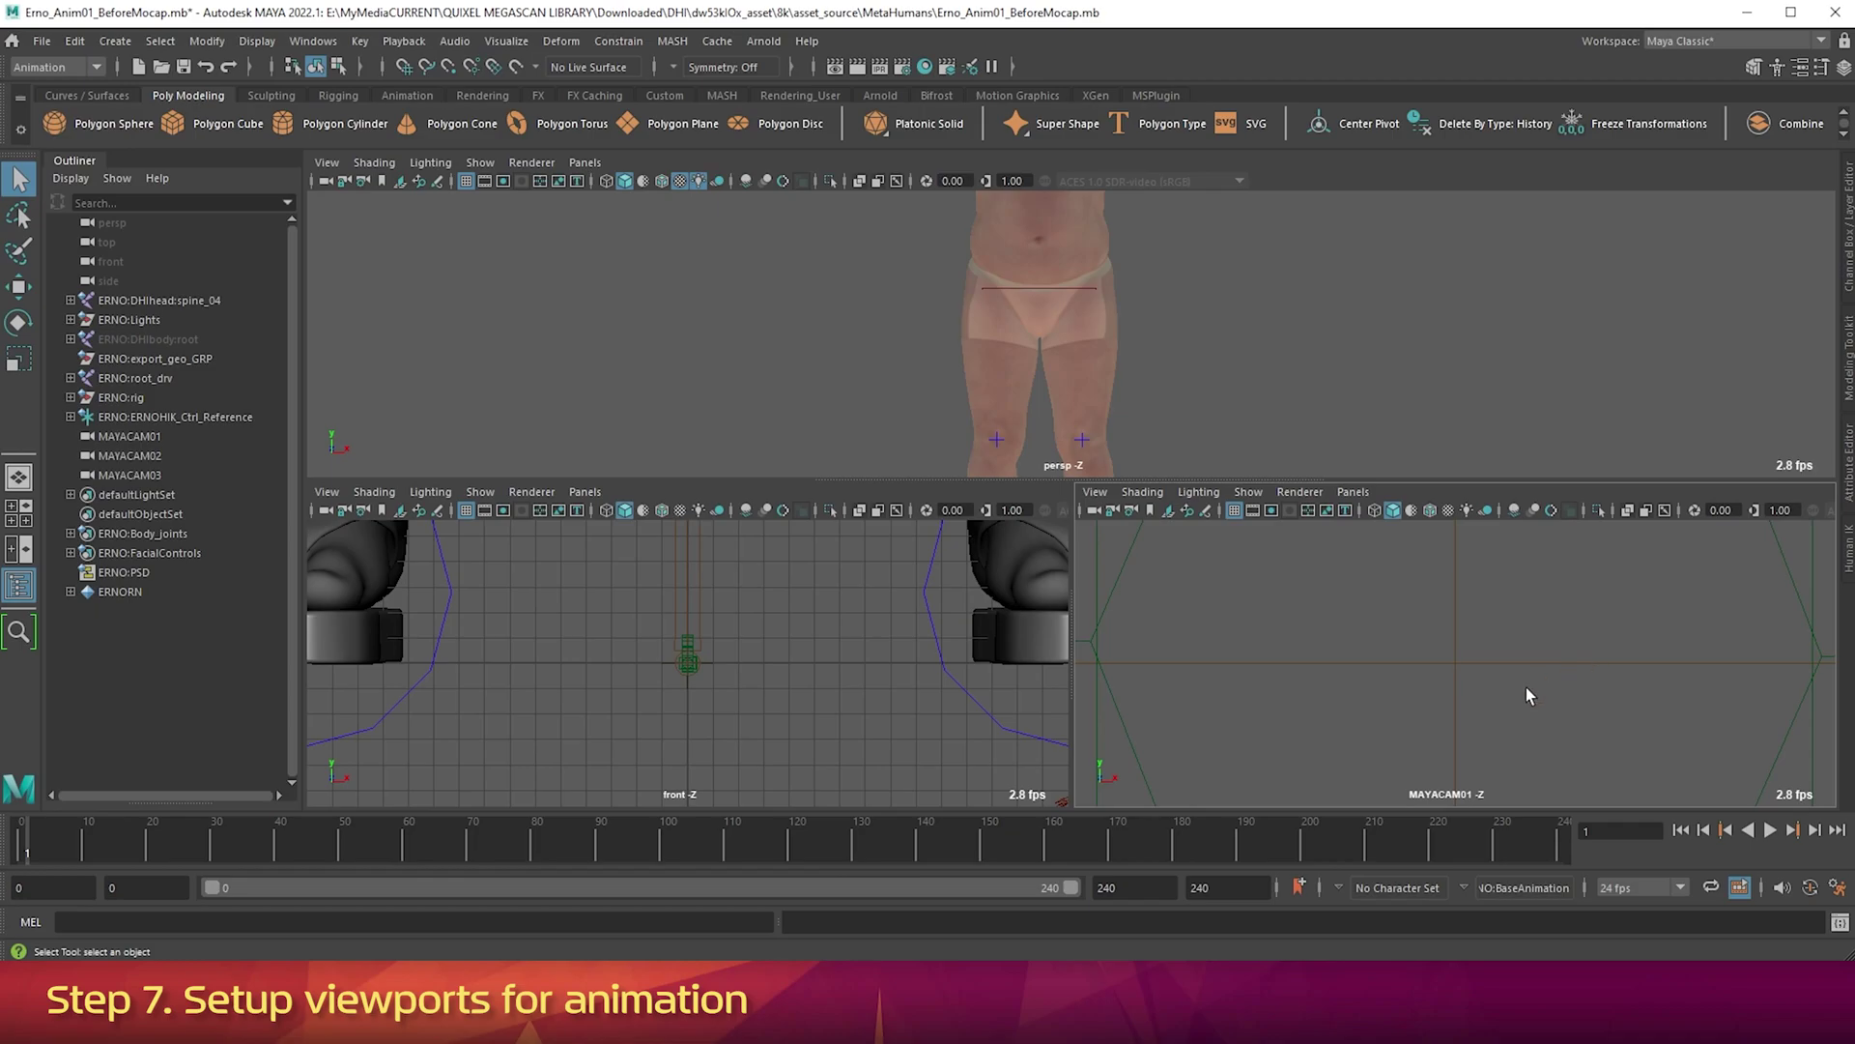
pyautogui.scroll(-5, 1525, 686)
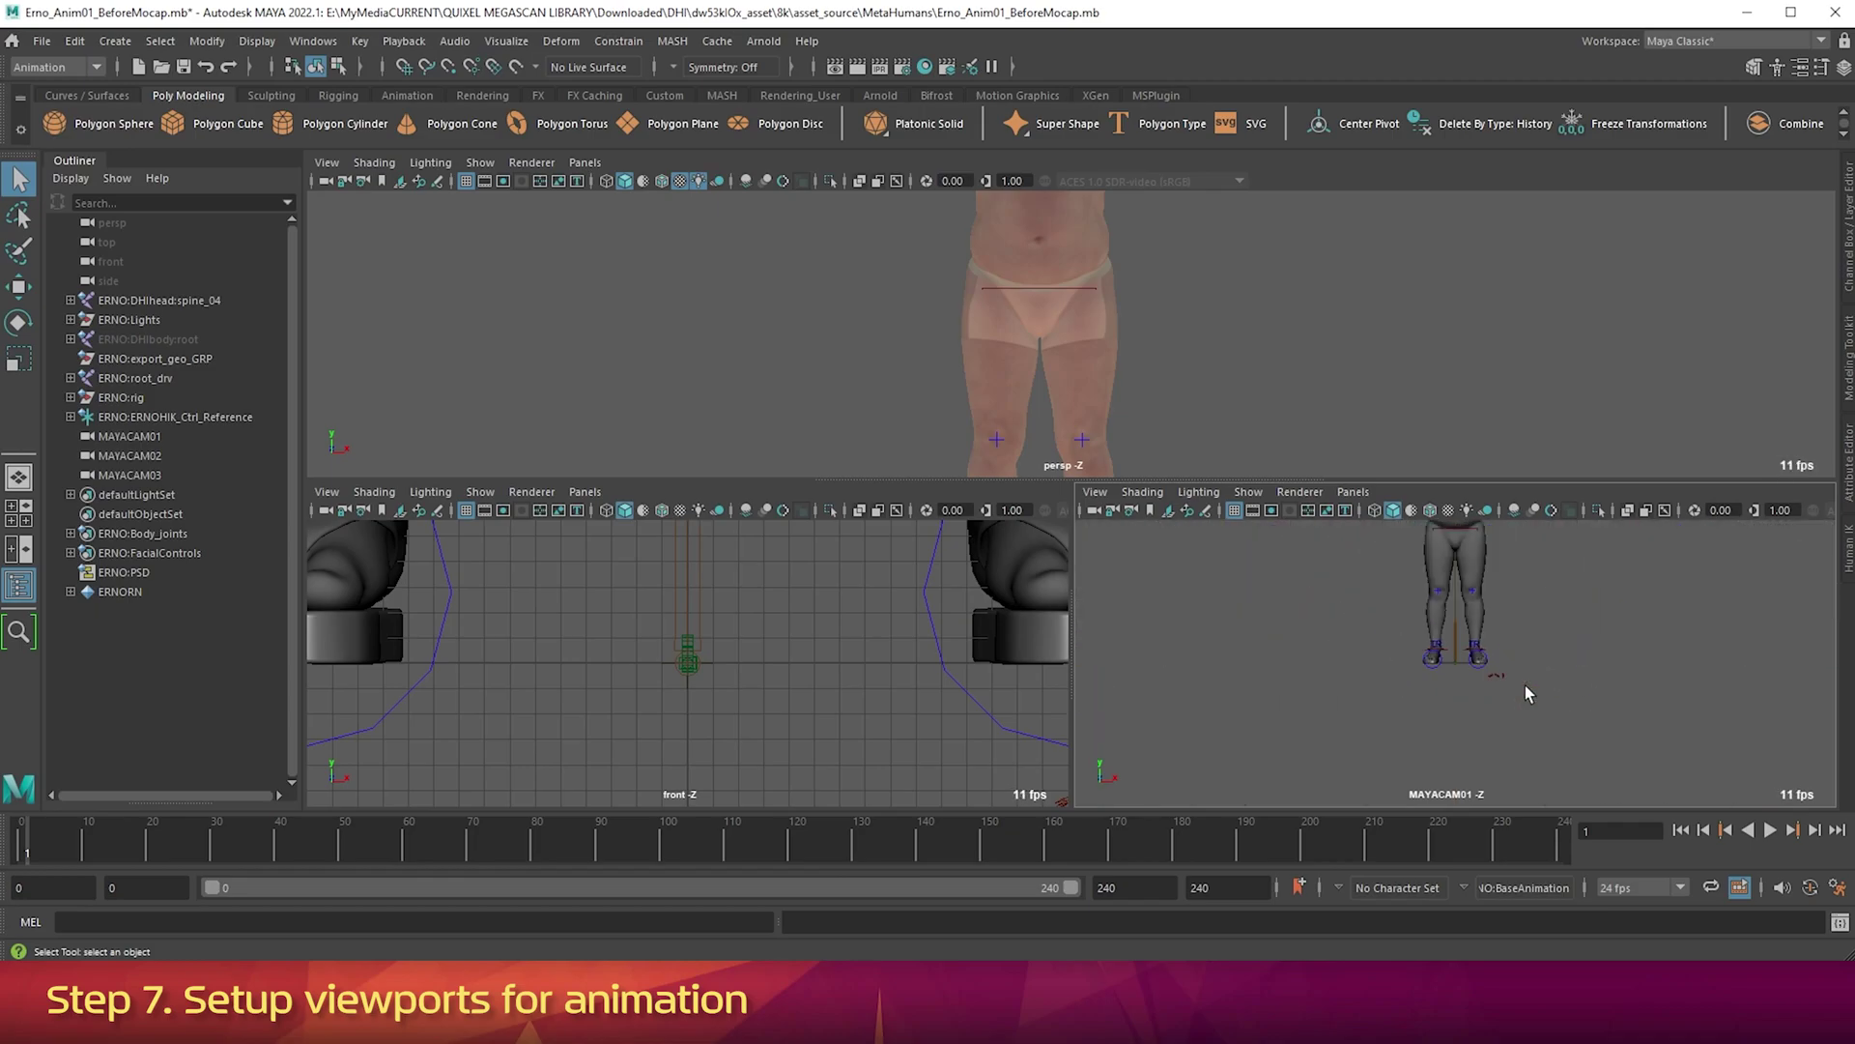
pyautogui.scroll(-3, 1517, 555)
pyautogui.keyDown('alt'); pyautogui.moveTo(1516, 555); pyautogui.dragTo(1499, 642, button='middle'); pyautogui.keyUp('alt')
pyautogui.scroll(2, 1496, 663)
pyautogui.keyDown('alt'); pyautogui.moveTo(1498, 639); pyautogui.dragTo(1553, 750, button='right'); pyautogui.keyUp('alt')
pyautogui.keyDown('alt'); pyautogui.moveTo(1553, 750); pyautogui.dragTo(1545, 764, button='middle'); pyautogui.keyUp('alt')
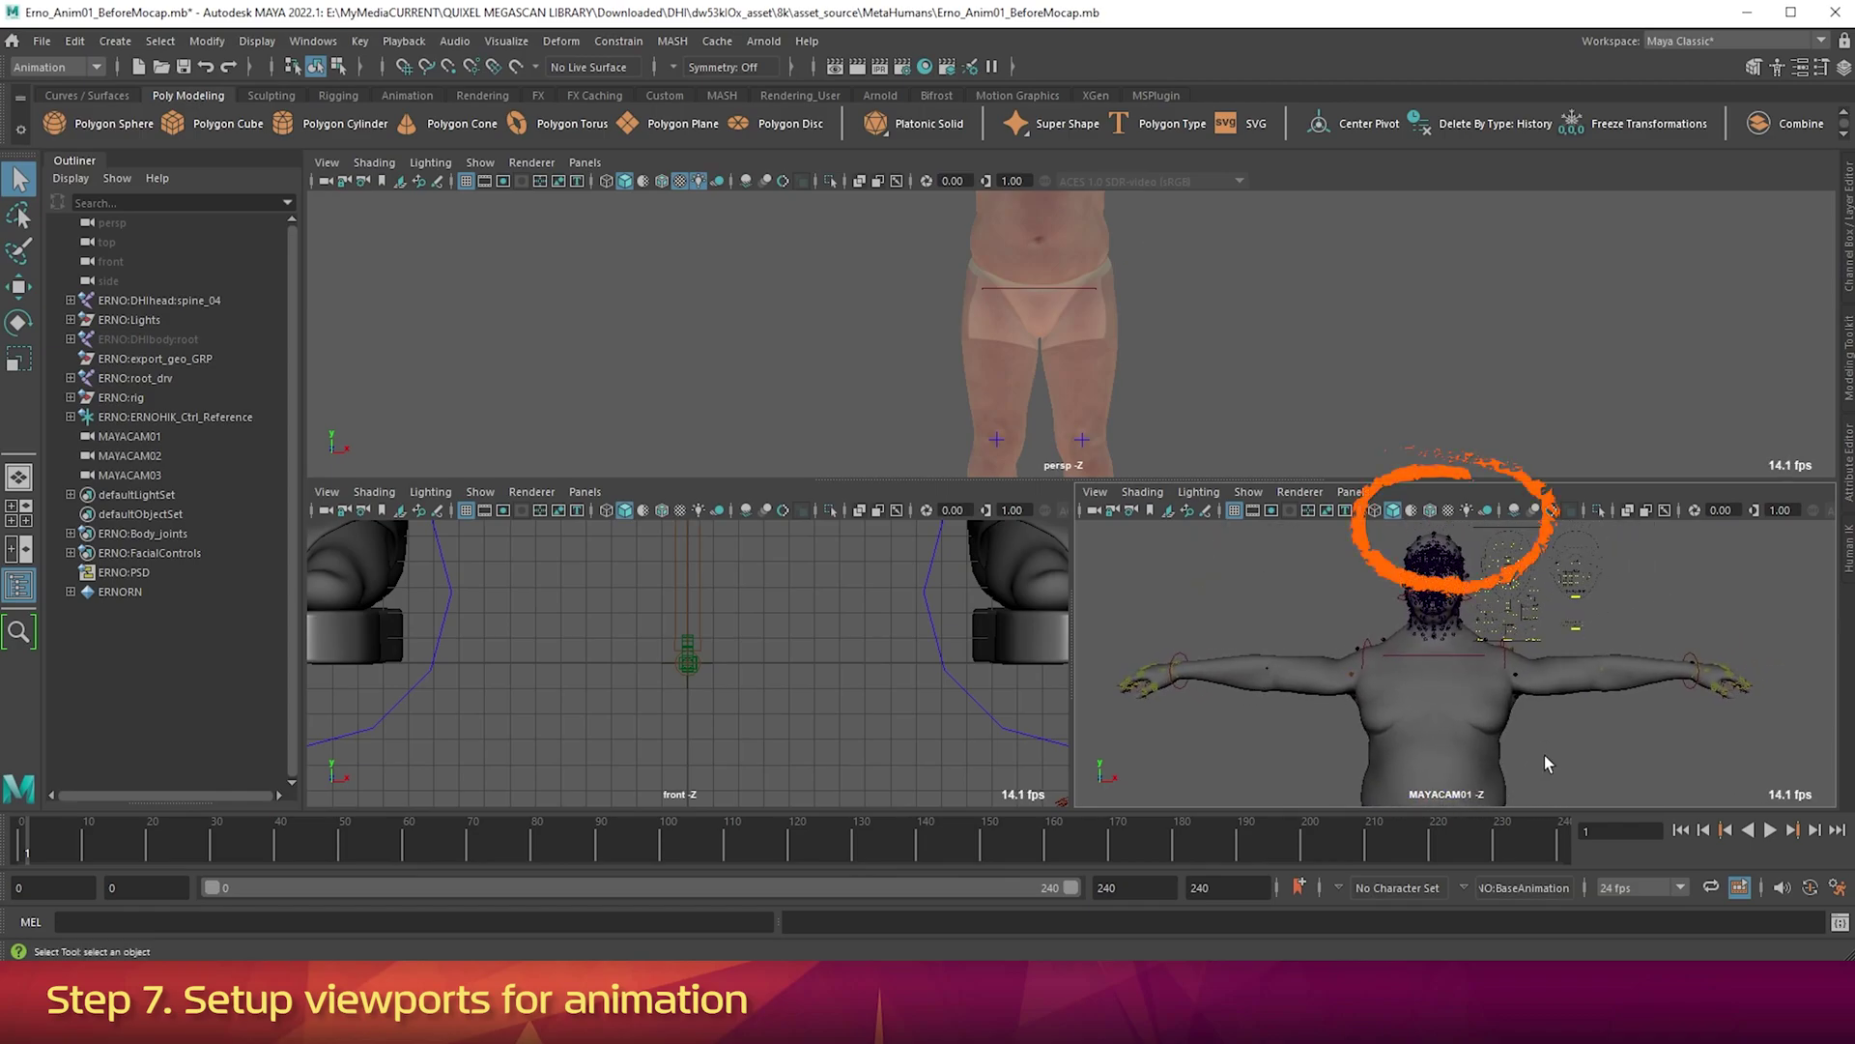
# Turn on Textured and Use All Lights, hide joints, and show the Film Gate in MAYACAM01.
pyautogui.click(1450, 511)
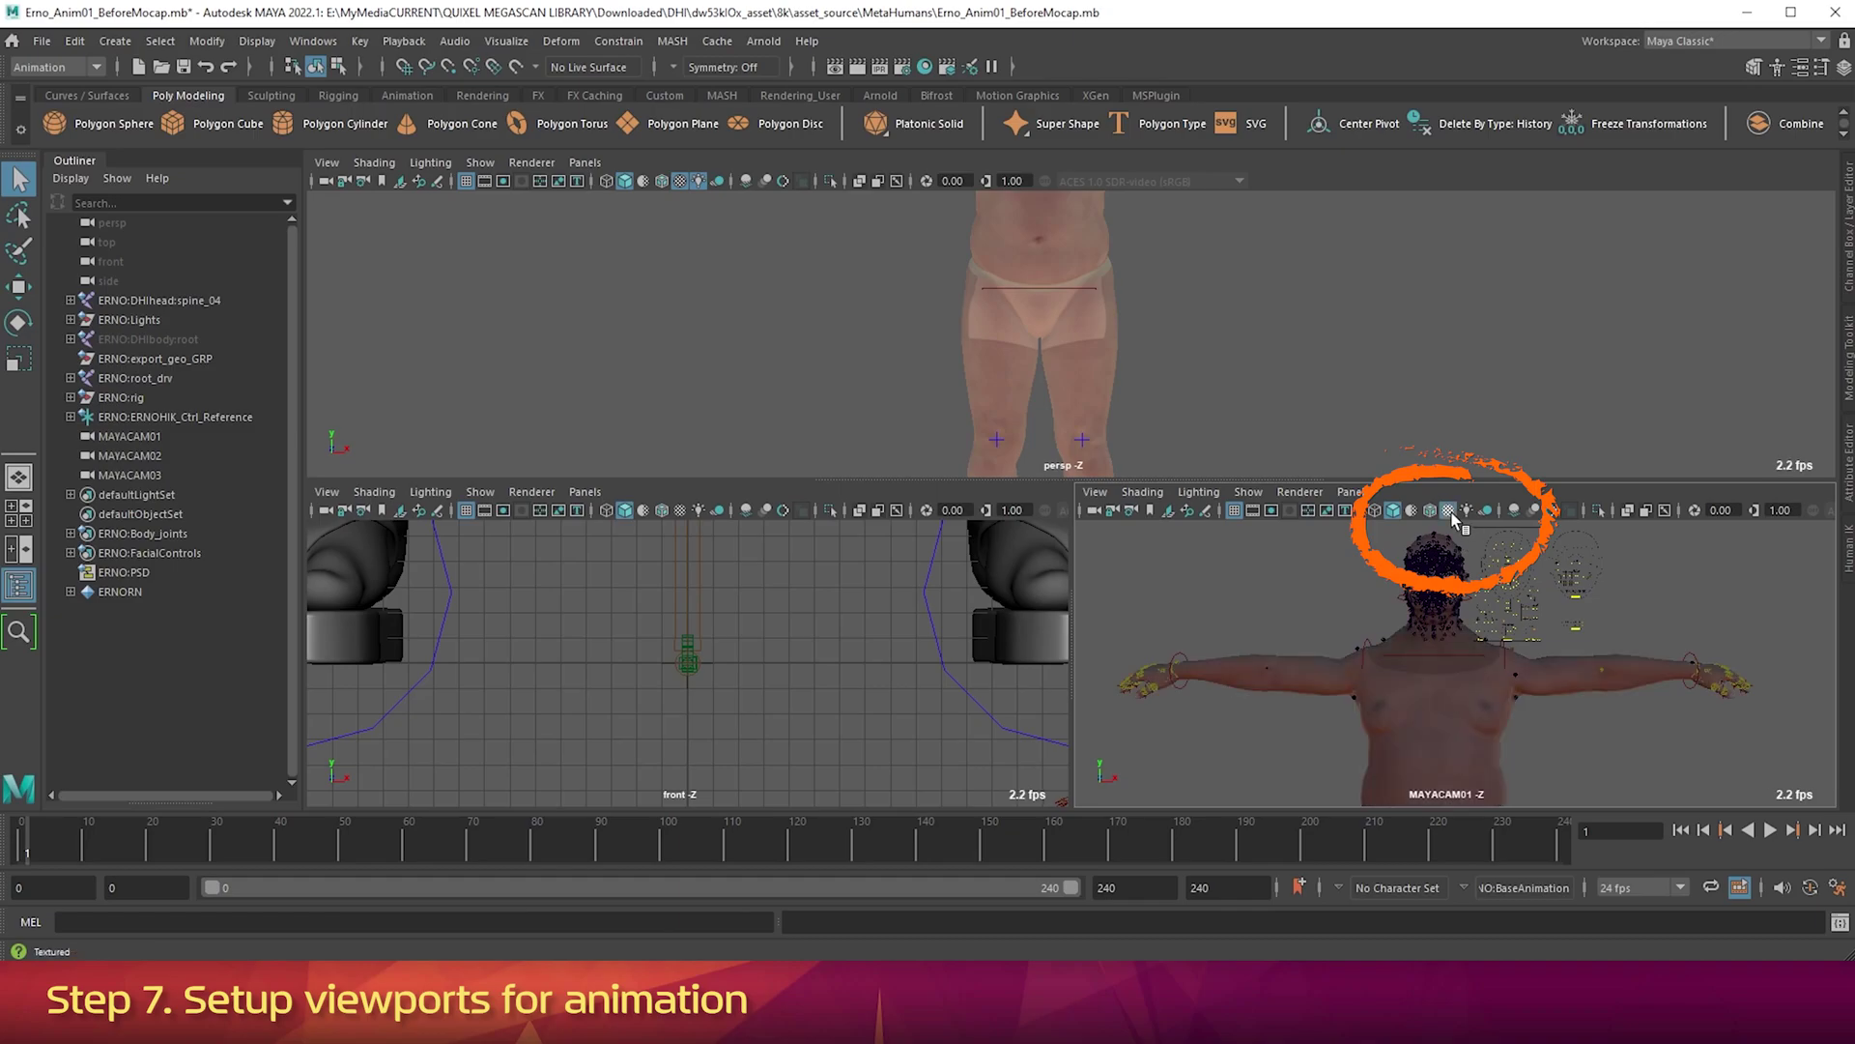
pyautogui.click(1466, 512)
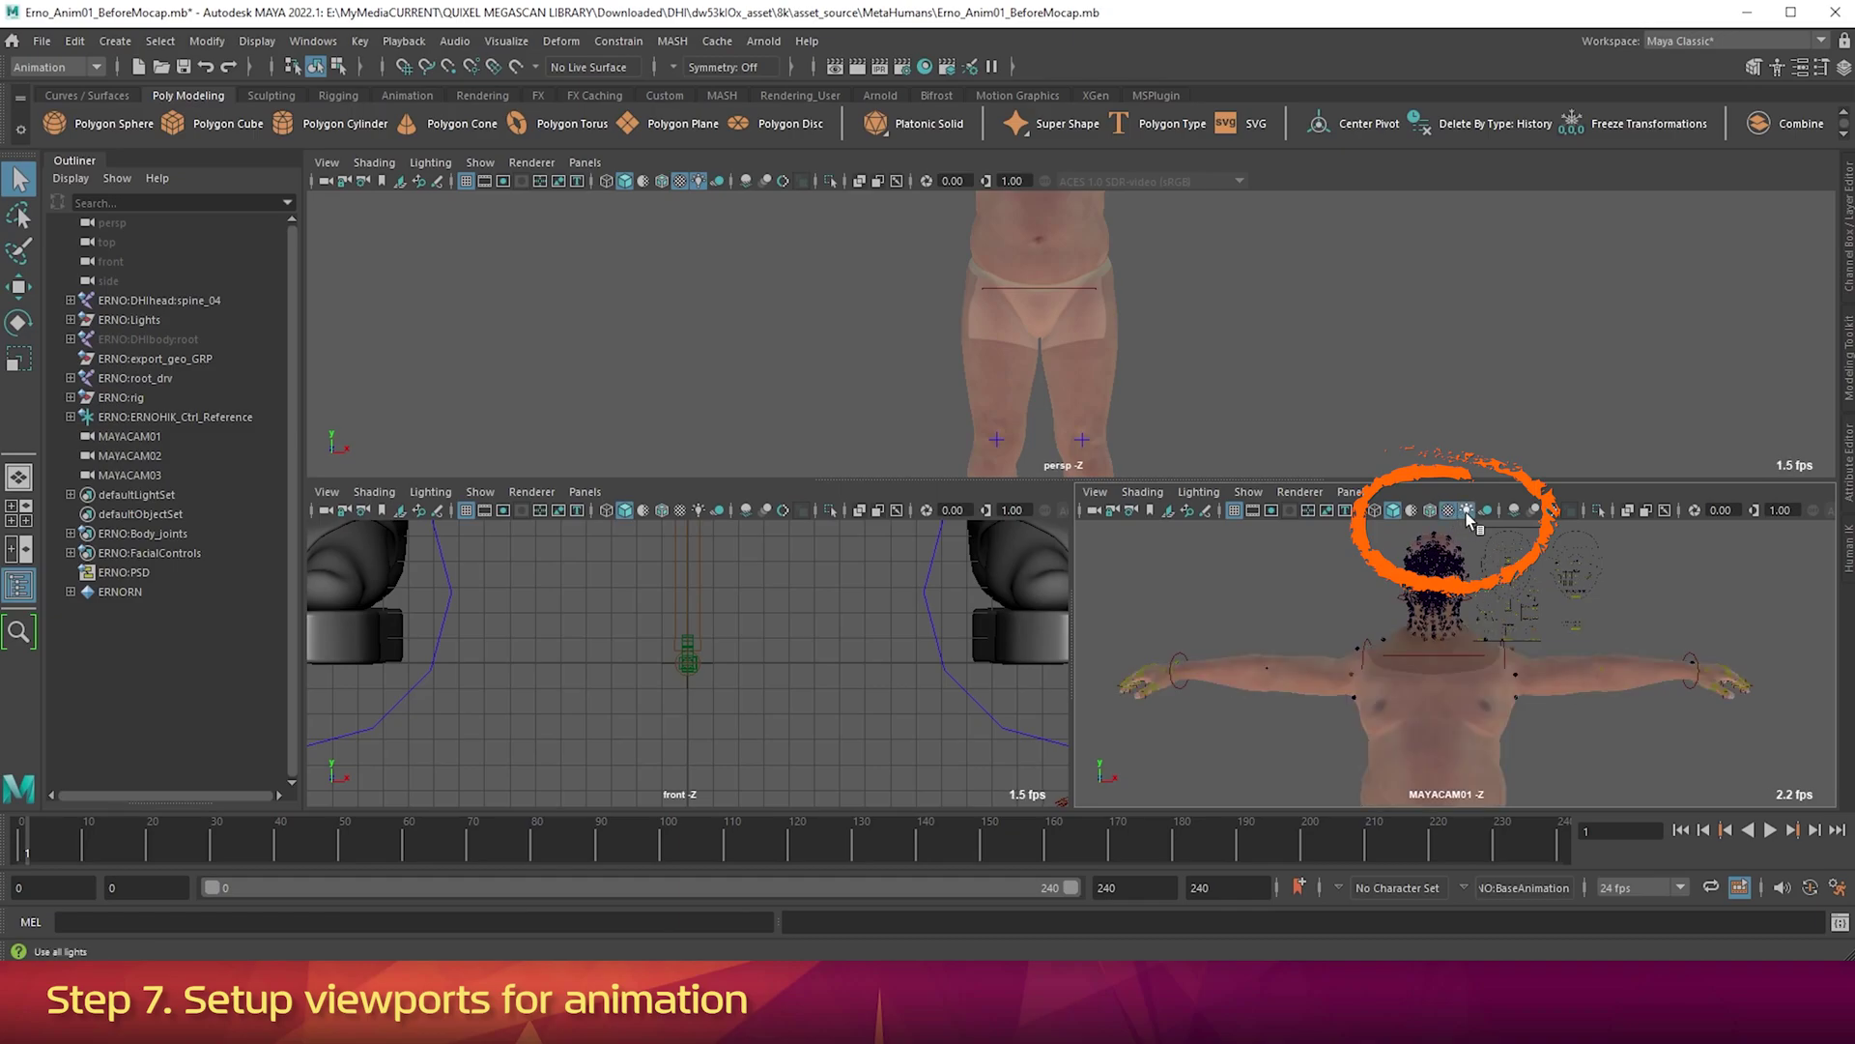
pyautogui.click(1248, 492)
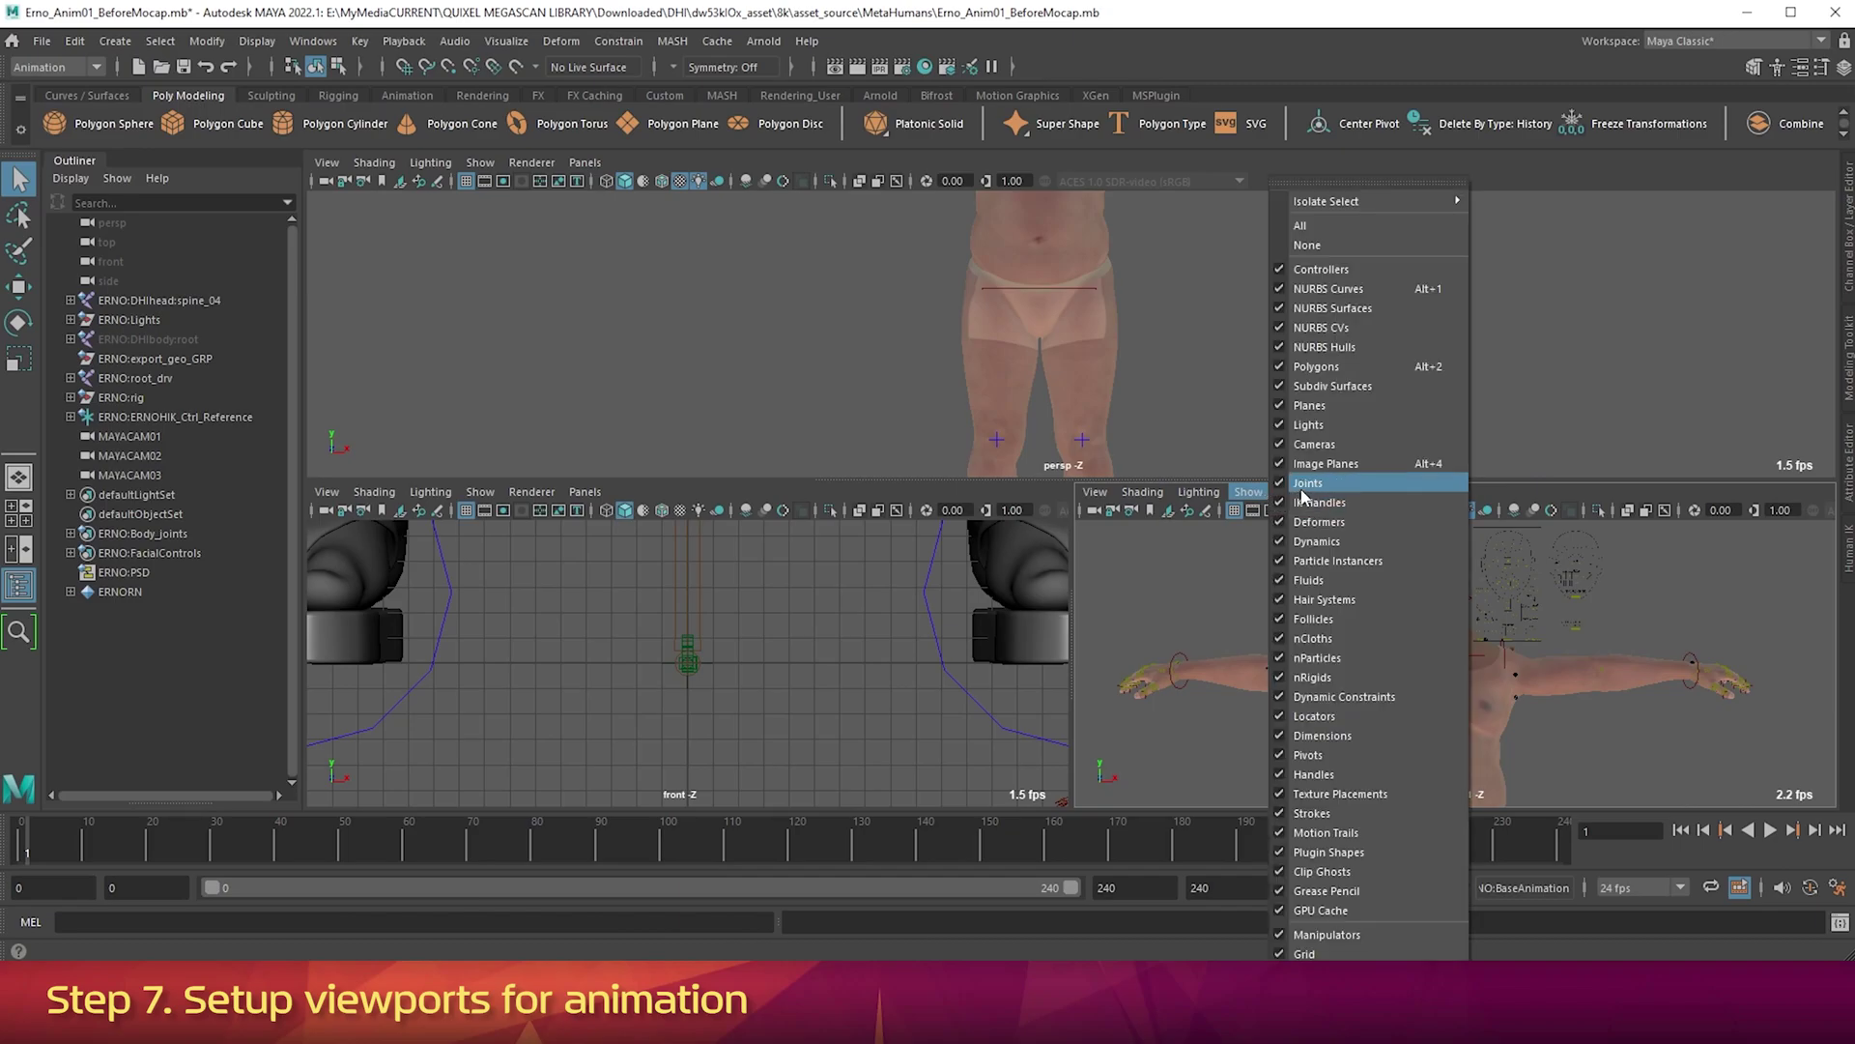
pyautogui.click(1301, 486)
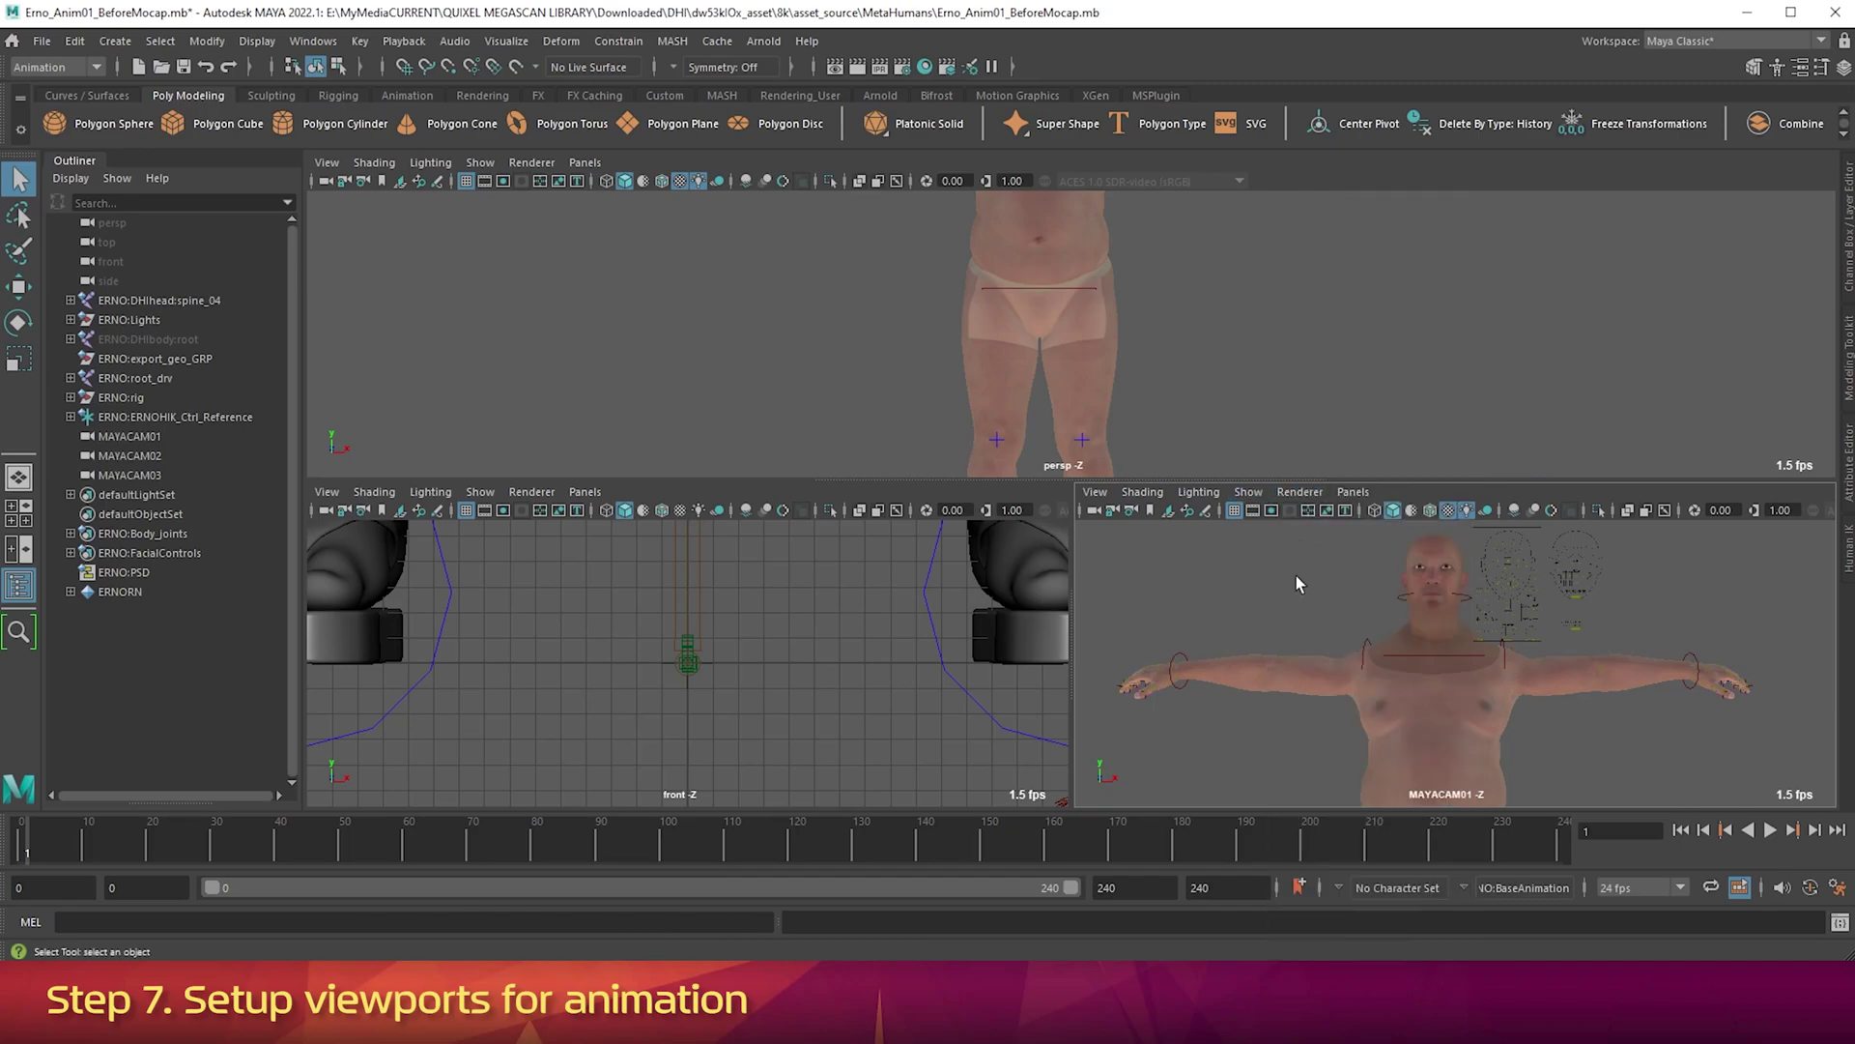
pyautogui.click(1095, 492)
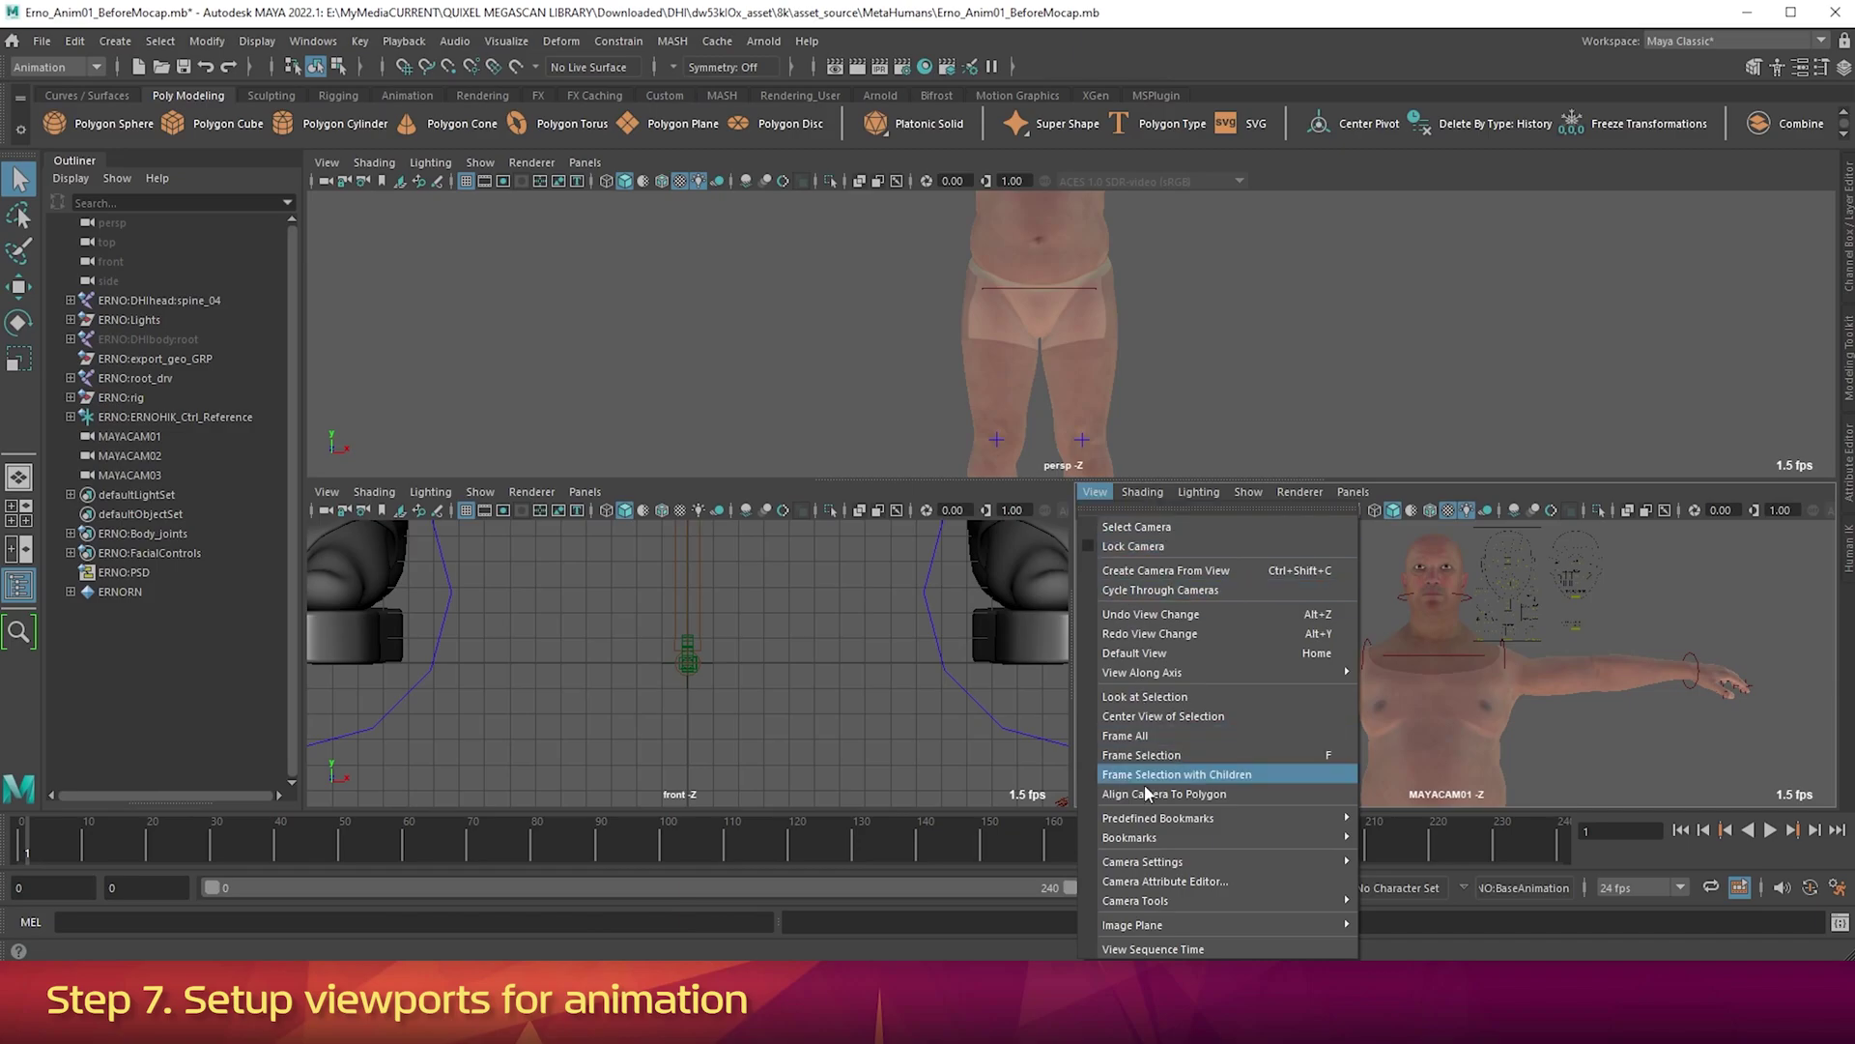
pyautogui.moveTo(1152, 861)
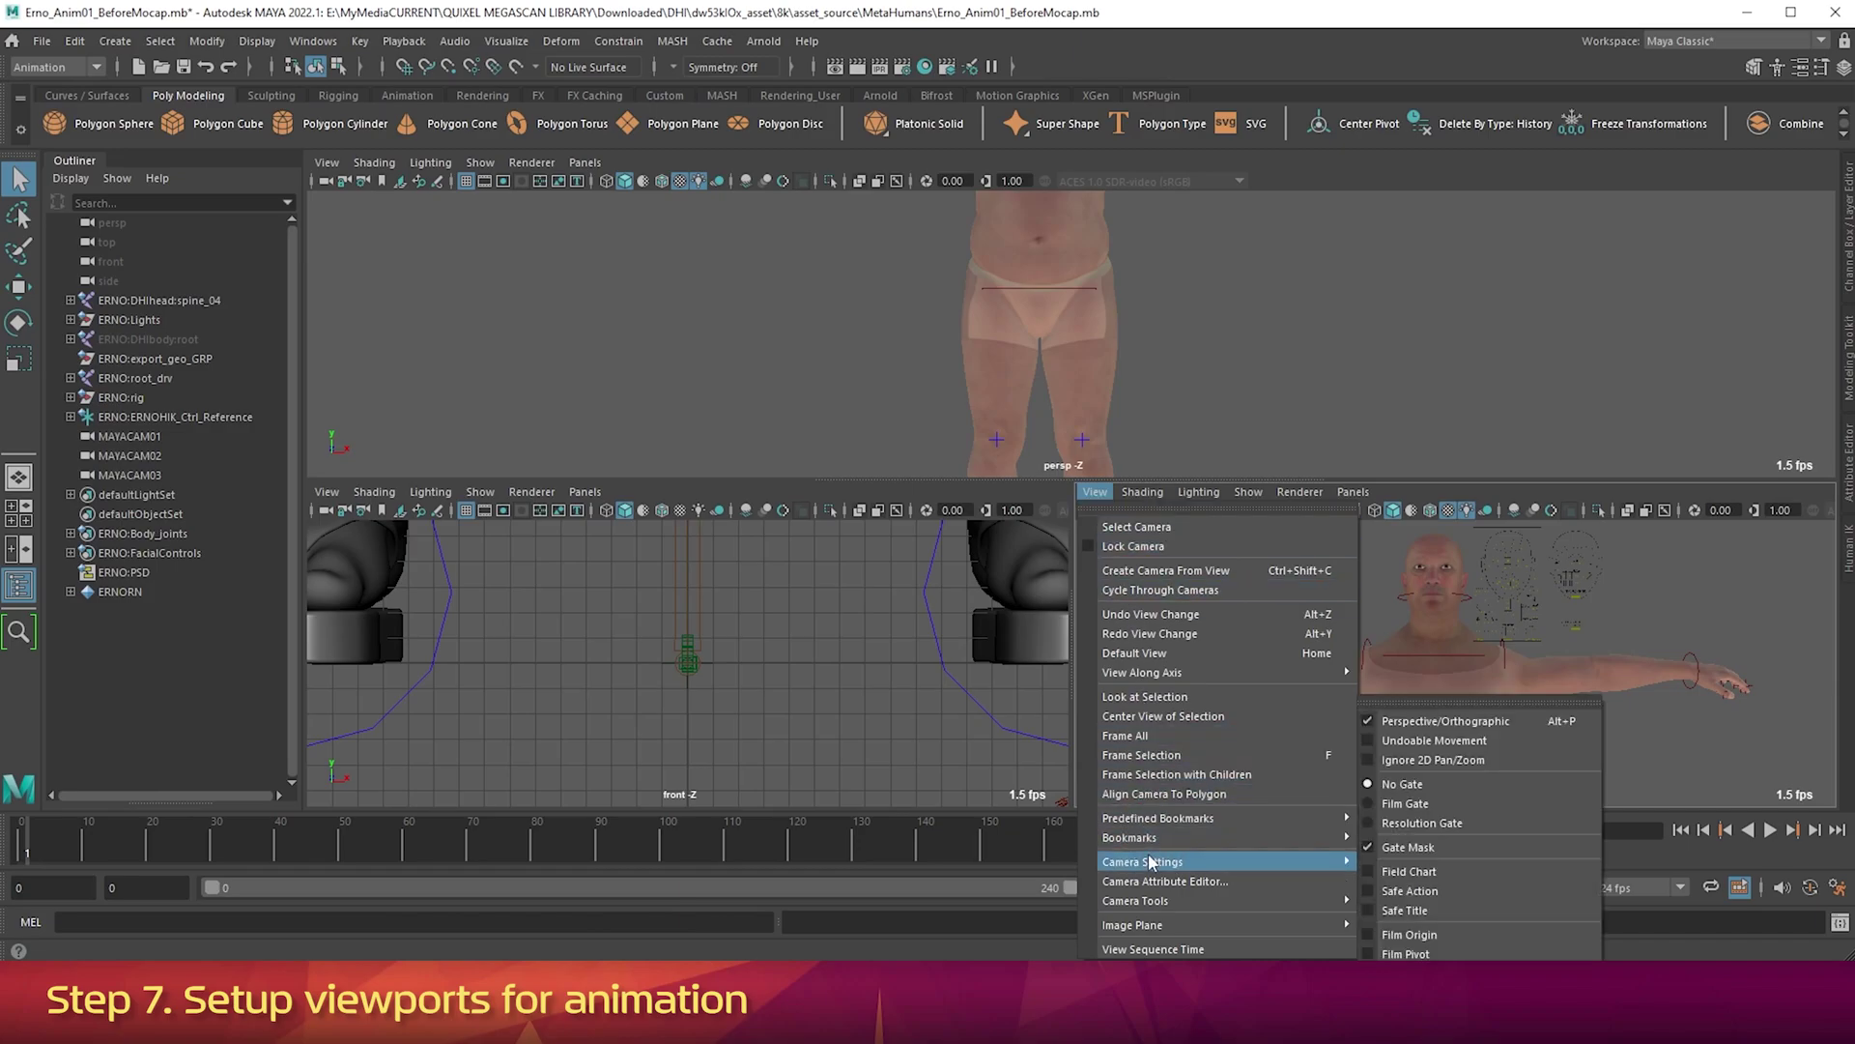
pyautogui.click(1417, 805)
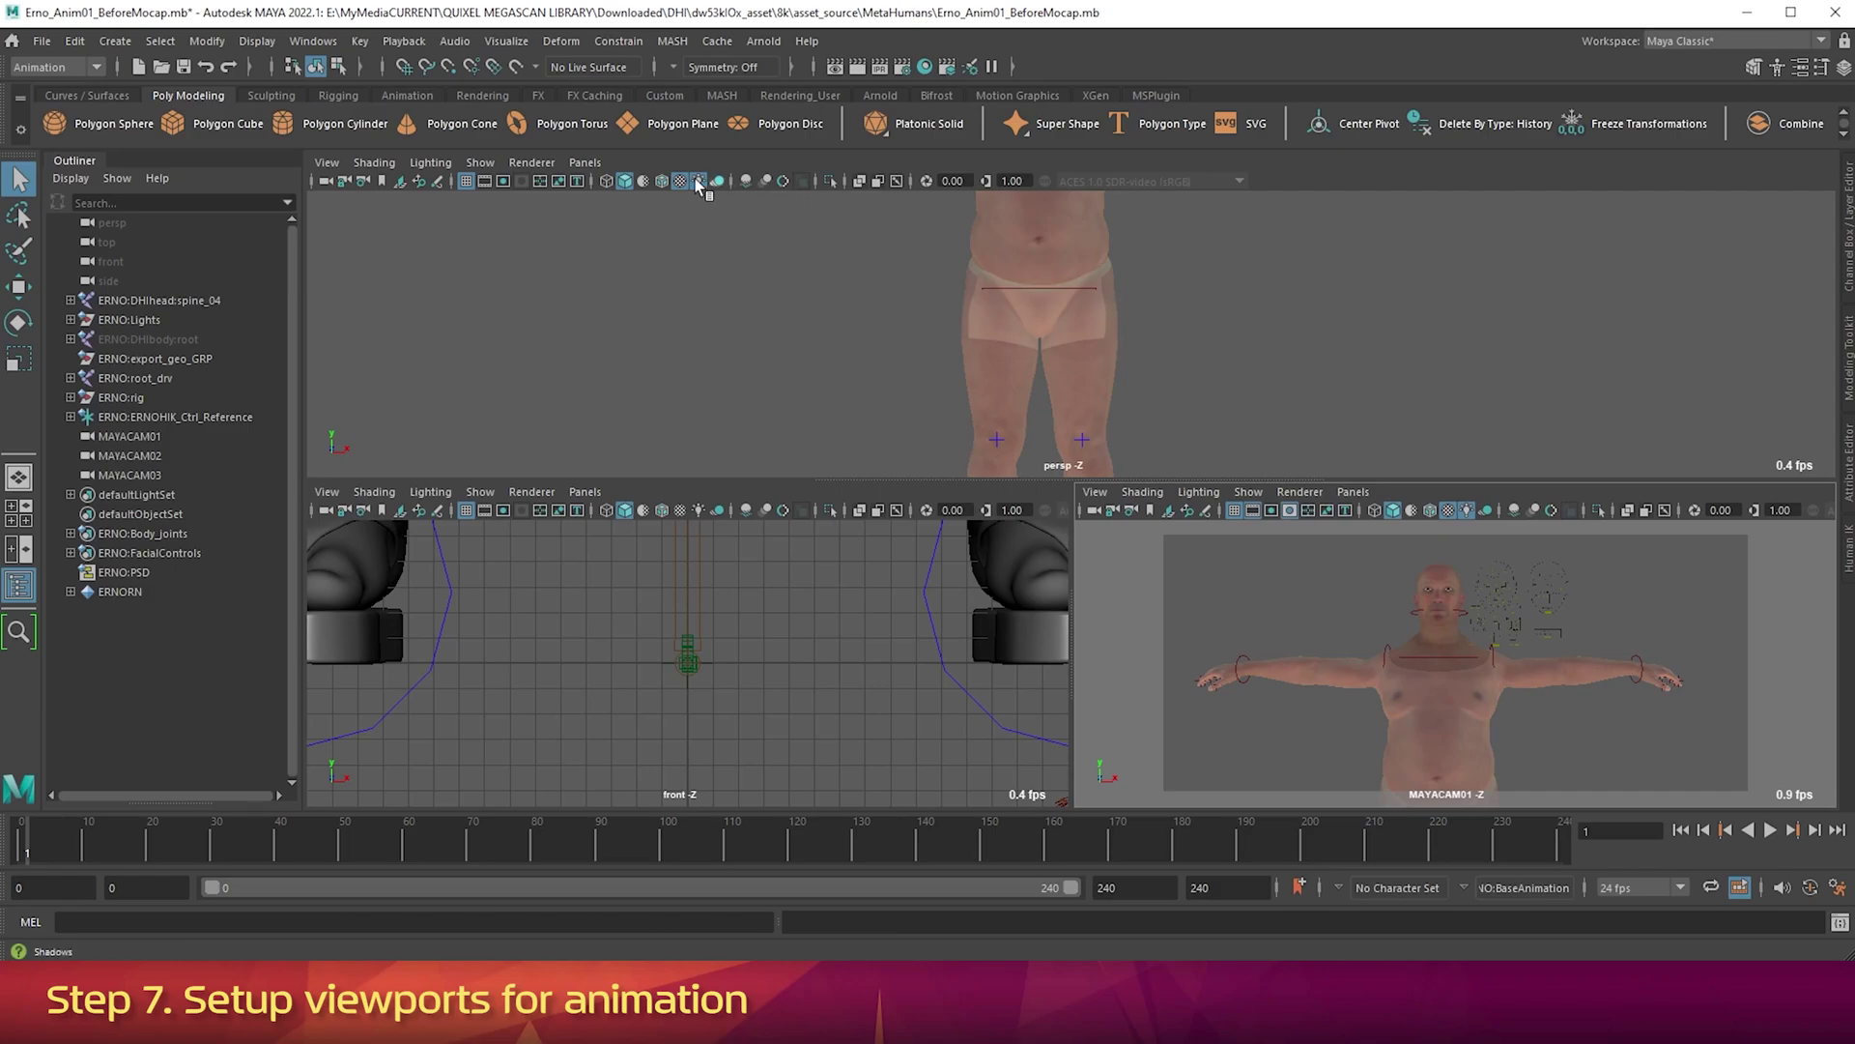
# Set the top pane to the persp camera and zoom out to frame the T-posed character.
pyautogui.click(585, 162)
pyautogui.moveTo(727, 184)
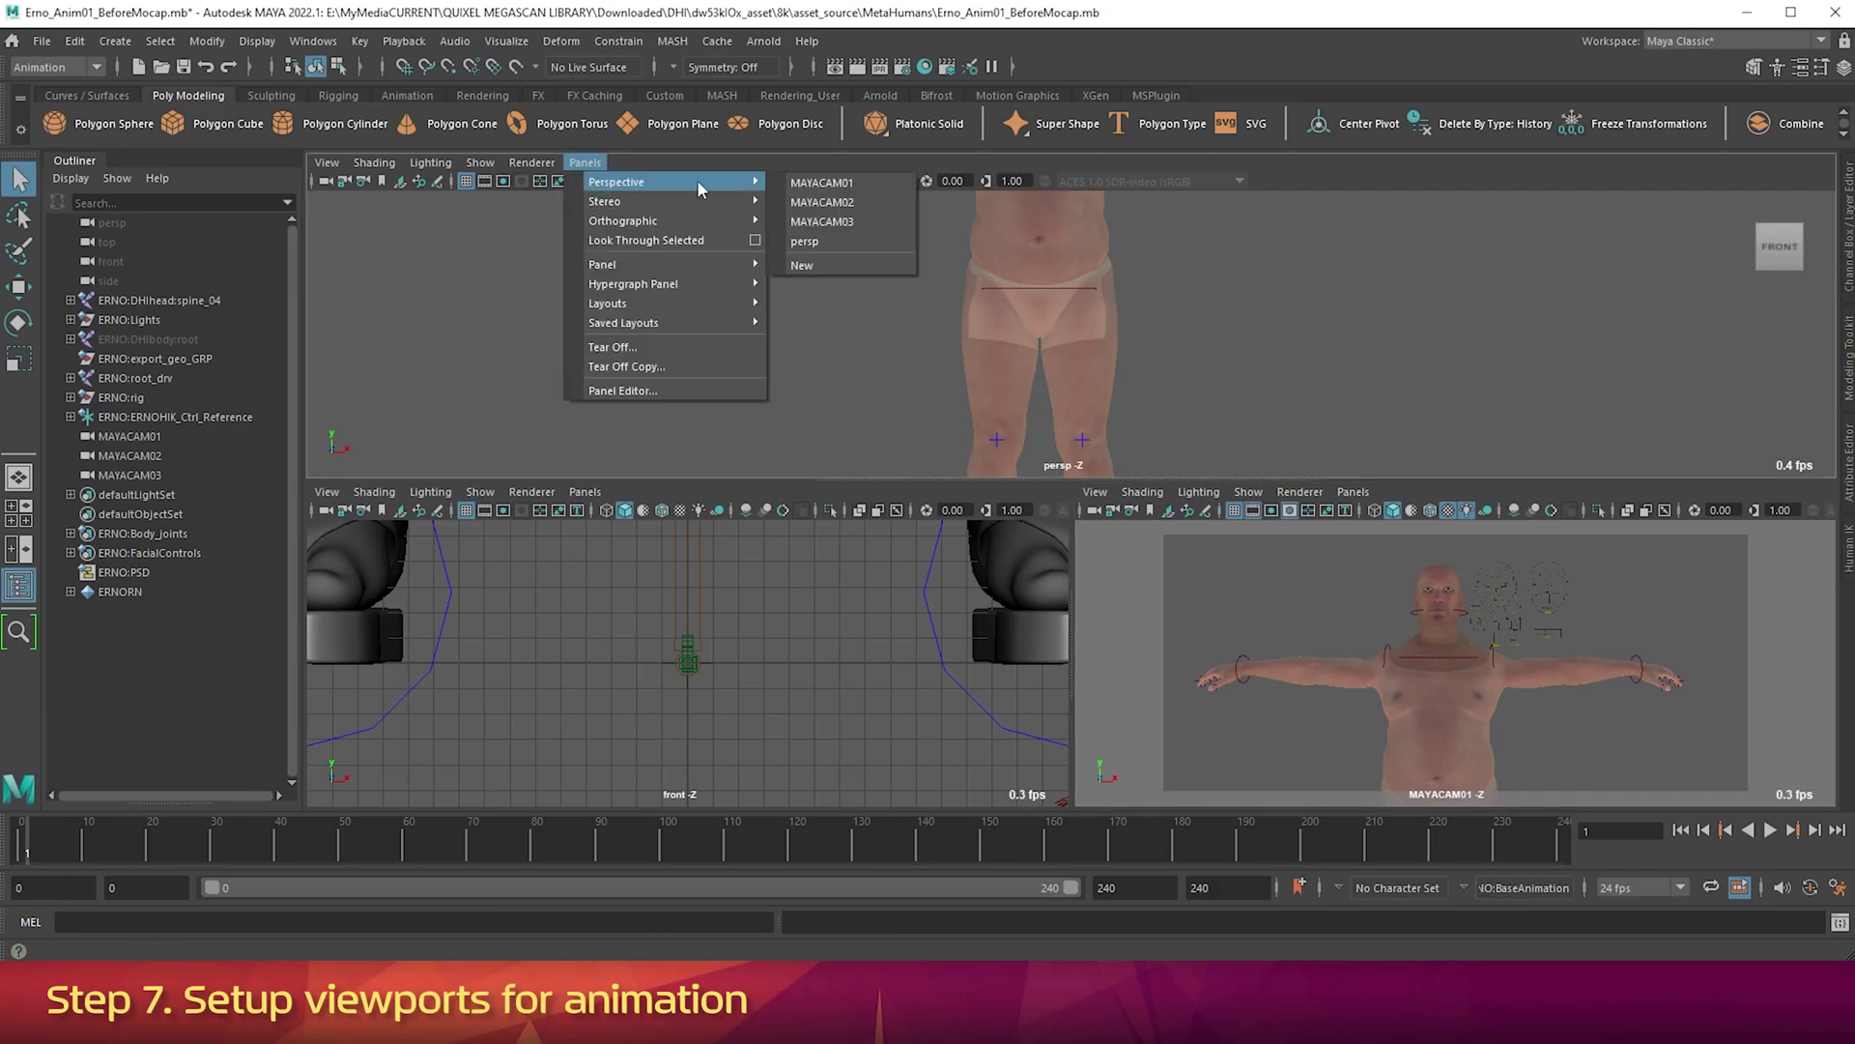
pyautogui.click(804, 243)
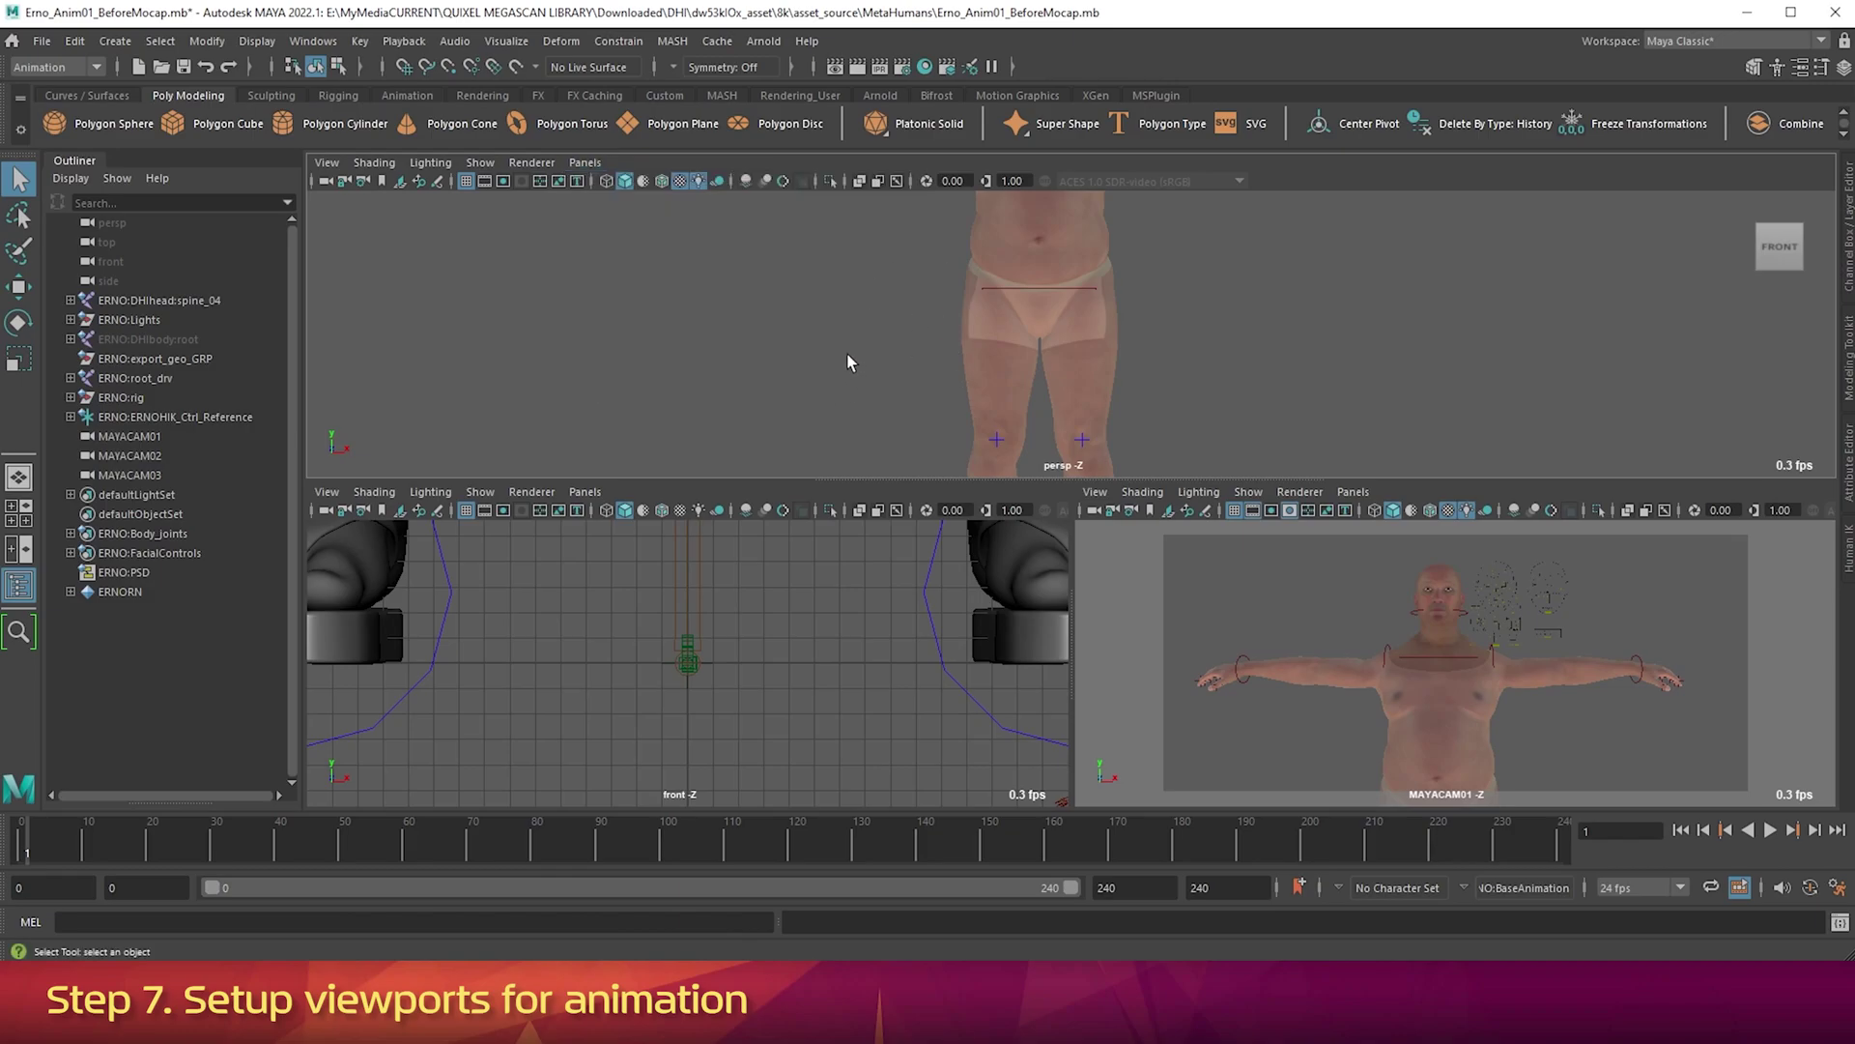
pyautogui.scroll(-6, 941, 274)
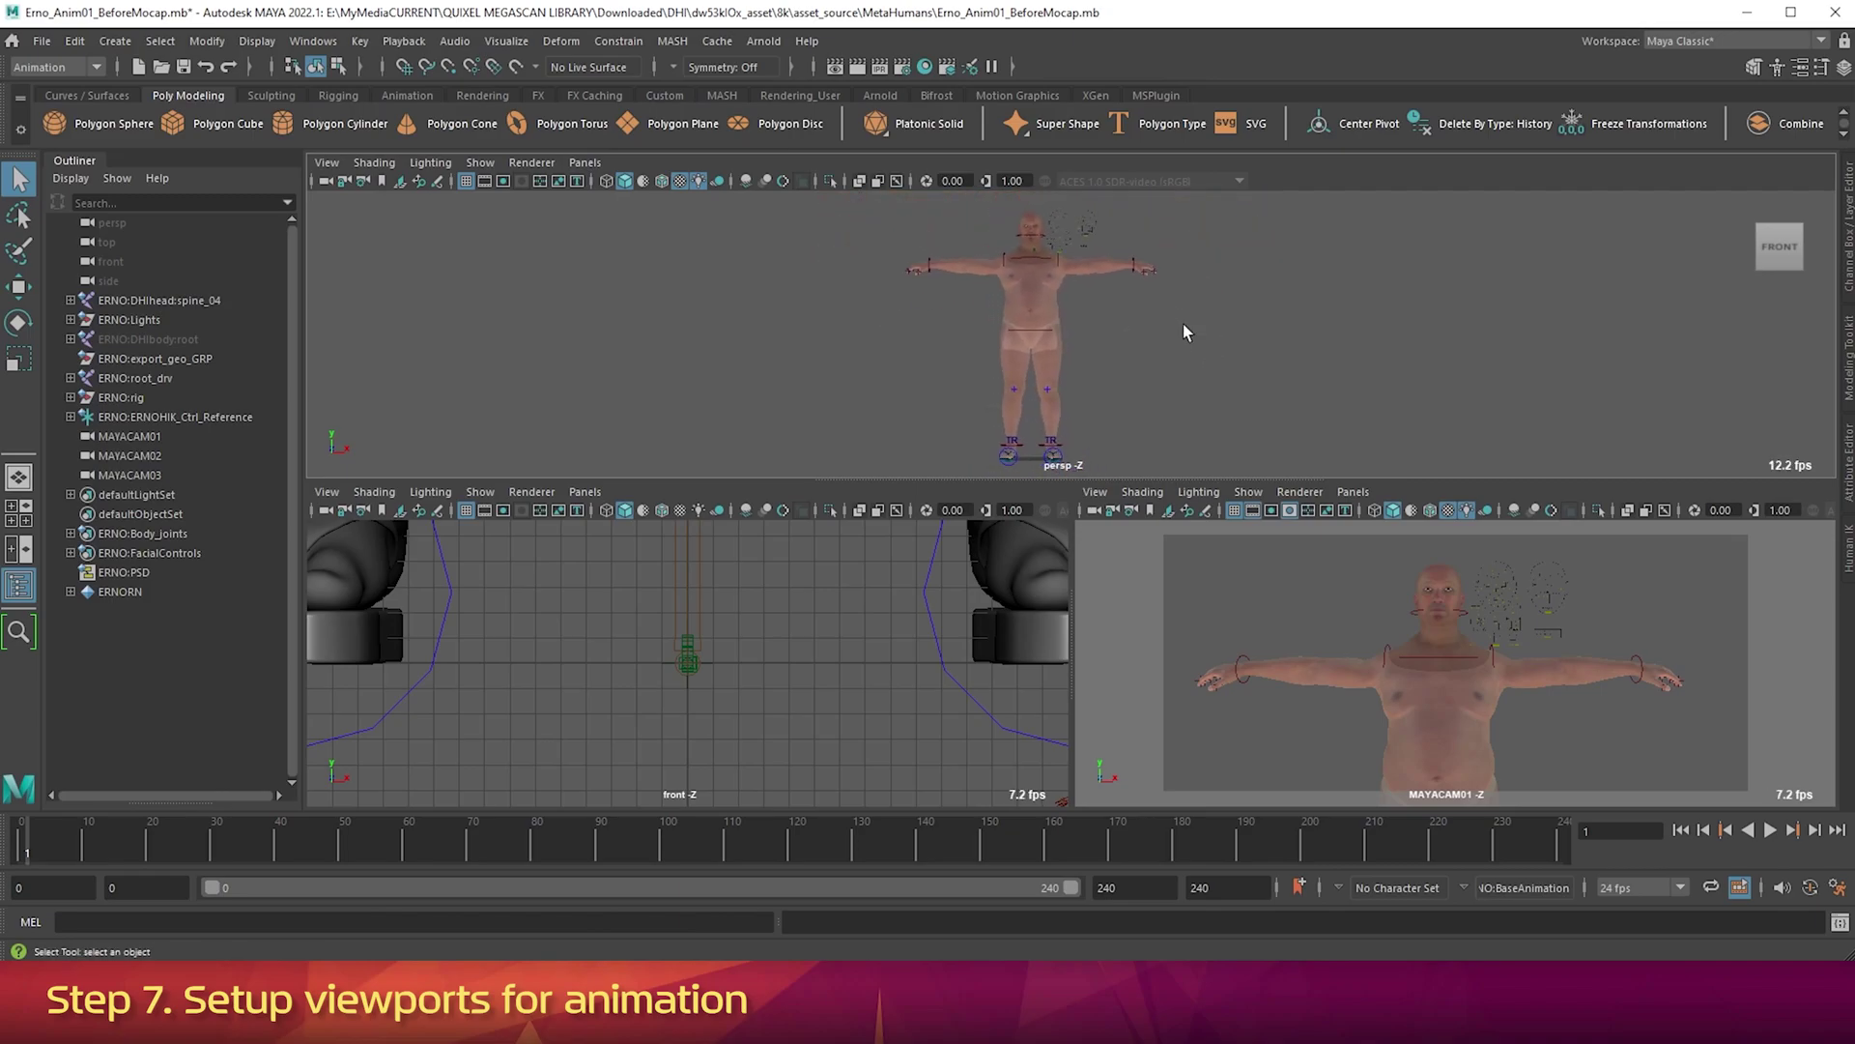
# Switch the lower-left pane to the front camera and pan up to the head and facial controls.
pyautogui.click(586, 492)
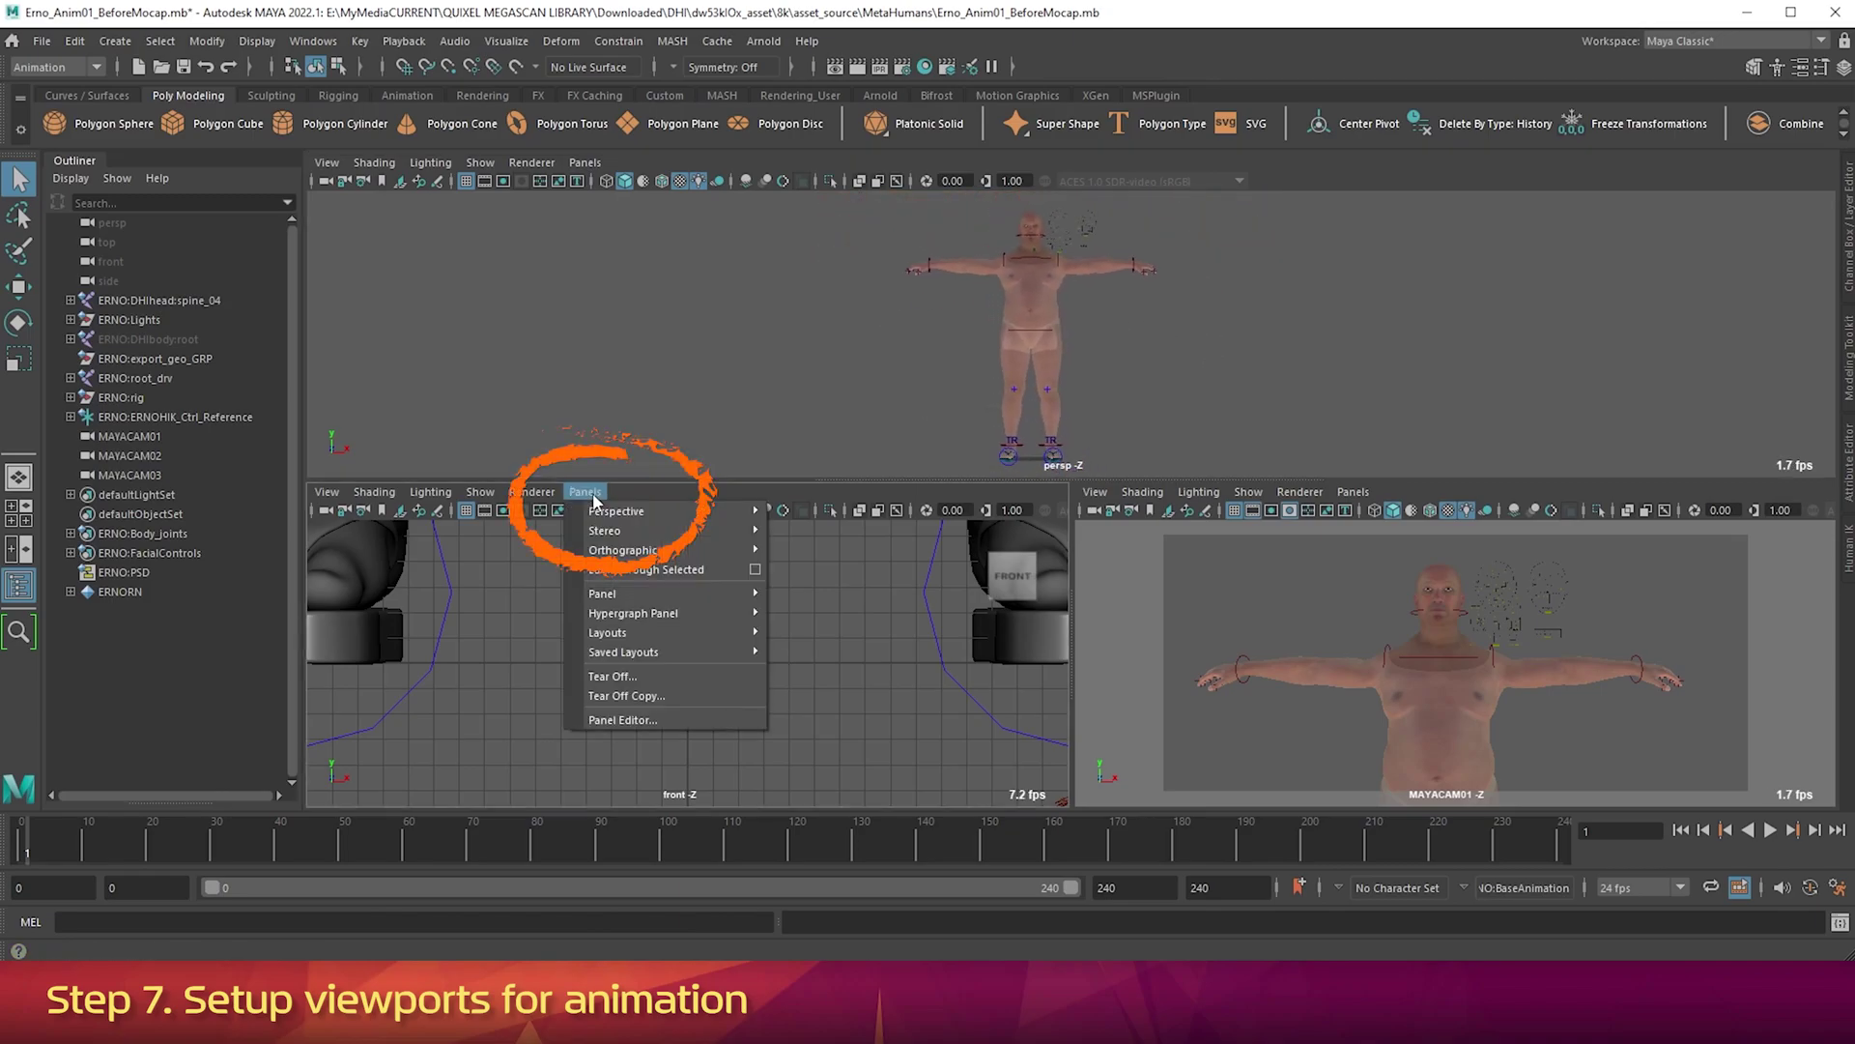
pyautogui.moveTo(667, 550)
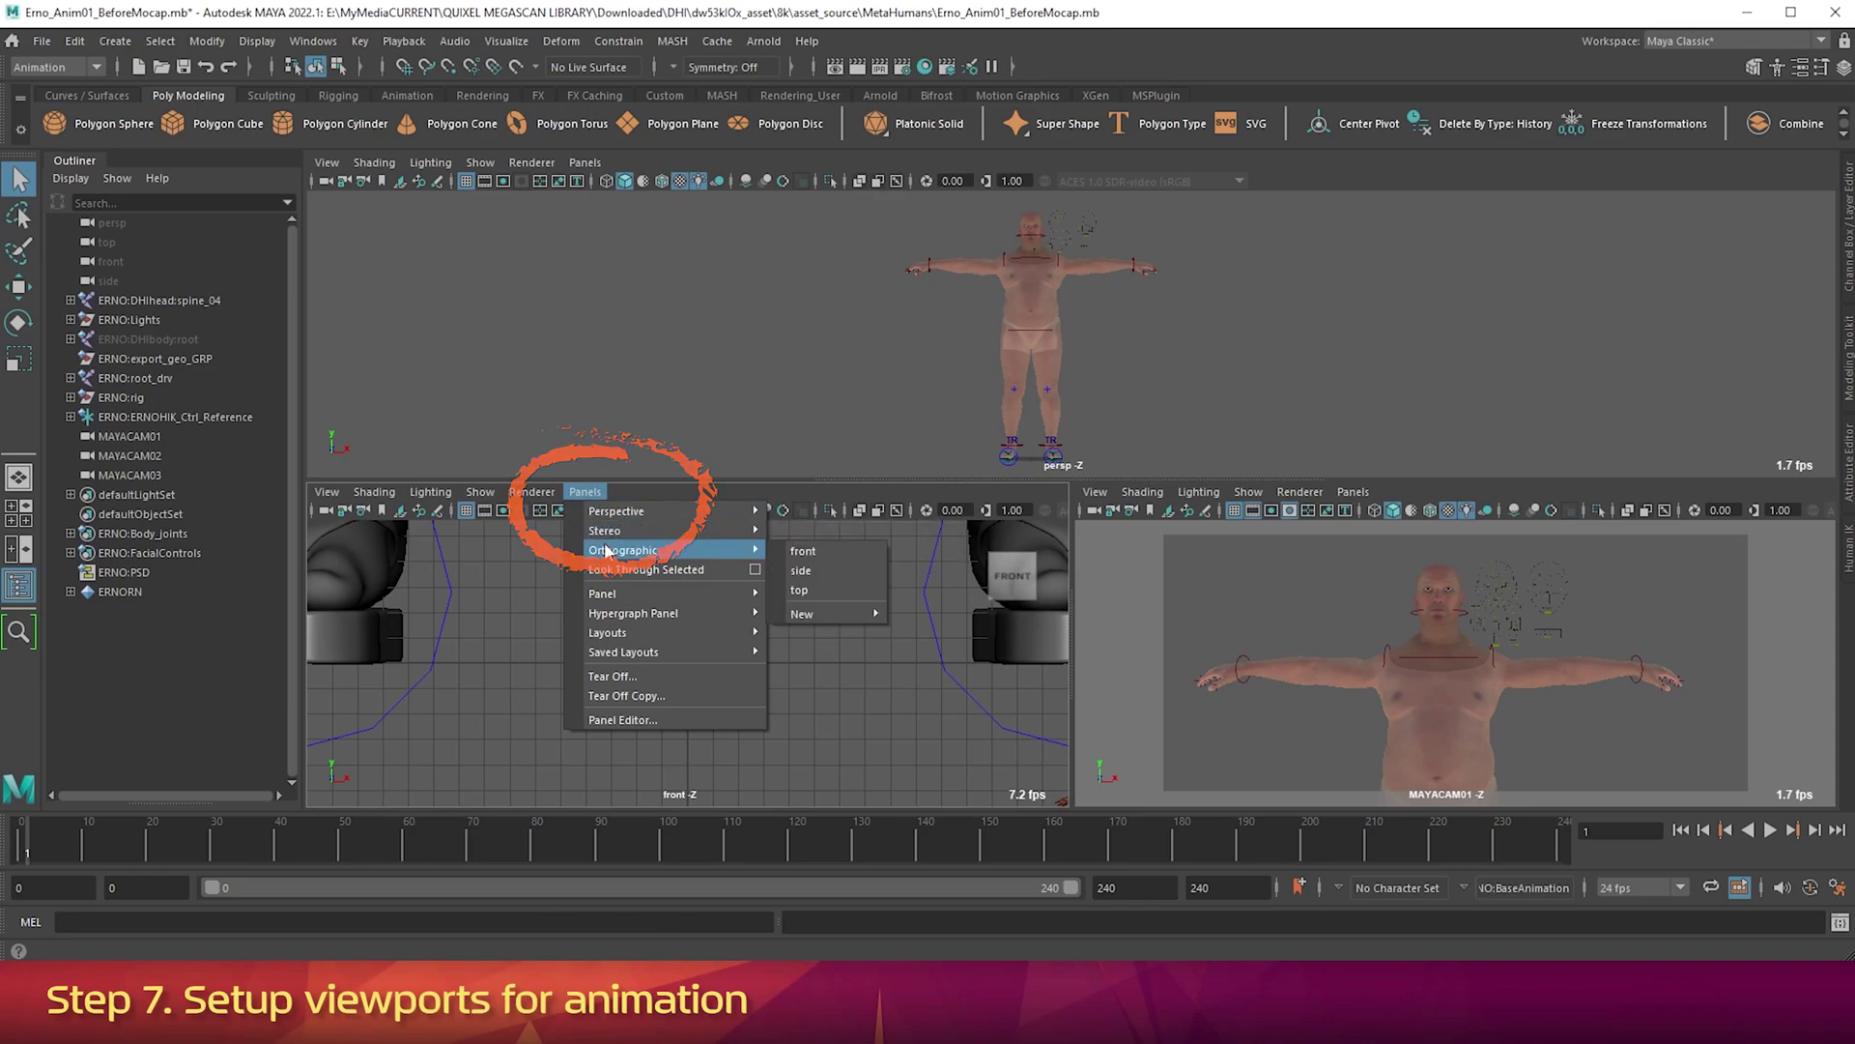
pyautogui.click(809, 551)
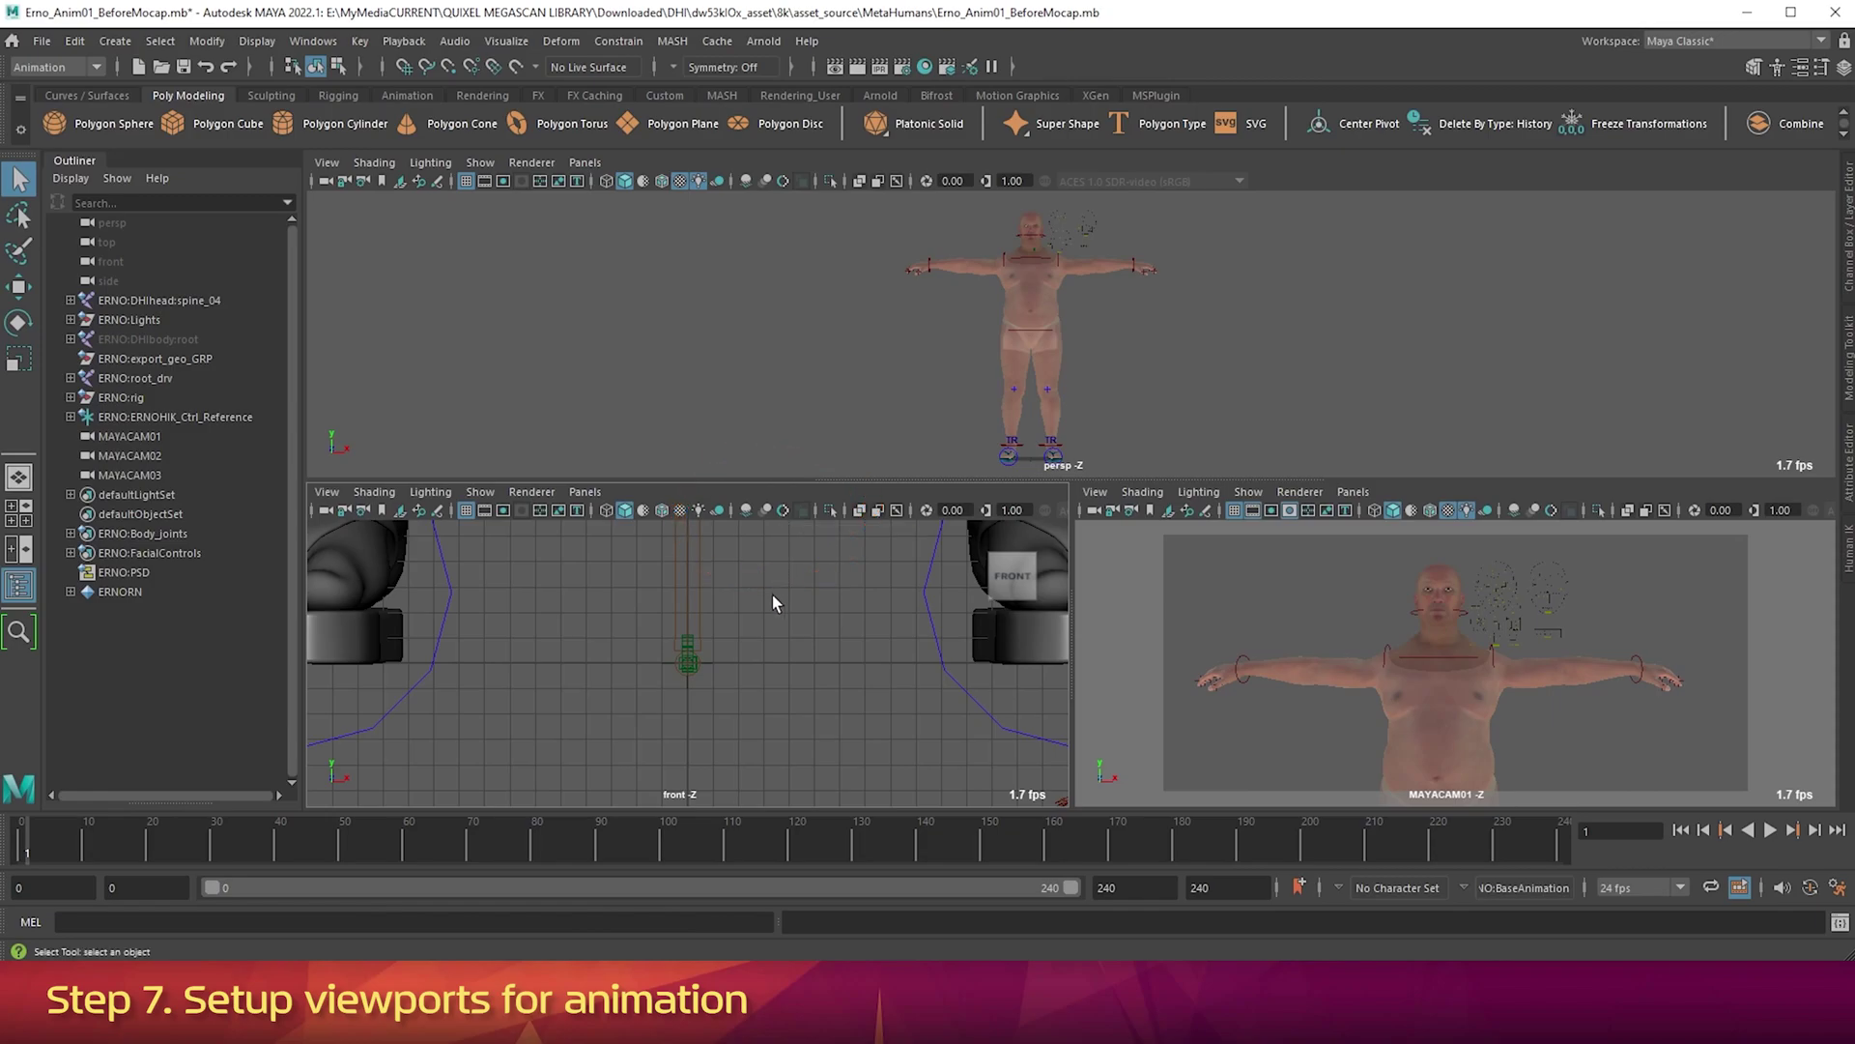
pyautogui.scroll(-6, 774, 595)
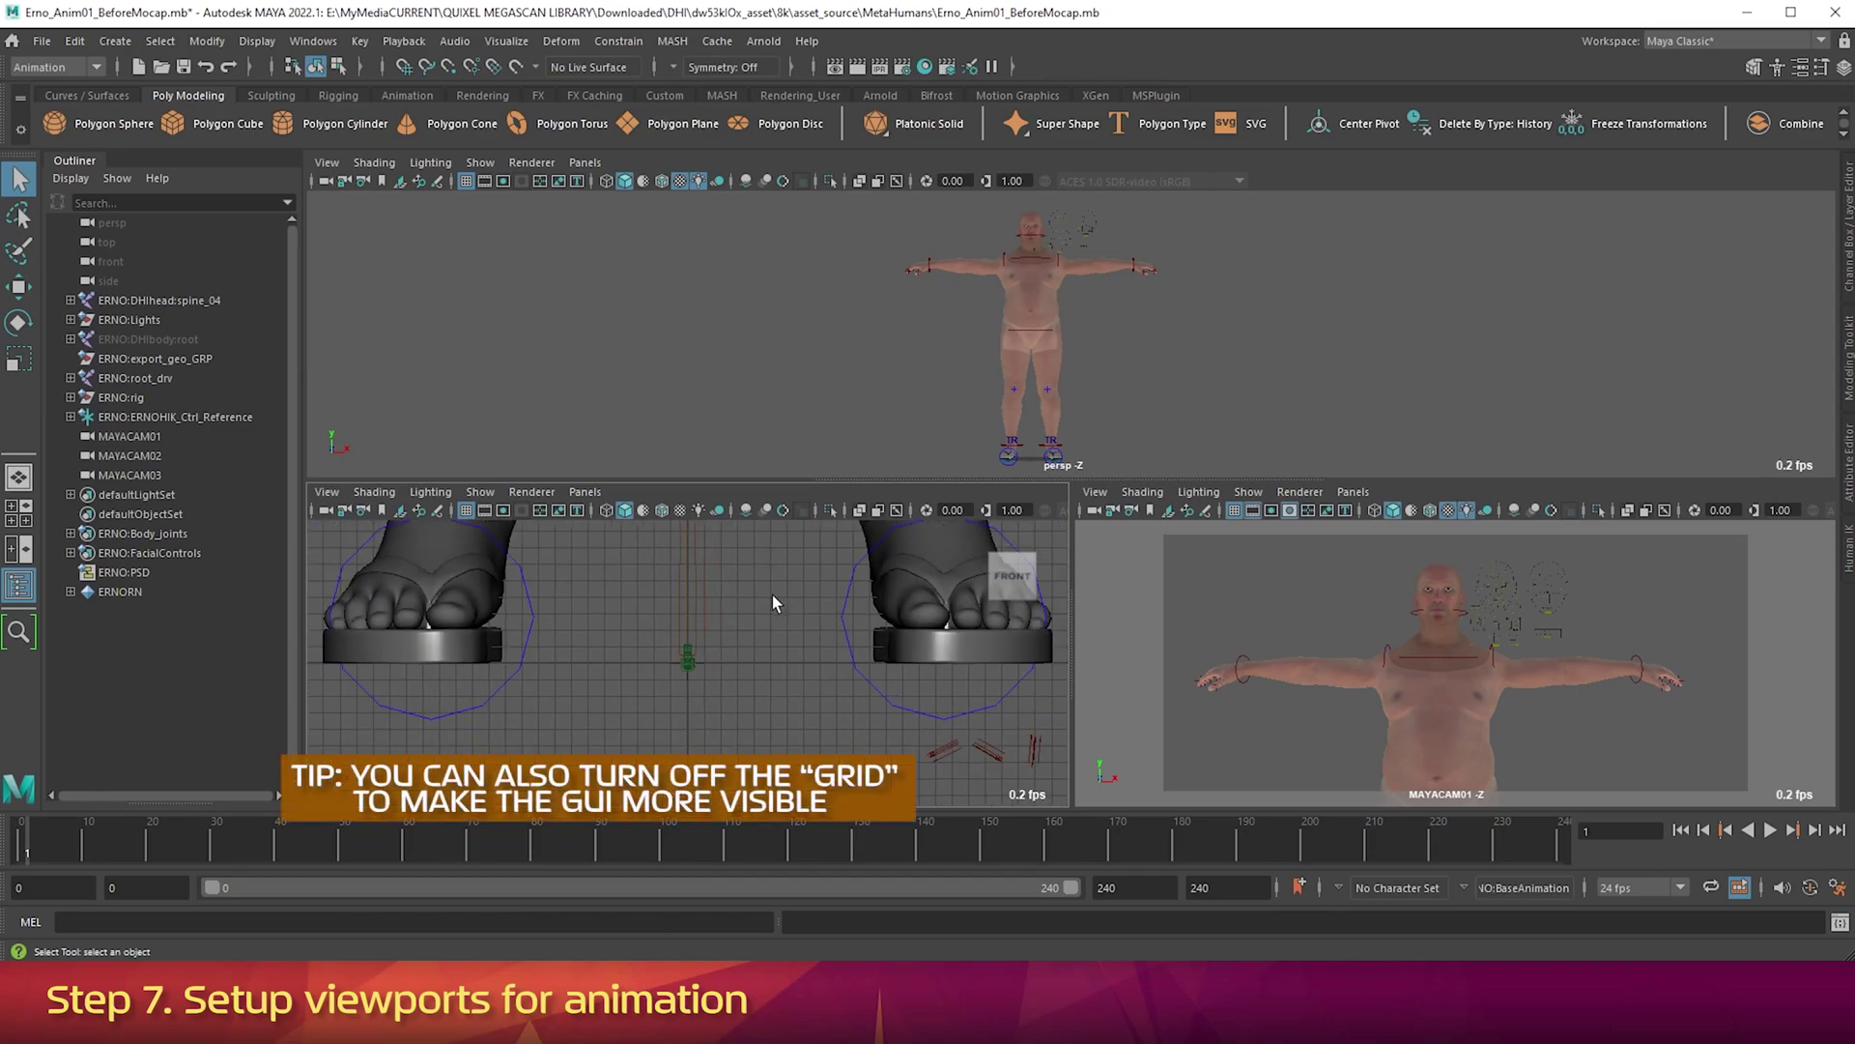
pyautogui.keyDown('alt'); pyautogui.moveTo(840, 572); pyautogui.dragTo(816, 721, button='middle'); pyautogui.keyUp('alt')
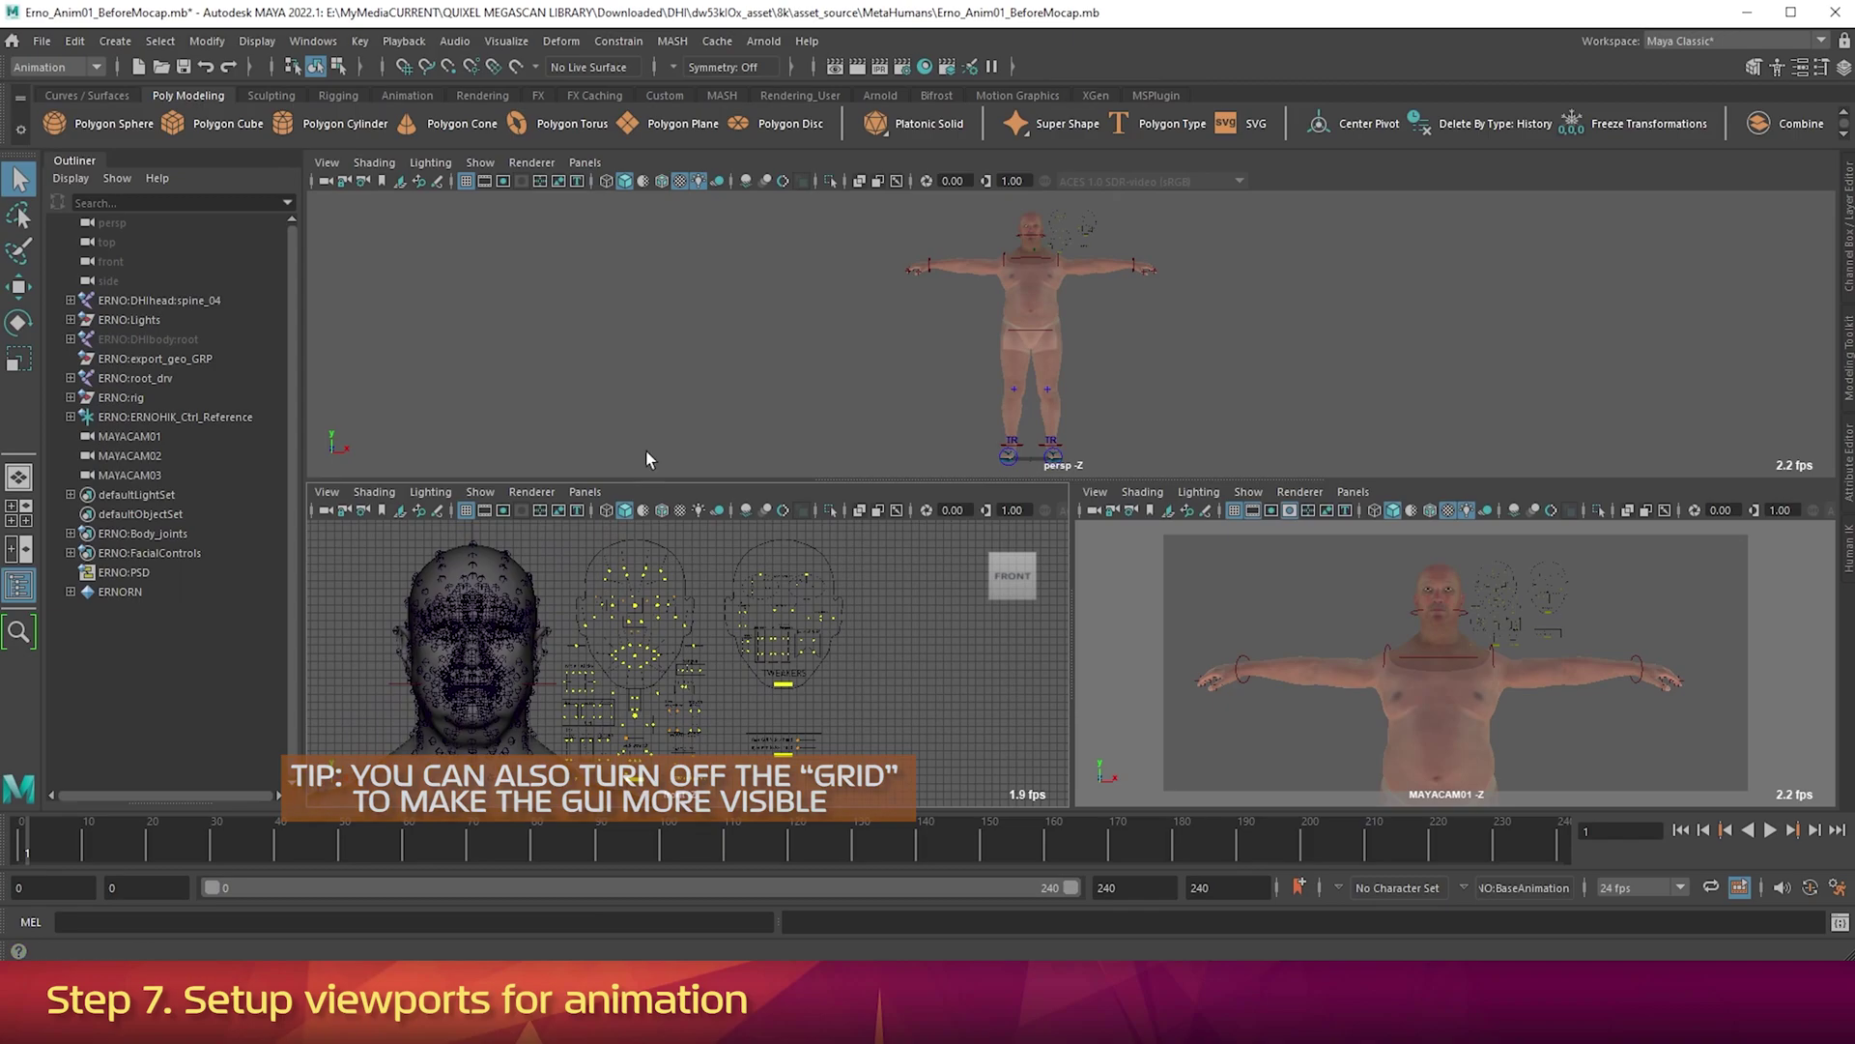
# Save the scene, then Save Scene As with the name ending changed to '2_MocapOnly'.
pyautogui.click(41, 41)
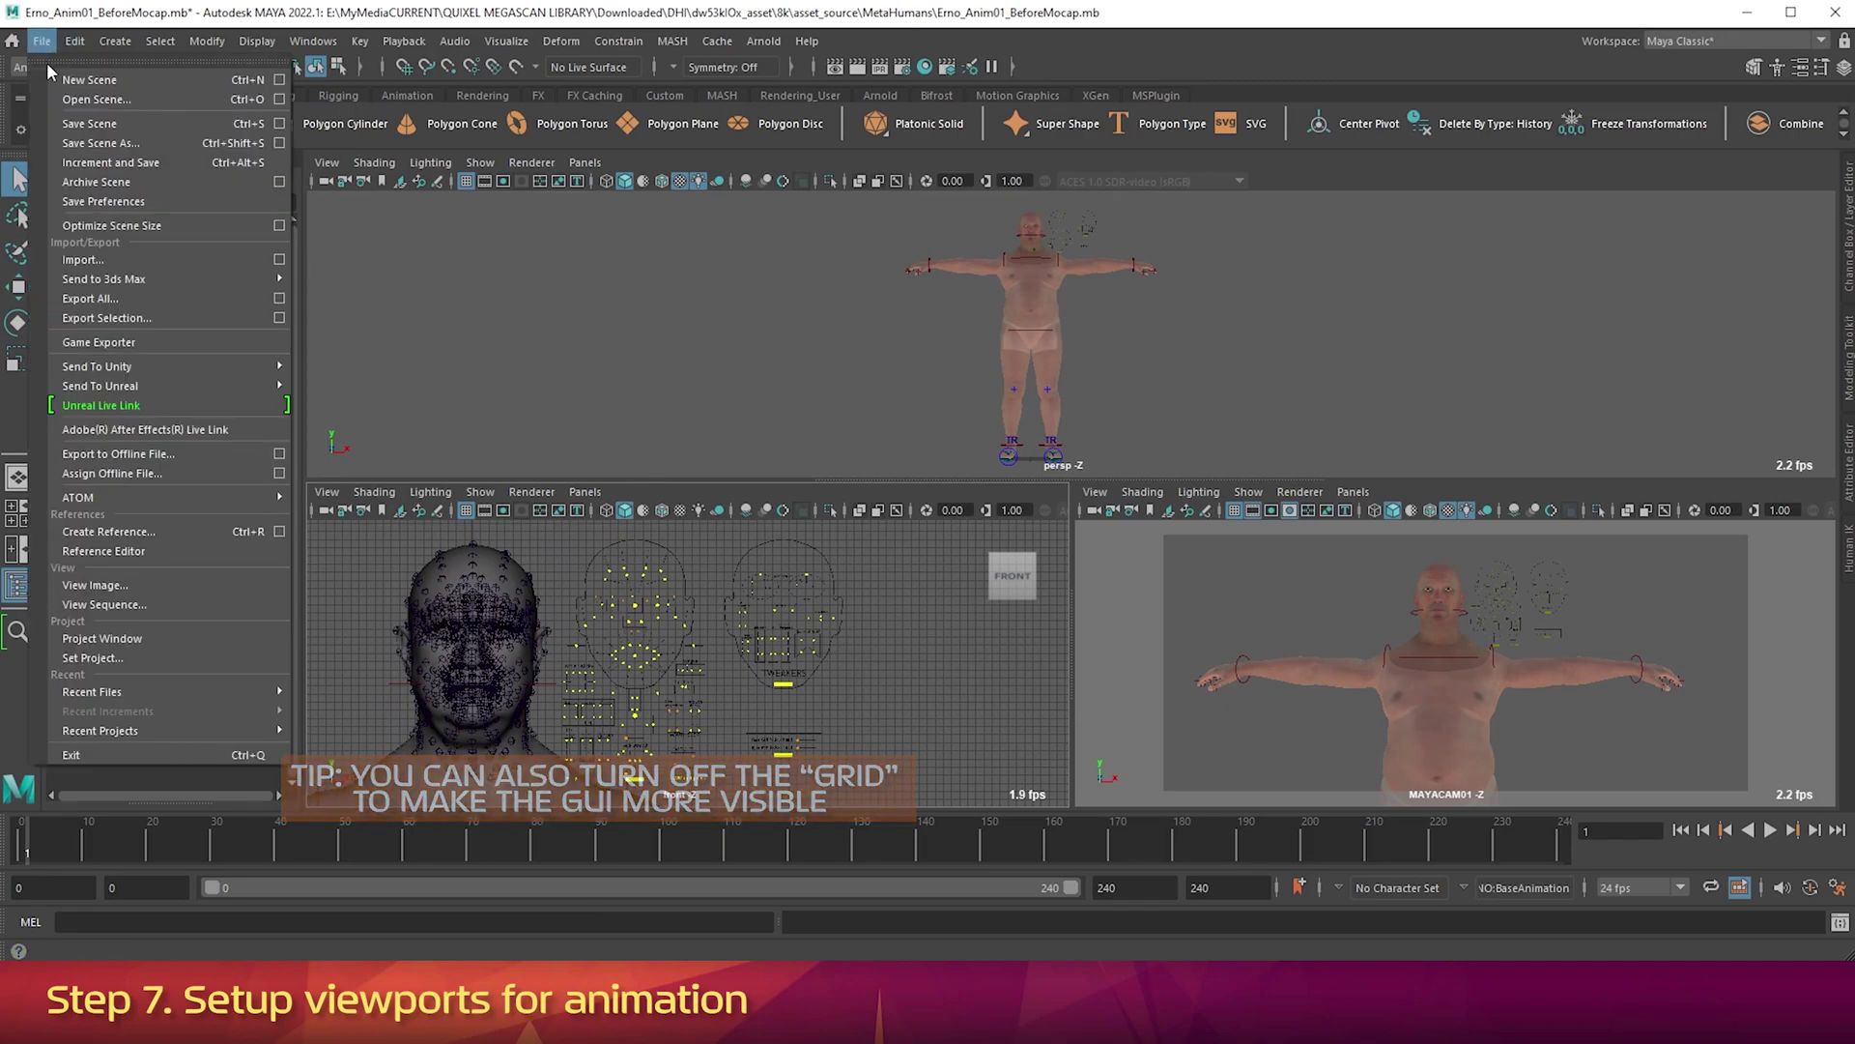
pyautogui.click(81, 125)
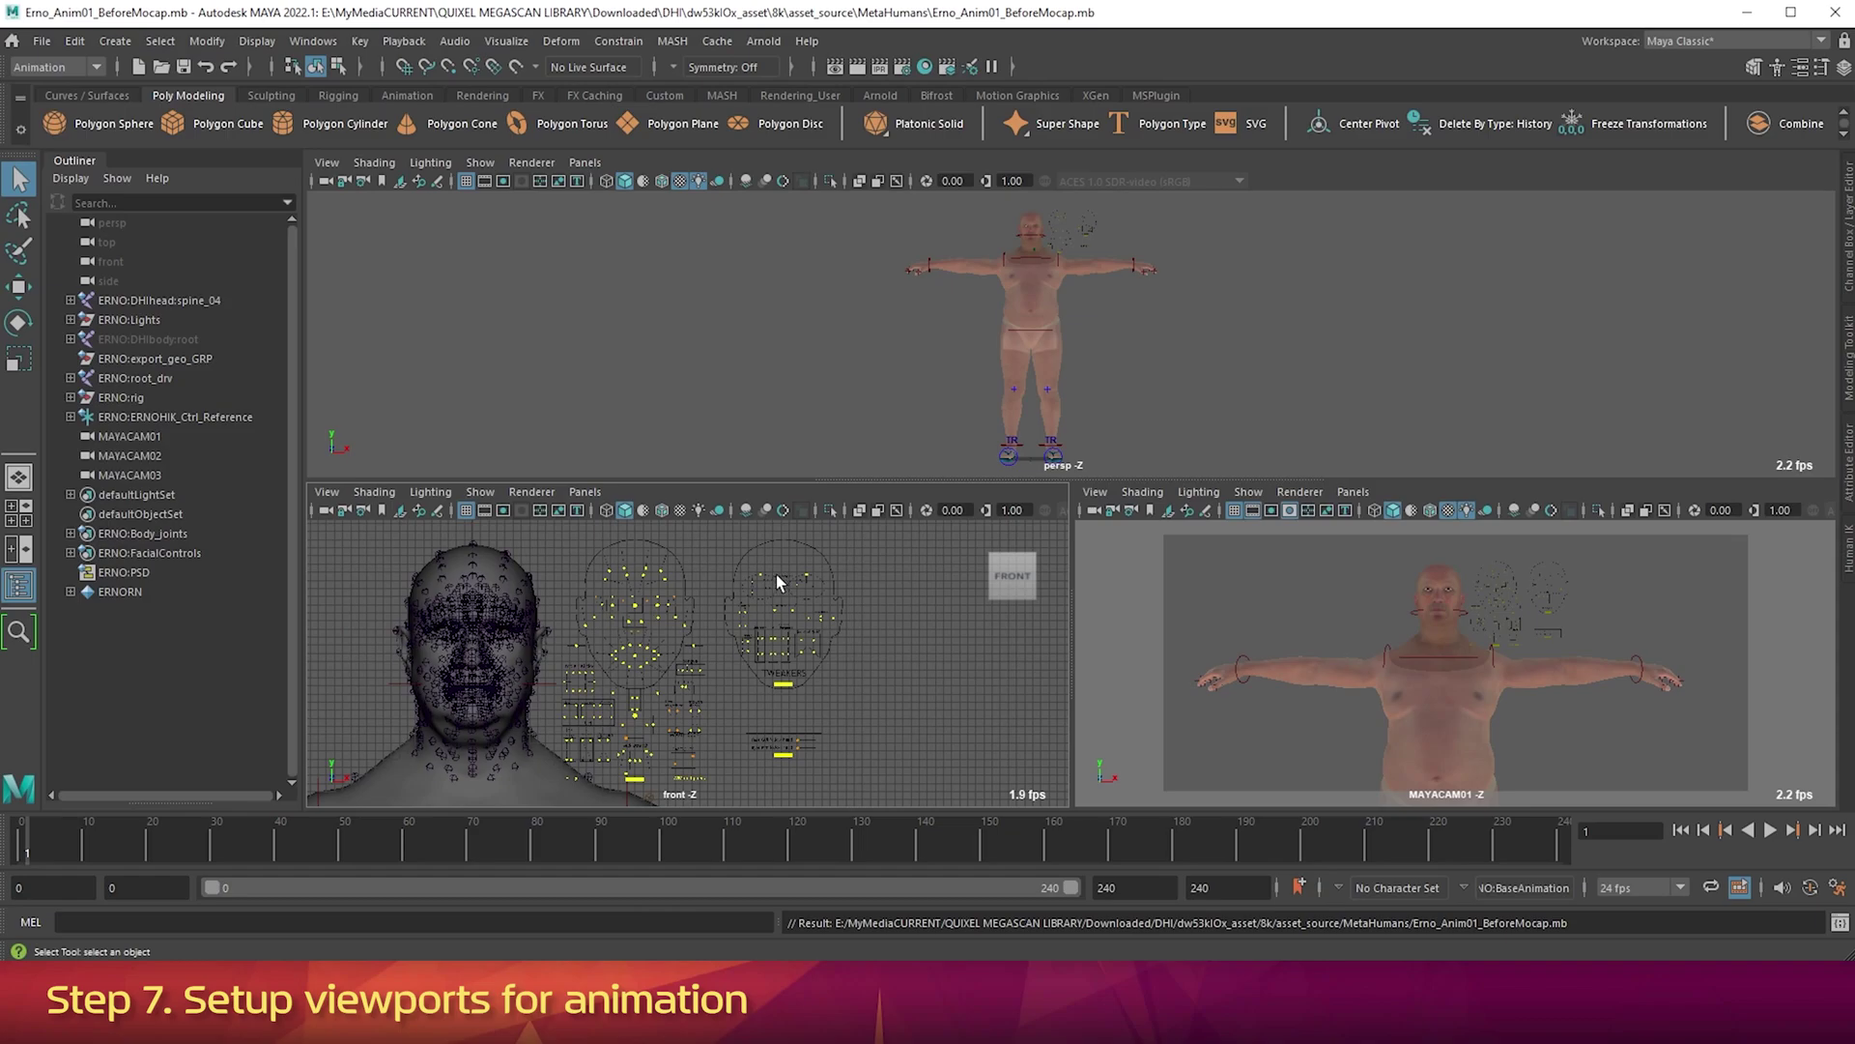
pyautogui.click(41, 41)
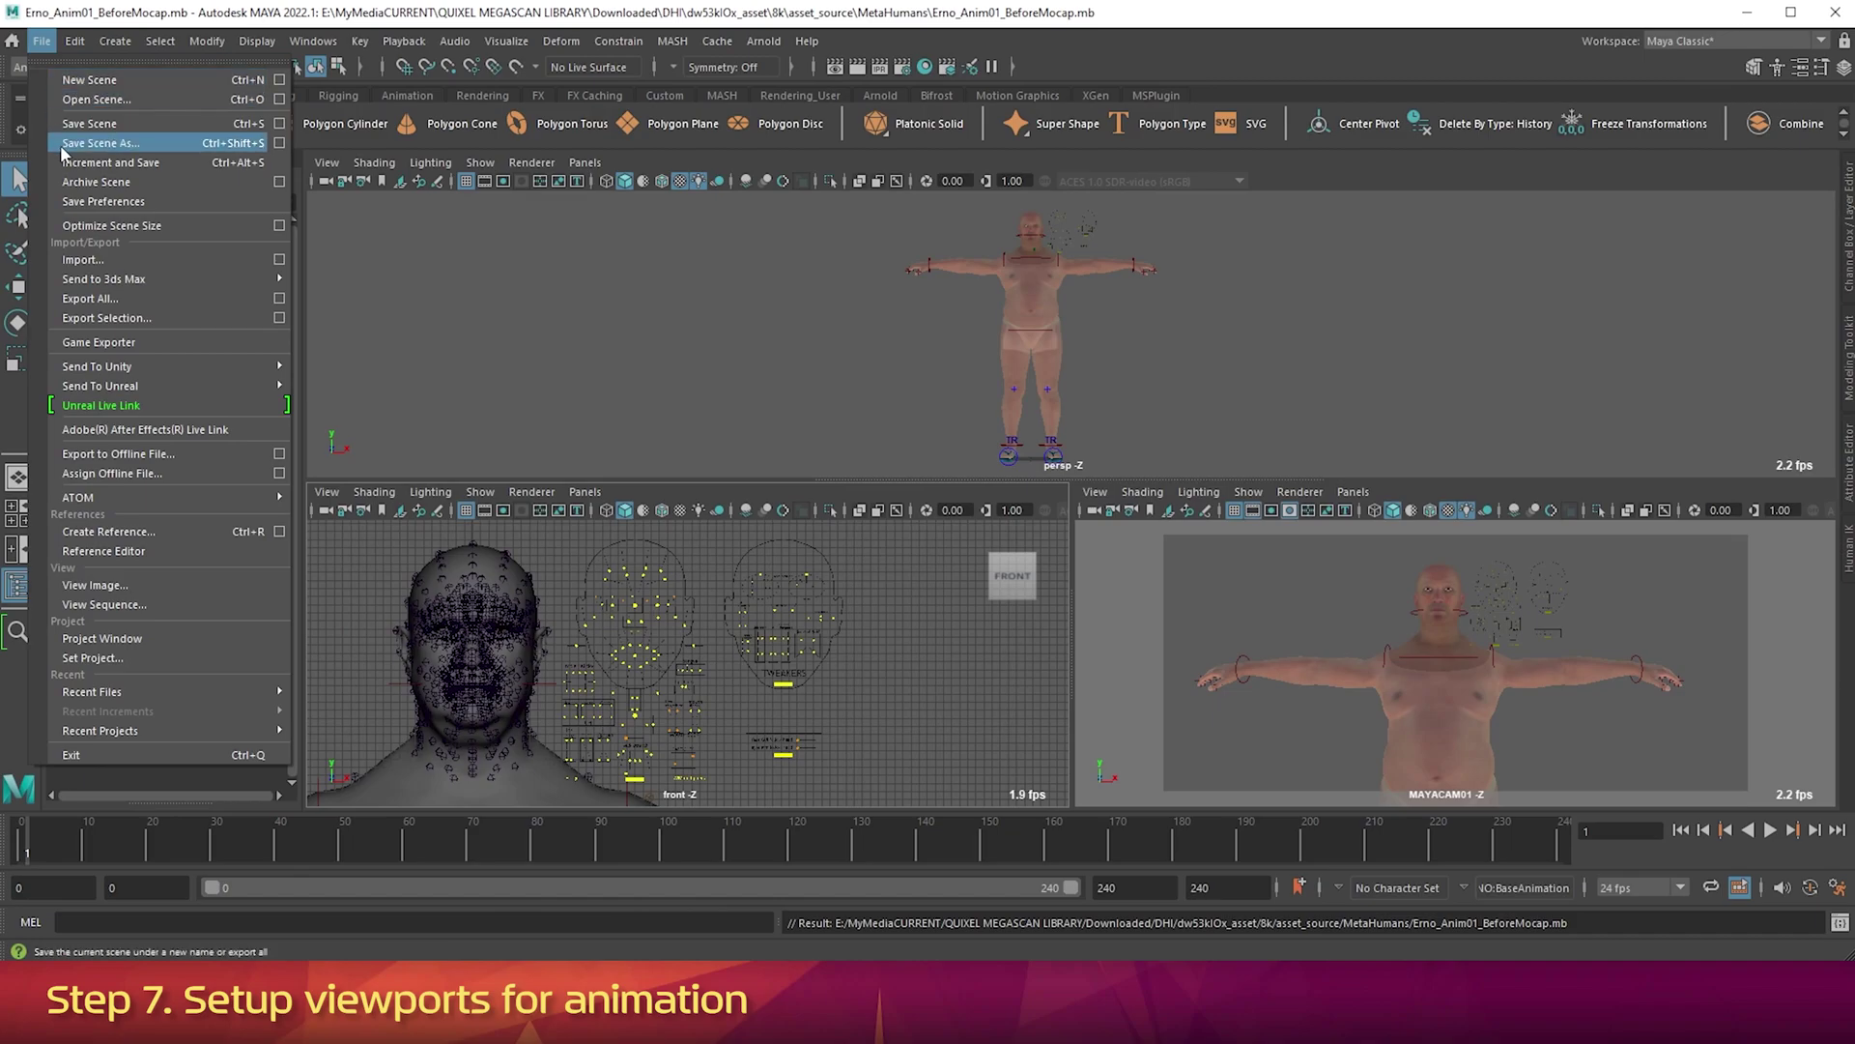
pyautogui.click(96, 143)
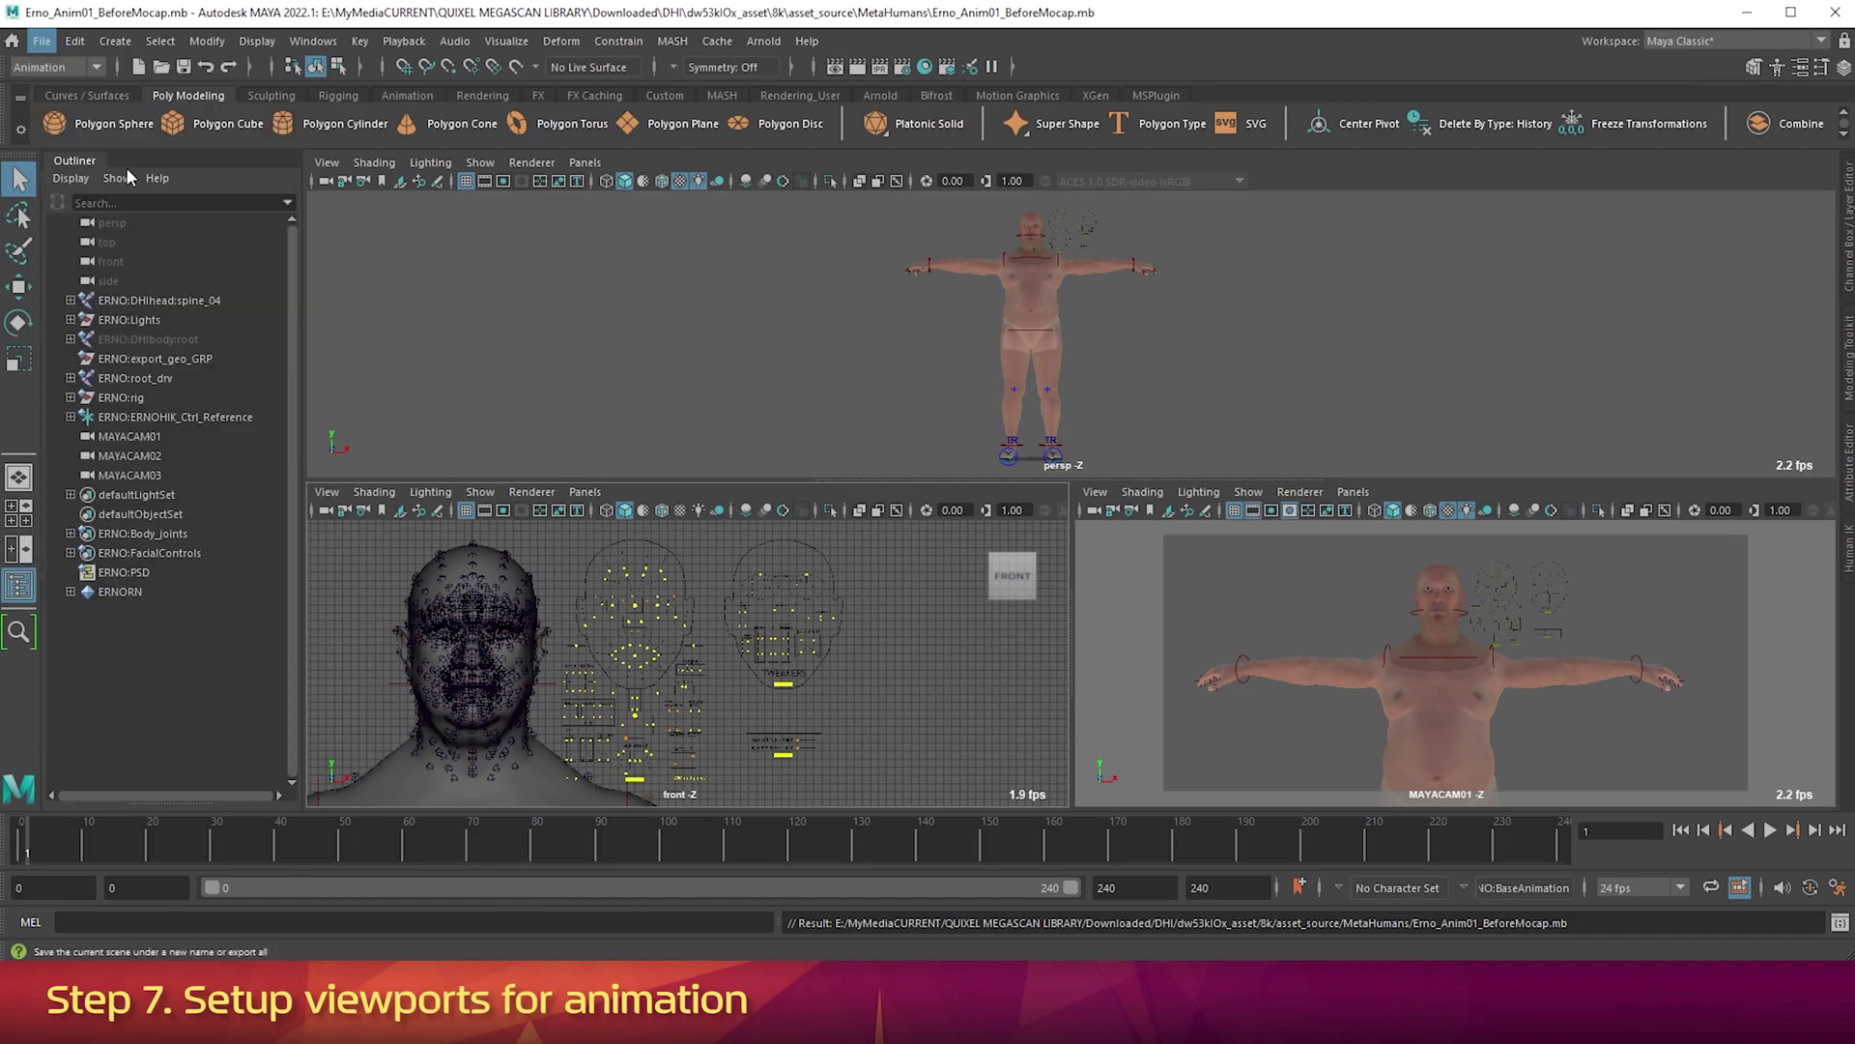
pyautogui.moveTo(569, 795); pyautogui.dragTo(603, 795)
pyautogui.write('2_MocapOnly')
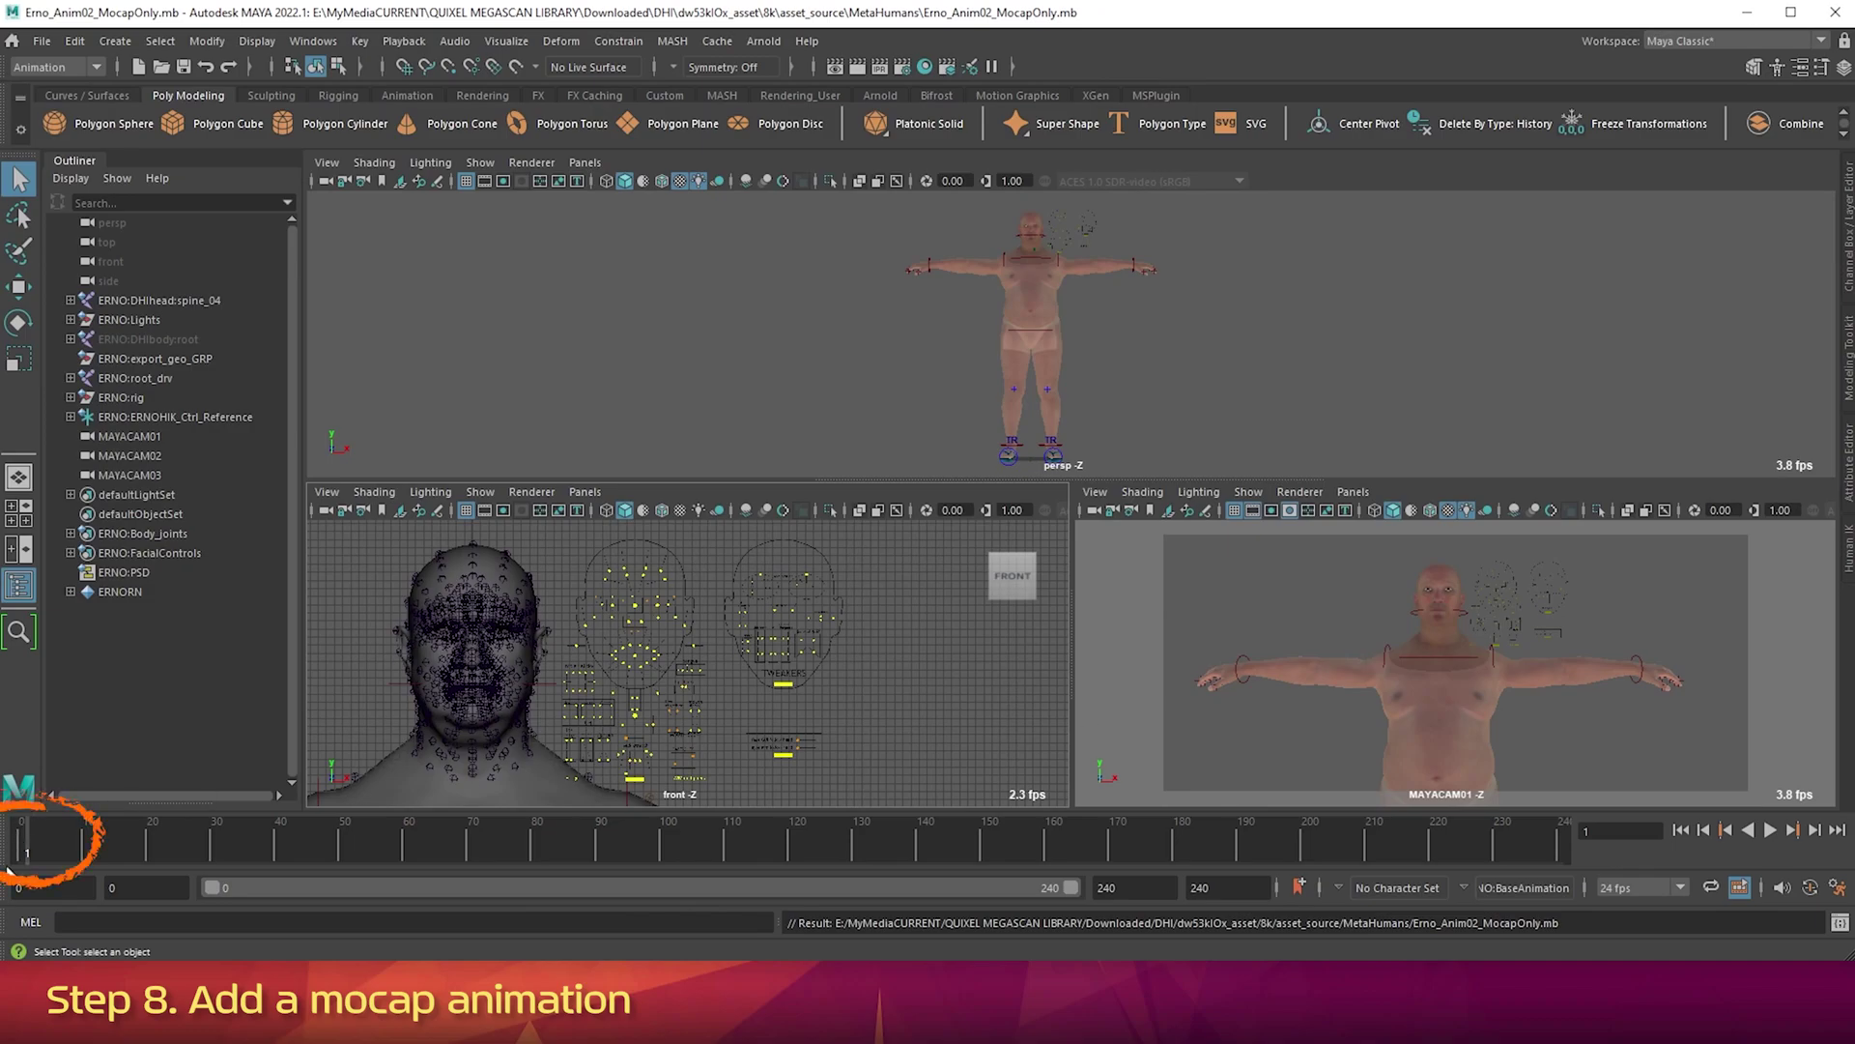
# Reference the example LookAround.fbx mocap clip into the scene from the Content Browser.
pyautogui.hotkey('alt', 'v')
pyautogui.hotkey('alt', 'v')
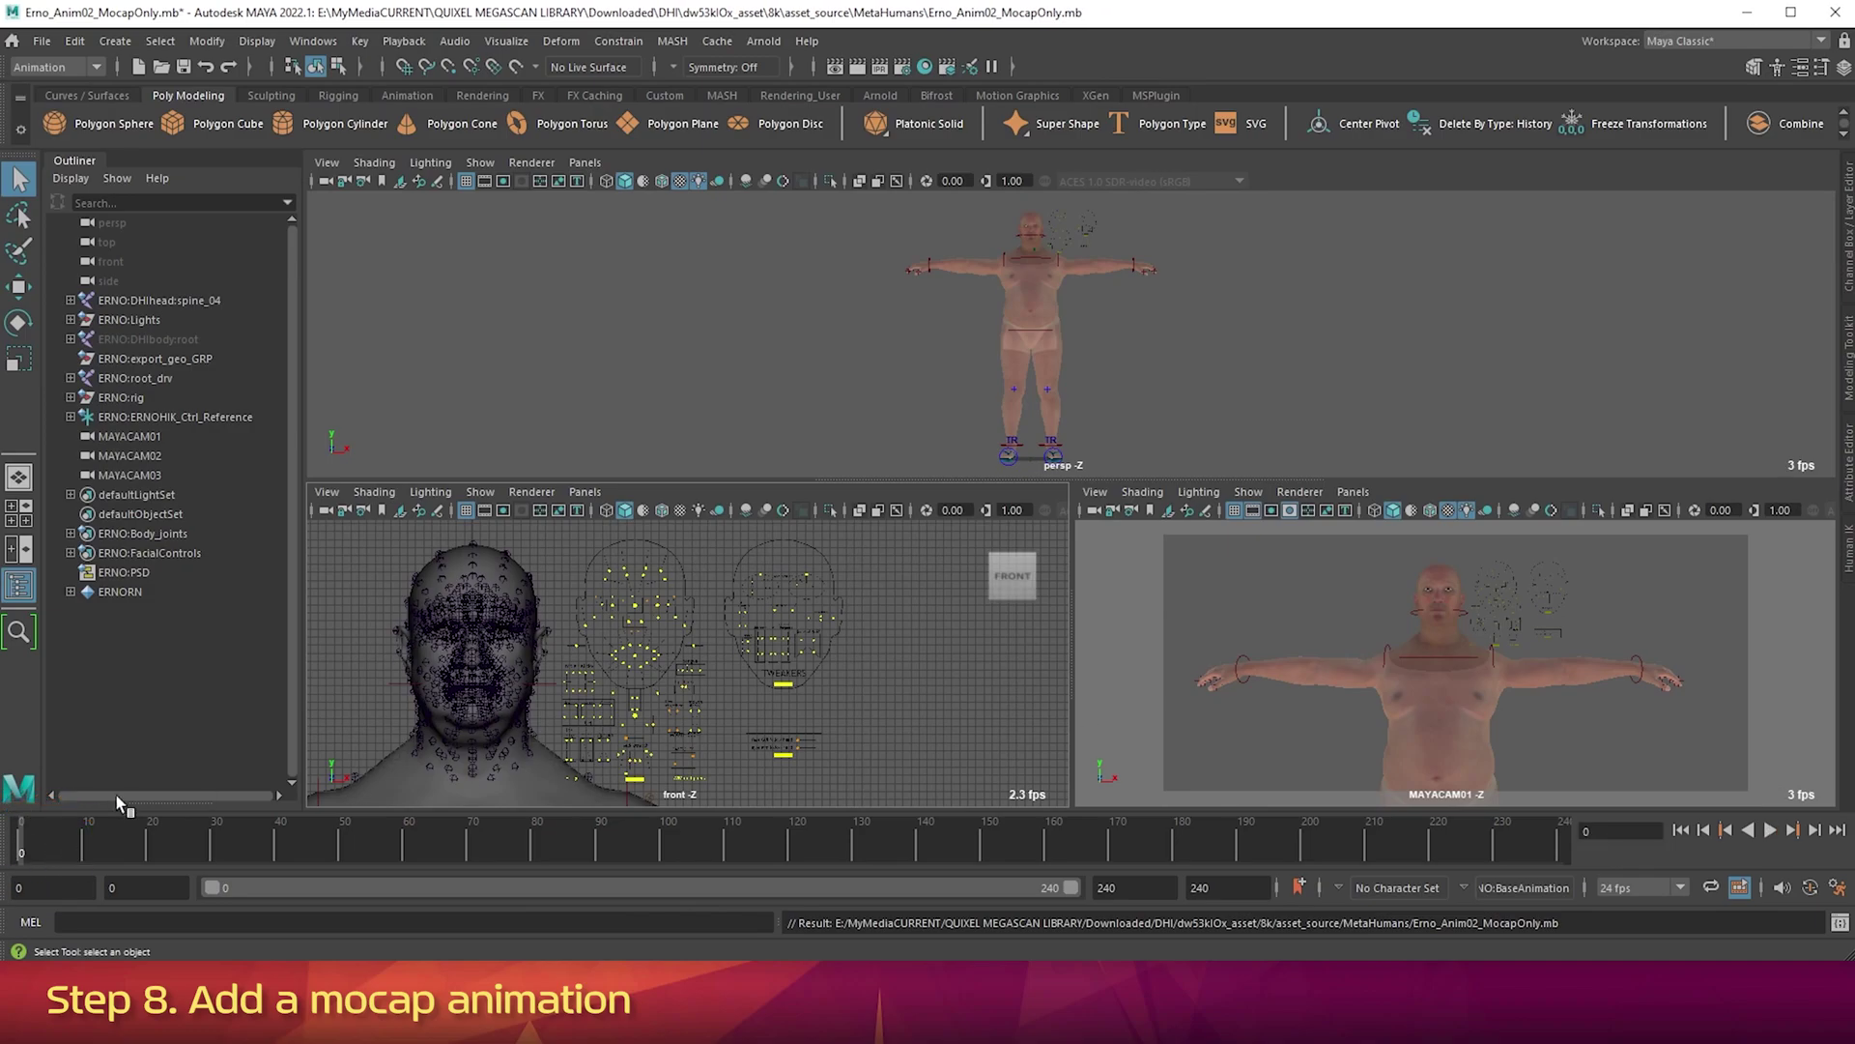
pyautogui.click(314, 41)
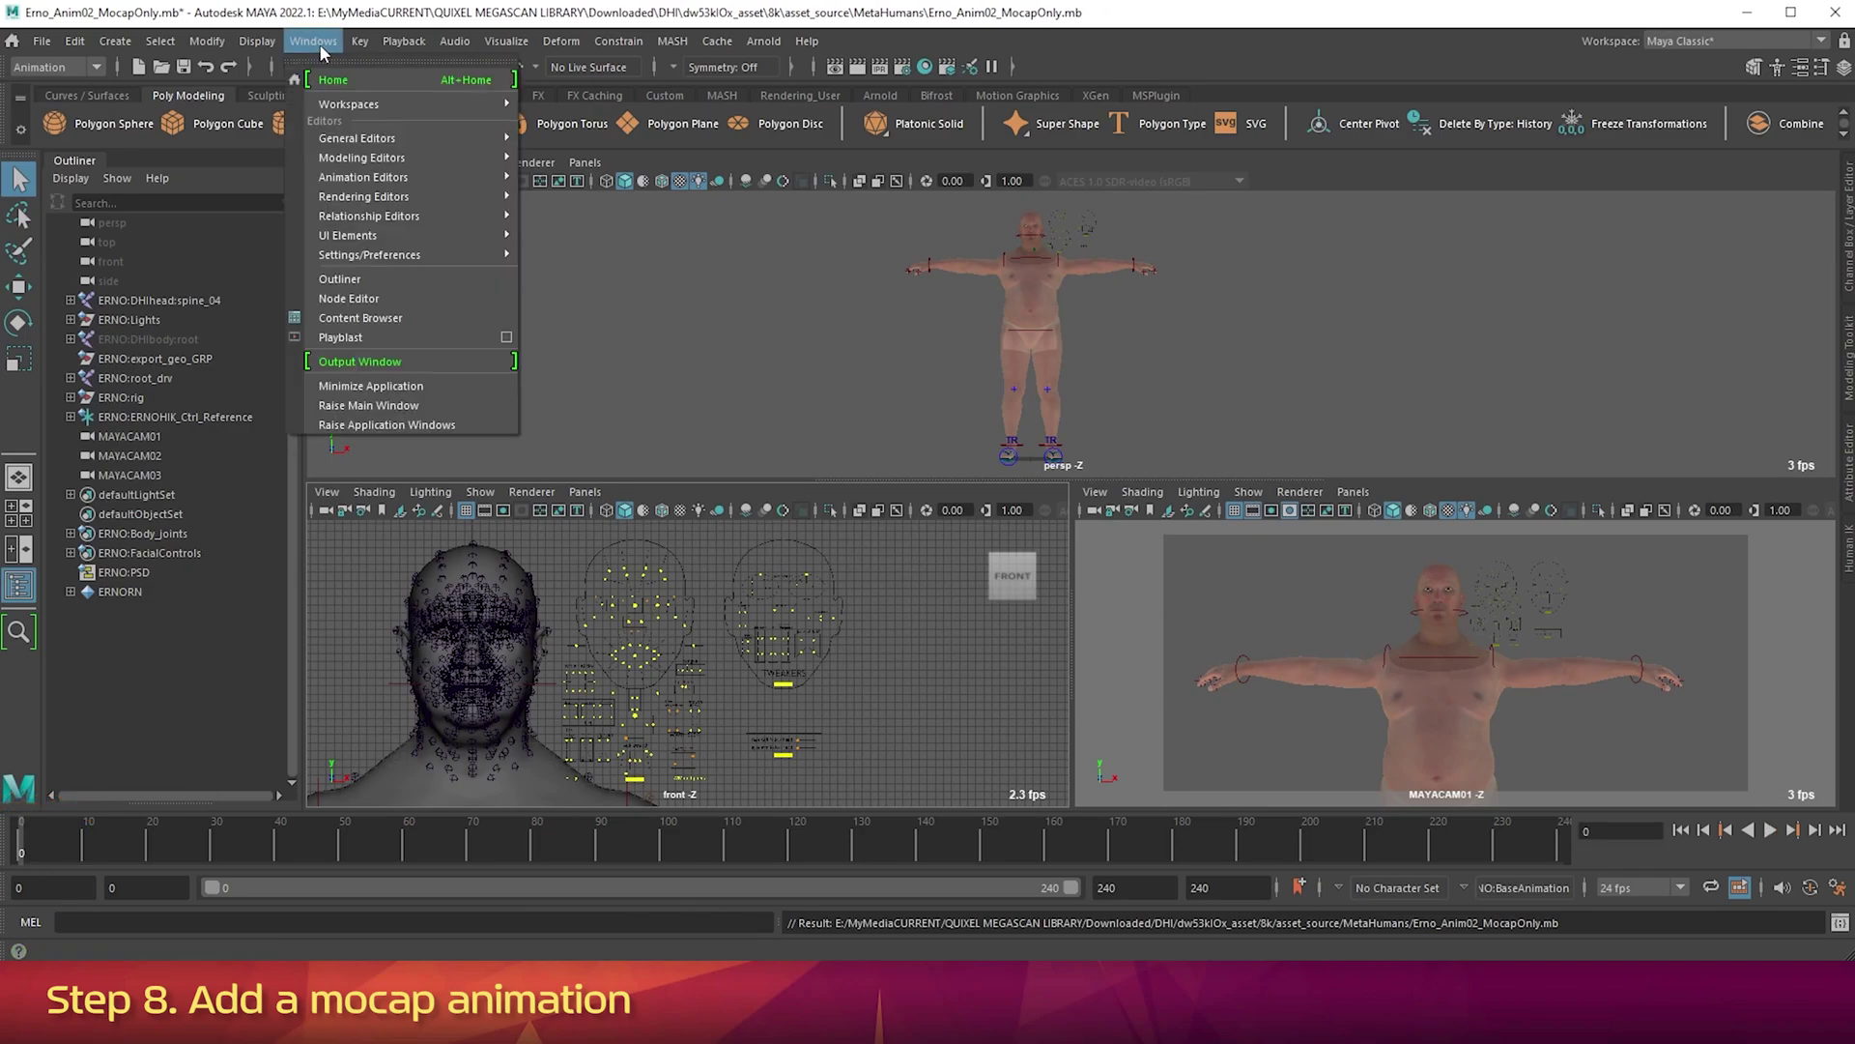
pyautogui.click(372, 319)
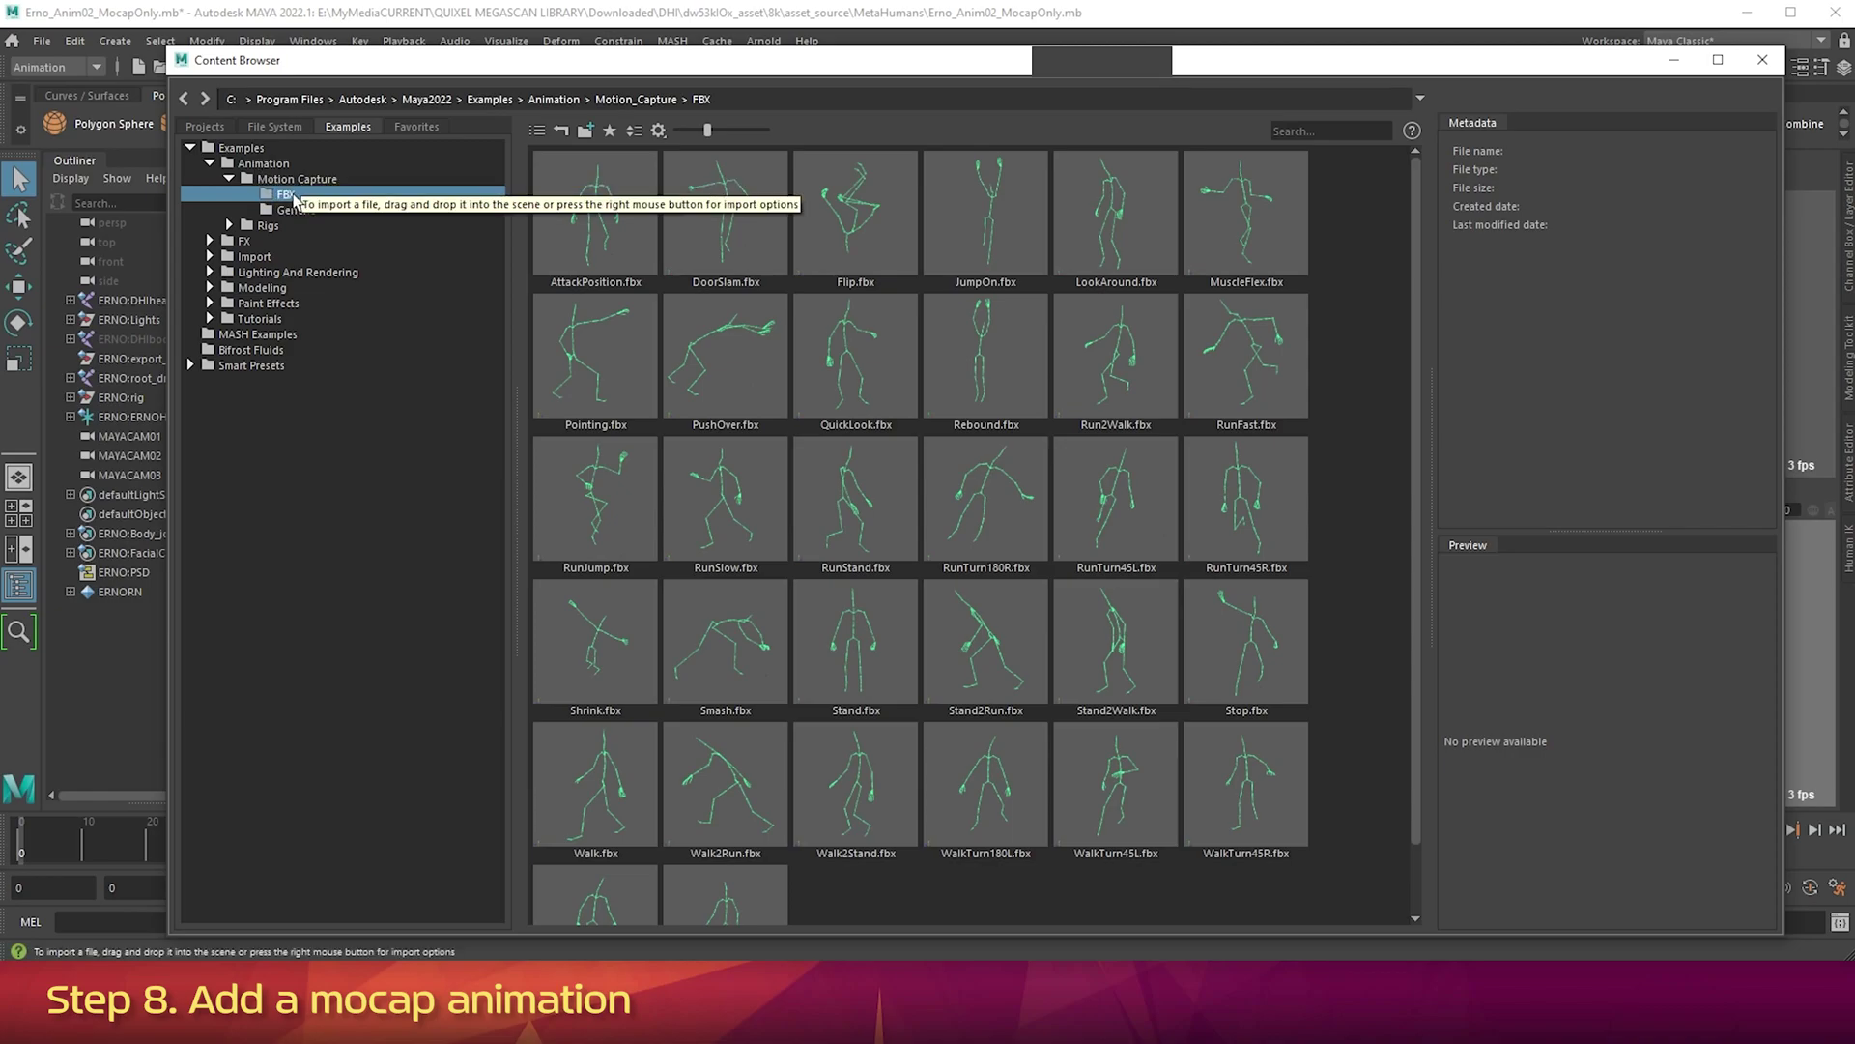
pyautogui.doubleClick(1125, 238)
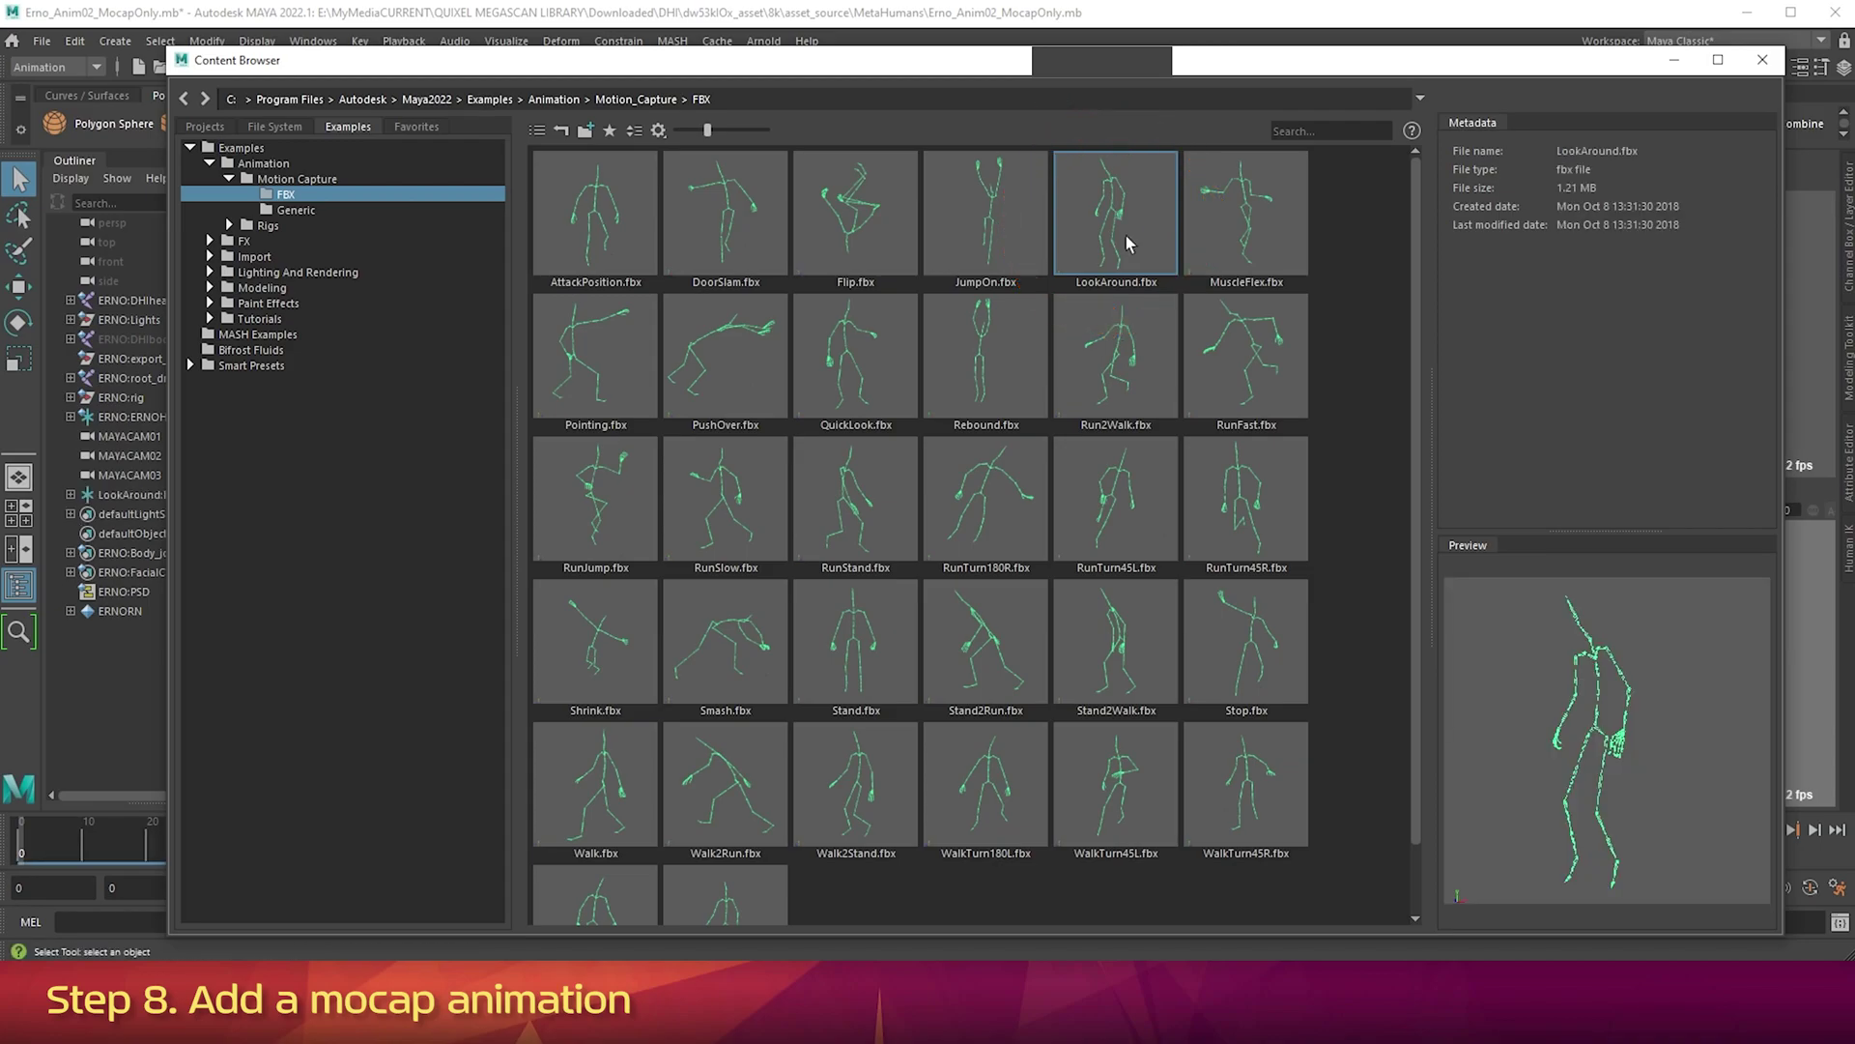
pyautogui.click(1763, 62)
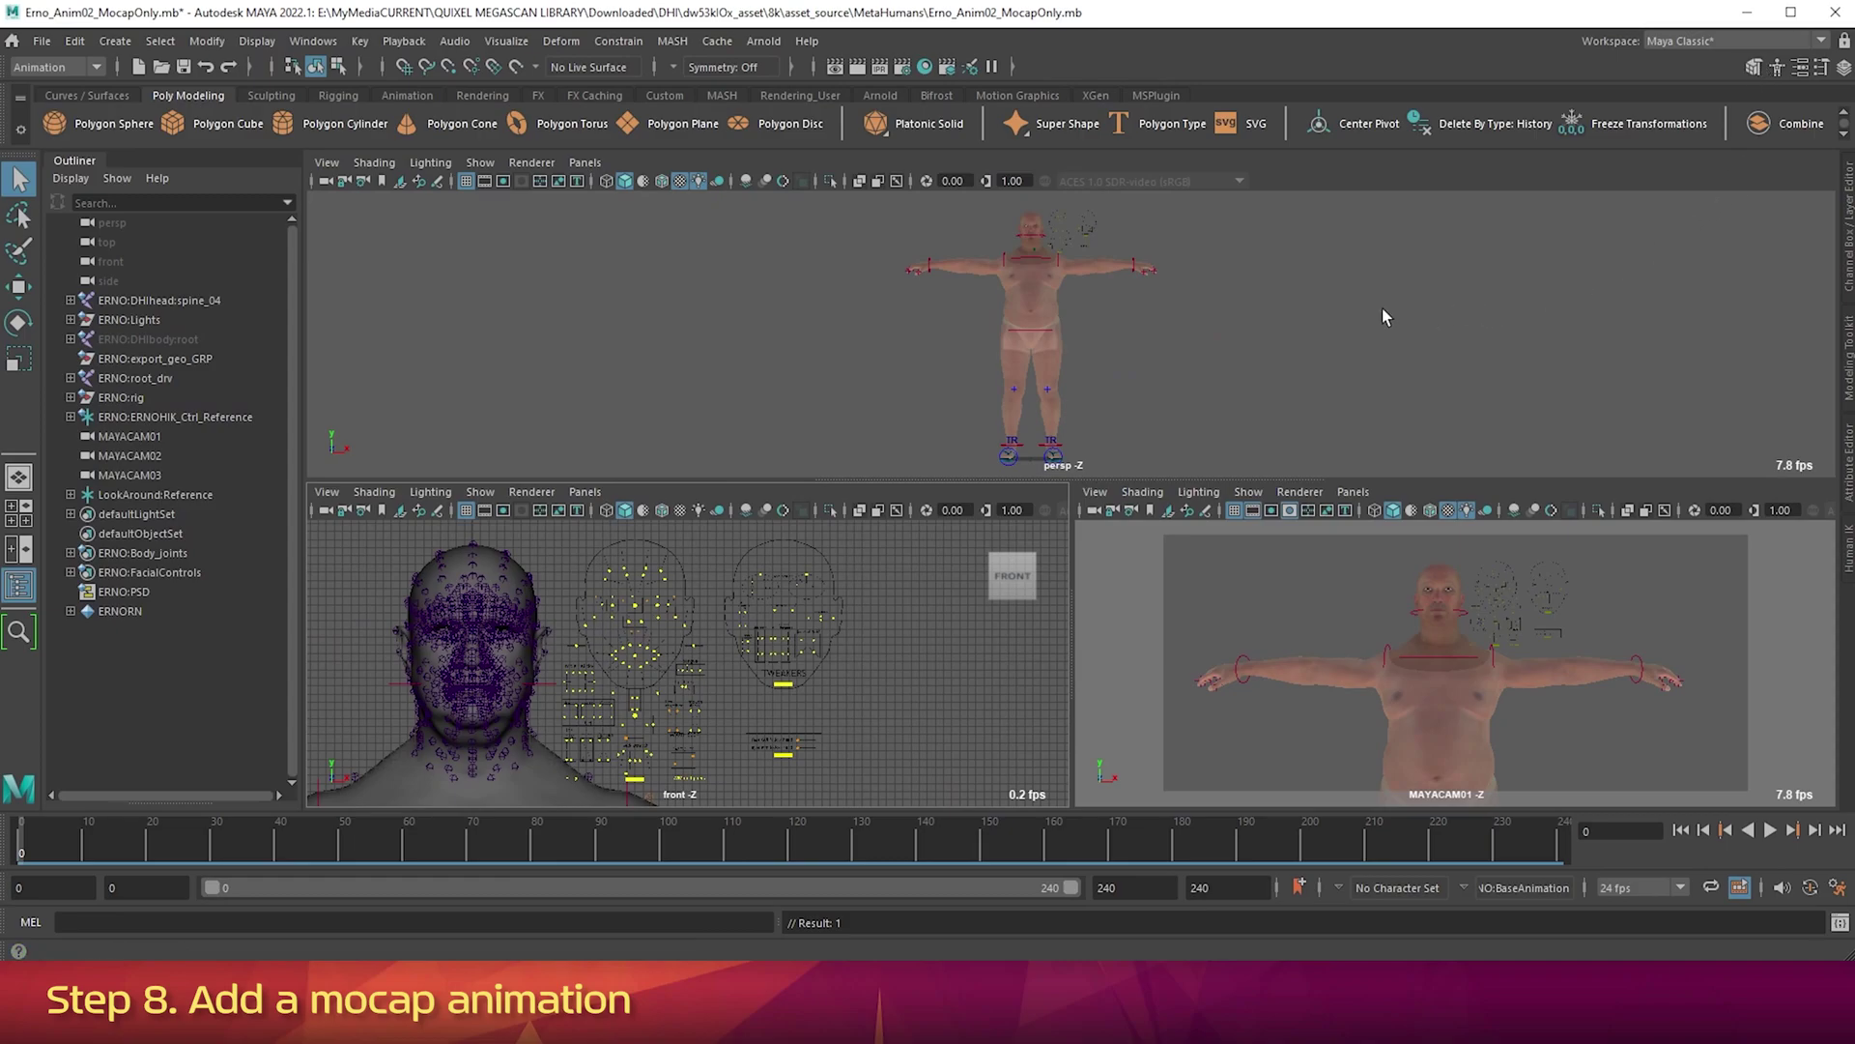
# Hide LookAround:Reference, set ERNOHIK's HumanIK source to LookAround1, and start playback.
pyautogui.click(142, 496)
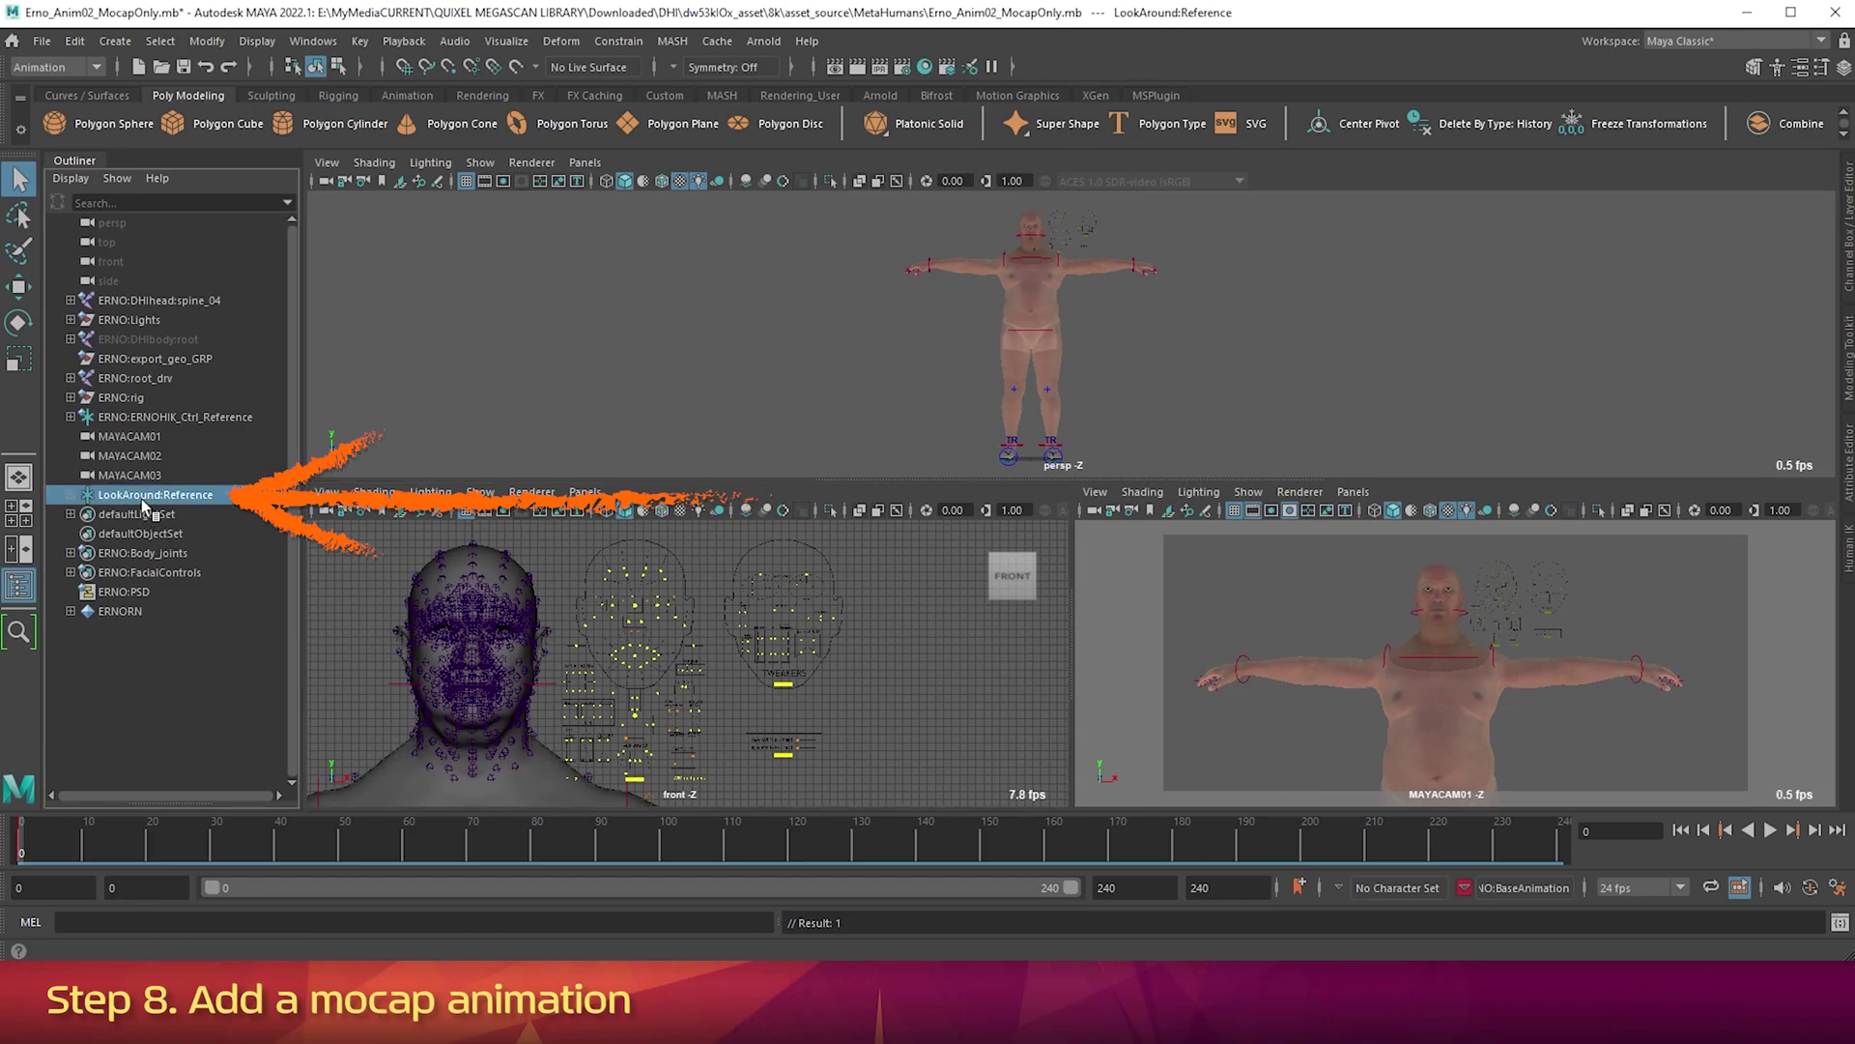
pyautogui.press('h')
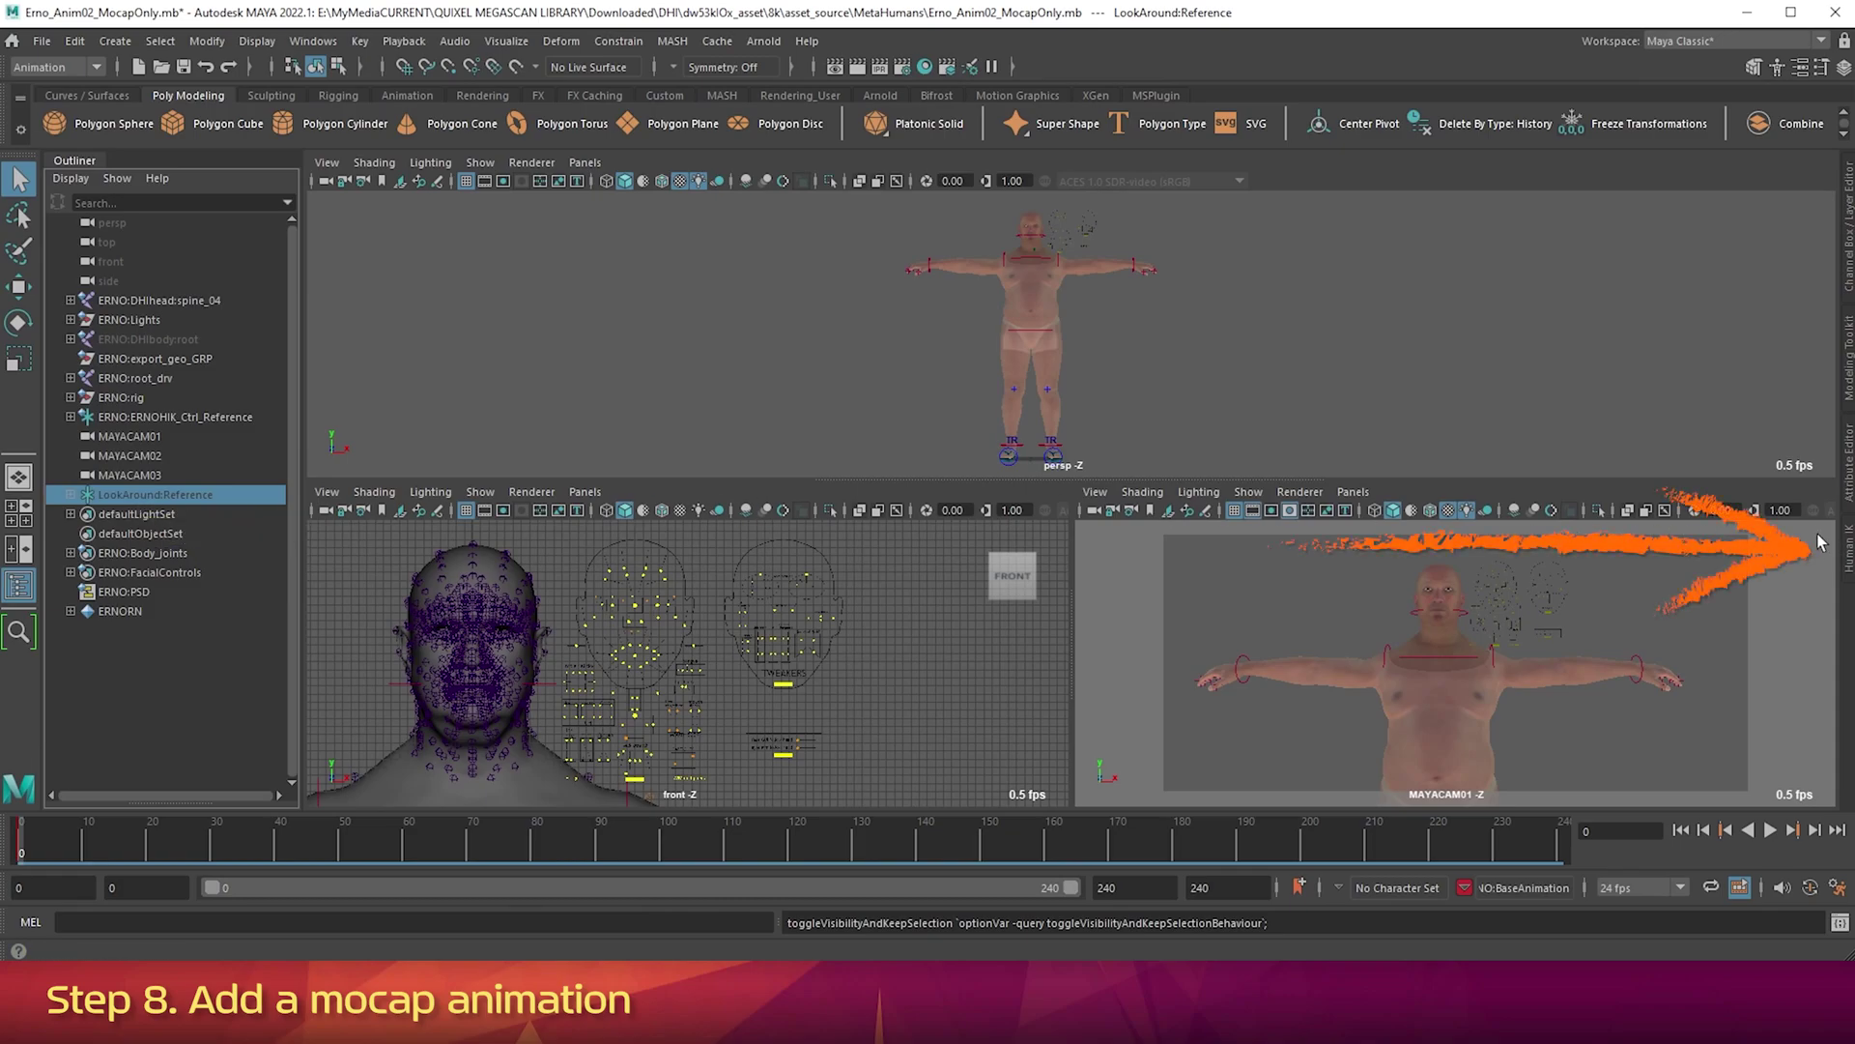
pyautogui.click(1849, 557)
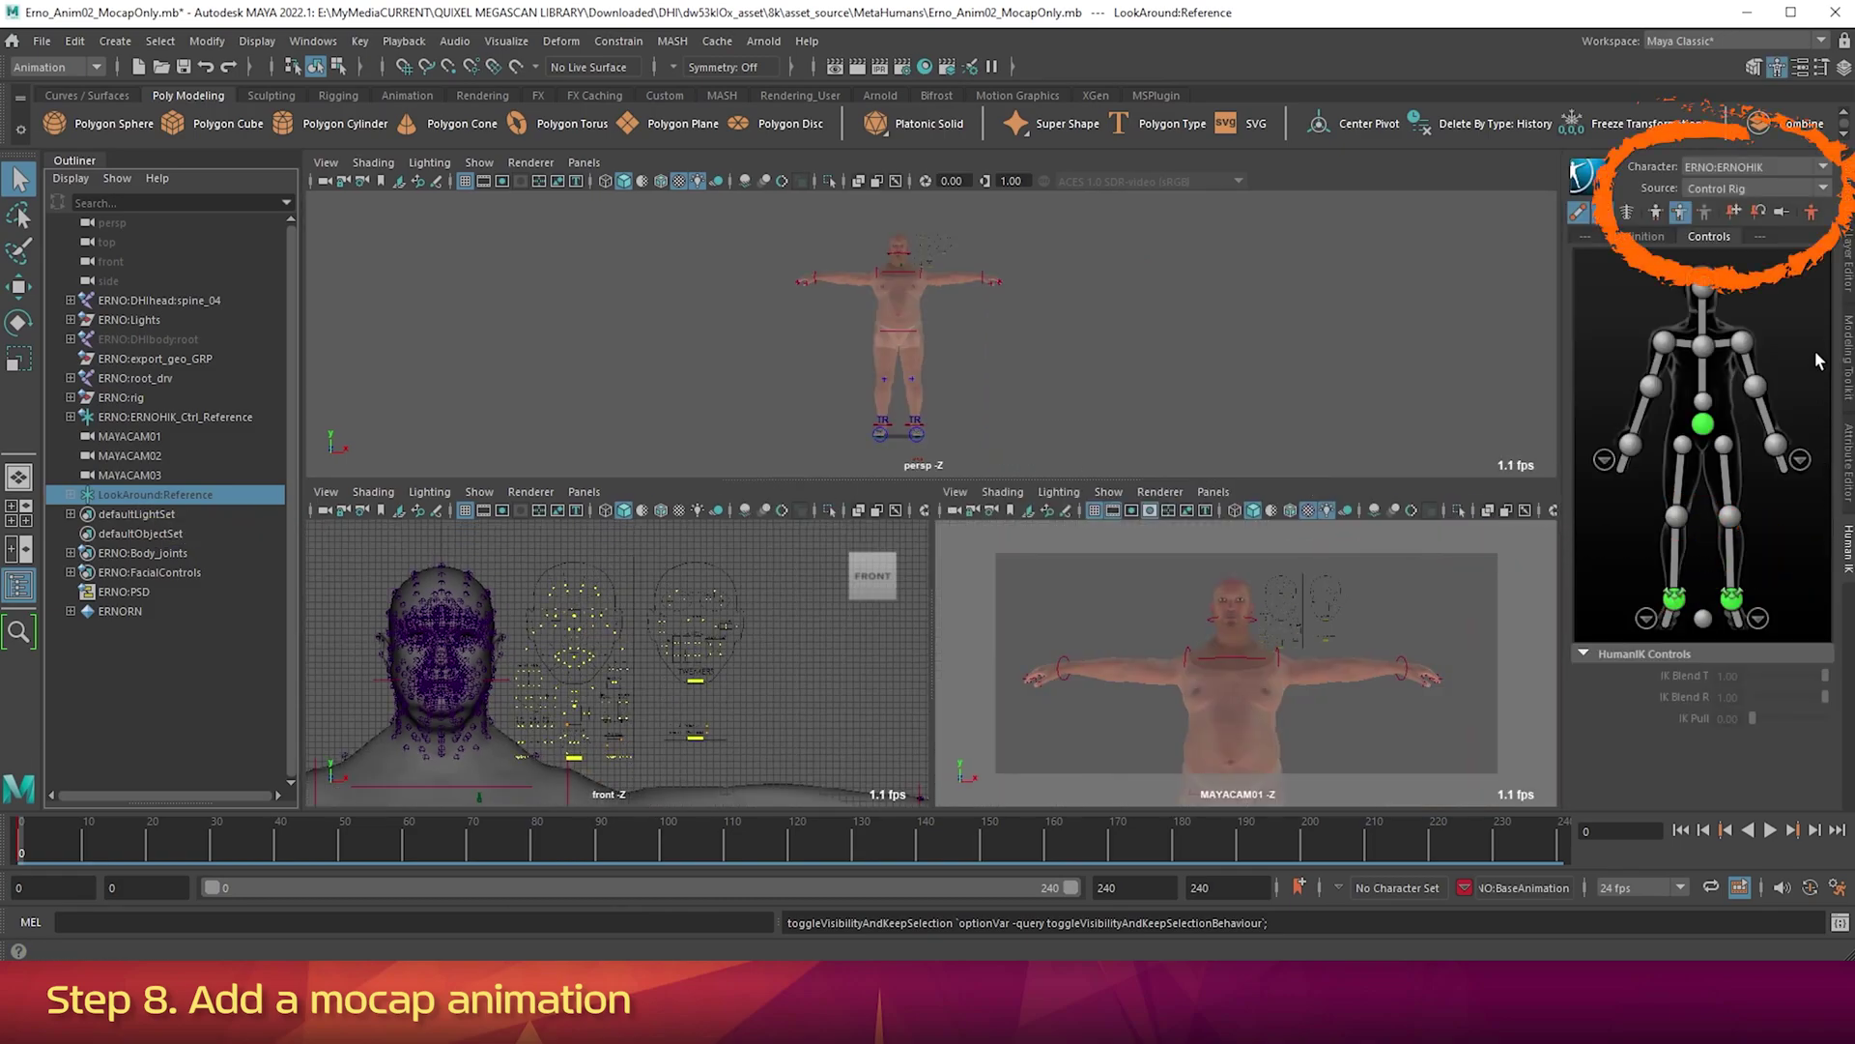
pyautogui.click(1742, 189)
pyautogui.click(1742, 230)
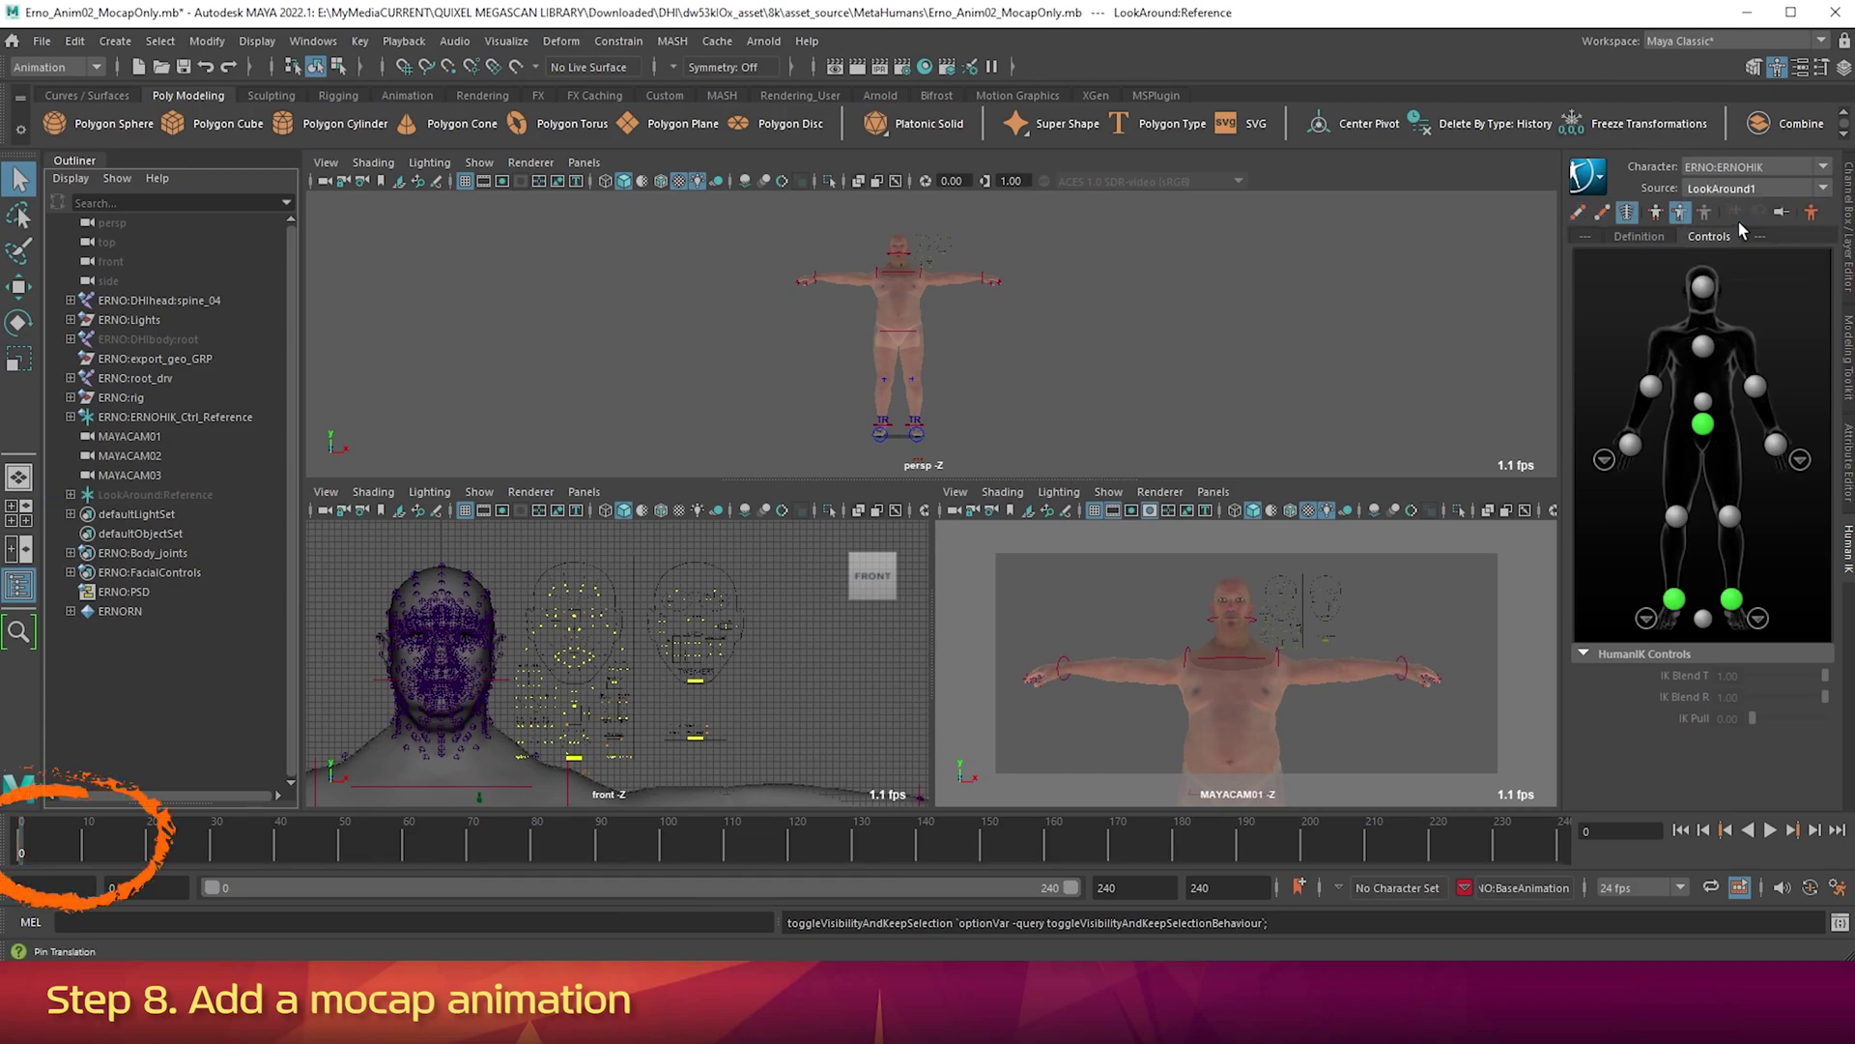
pyautogui.hotkey('alt', 'v')
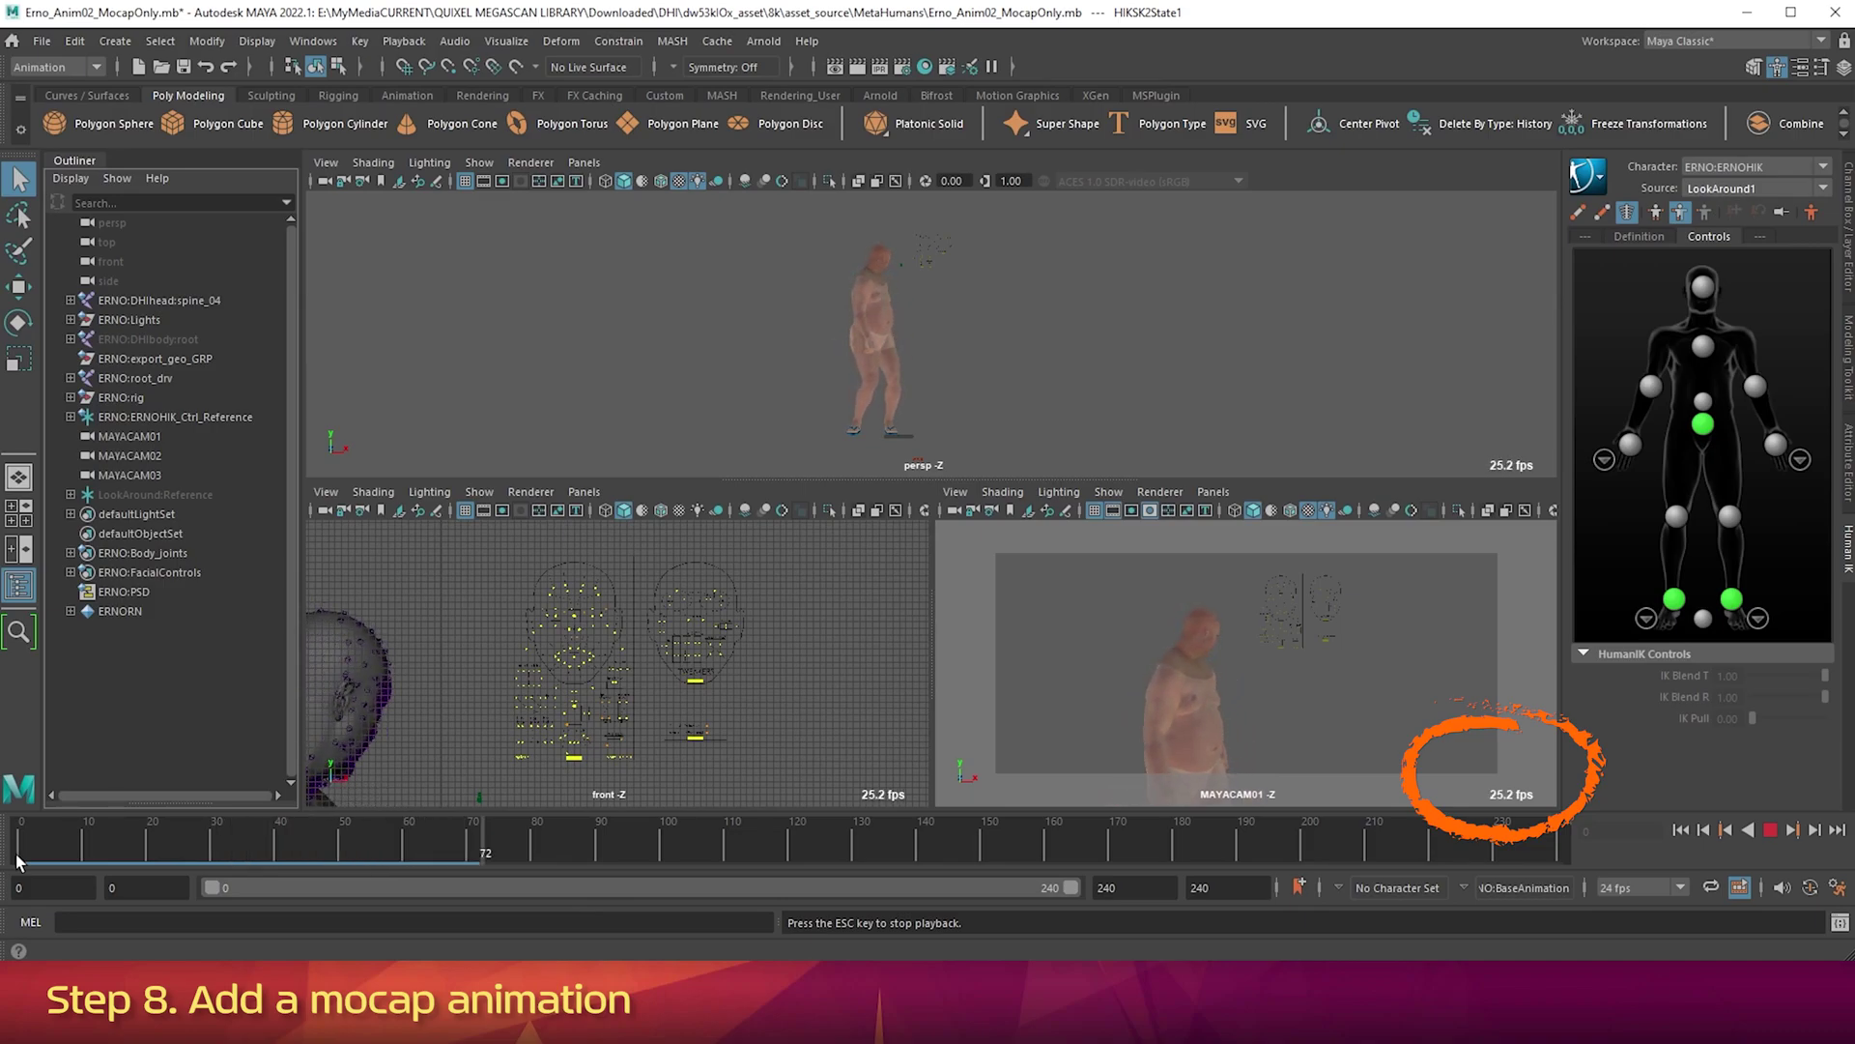
# Stop the LookAround mocap playback at frame 89.
pyautogui.press('Escape')
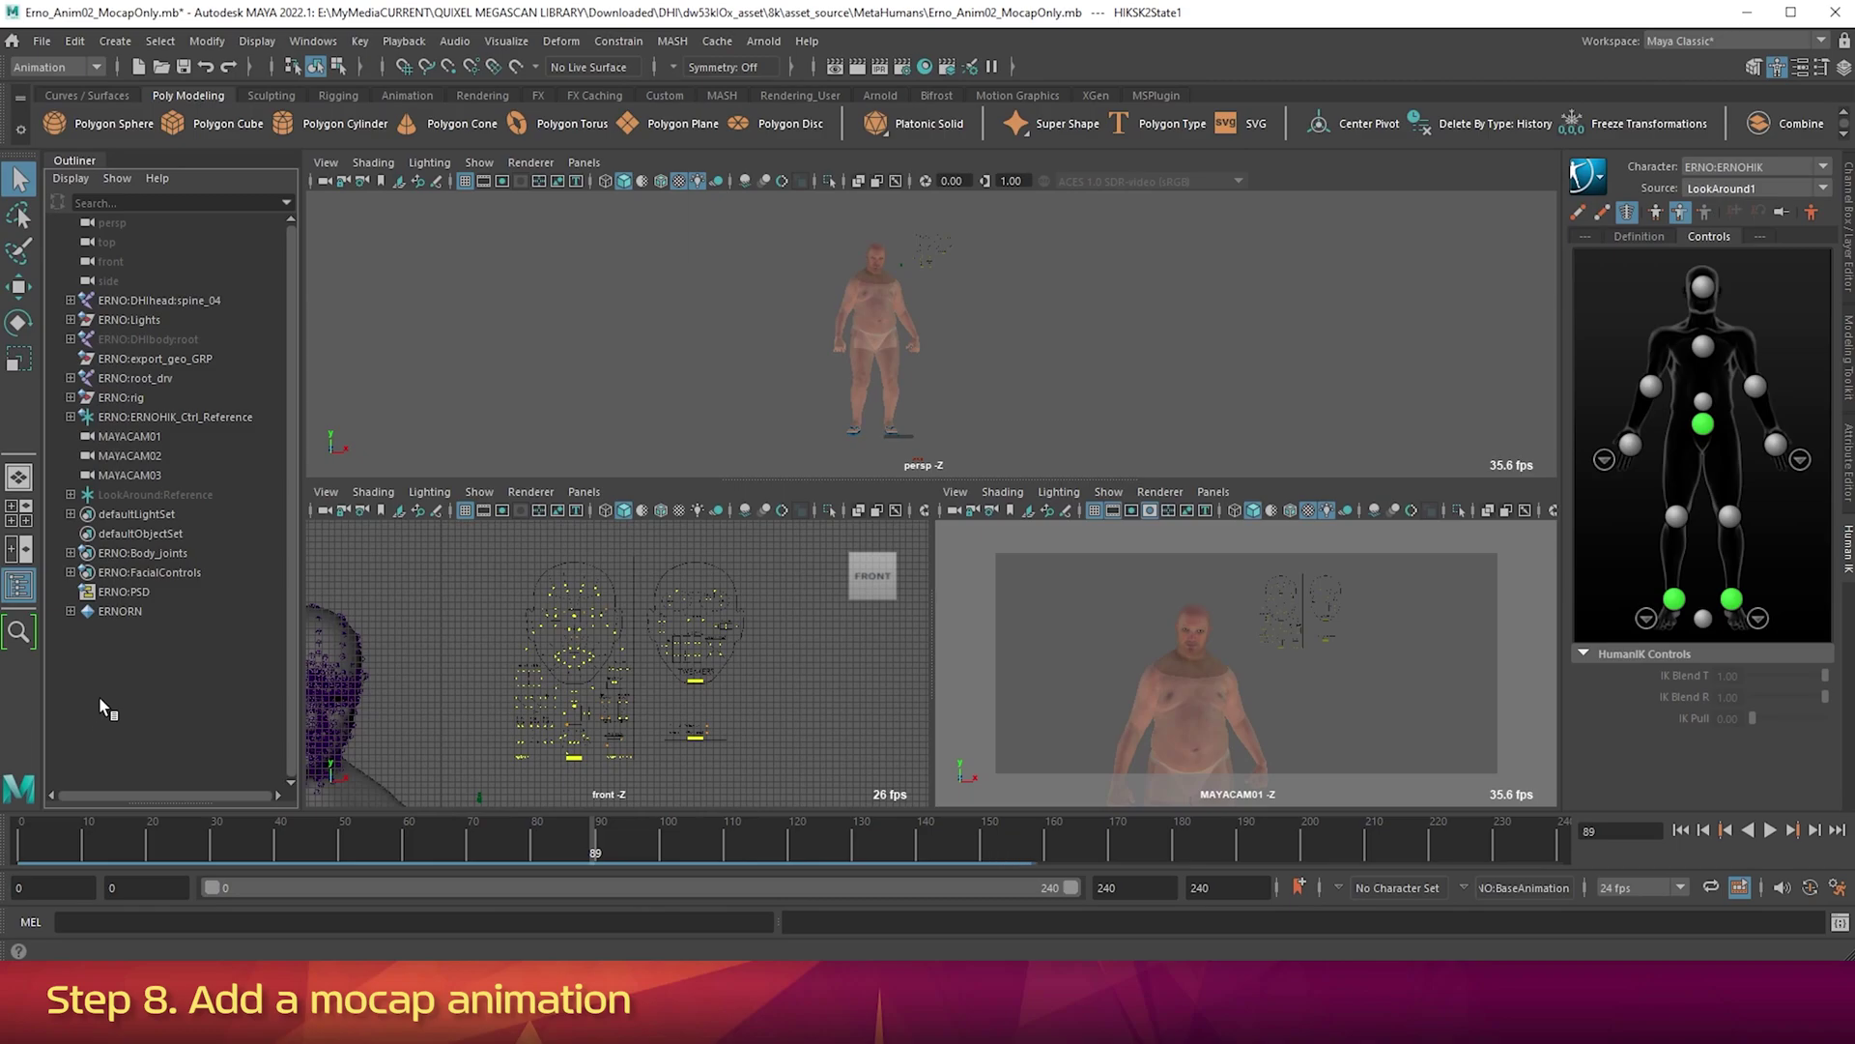
# Hide the ERNO:DHIhead:spine_04 joints, select ERNOHIK_Ctrl_Reference, and replay from frame 0.
pyautogui.click(152, 300)
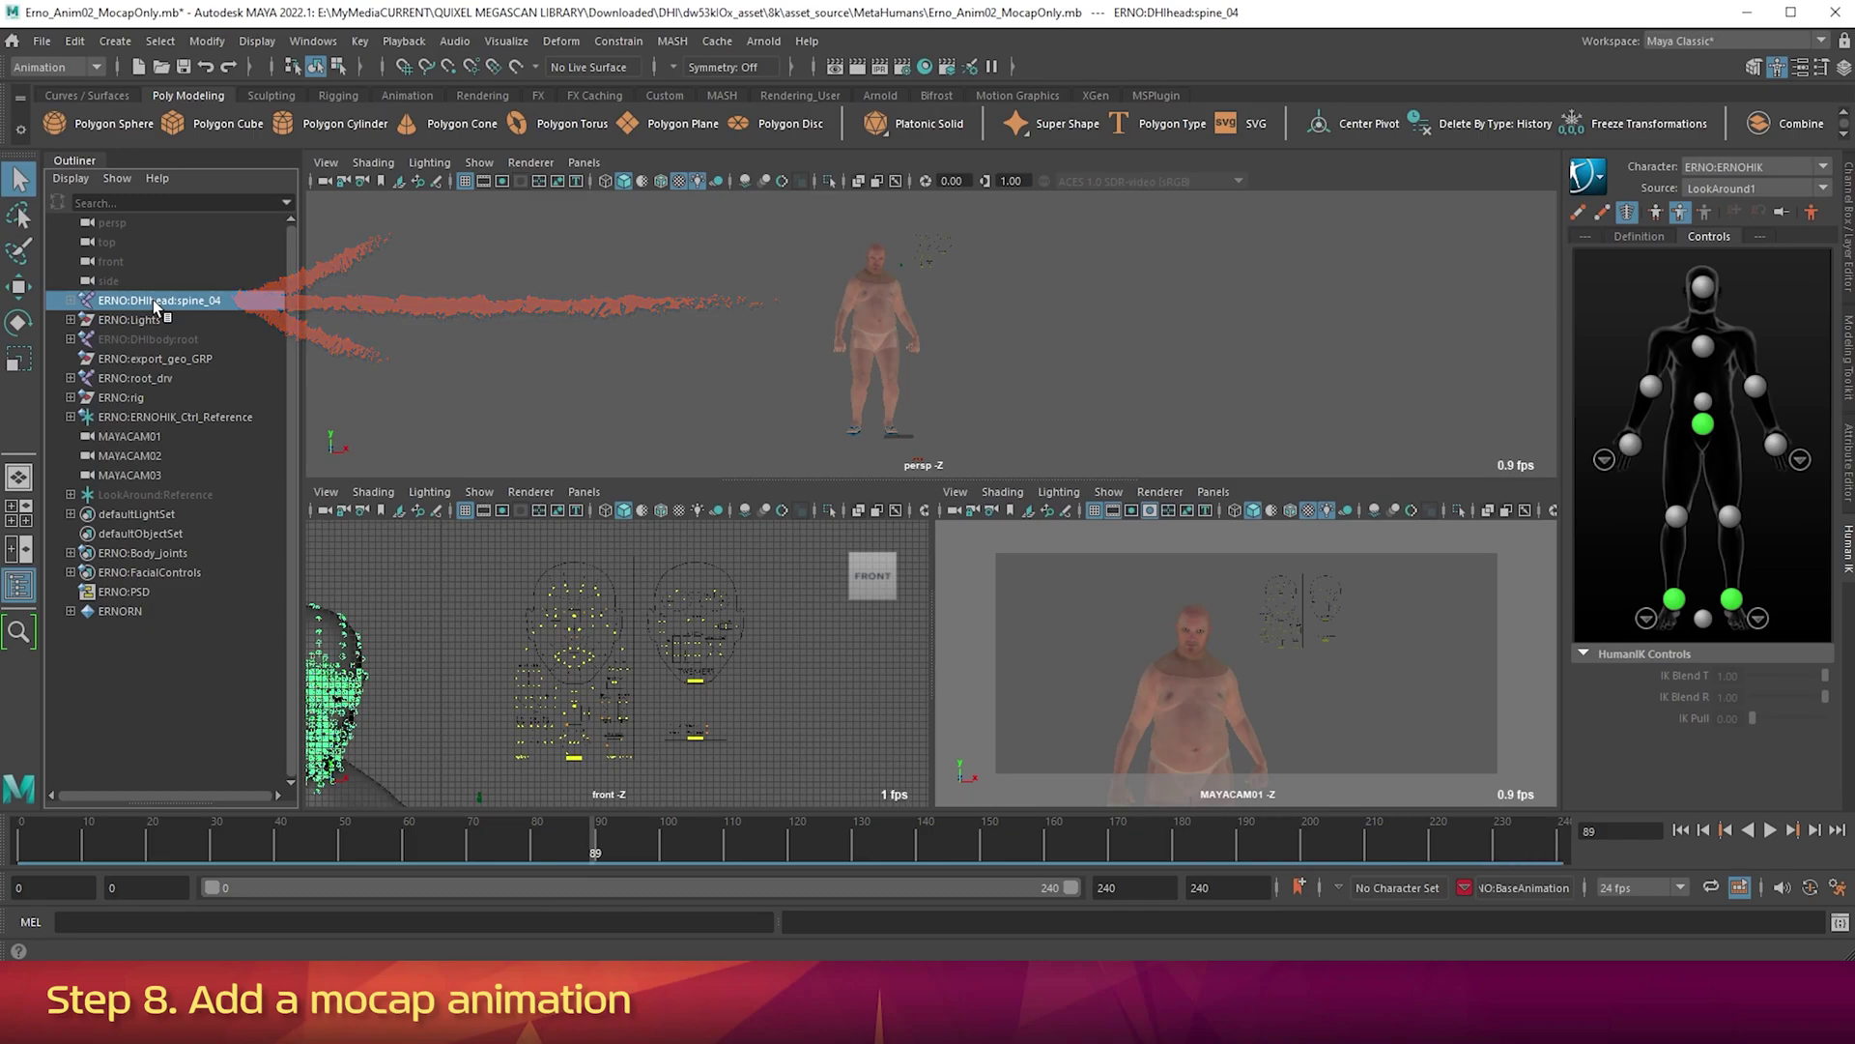
pyautogui.press('h')
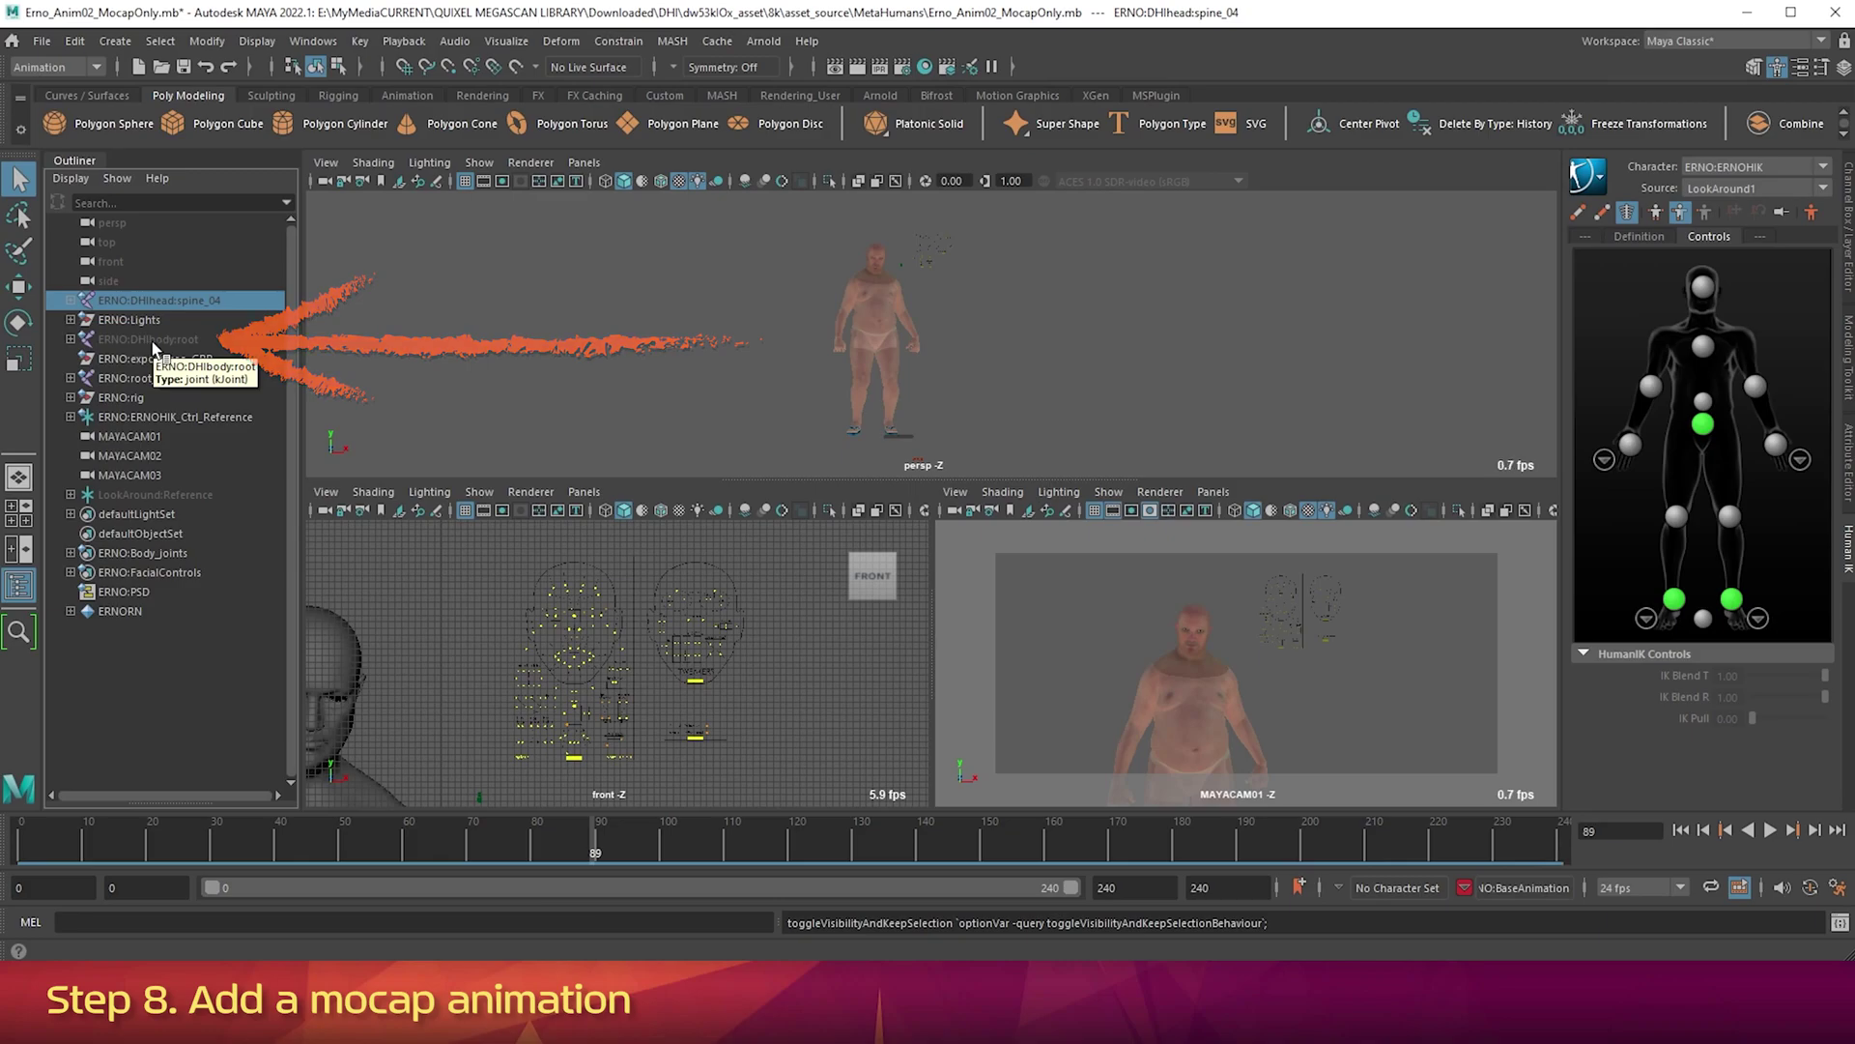
pyautogui.click(165, 417)
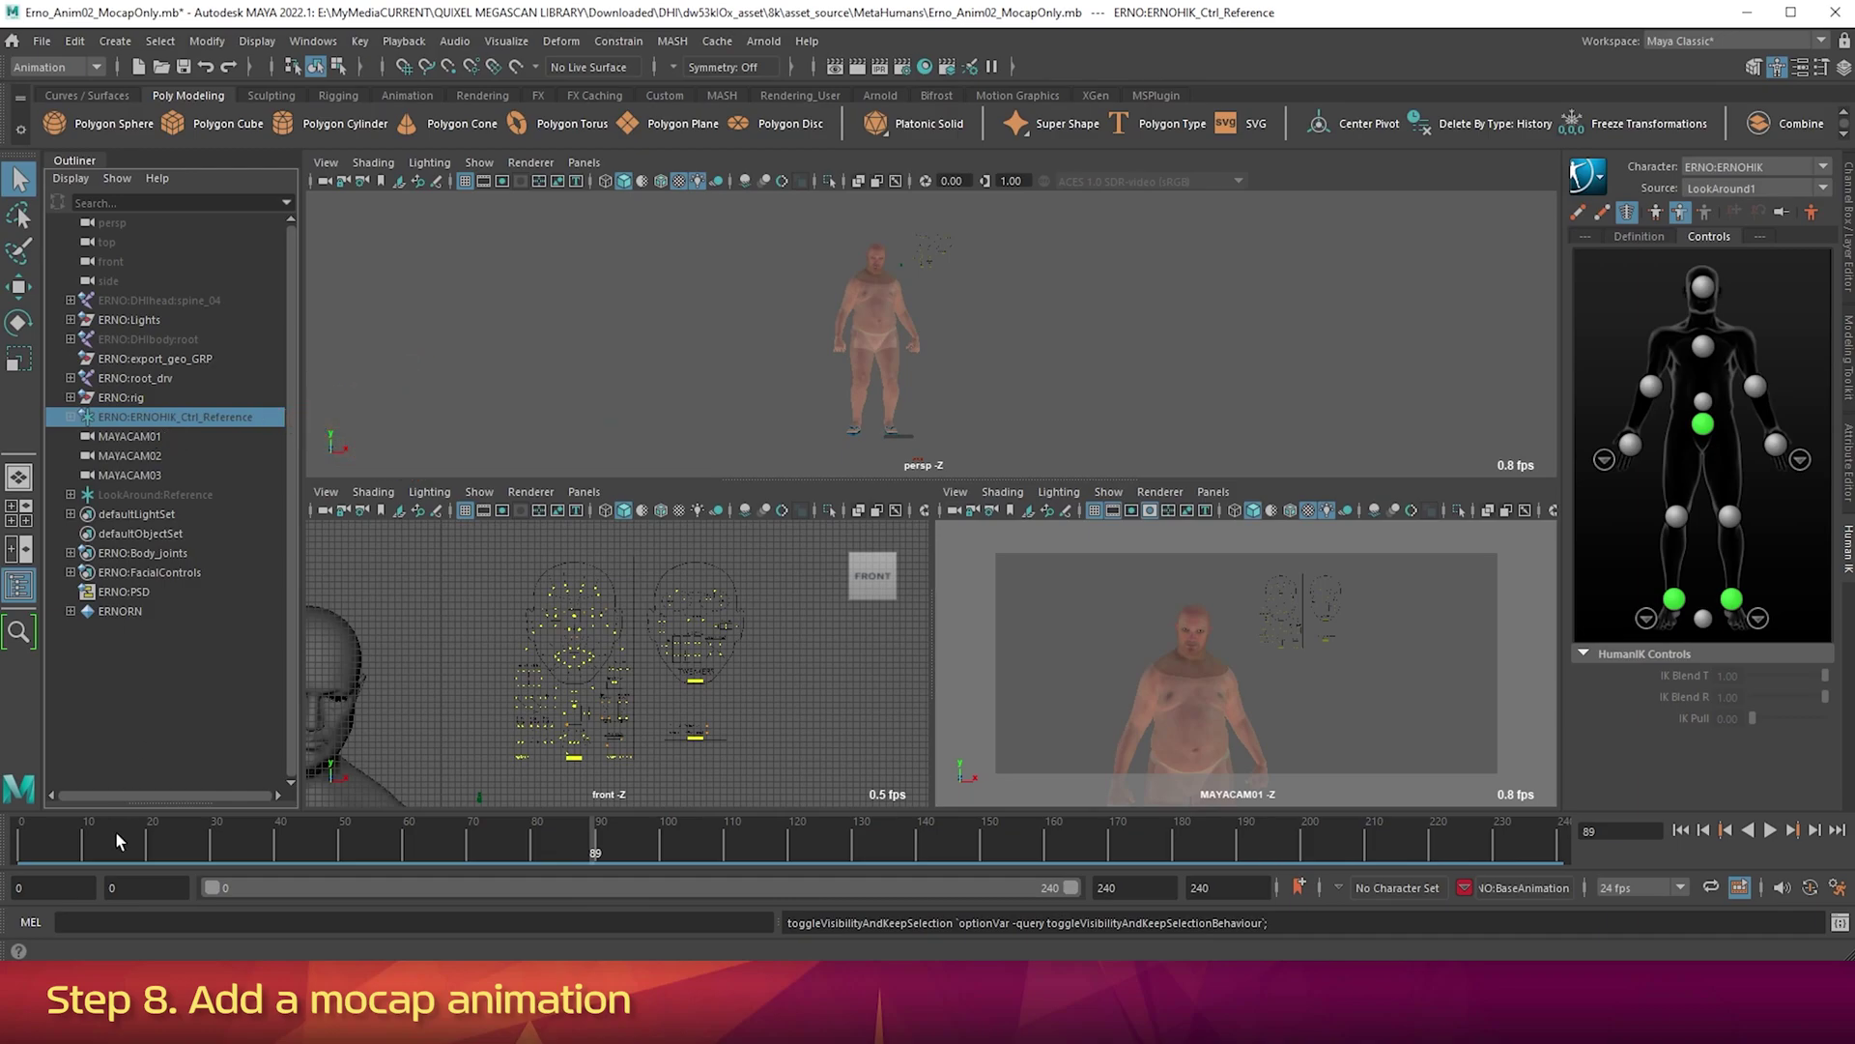
pyautogui.click(12, 856)
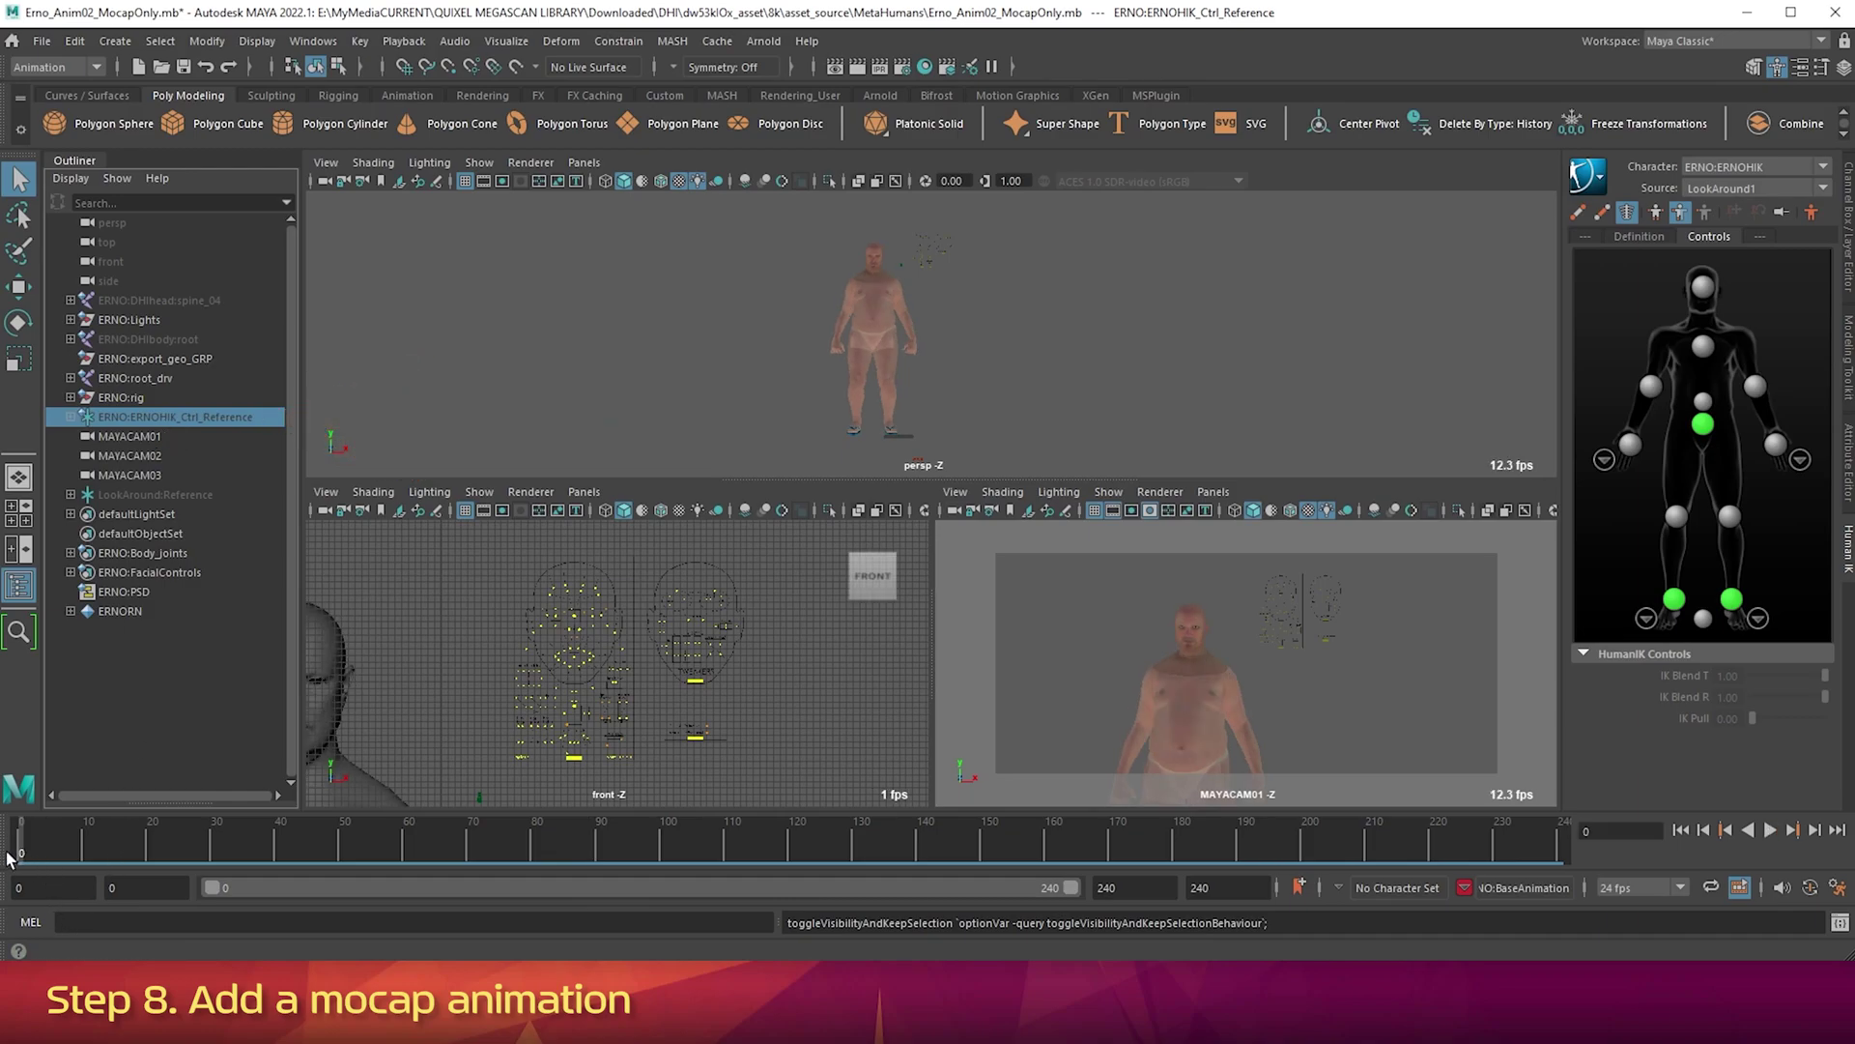
pyautogui.hotkey('alt', 'v')
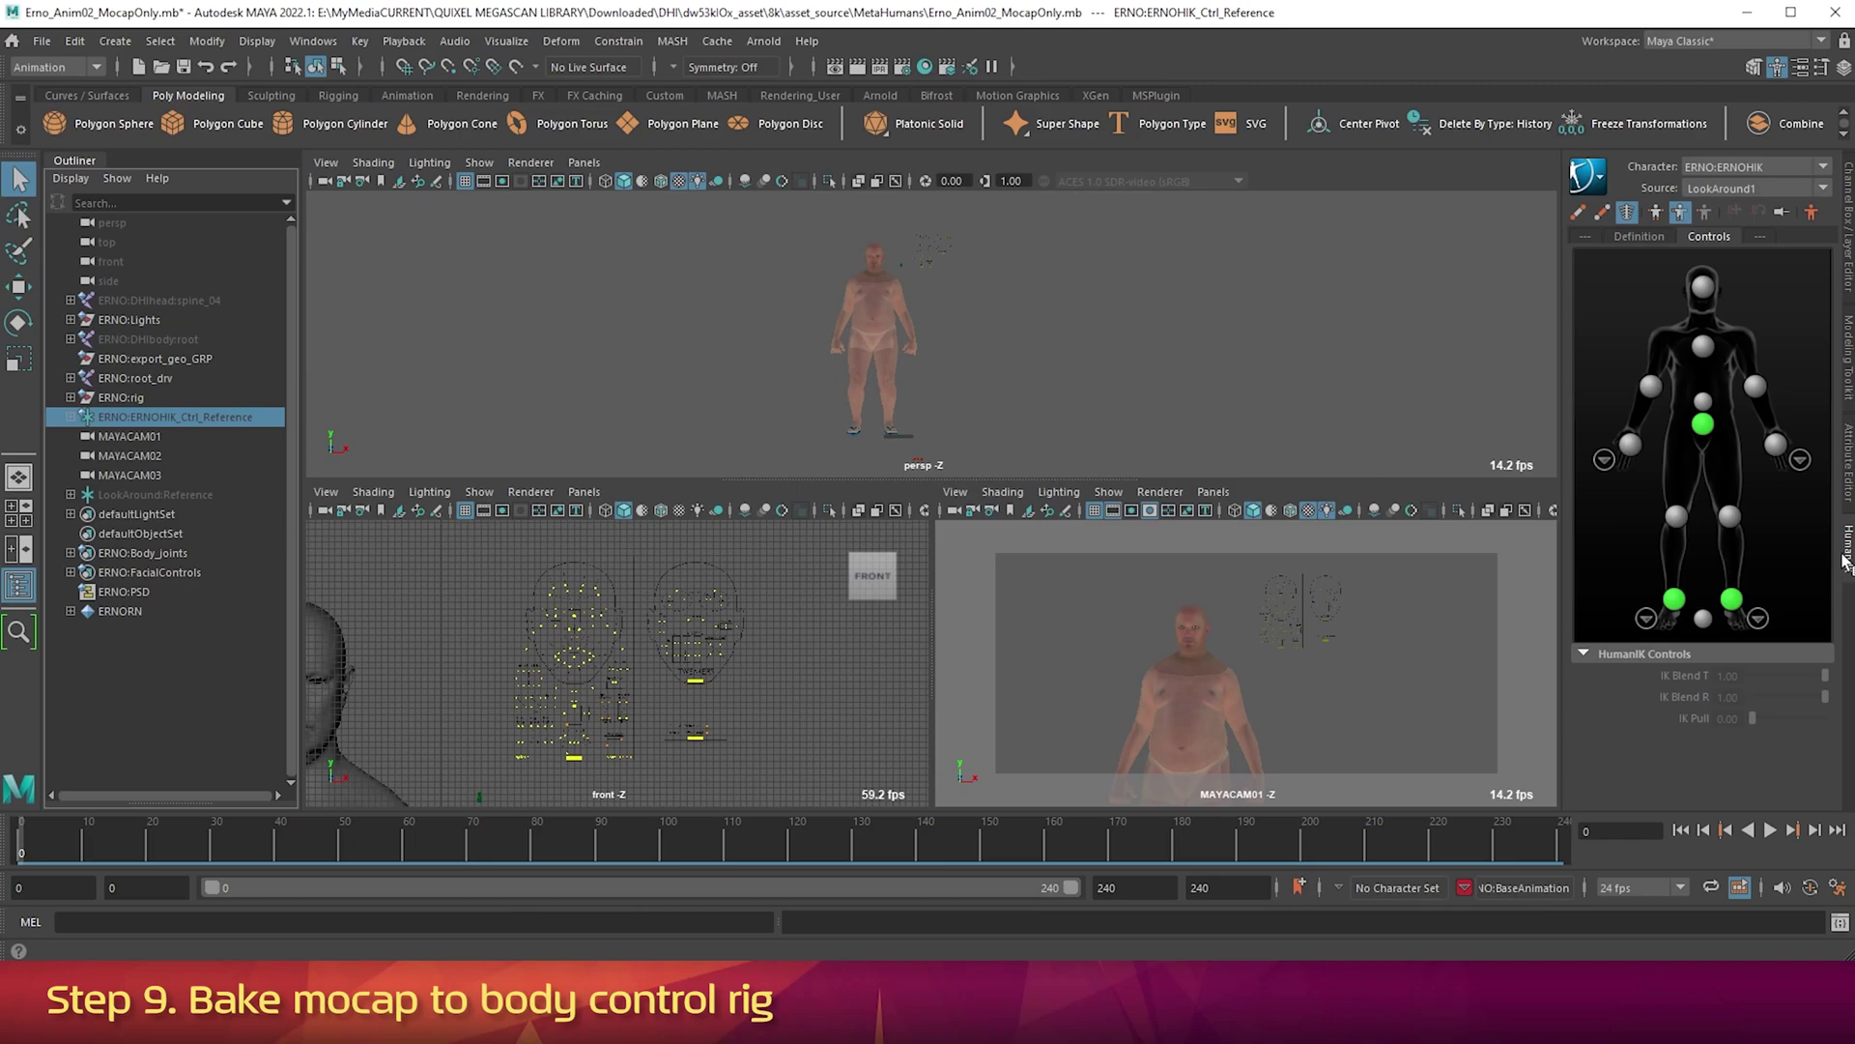
# Run Bake To Control Rig on the ERNOHIK character from the HumanIK menu.
pyautogui.click(1595, 184)
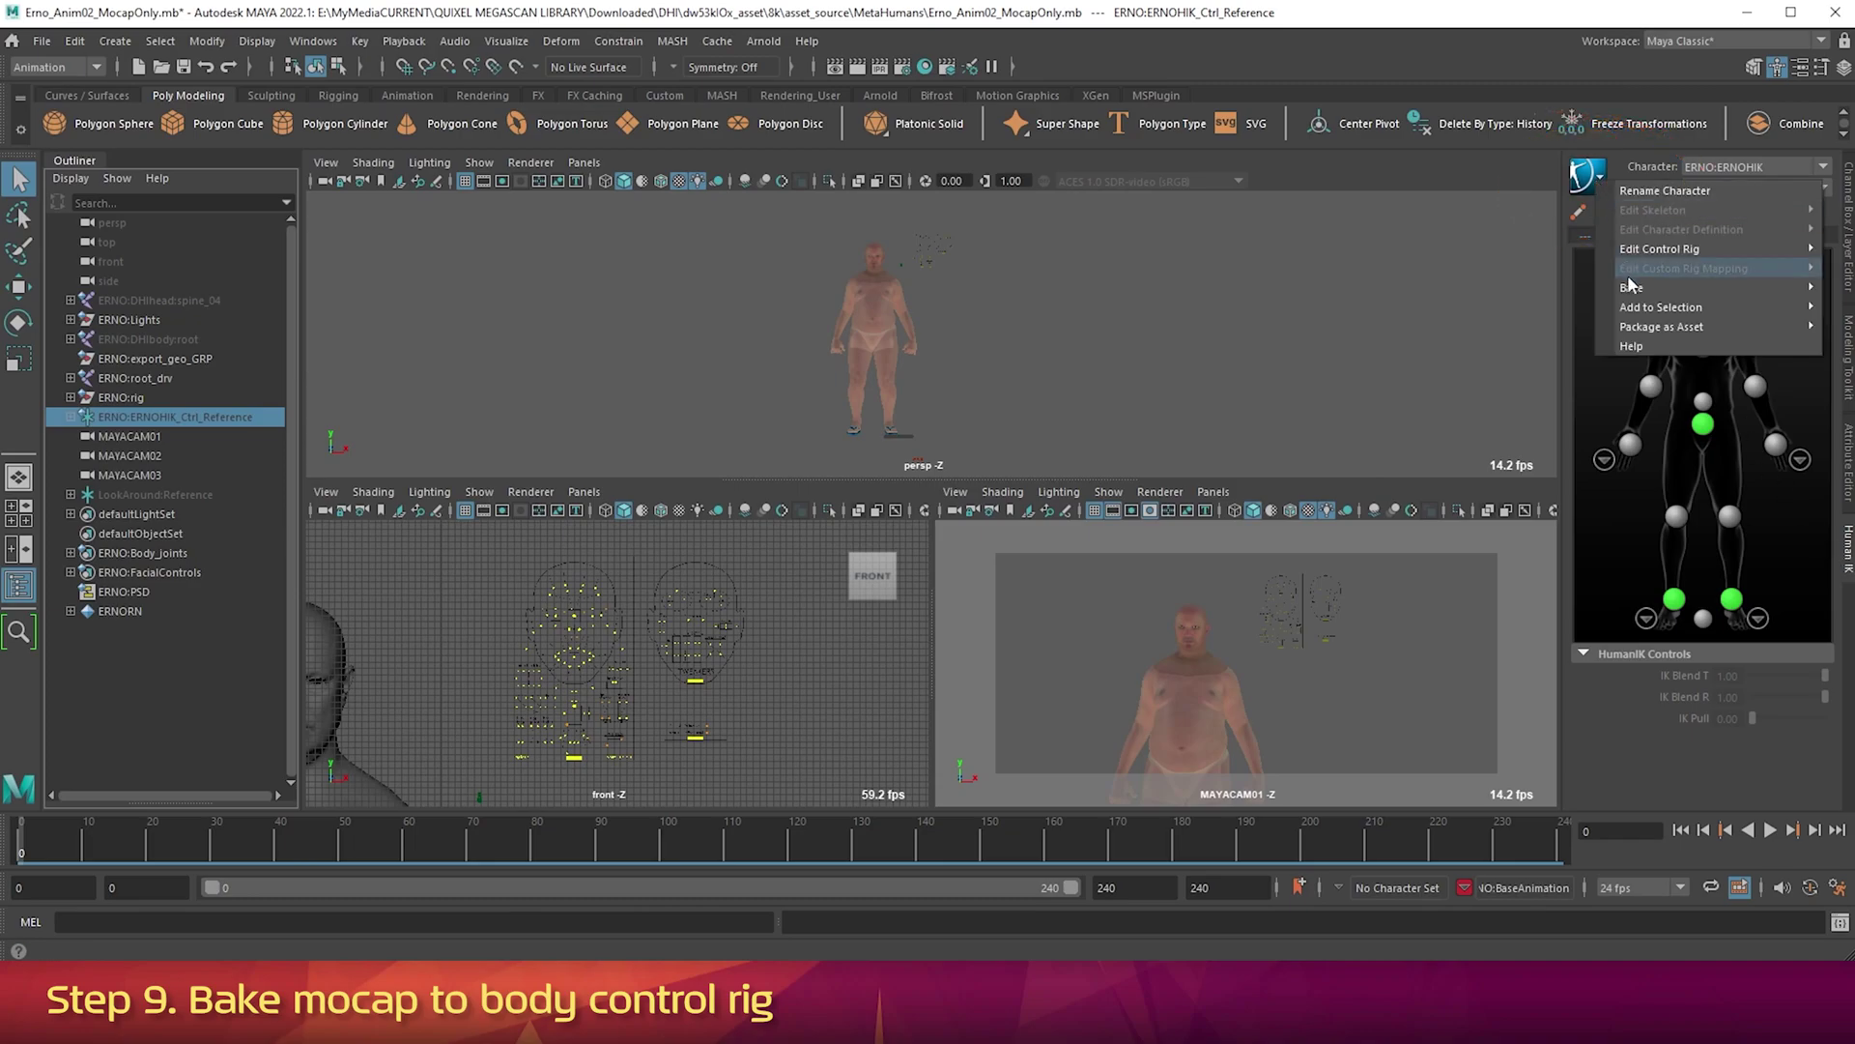
pyautogui.moveTo(1632, 295)
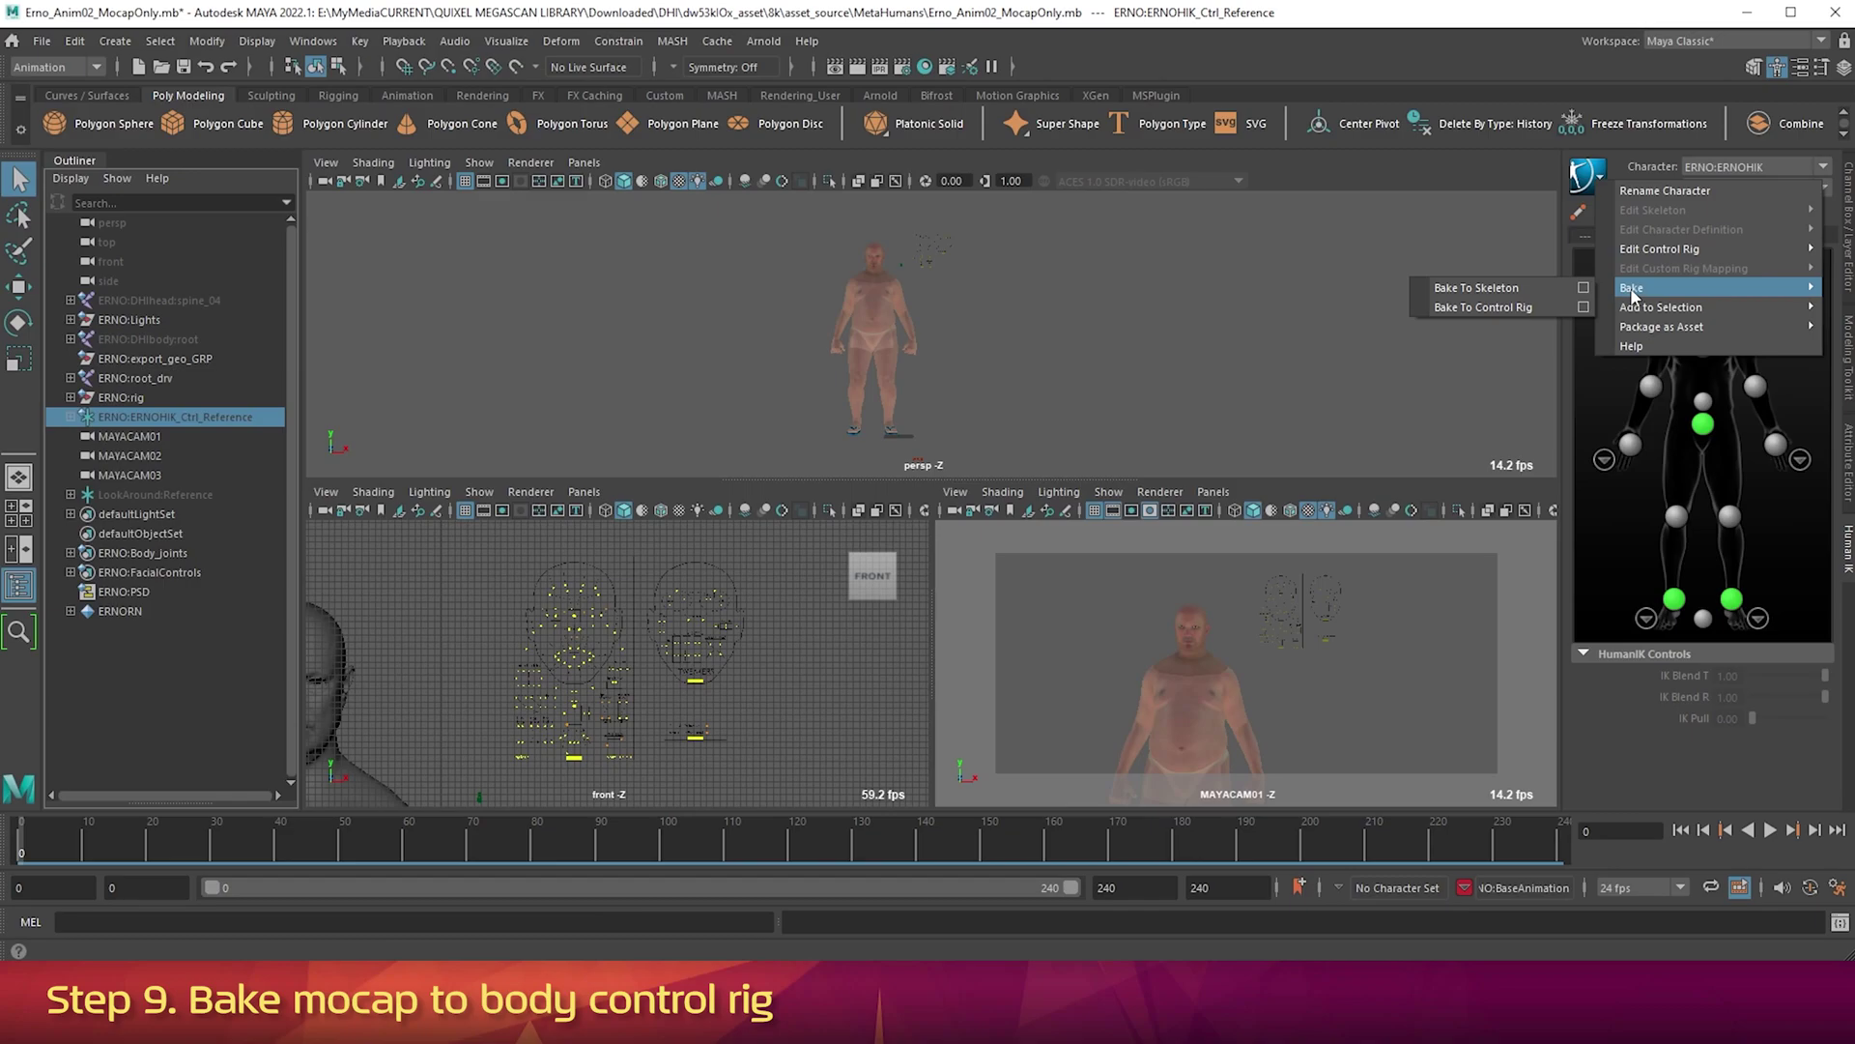
pyautogui.click(1496, 307)
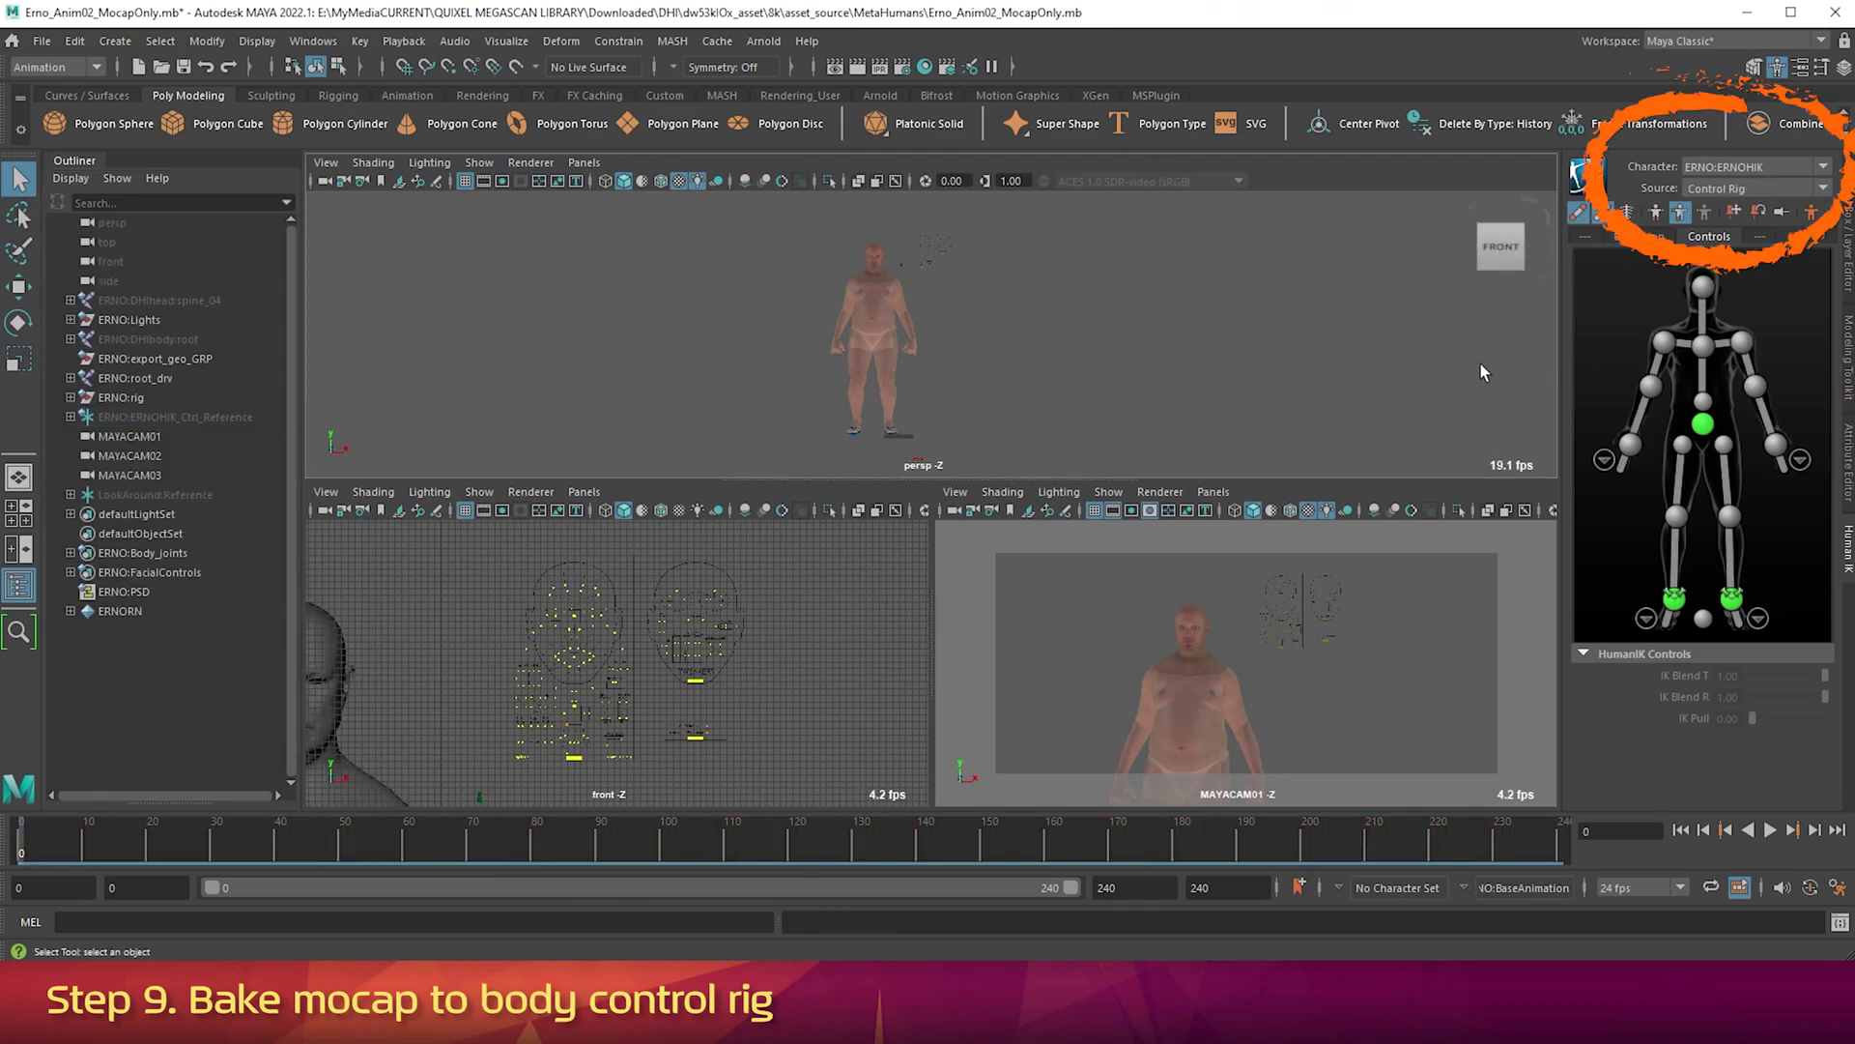
# Delete the LookAround1 skeleton definition in HumanIK, then select LookAround:Reference in the Outliner.
pyautogui.click(1742, 166)
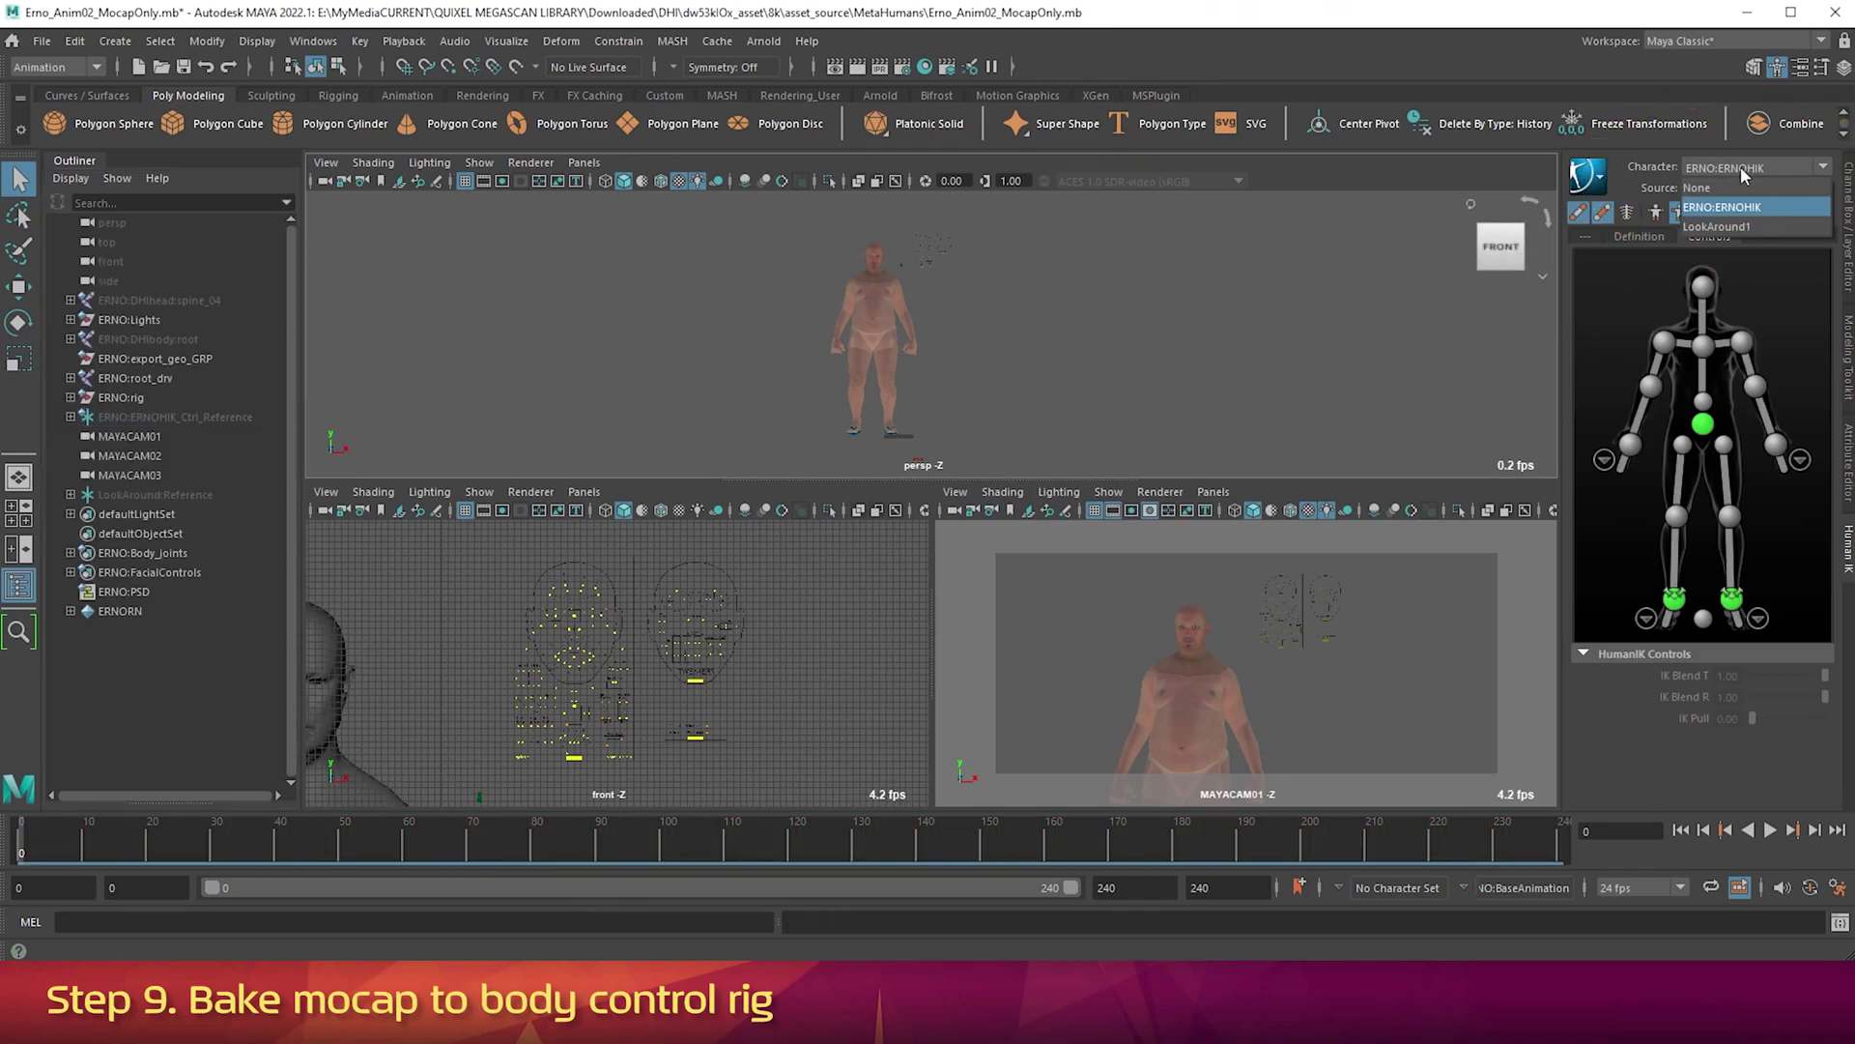
pyautogui.click(1737, 230)
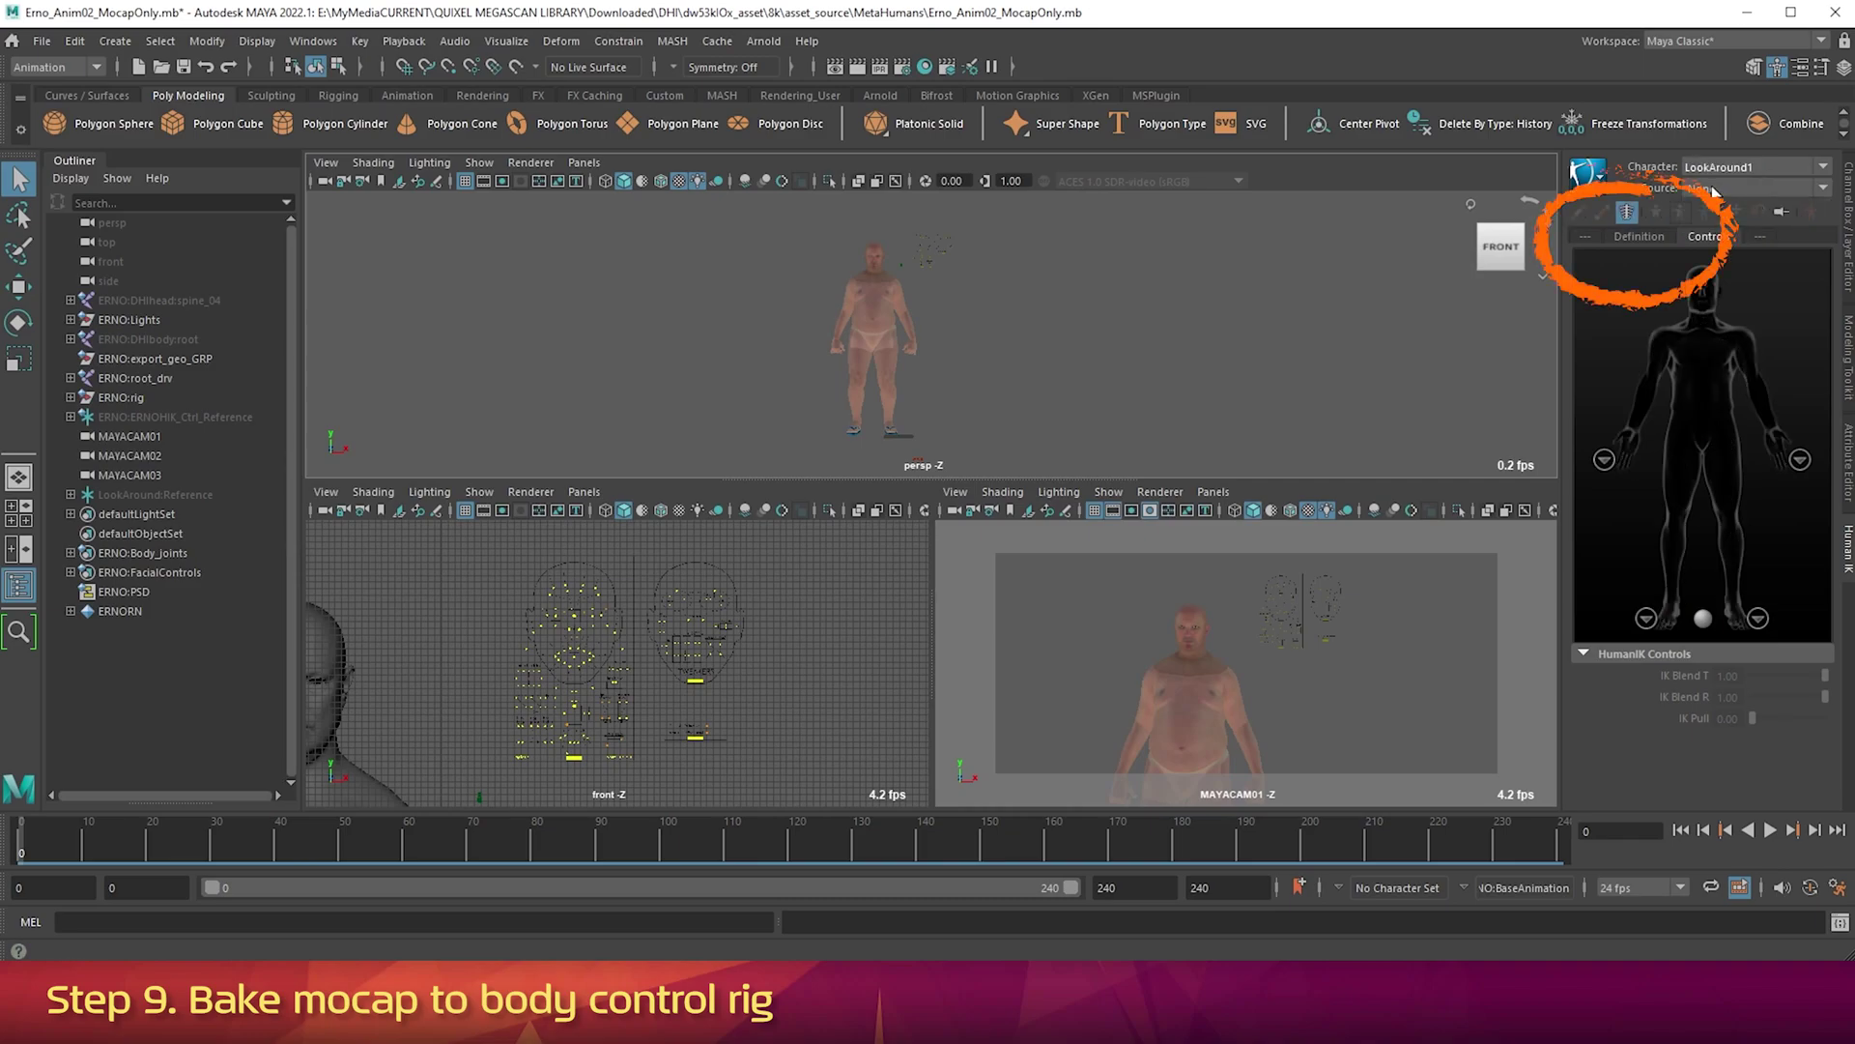
pyautogui.click(1641, 236)
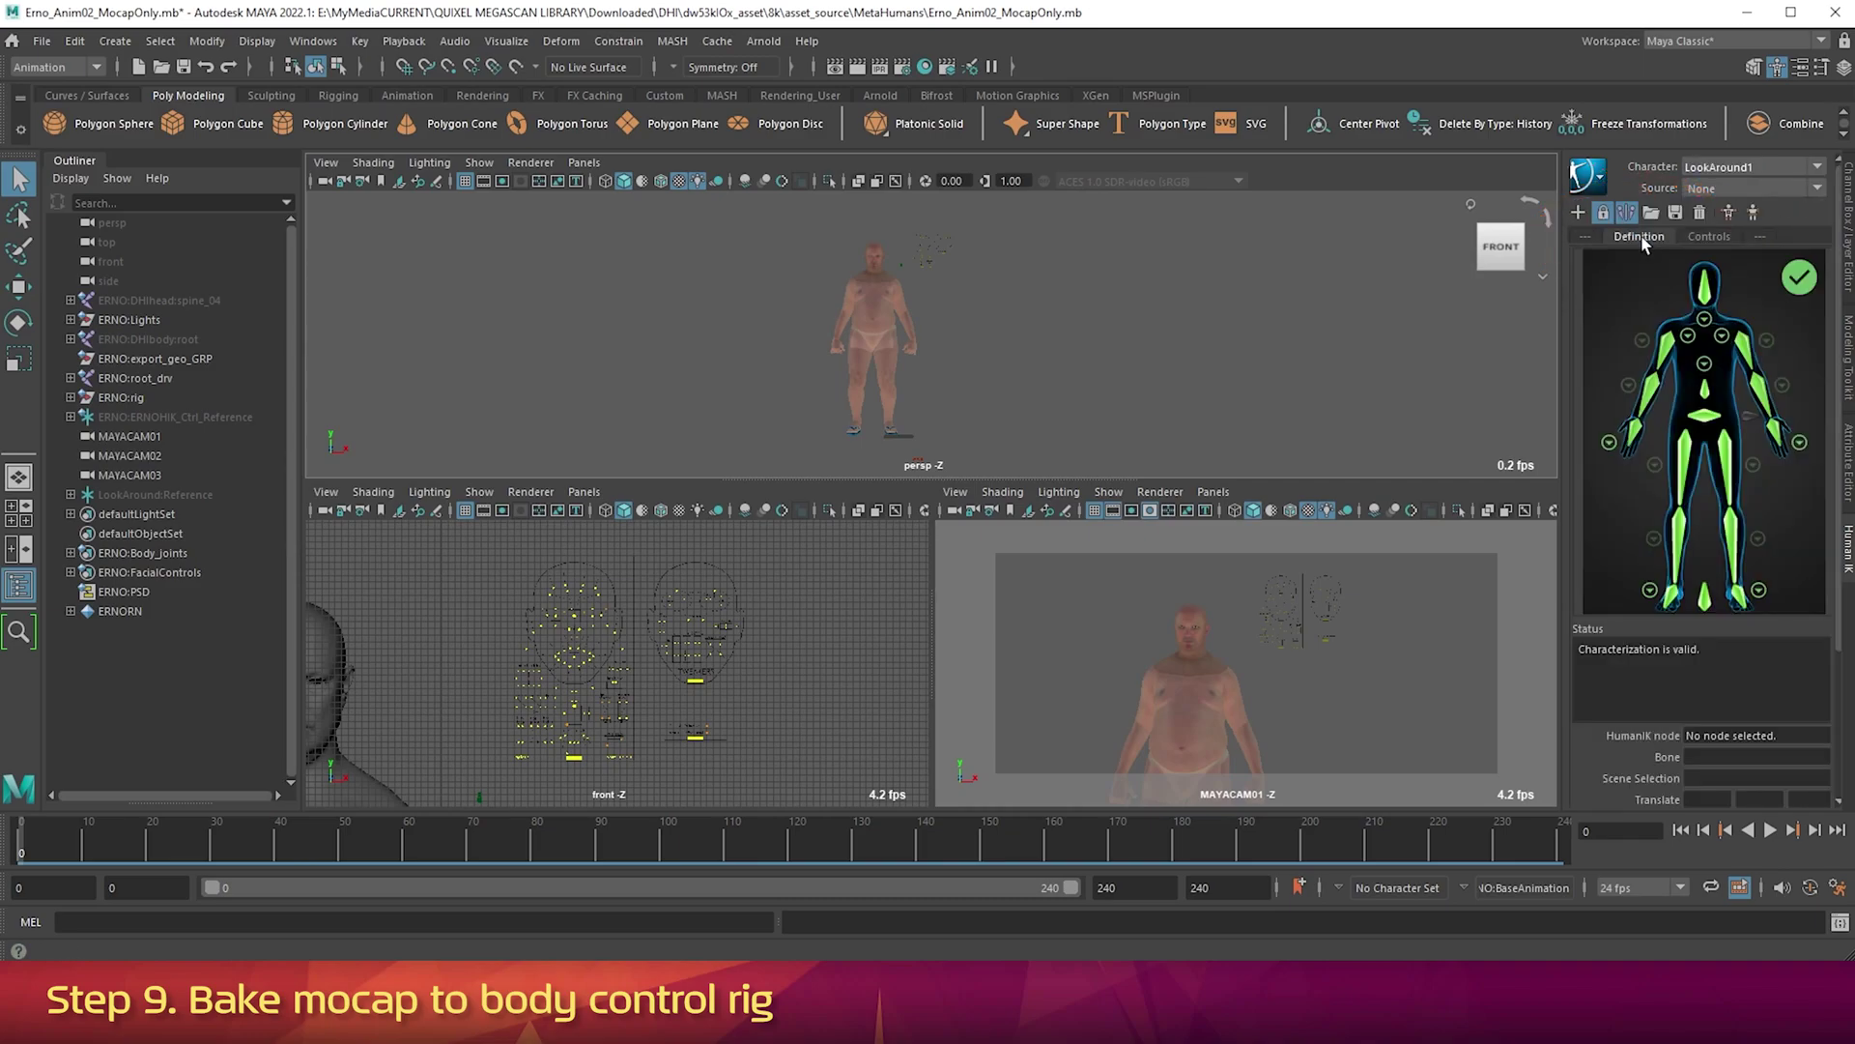
pyautogui.click(1701, 215)
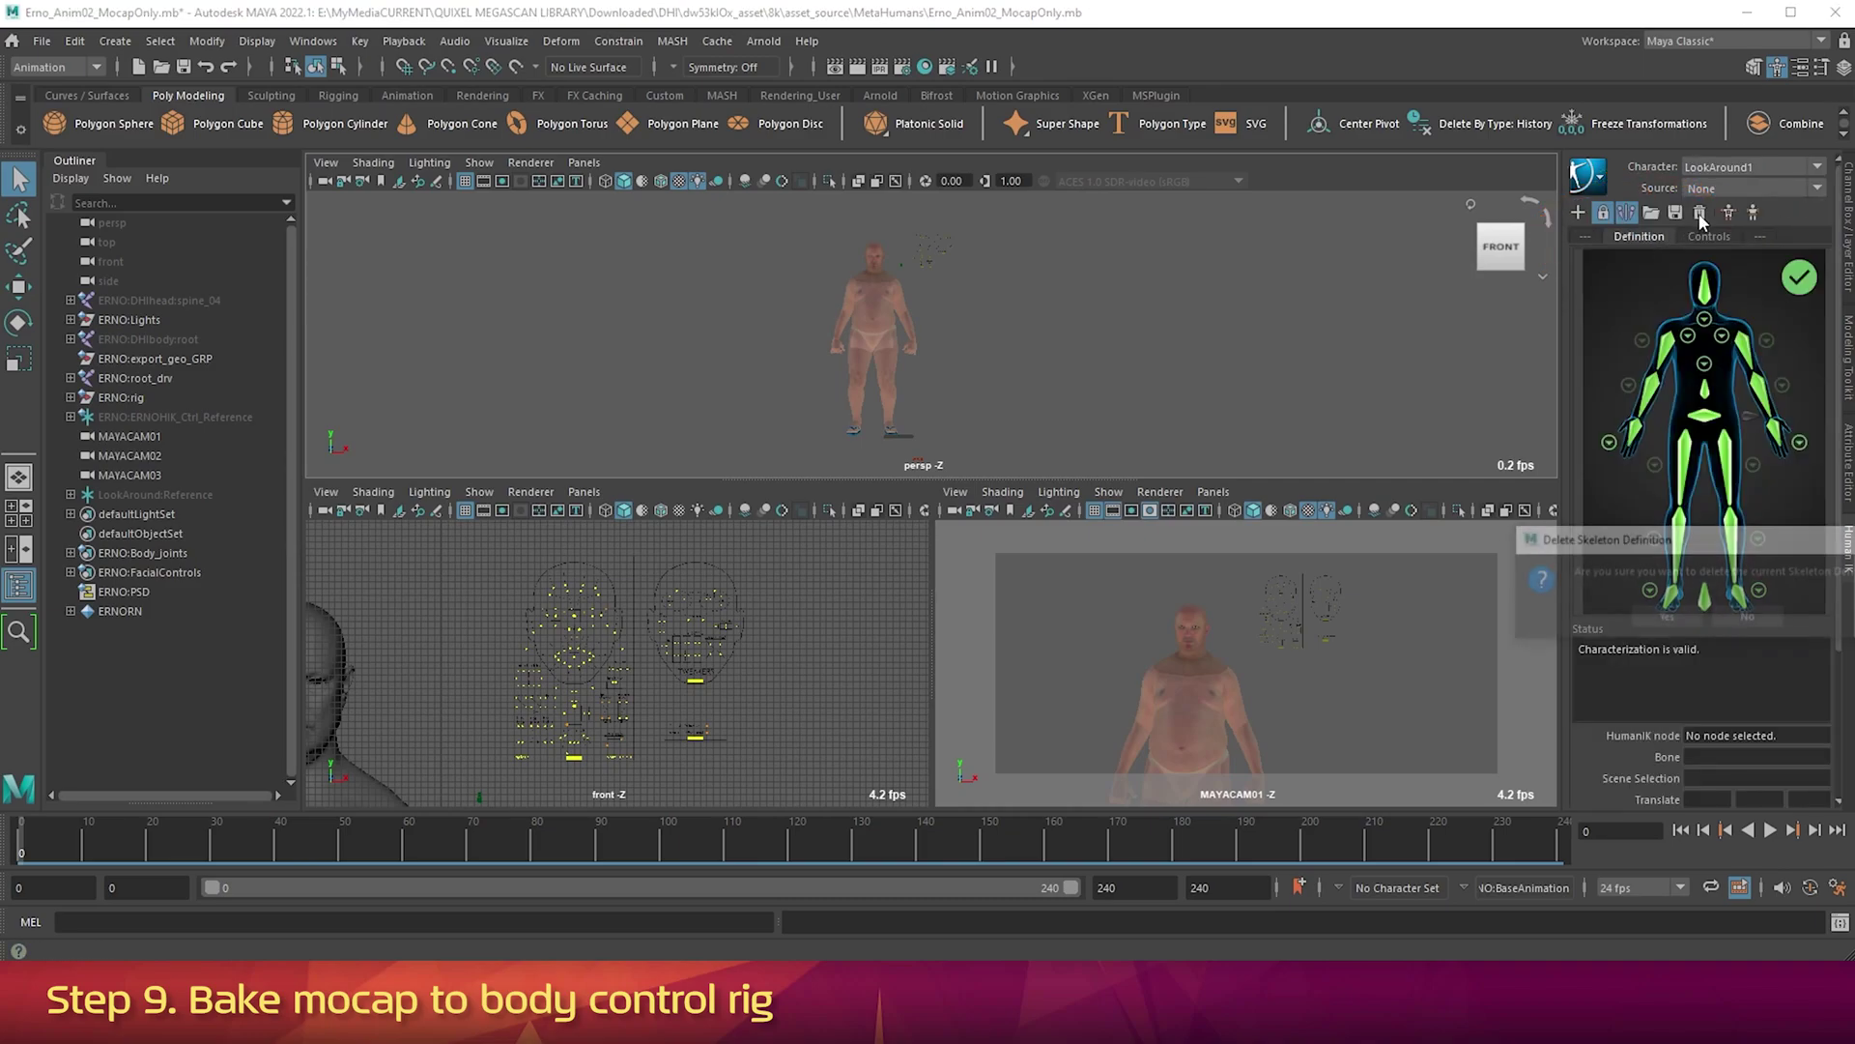
pyautogui.click(1670, 617)
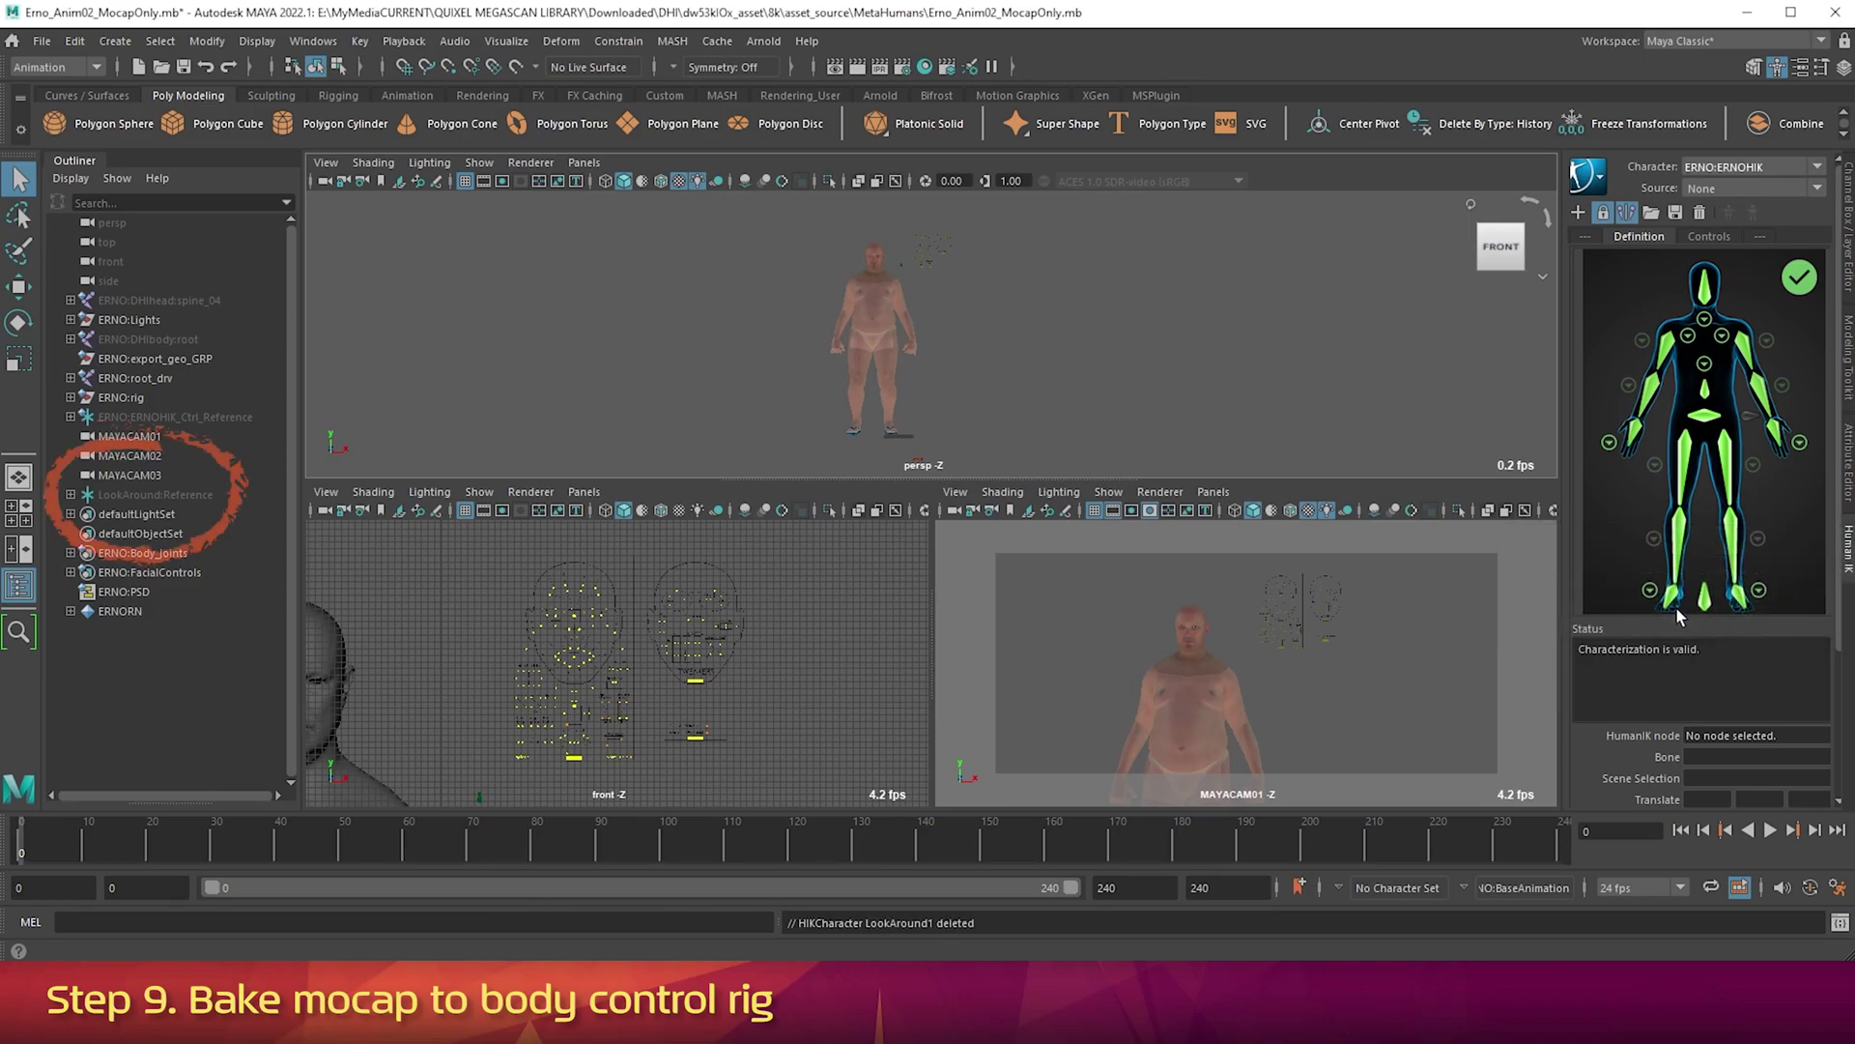
pyautogui.click(126, 495)
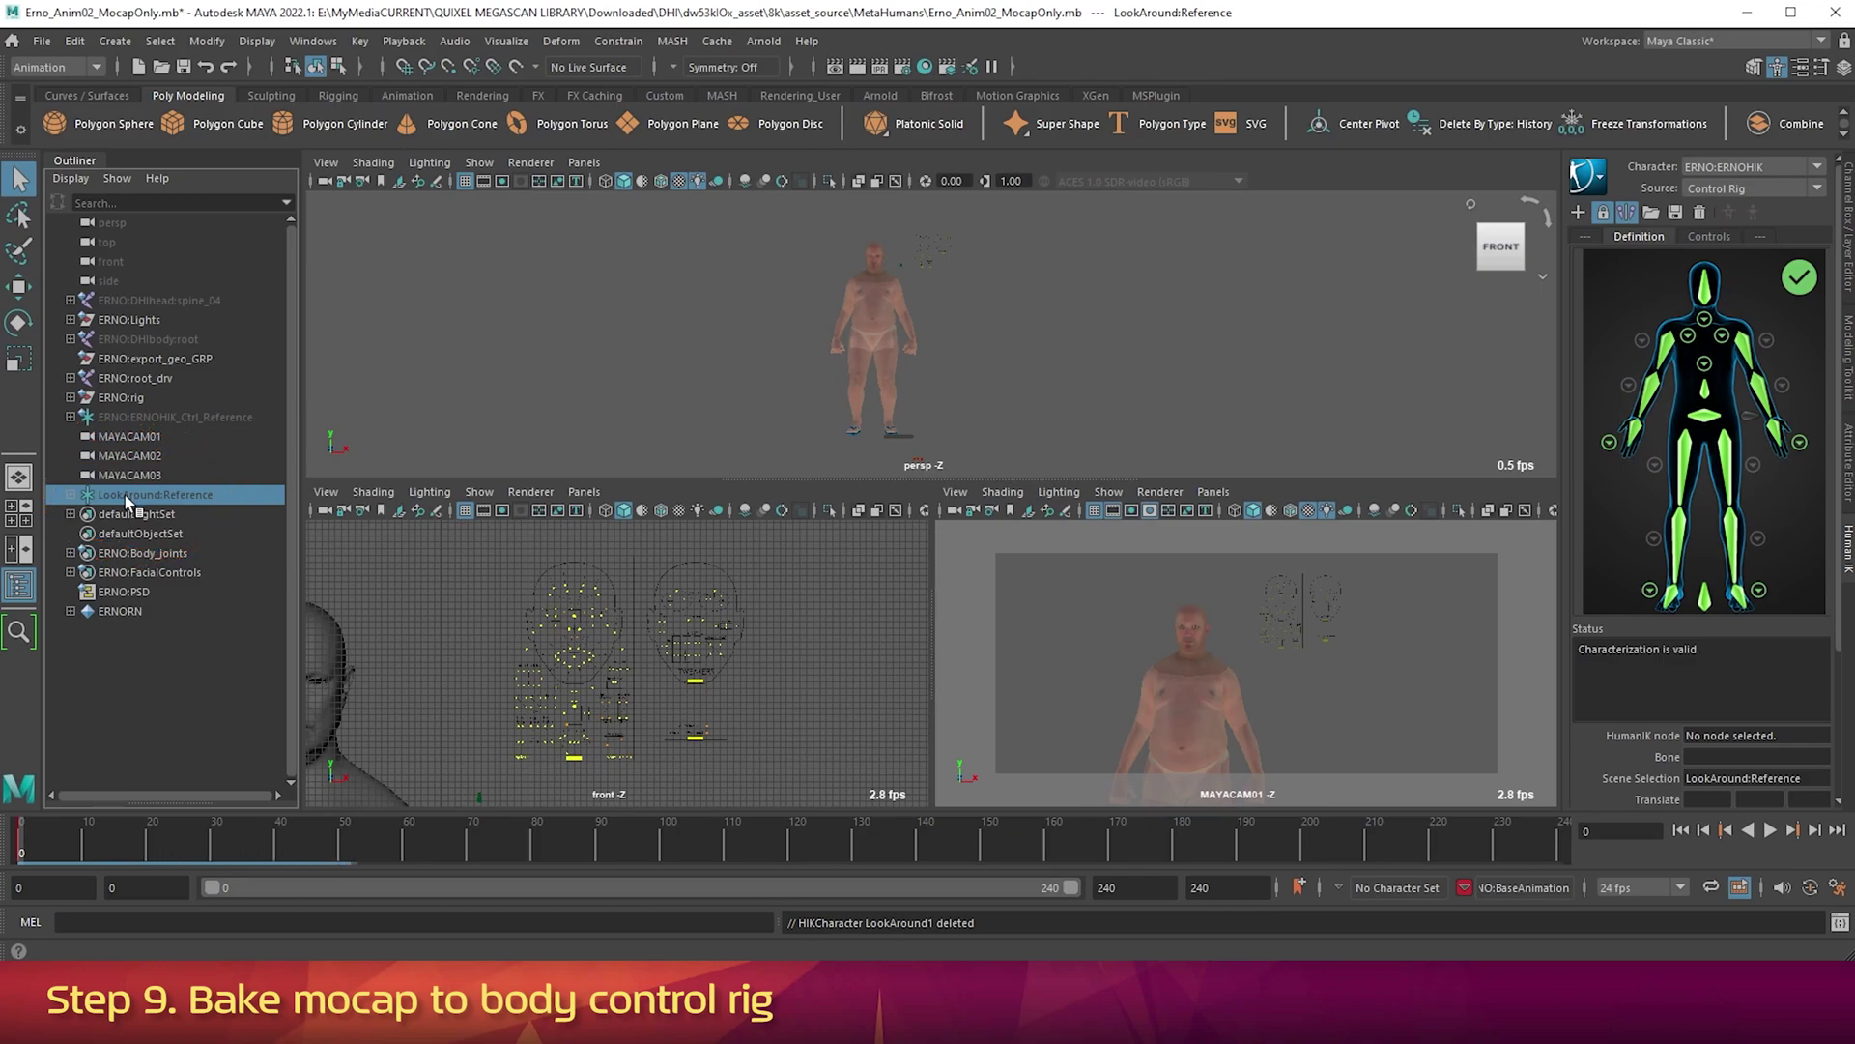
# Delete the LookAround:Reference, play back the baked animation, then return to frame 0.
pyautogui.press('Delete')
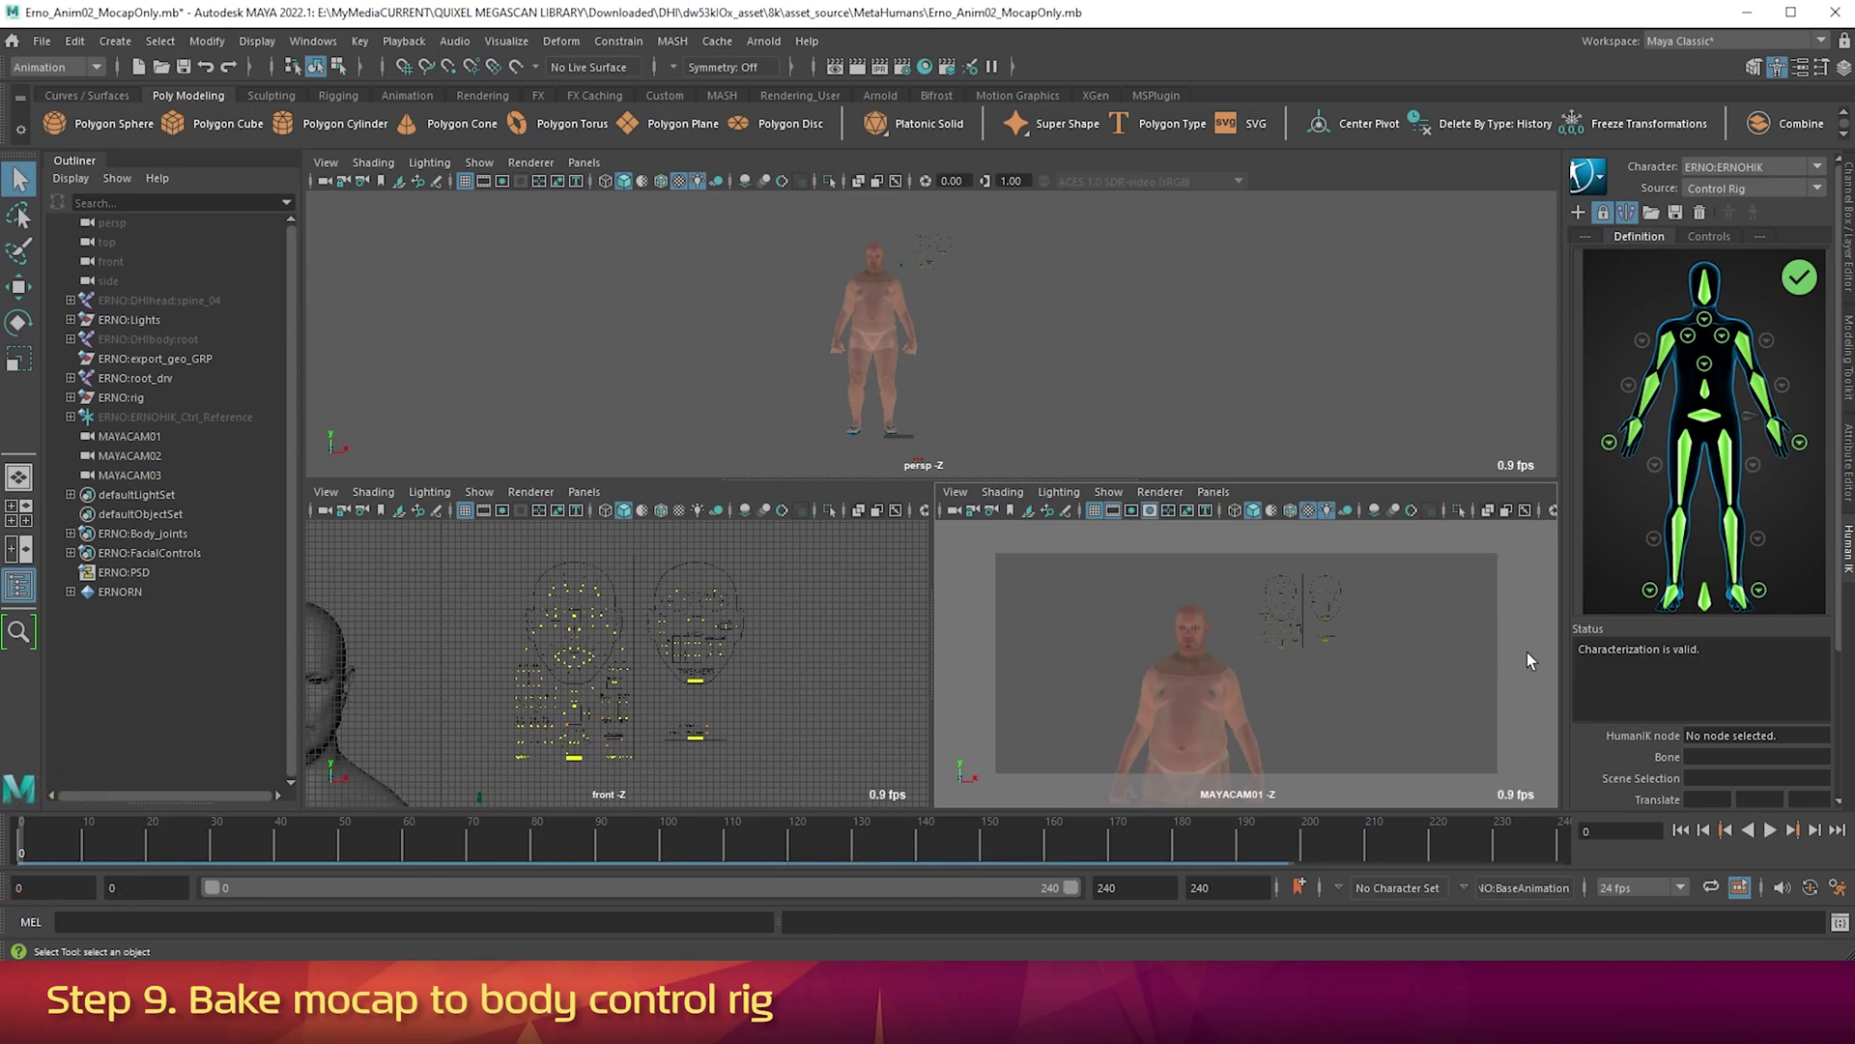
pyautogui.hotkey('alt', 'v')
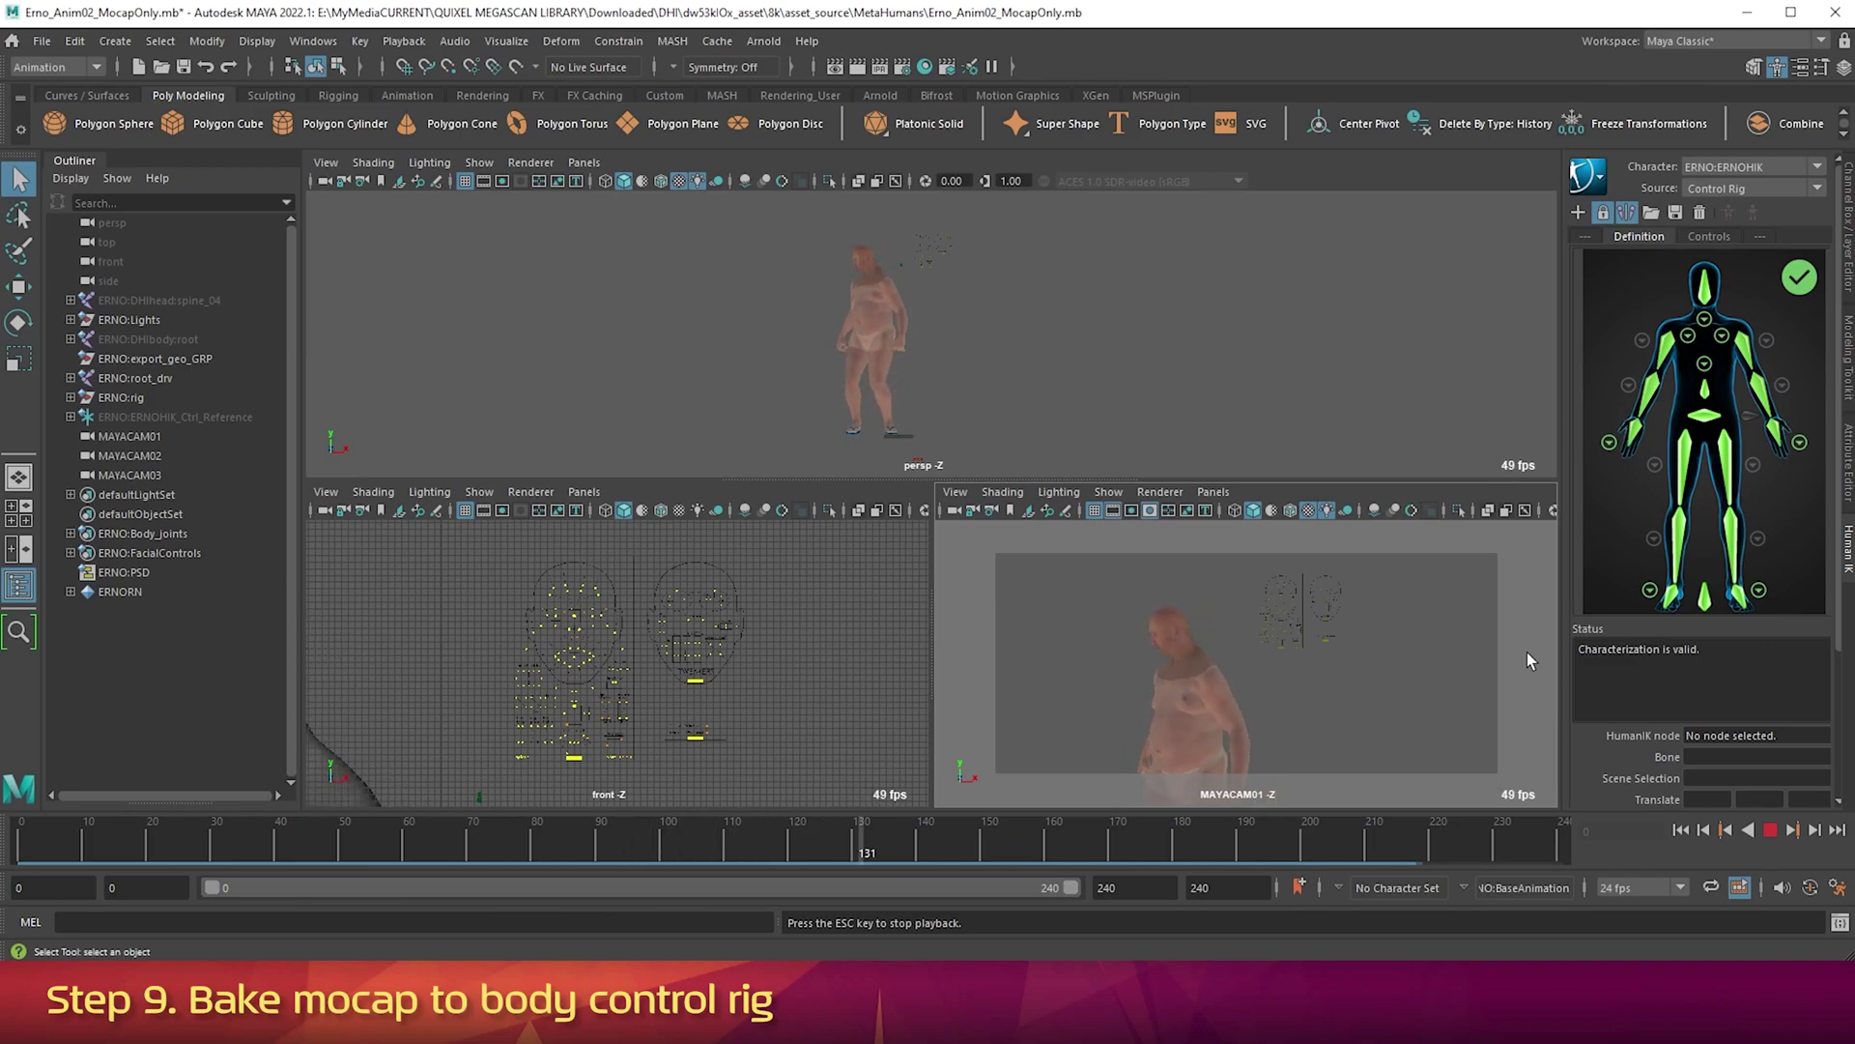
pyautogui.press('Escape')
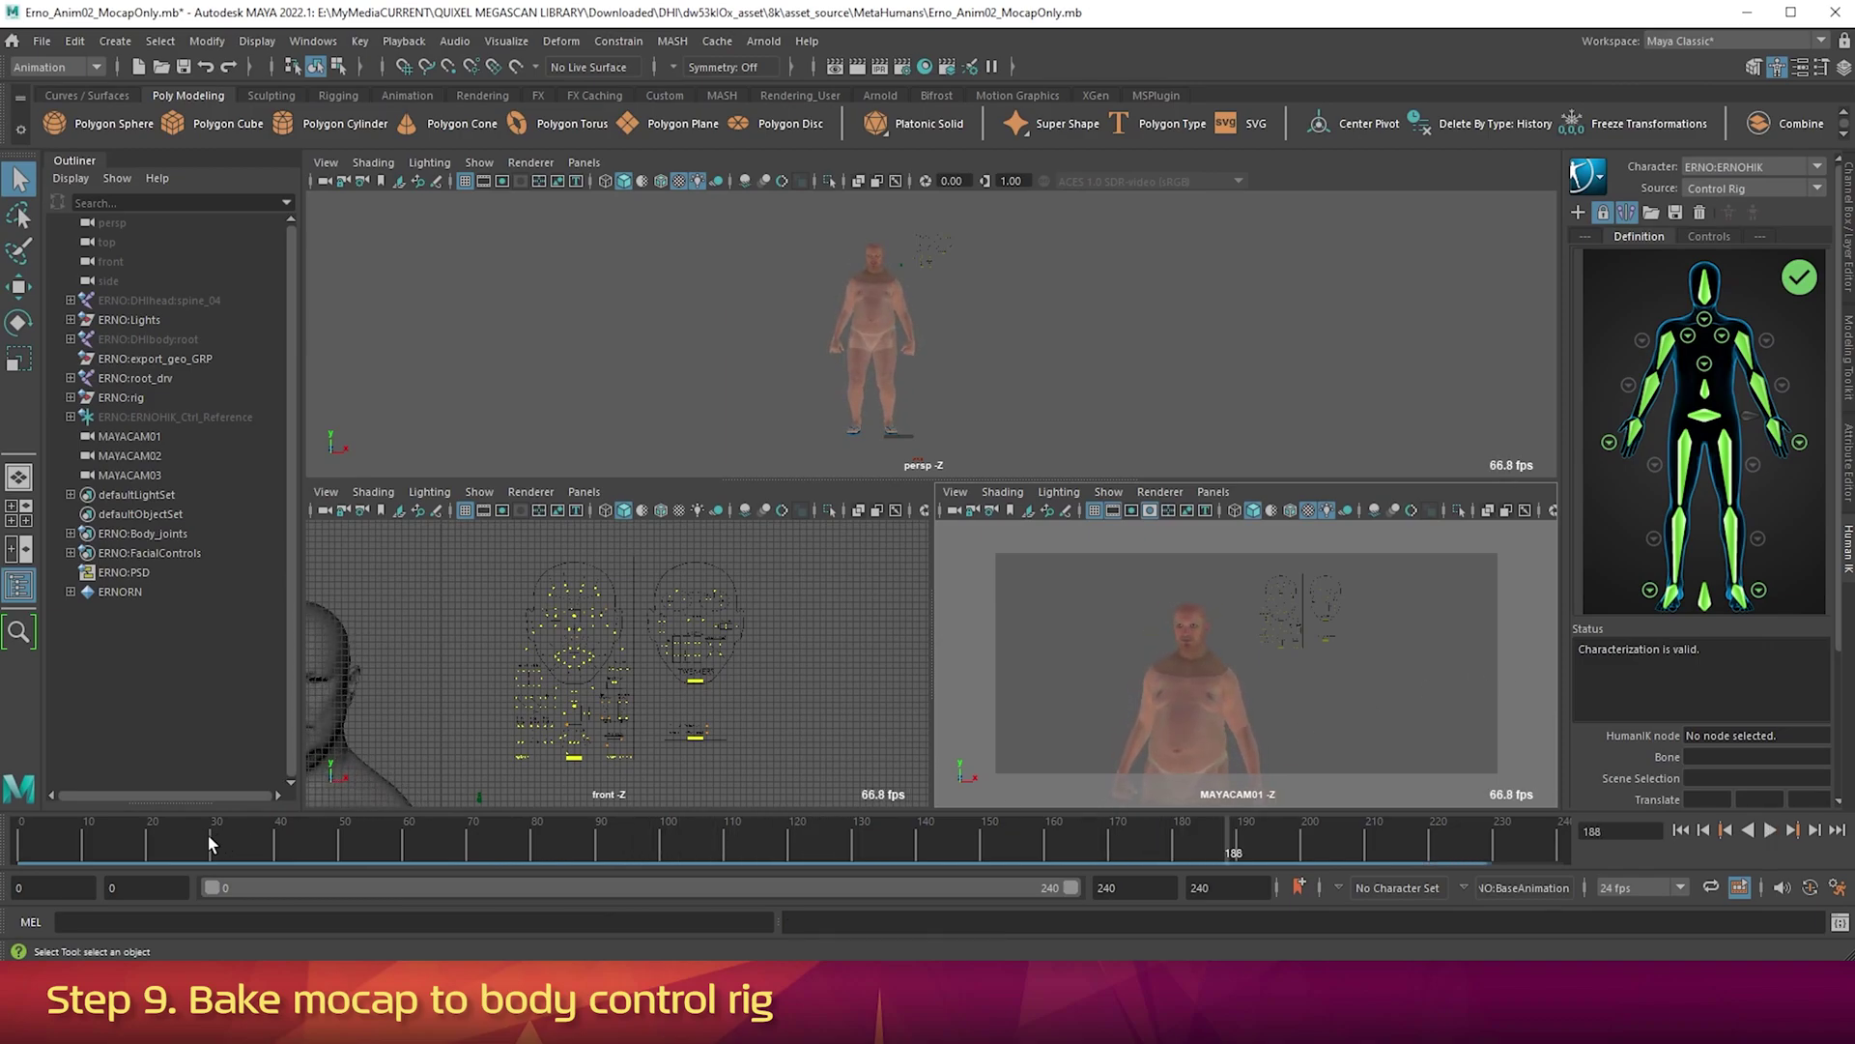
pyautogui.hotkey('alt', 'shift', 'v')
# Reframe Erno closer in MAYACAM01 and zoom in the persp and front views.
pyautogui.keyDown('alt'); pyautogui.moveTo(1320, 752); pyautogui.dragTo(1357, 716, button='middle'); pyautogui.keyUp('alt')
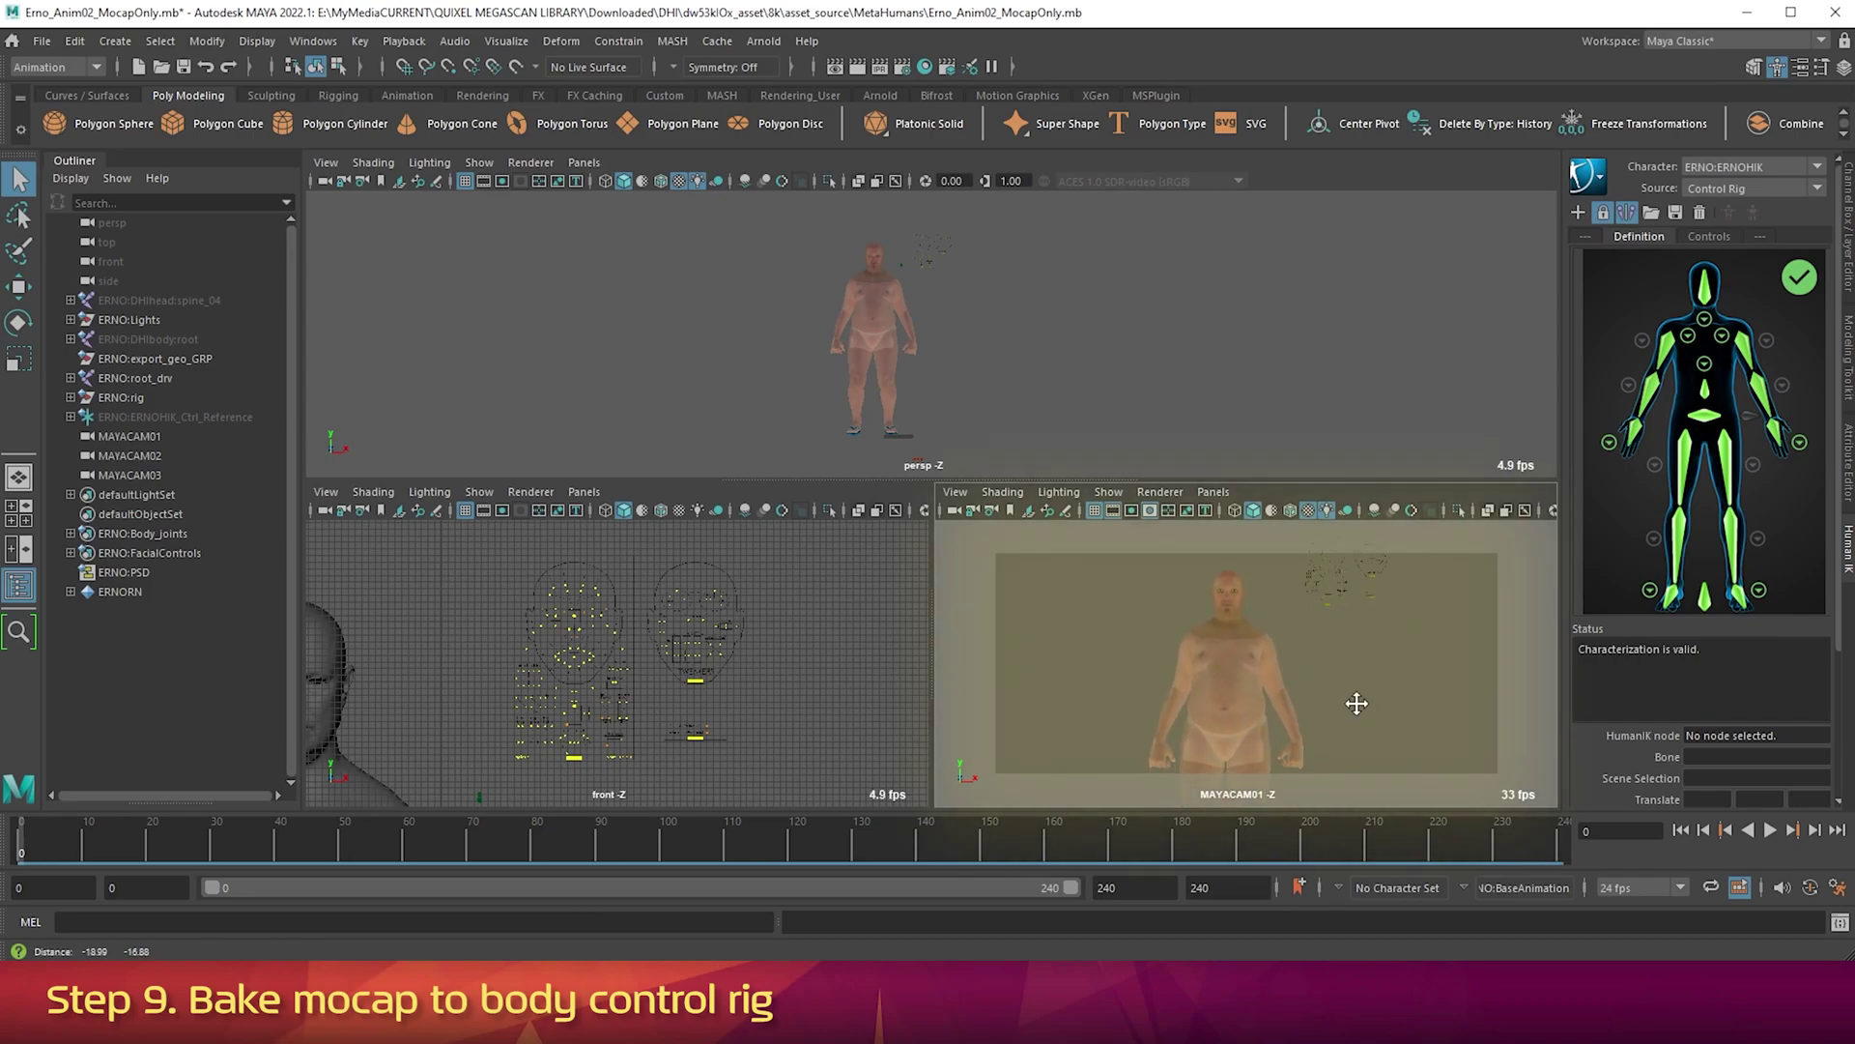
pyautogui.keyDown('alt'); pyautogui.moveTo(1325, 704); pyautogui.dragTo(1396, 704, button='right'); pyautogui.keyUp('alt')
pyautogui.keyDown('alt'); pyautogui.moveTo(1401, 711); pyautogui.dragTo(1406, 732, button='middle'); pyautogui.keyUp('alt')
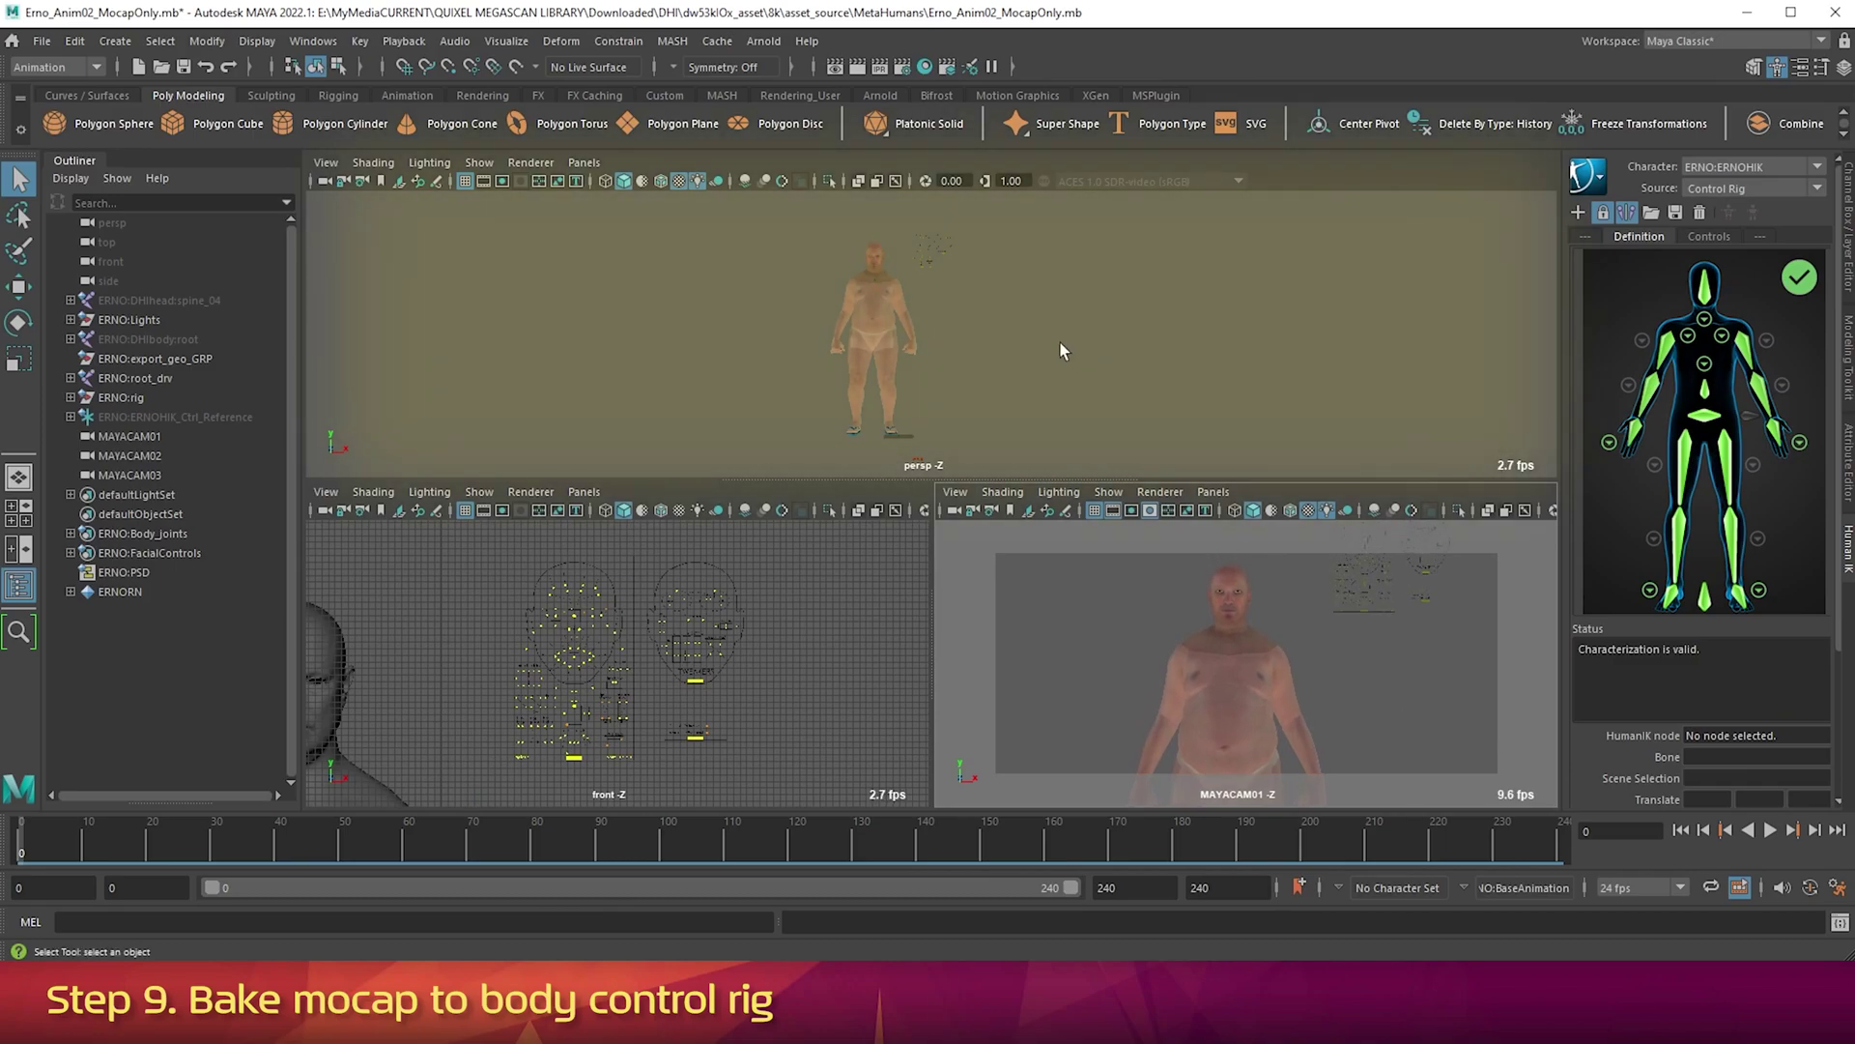
pyautogui.scroll(1, 1049, 340)
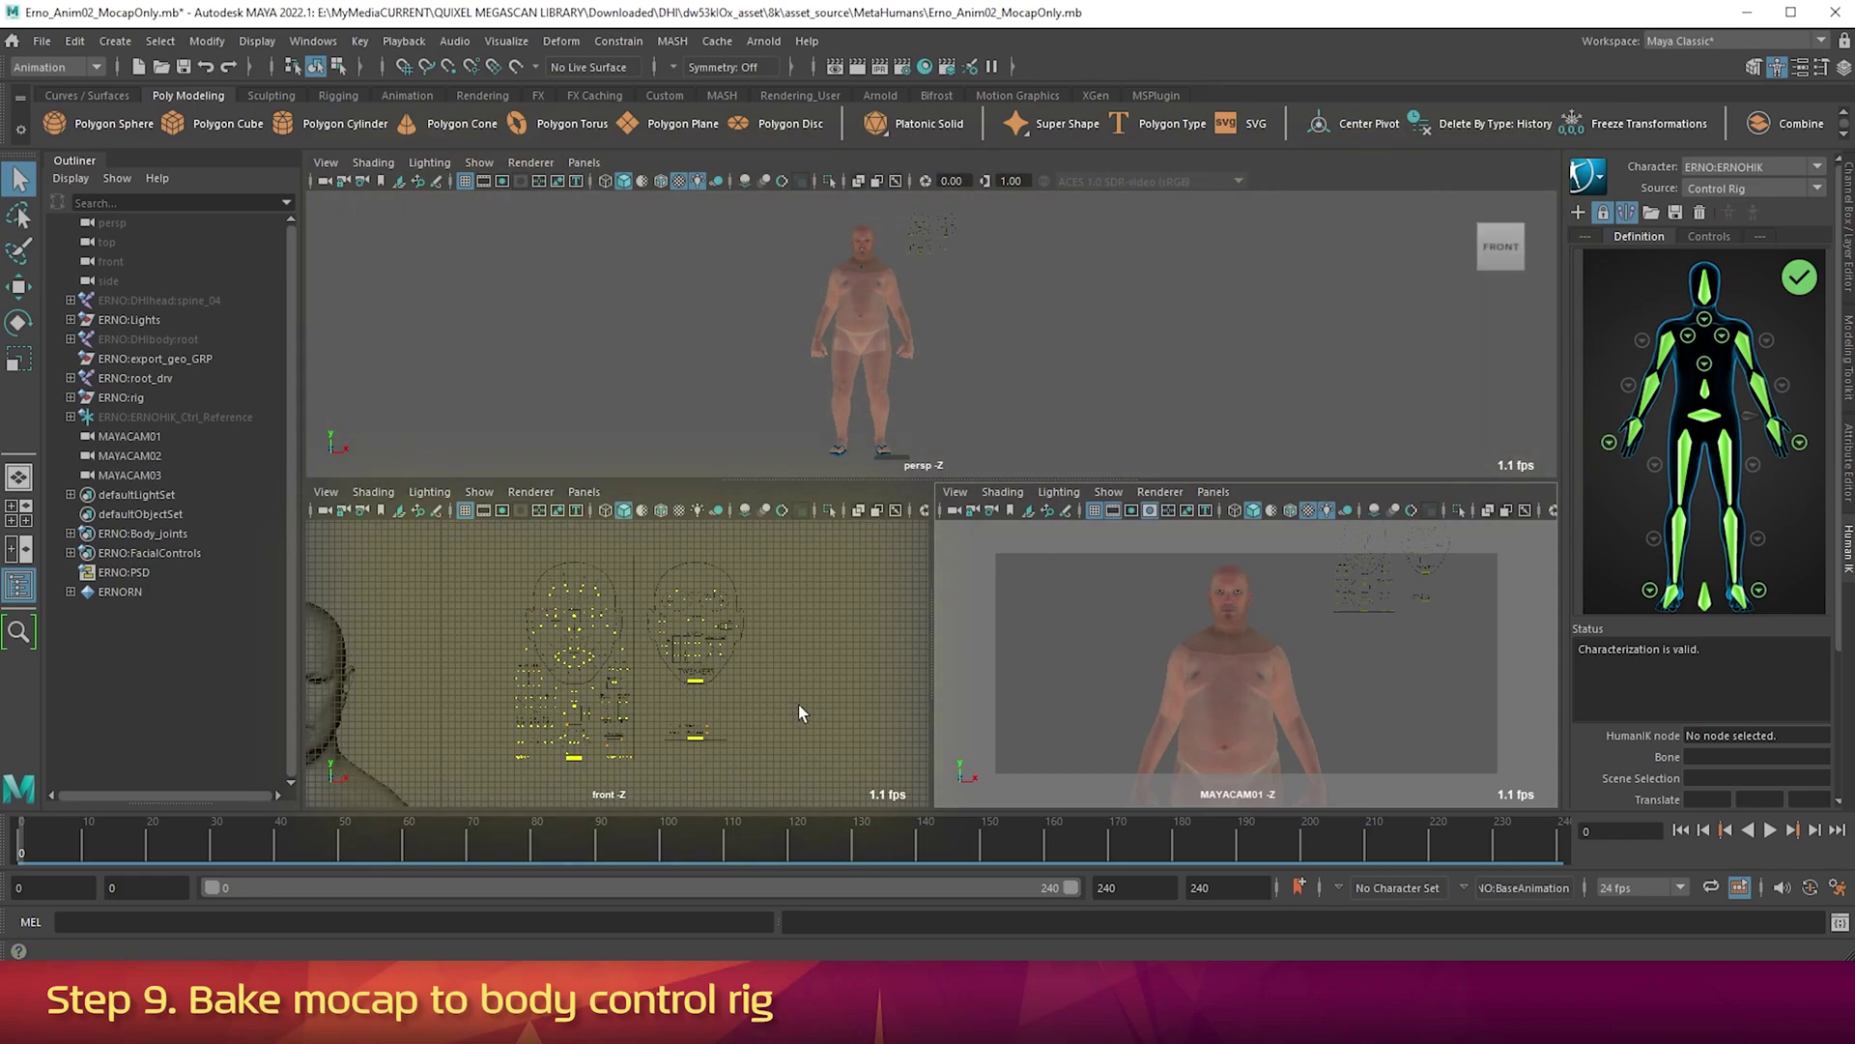
pyautogui.scroll(1, 799, 704)
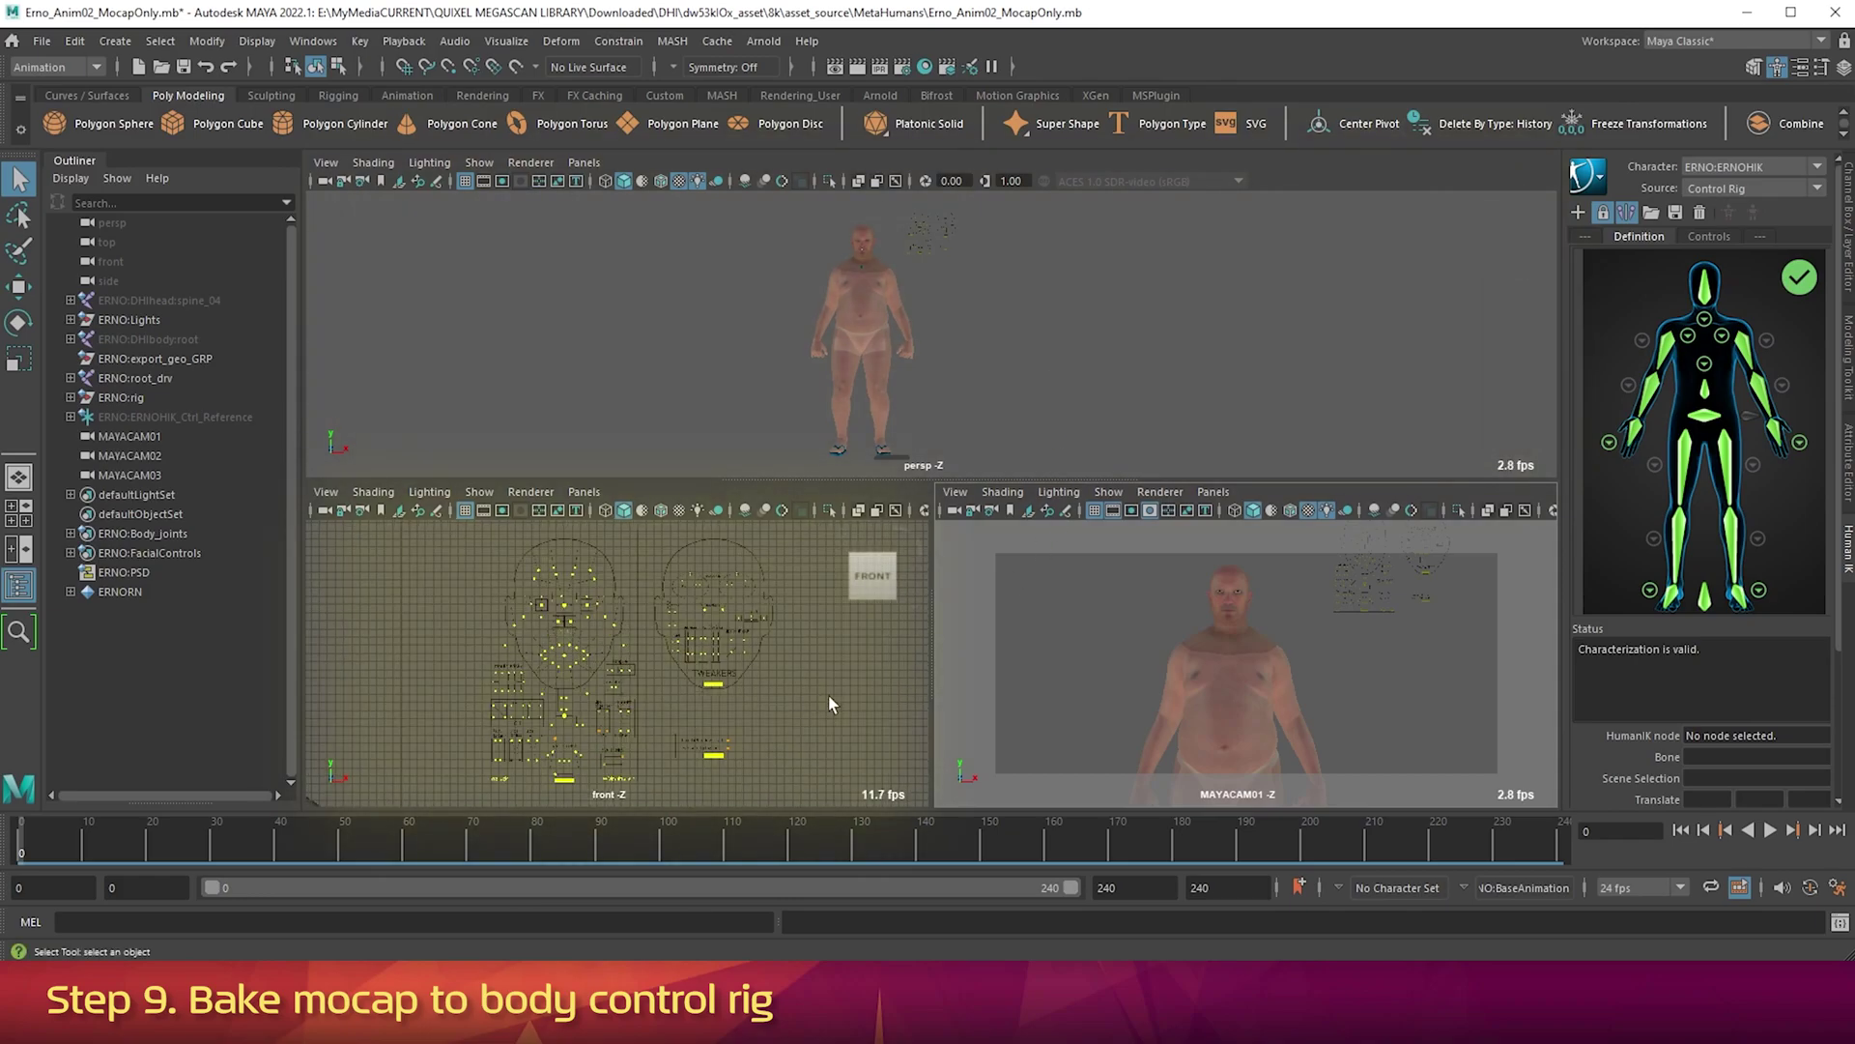
# Save the scene as Erno_Anim02_MocapOnly.mb from the File menu.
pyautogui.click(43, 40)
pyautogui.click(63, 124)
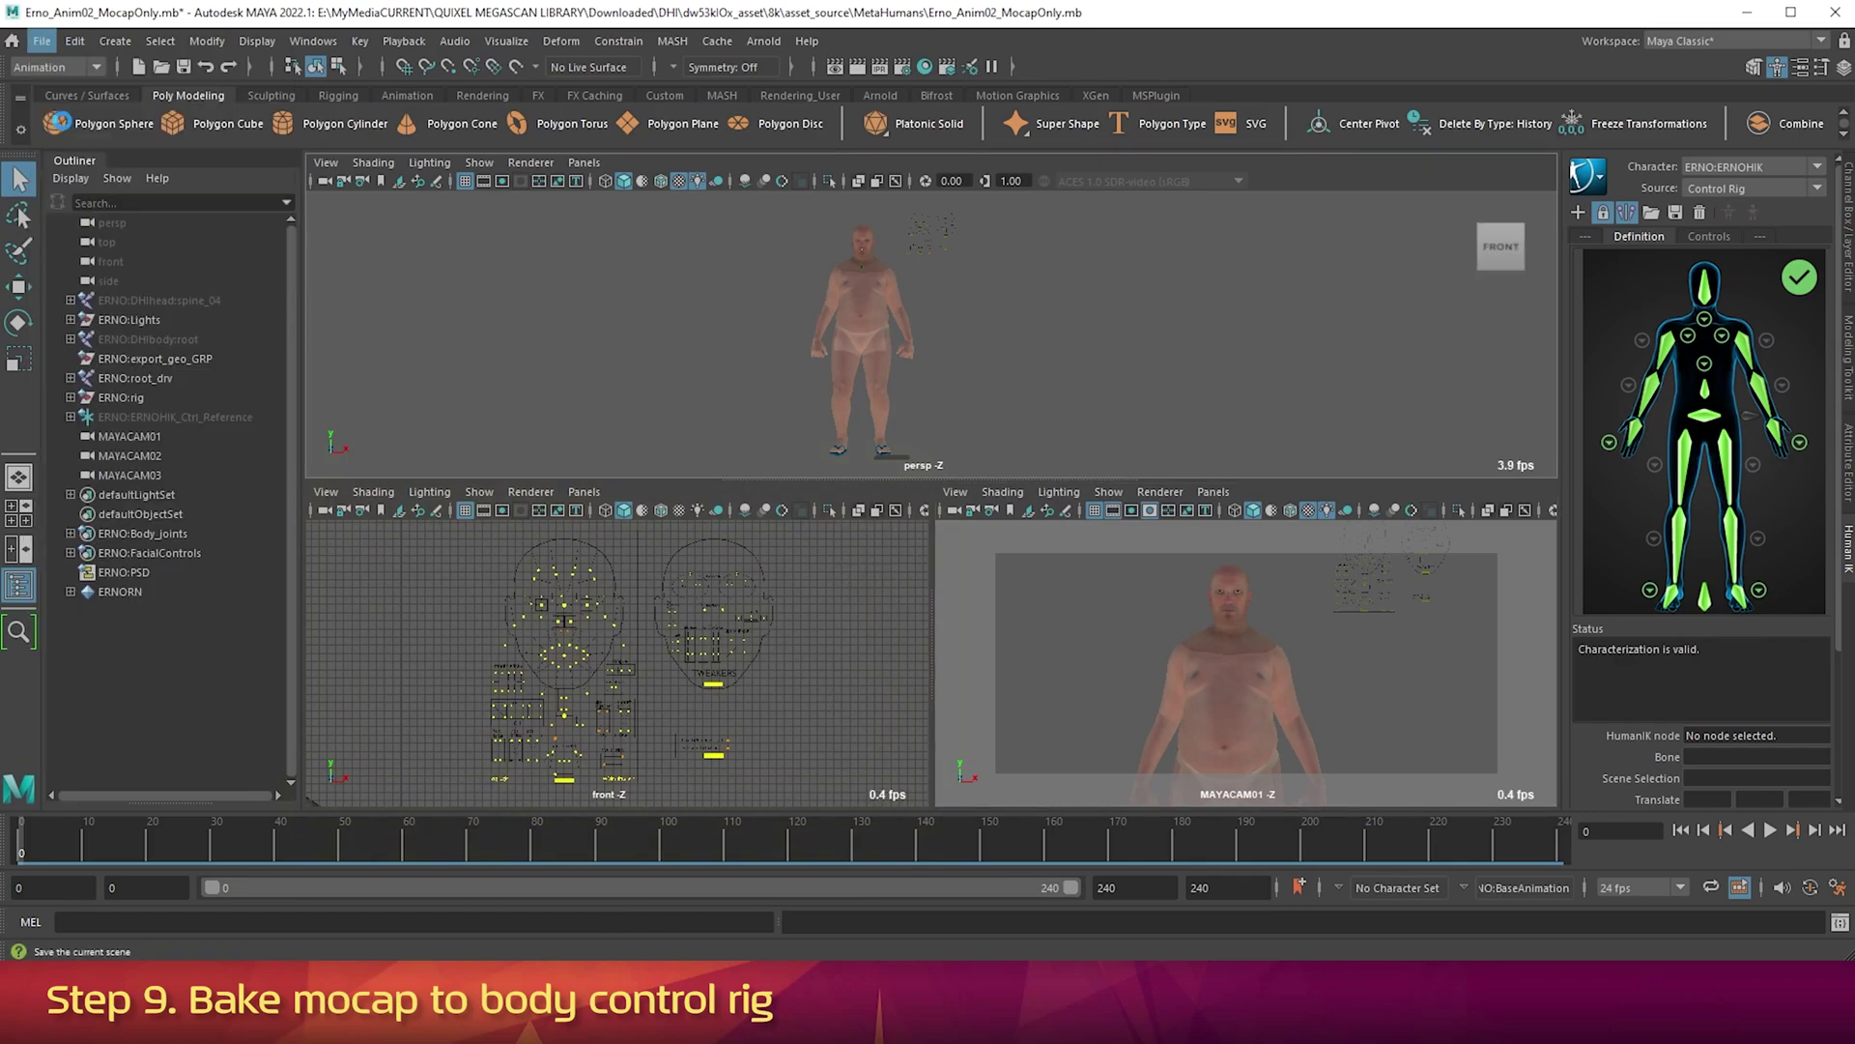